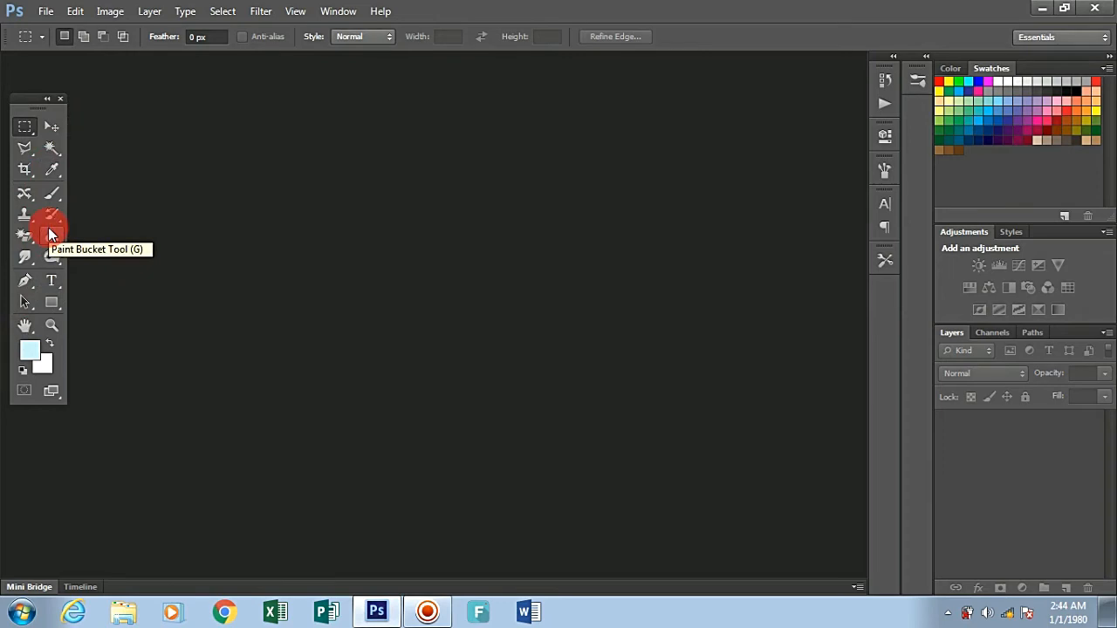
Step: Create a new A4 document named "my logo" at 300 pixels/inch in RGB Color with a white background
left_click(49, 125)
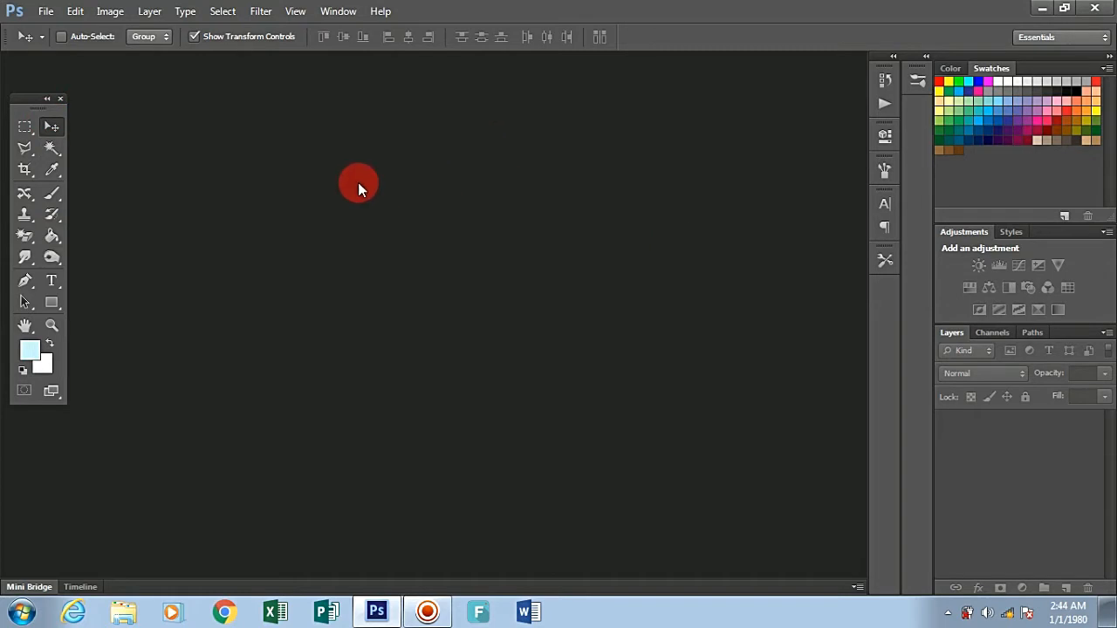
left_click(49, 14)
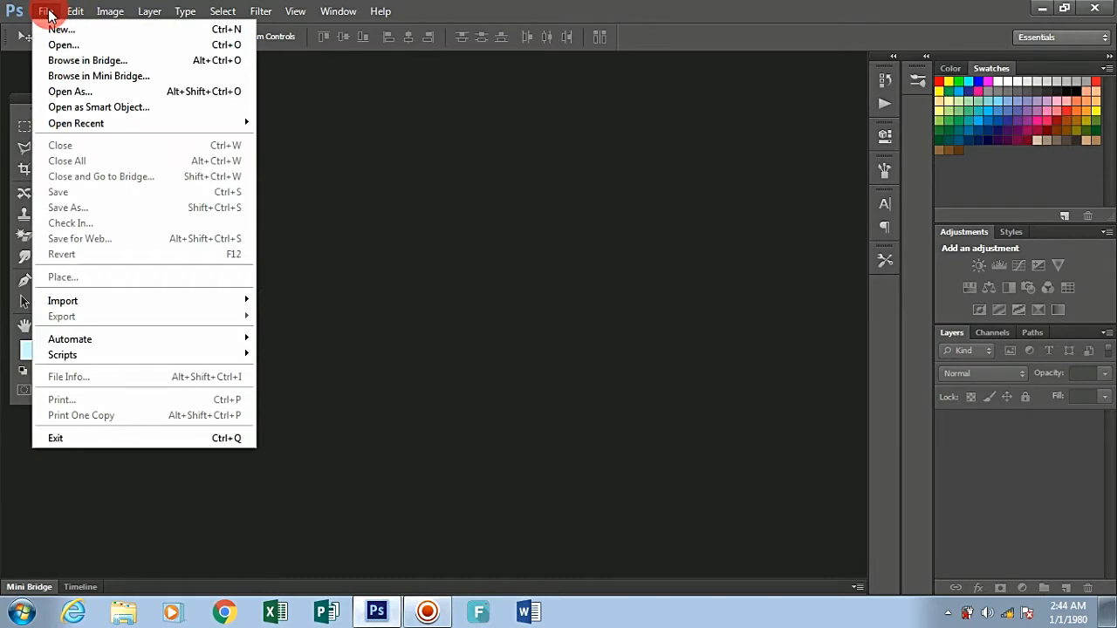
left_click(60, 29)
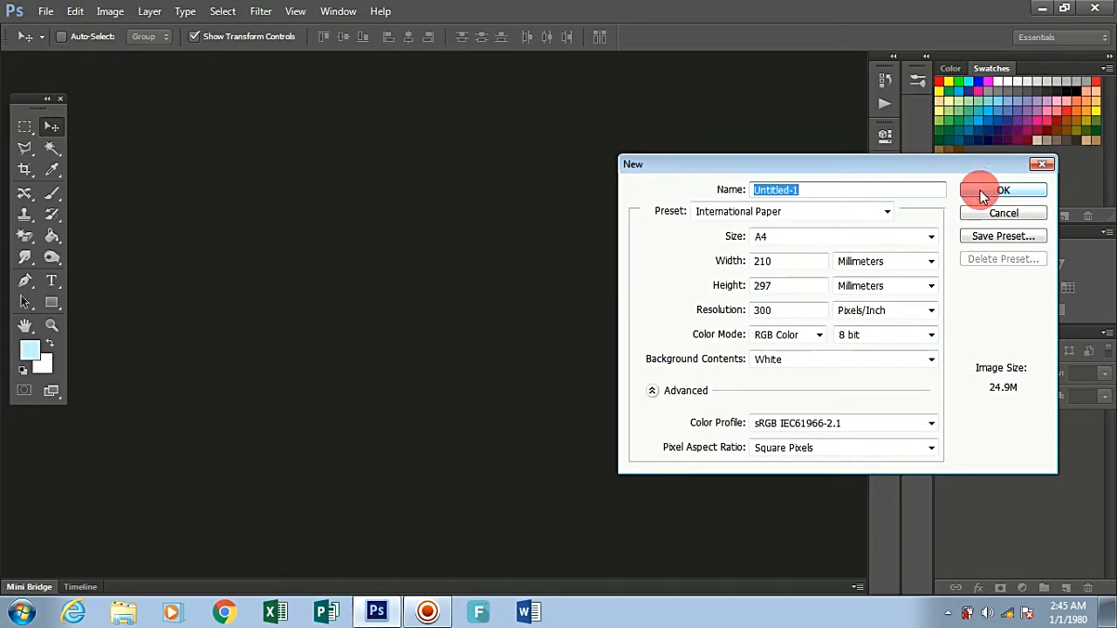
left_click_drag(815, 189, 748, 193)
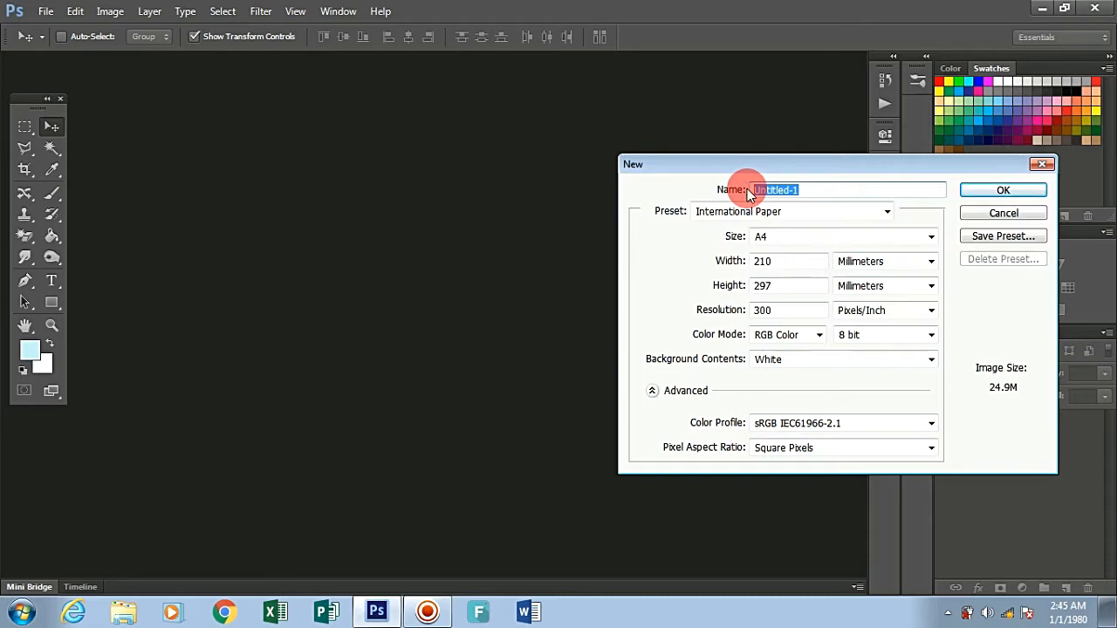
type("my logo")
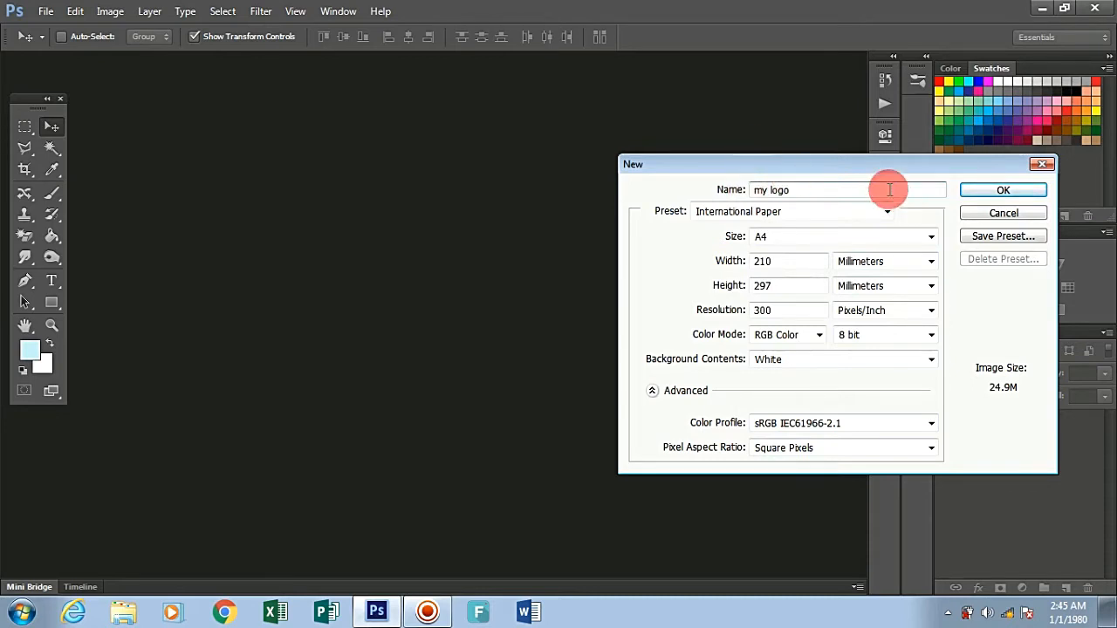
left_click(994, 191)
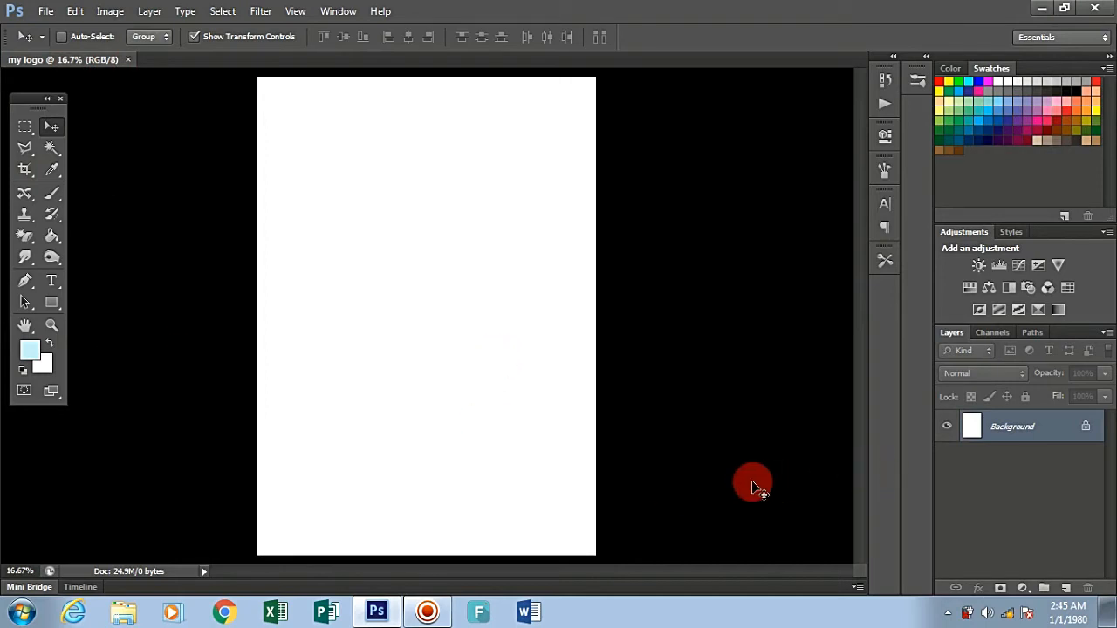
Step: Convert the Background into a regular layer and add a new layer named "circle 1" above it
double_click(1054, 433)
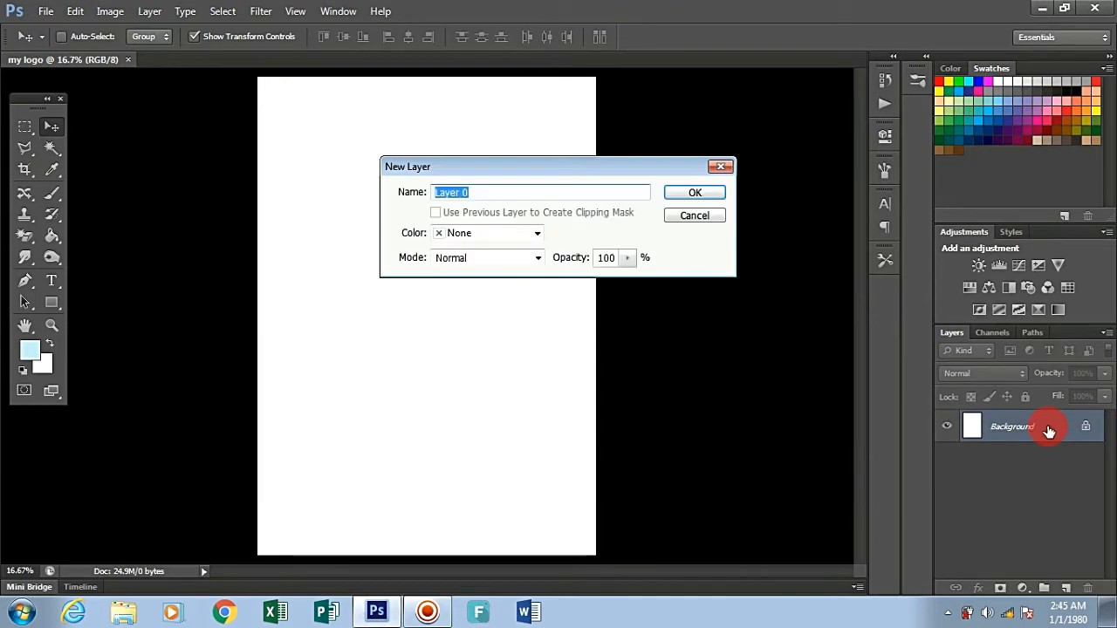
left_click(714, 195)
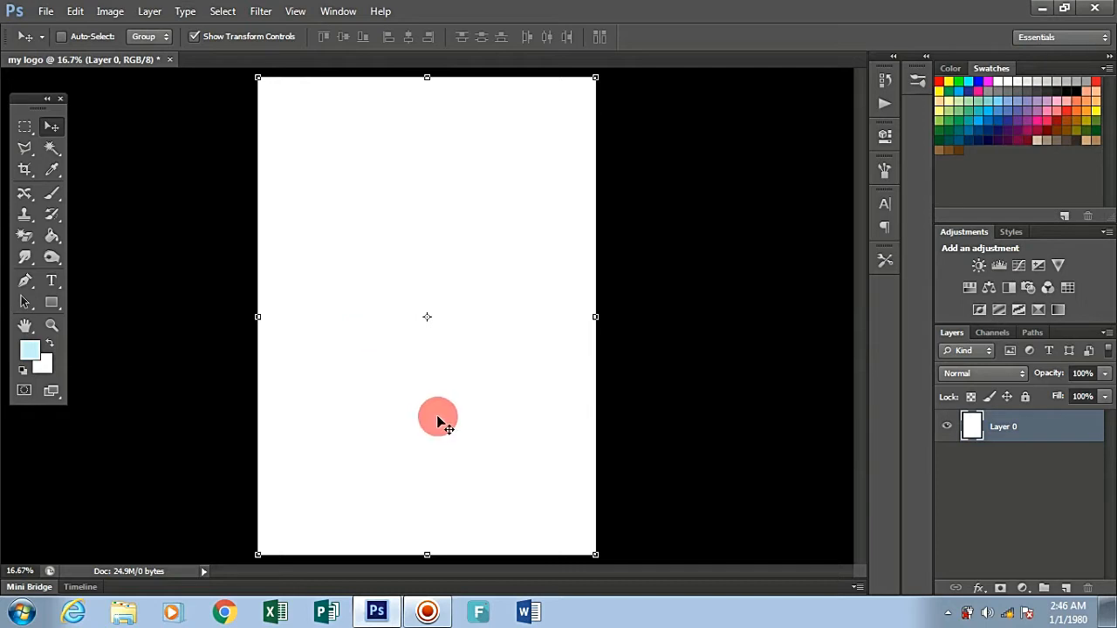
left_click(1064, 591)
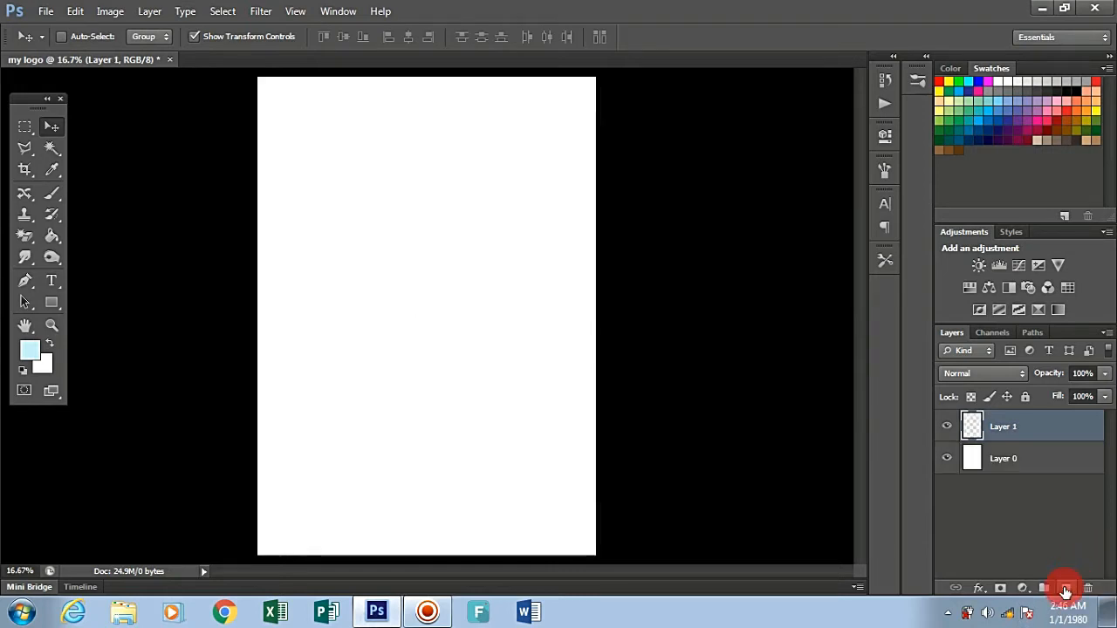
double_click(1003, 428)
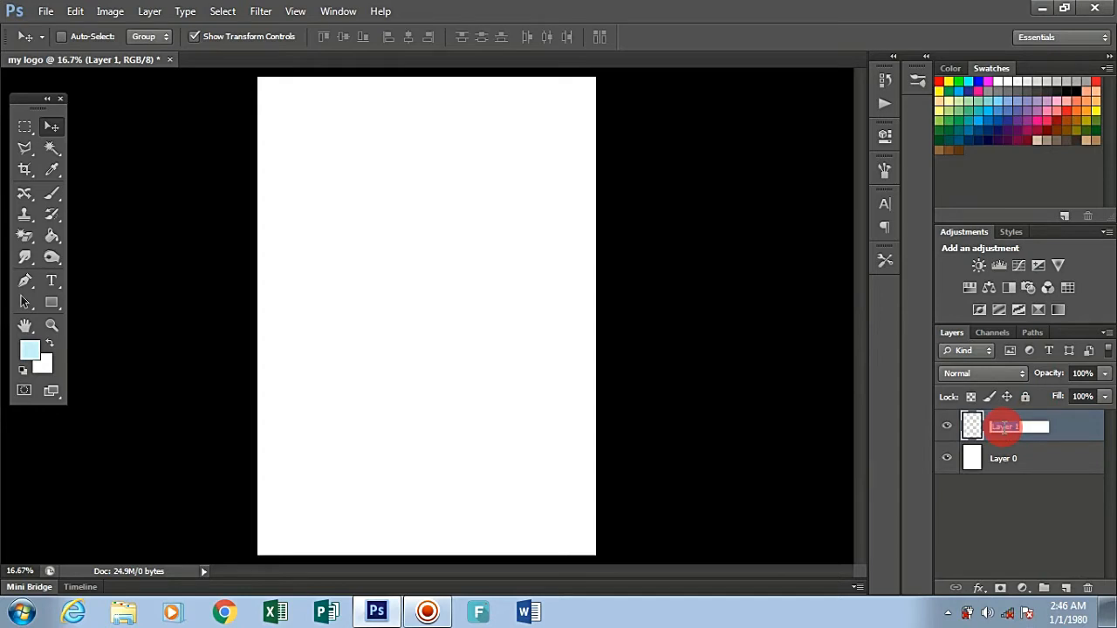
type("circle 1")
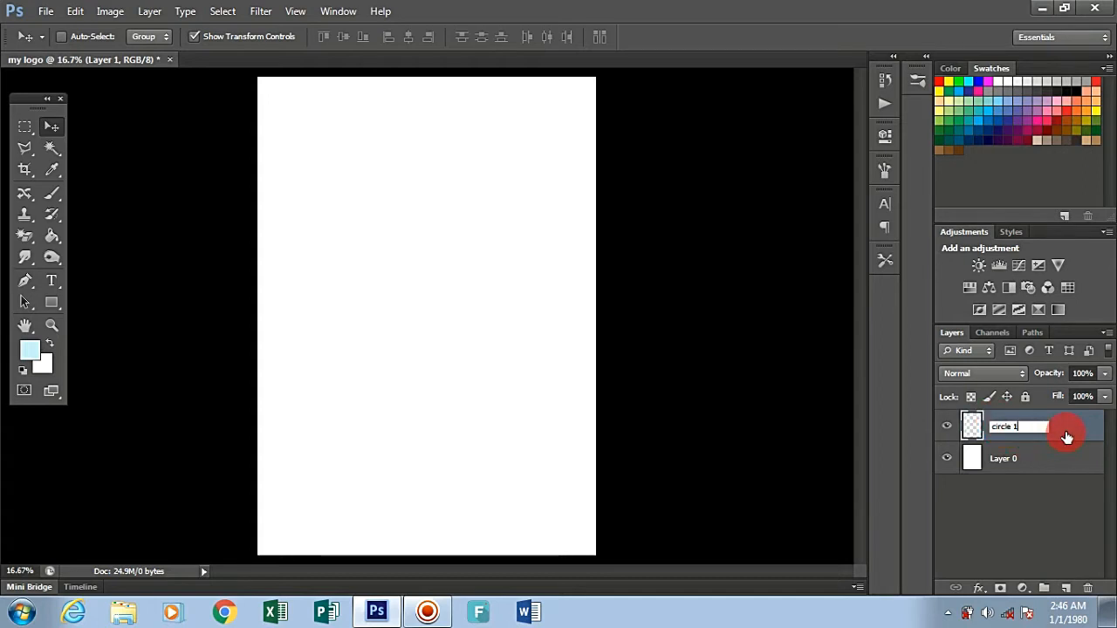
key("Return")
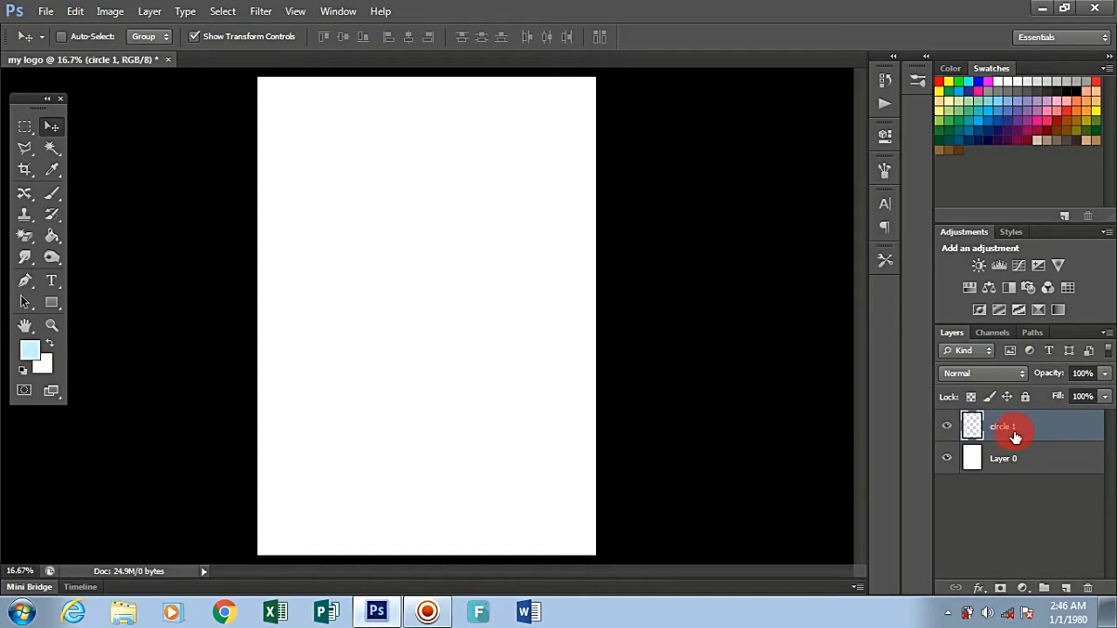
double_click(1005, 427)
left_click(1063, 438)
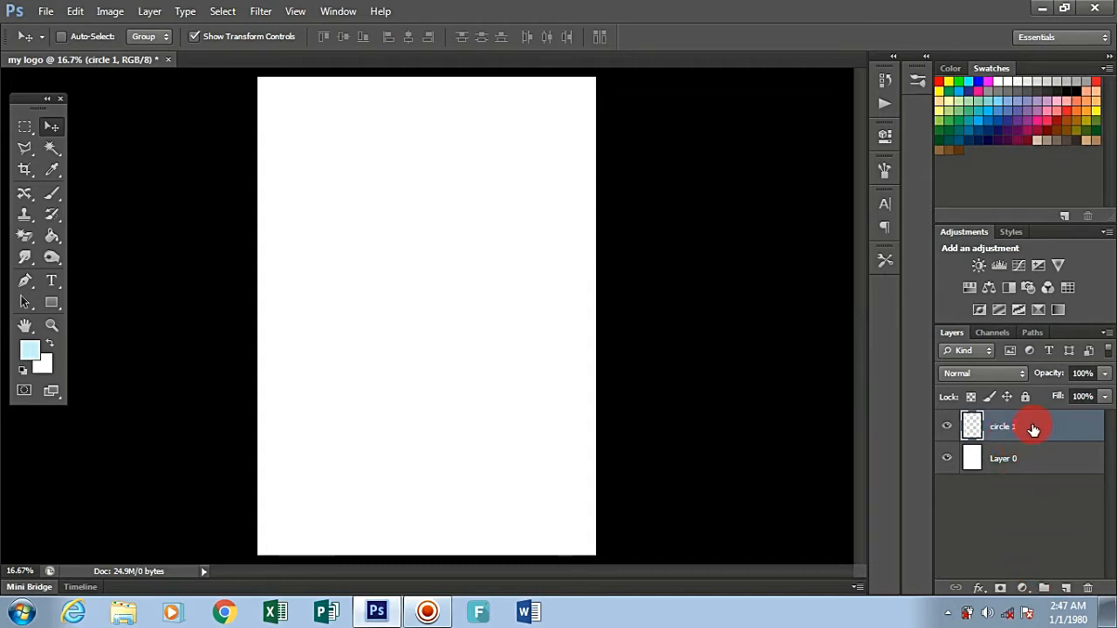
Step: Switch from the Rectangle tool to the Ellipse tool with the circle 1 layer active
left_click(57, 305)
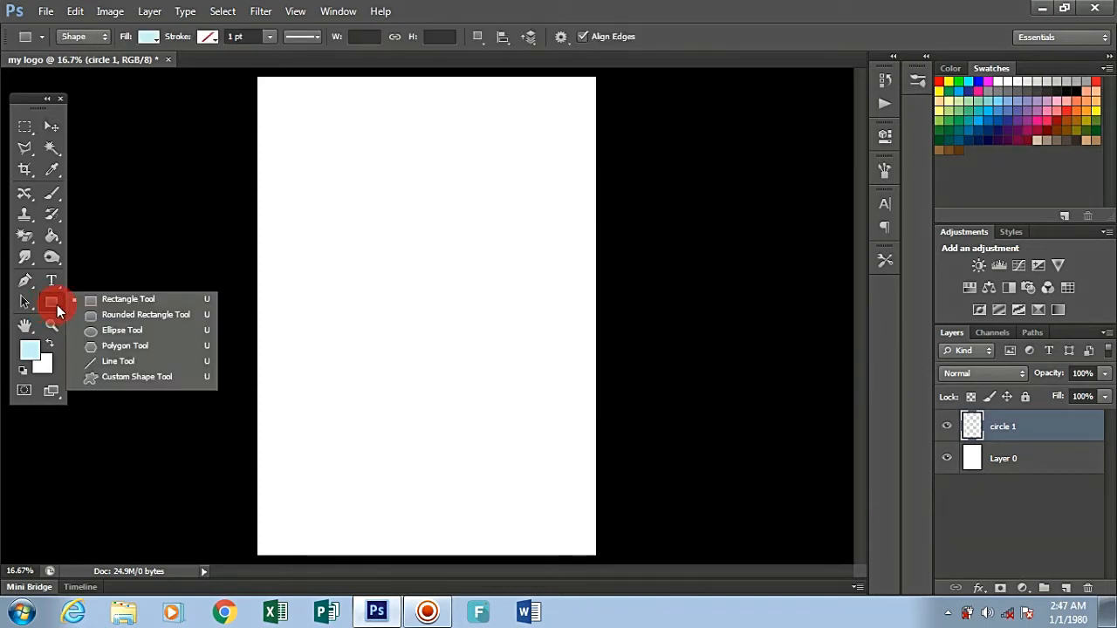
left_click_drag(57, 305, 135, 337)
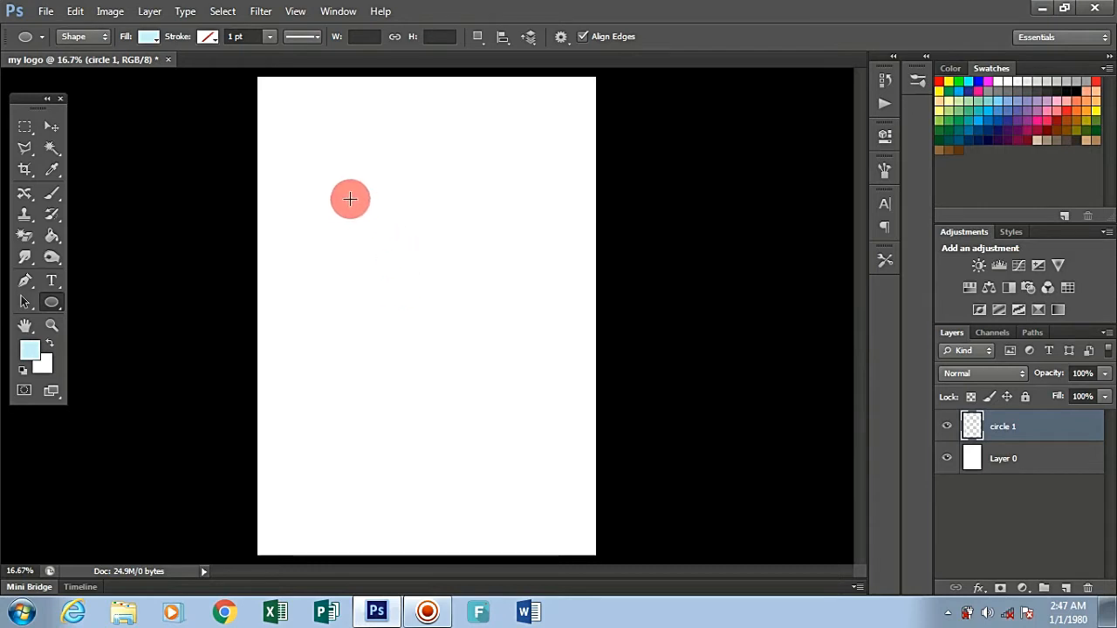
left_click_drag(350, 198, 444, 297)
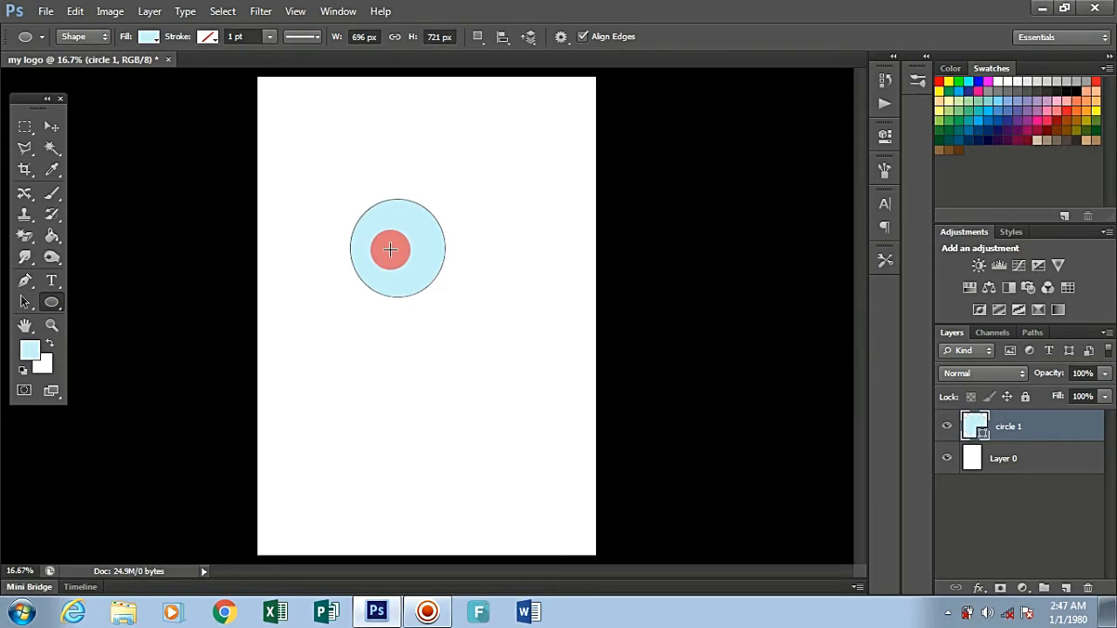
key("ctrl+z")
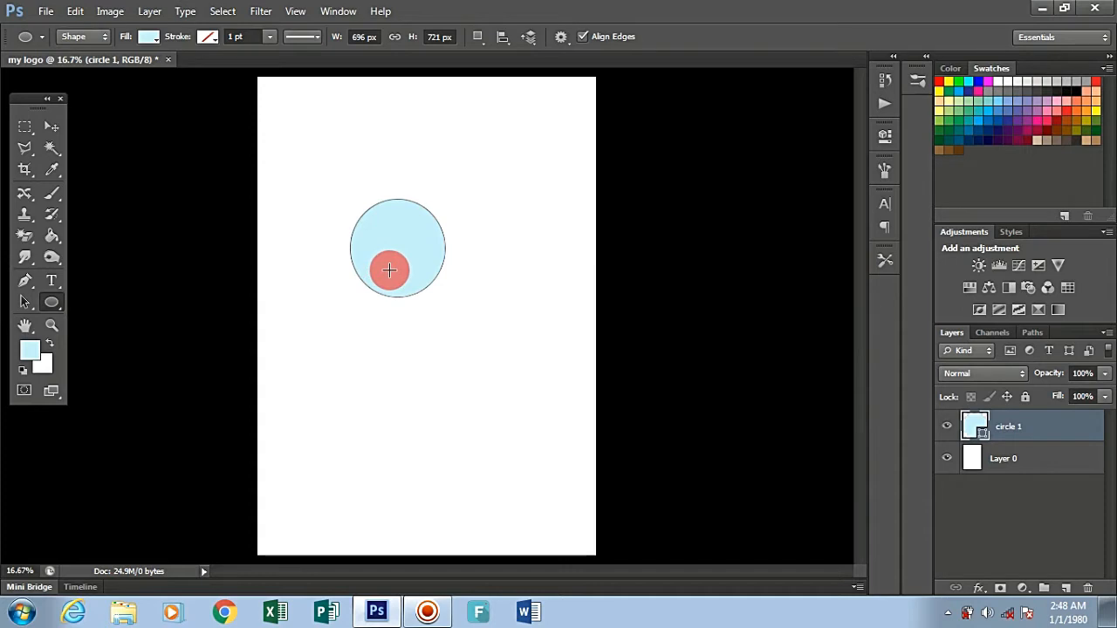
key("Delete")
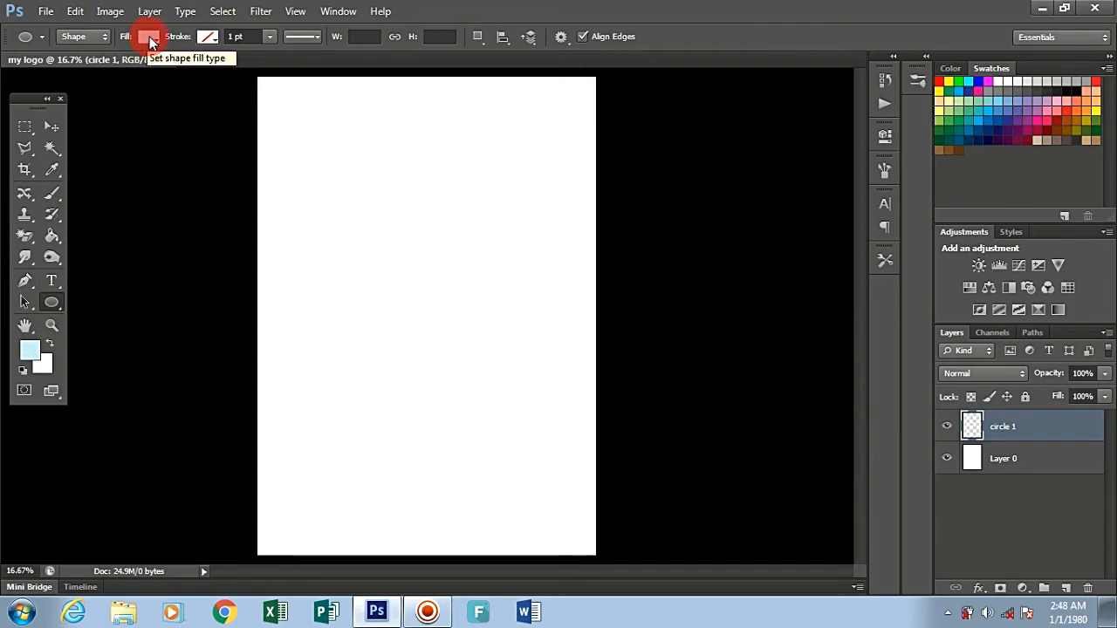
Step: Set the shape fill to black and draw a circle about 2326 px in diameter outward from the page centre
left_click(150, 39)
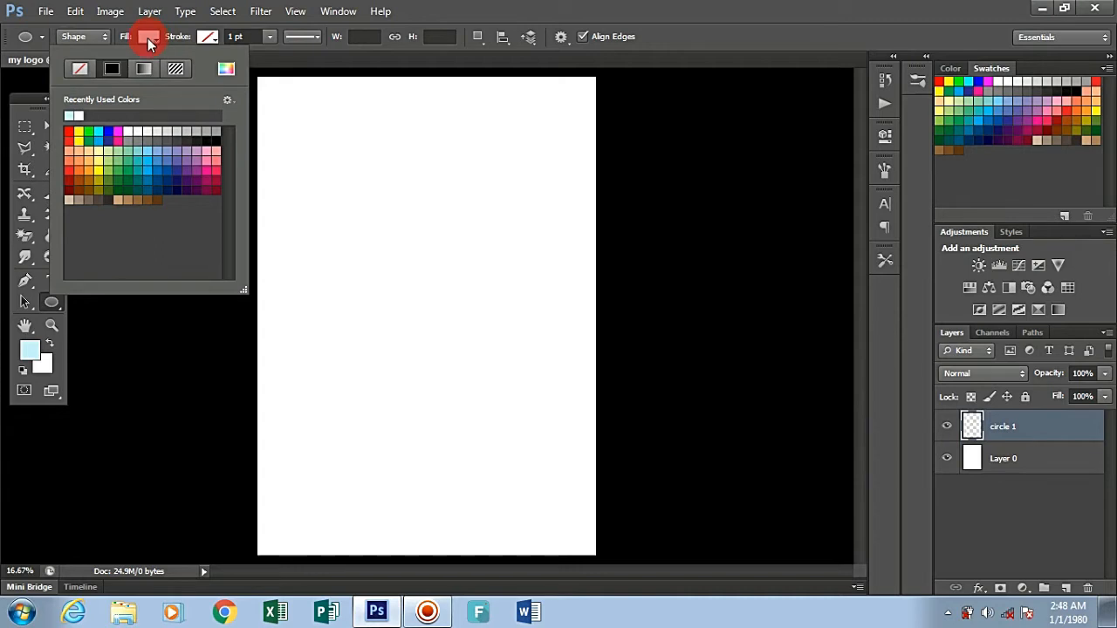
left_click(207, 140)
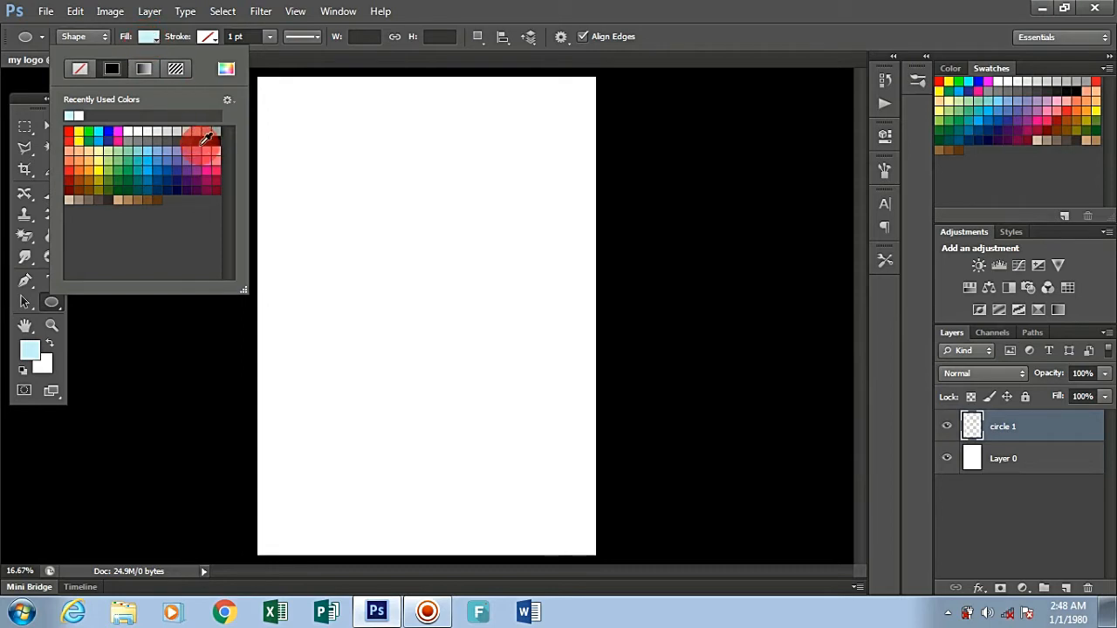
left_click(213, 136)
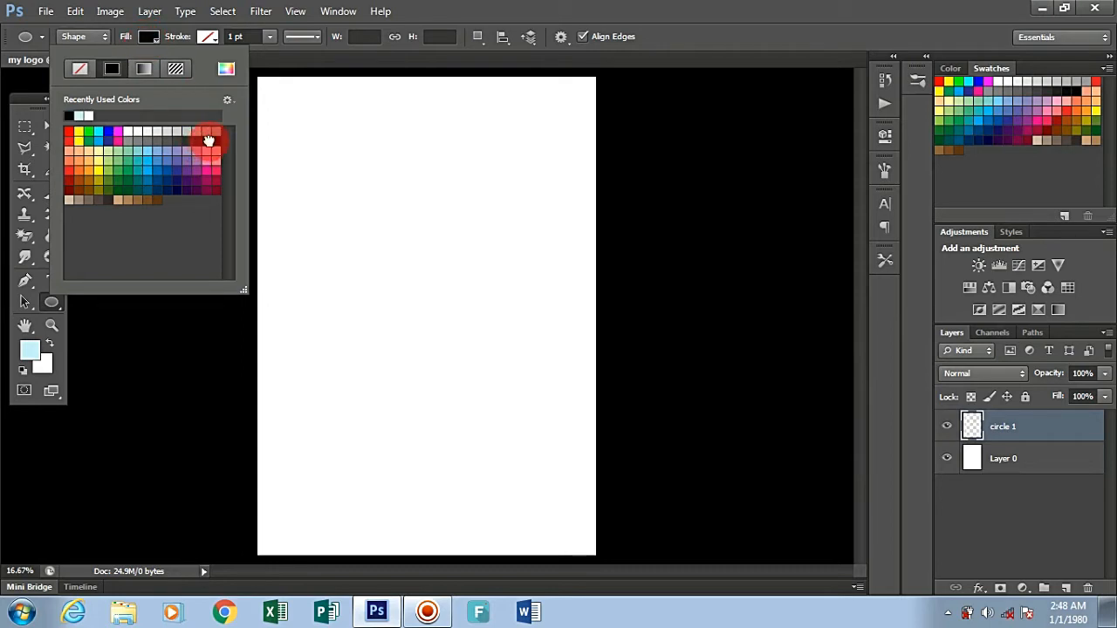
left_click(146, 40)
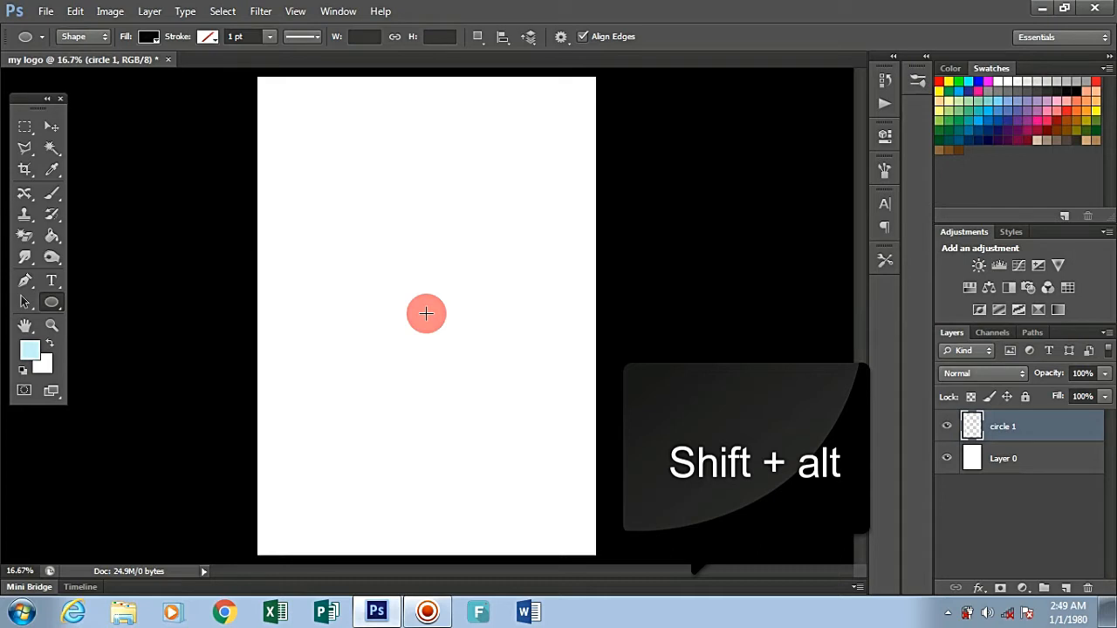
left_click_drag(426, 314, 583, 583)
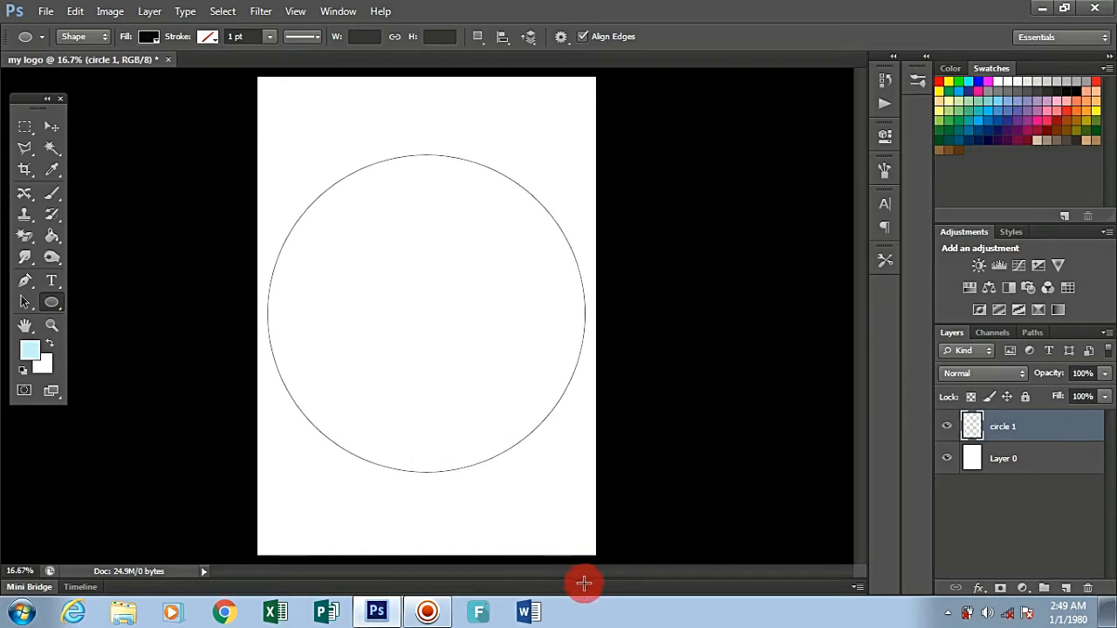
left_click_drag(583, 583, 584, 587)
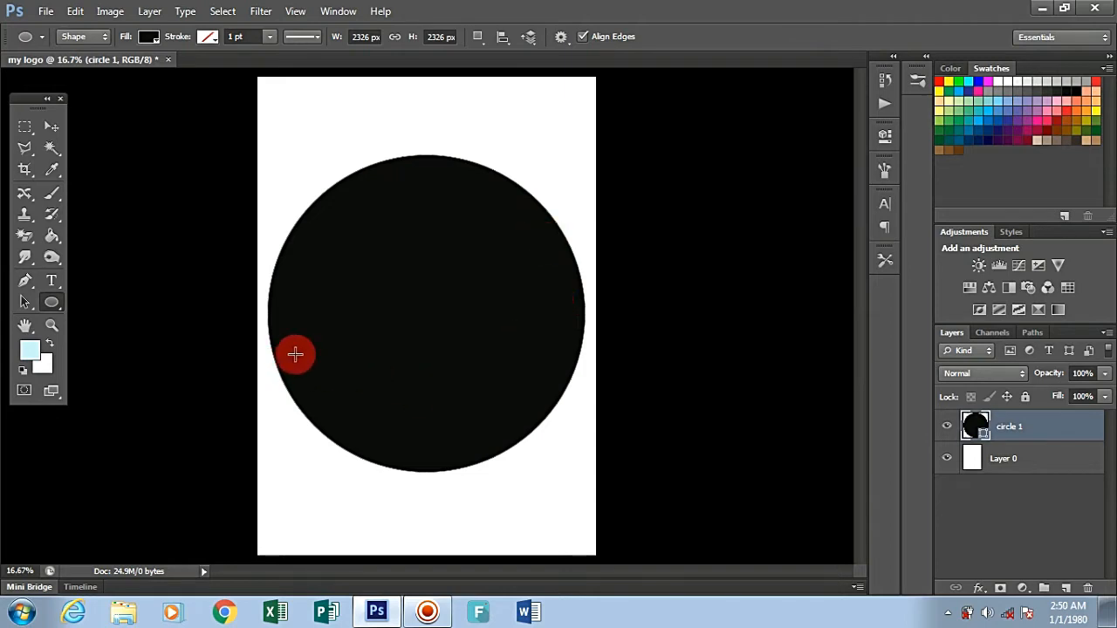
Step: Duplicate the circle 1 layer and rename the copy "circle 2"
left_click(50, 131)
left_click(1062, 435)
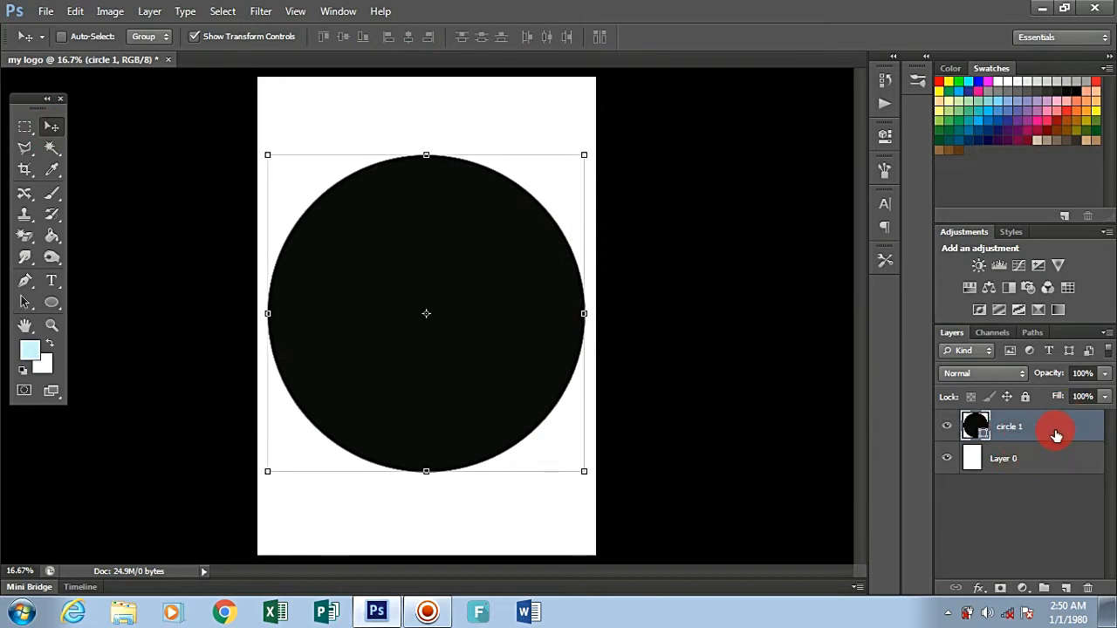
key("ctrl+j")
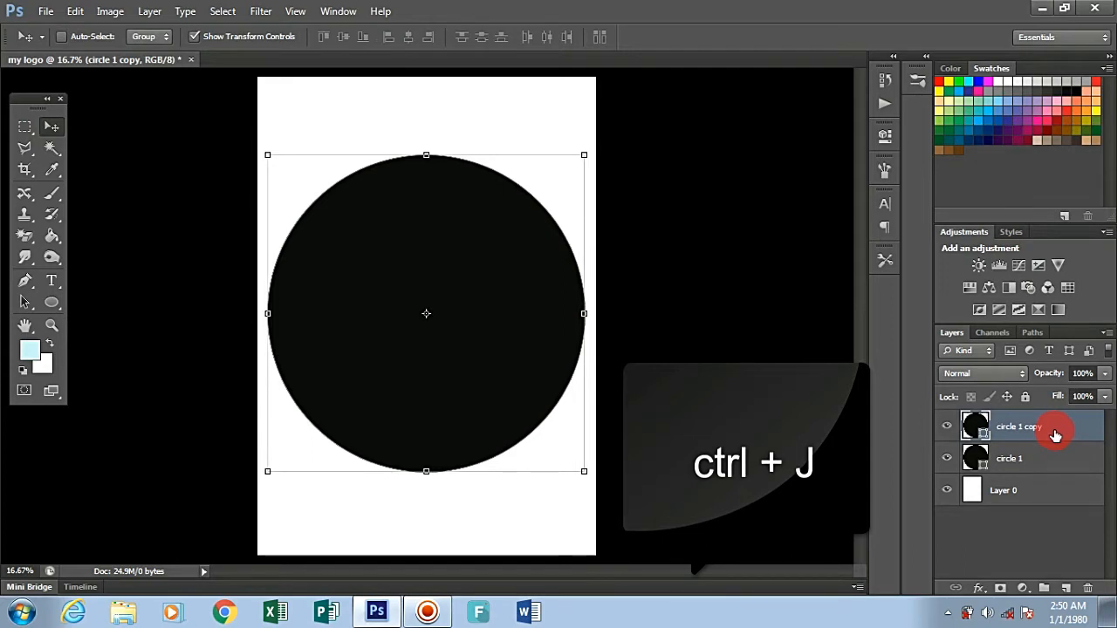
double_click(1010, 427)
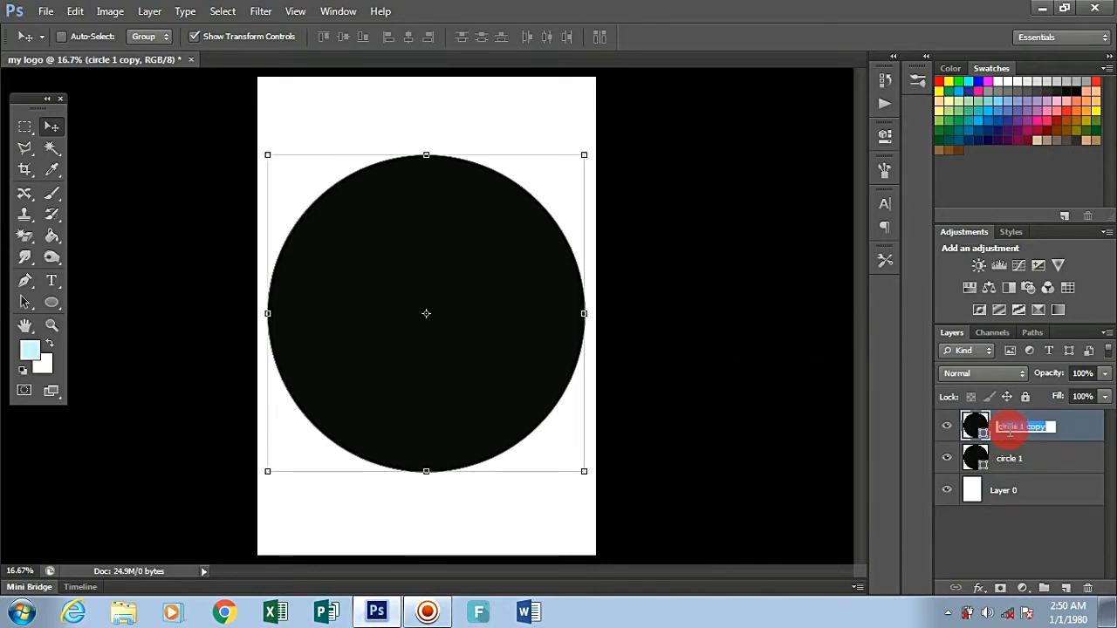
type("circ")
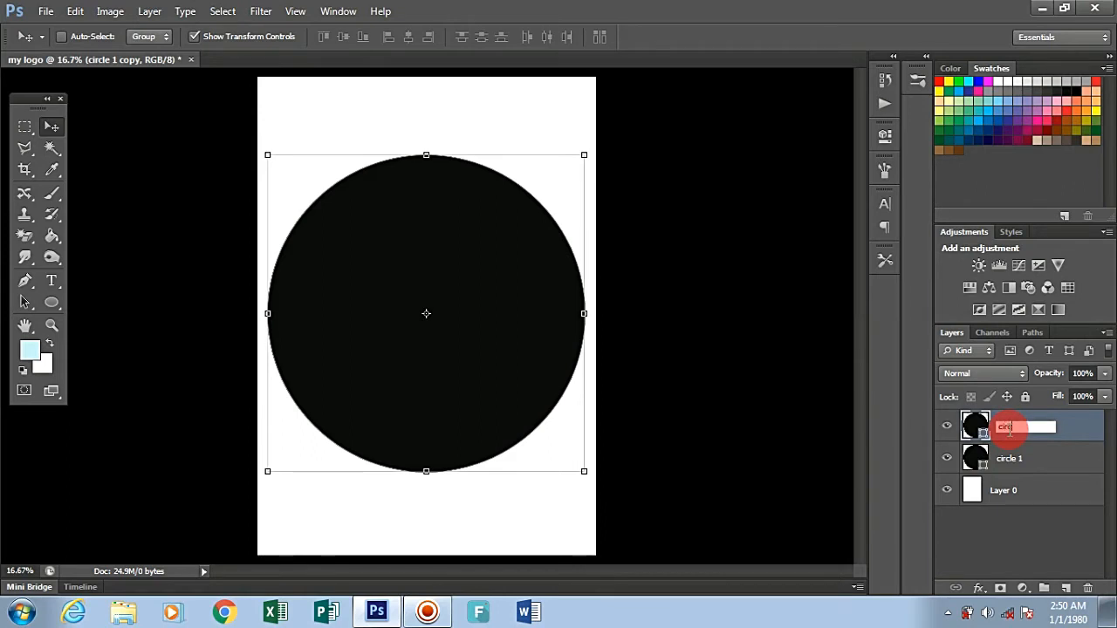
type("le 2")
left_click(1073, 431)
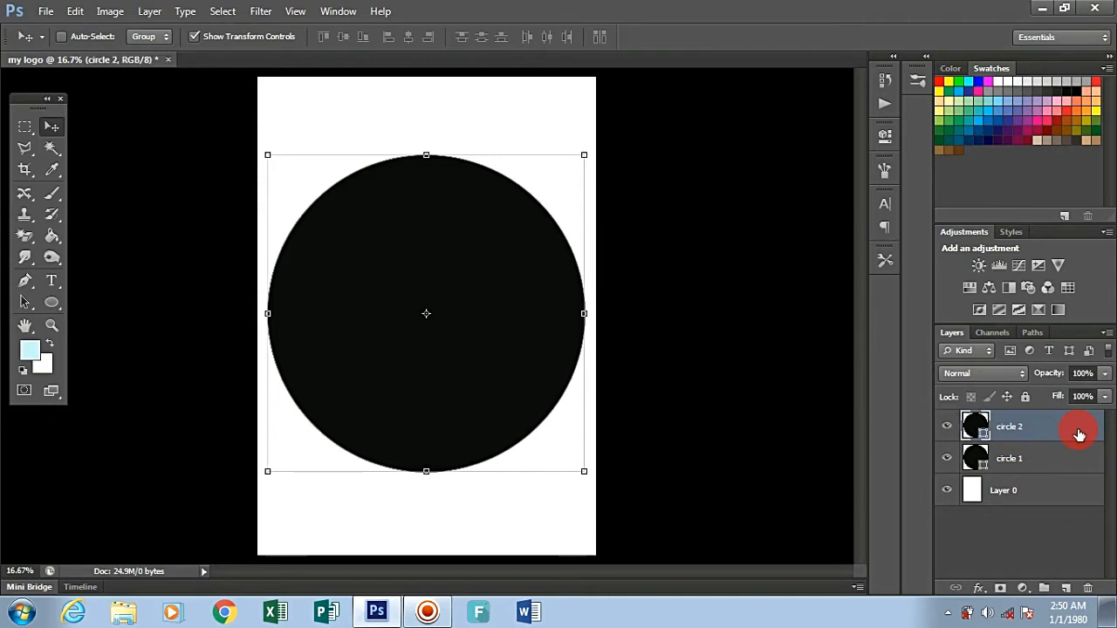
Step: Change the fill colour of the circle 2 shape to yellow, #f7f552
double_click(976, 425)
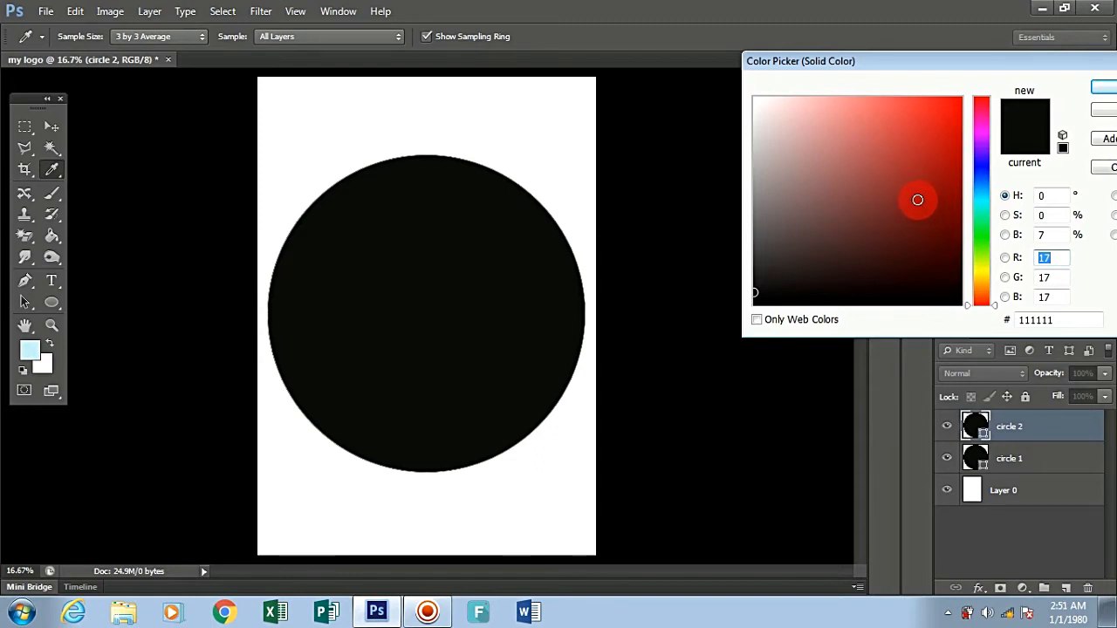
left_click(981, 270)
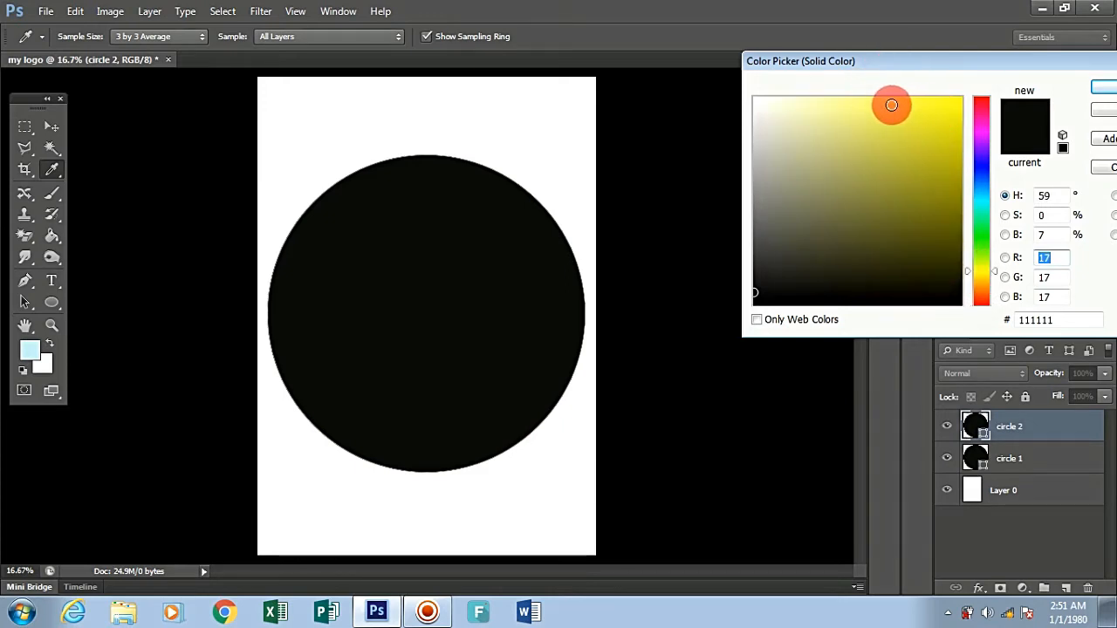
left_click(891, 104)
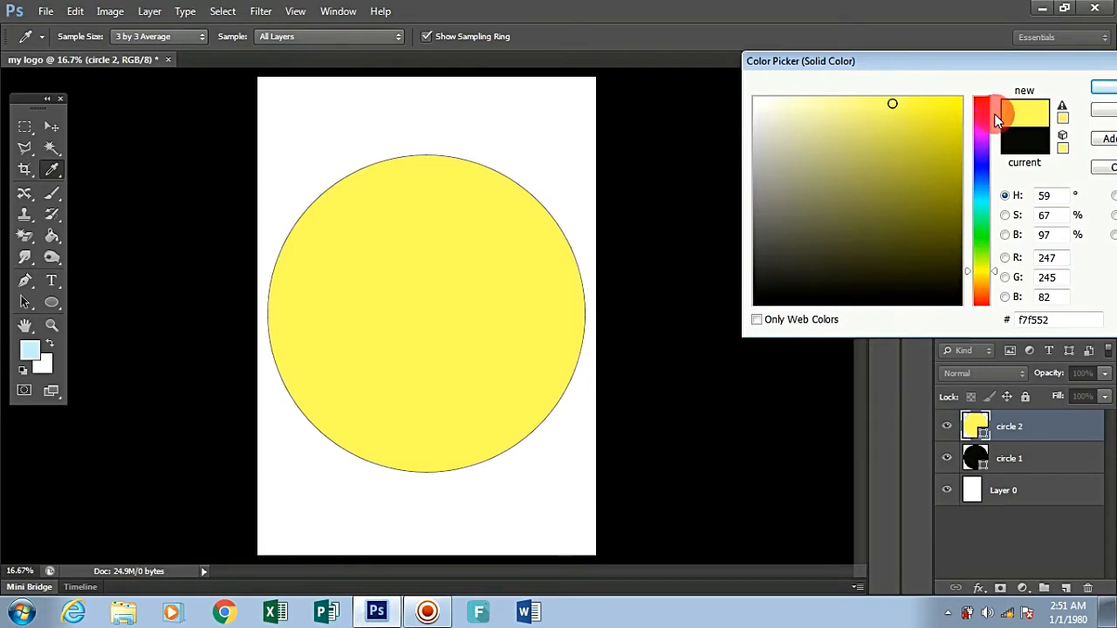
left_click(1101, 88)
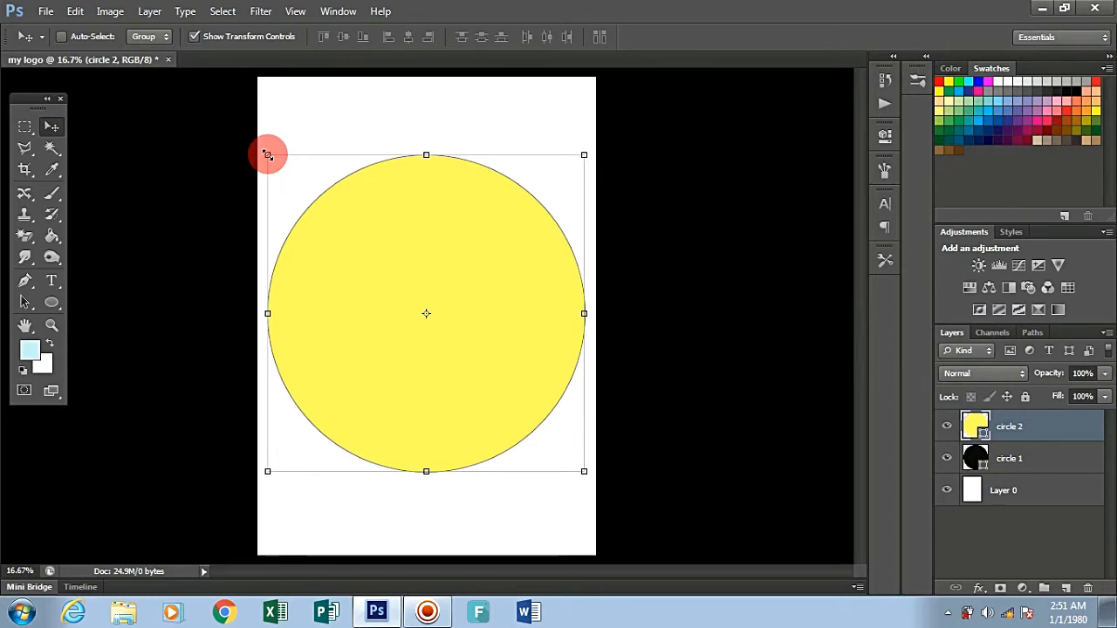
Step: Scale the circle 2 shape down proportionally about its centre to 97.16%, leaving a thin black rim around it
key("shift+alt")
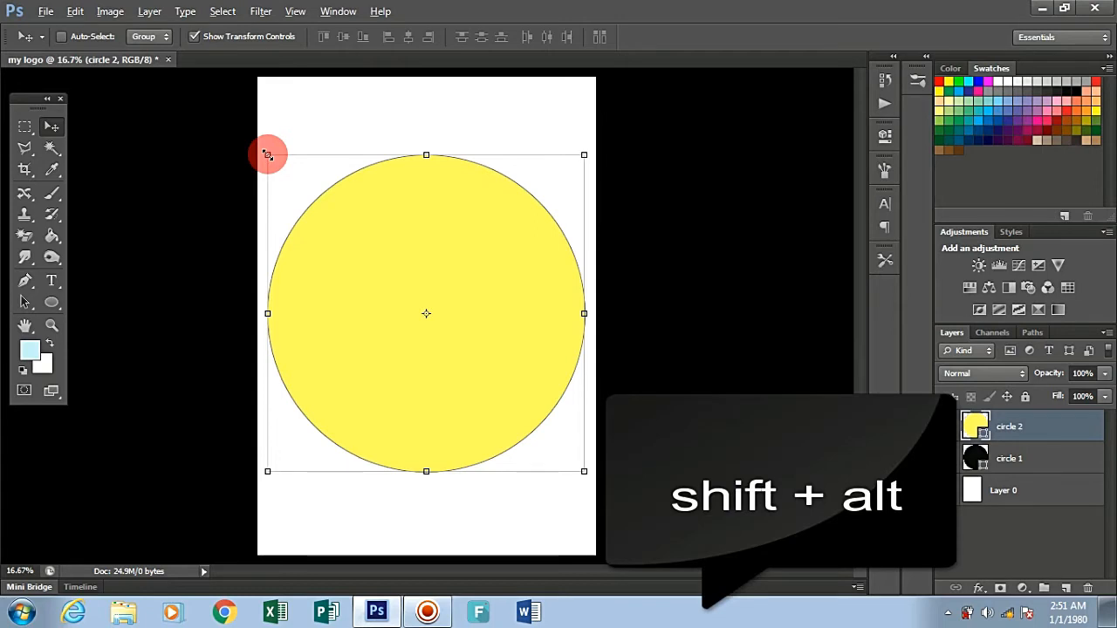
mouse_move(267, 155)
left_mouse_down()
mouse_move(280, 166)
mouse_move(273, 158)
left_mouse_up()
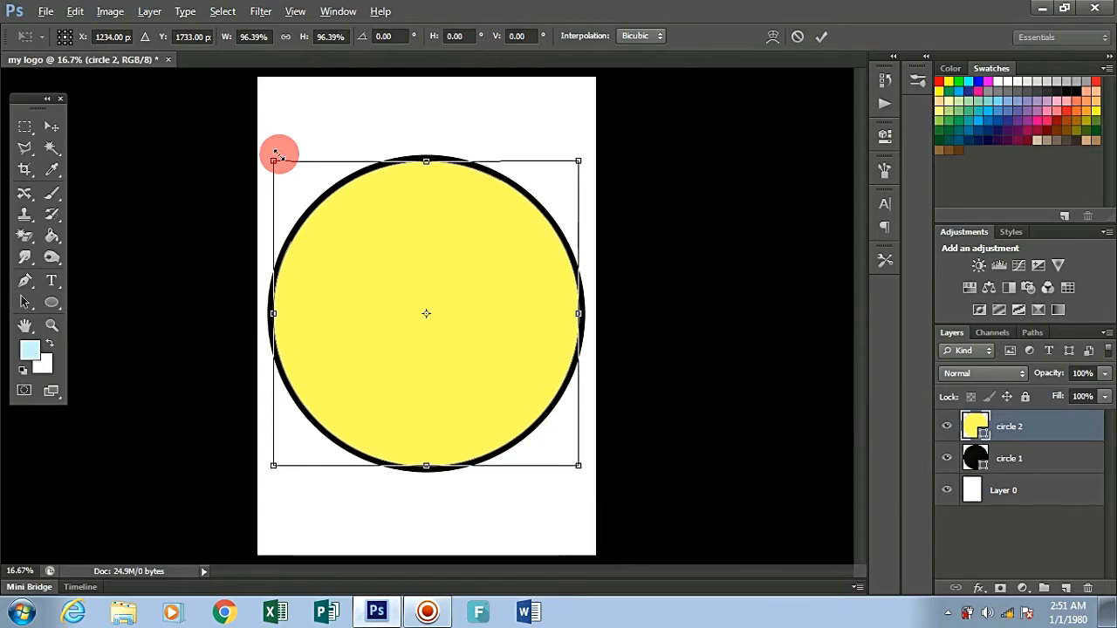
left_click_drag(273, 159, 272, 159)
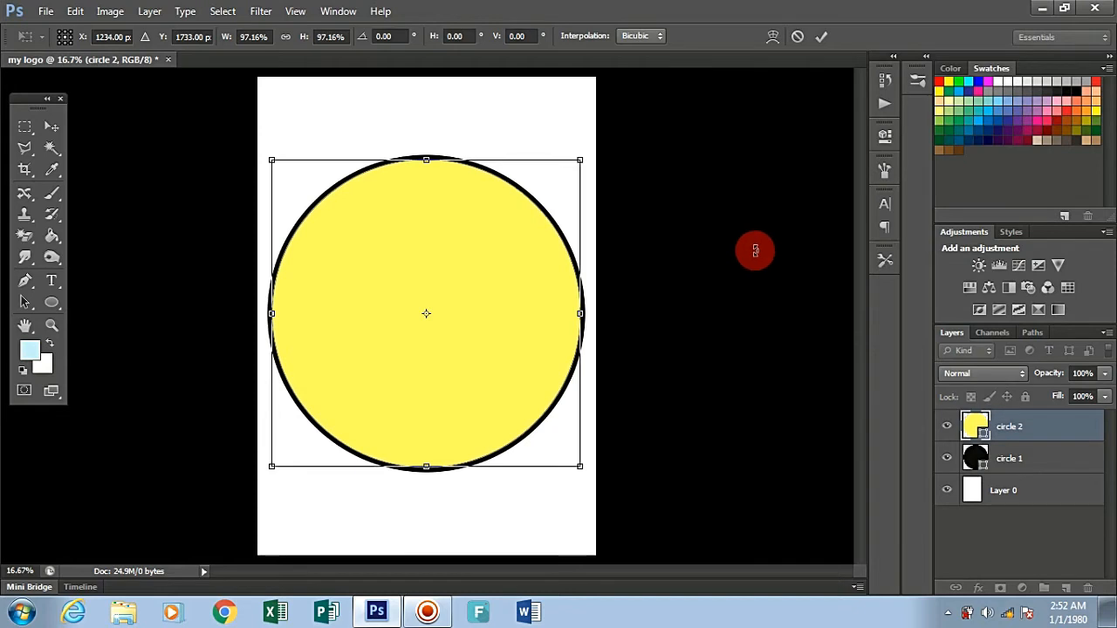
key("Return")
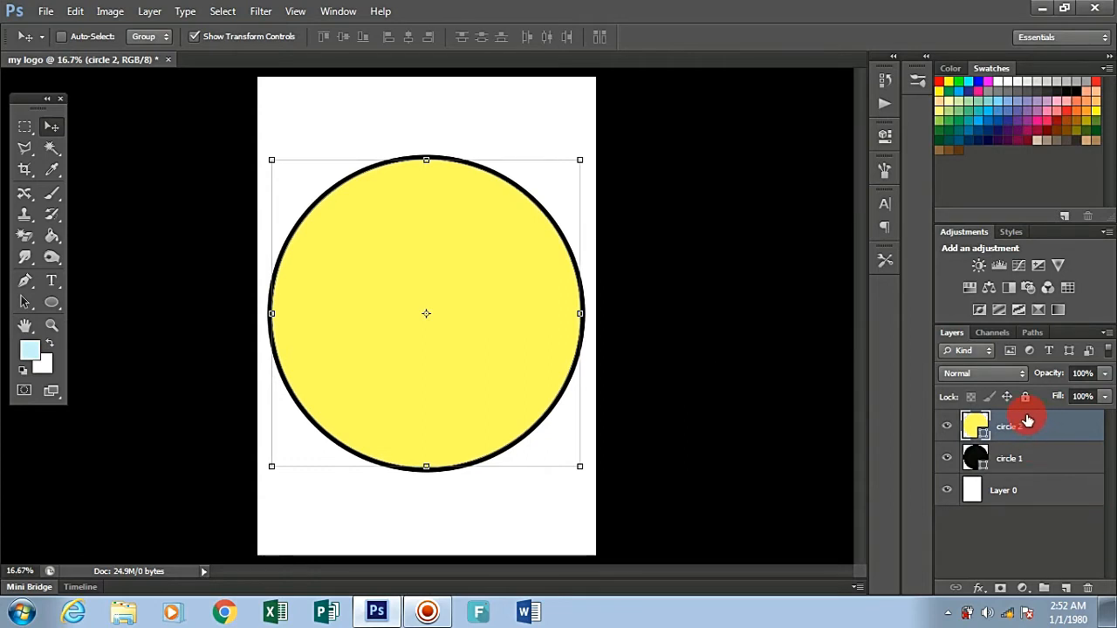
Step: Duplicate the circle 2 layer and rename the copy "circle 3"
key("ctrl+j")
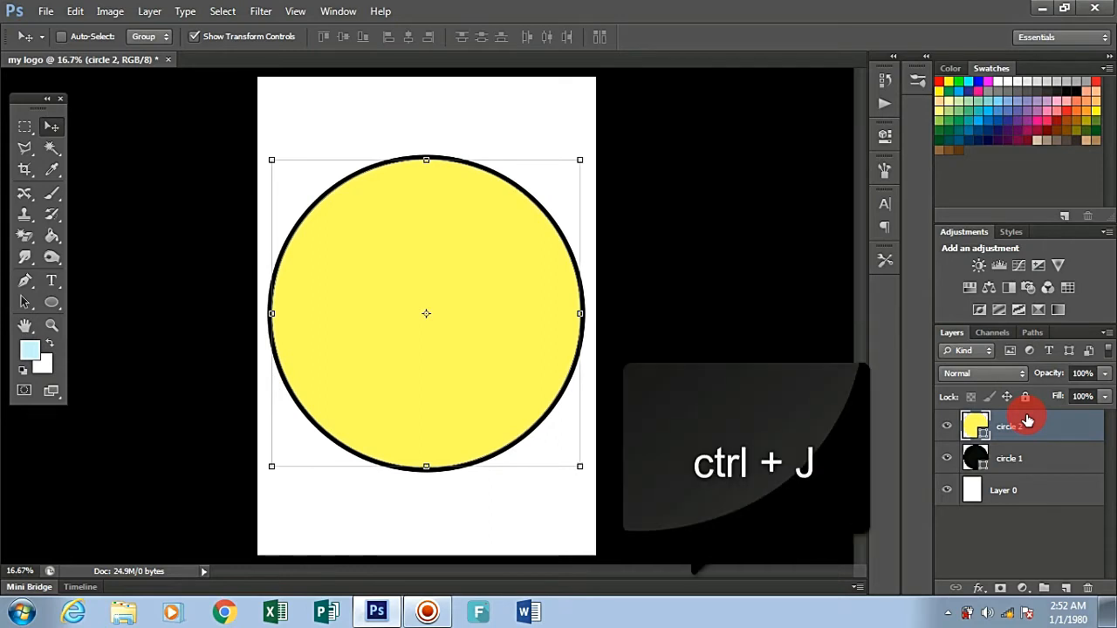
key("ctrl+j")
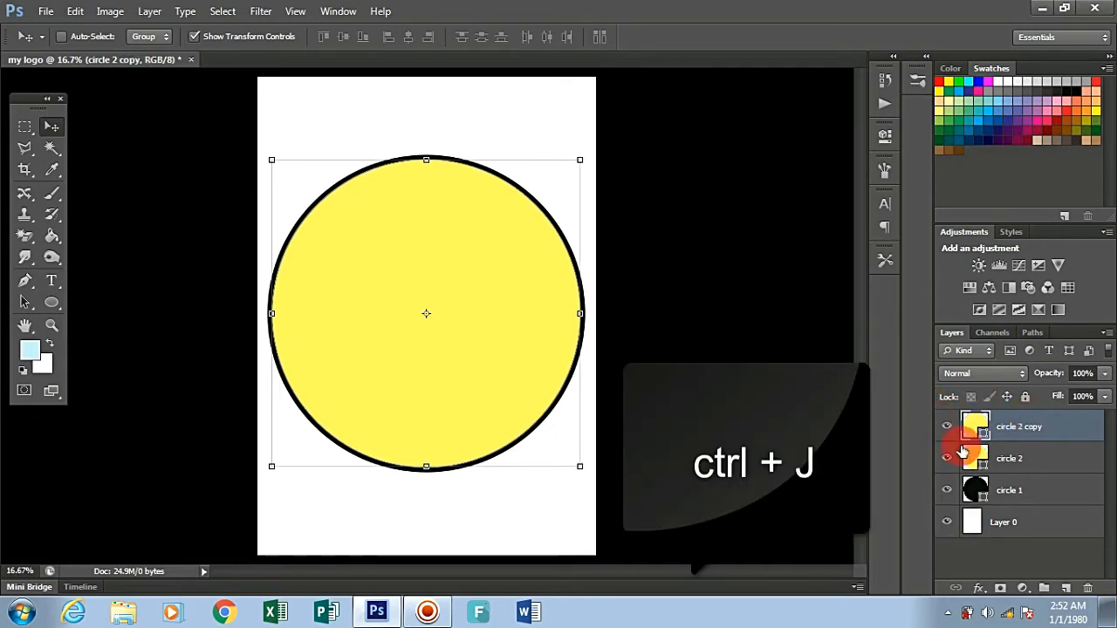
double_click(1017, 427)
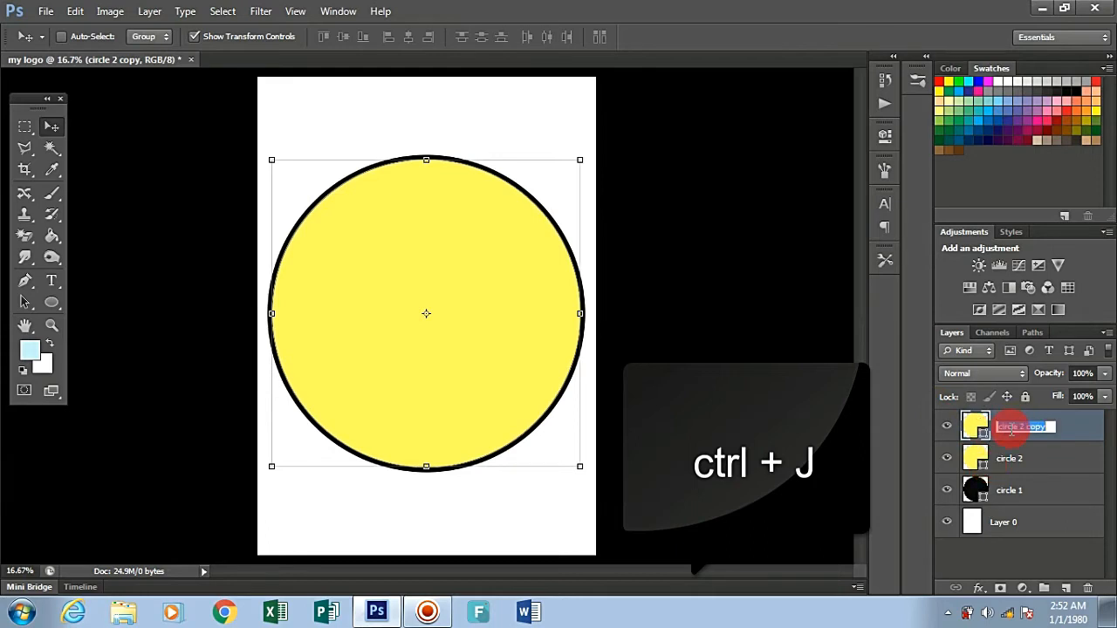
type("clrcle 3")
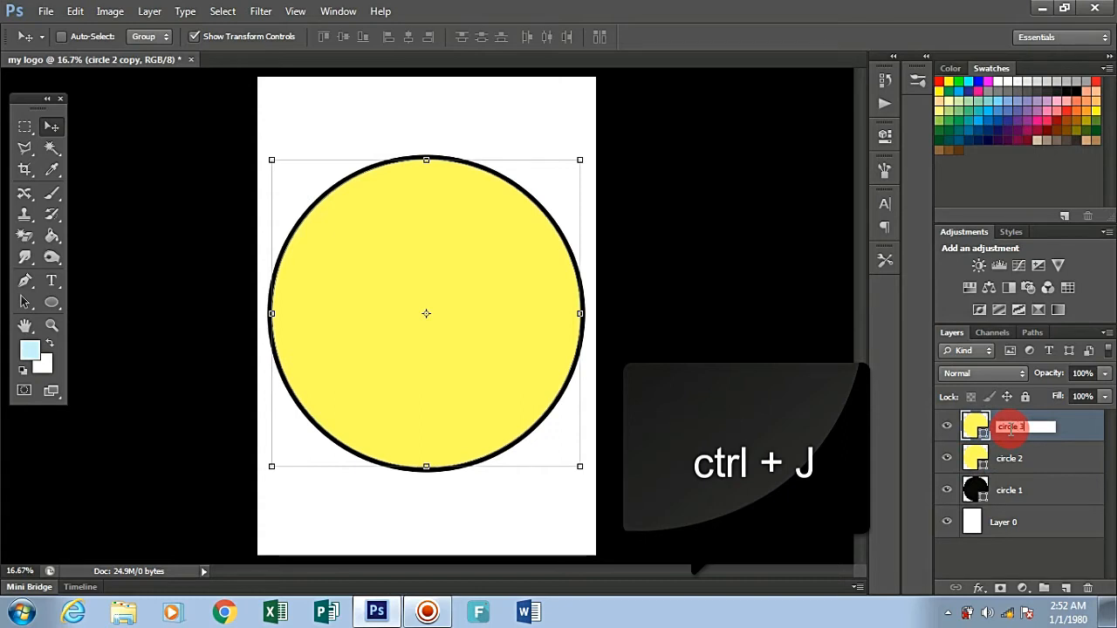
left_click(1076, 426)
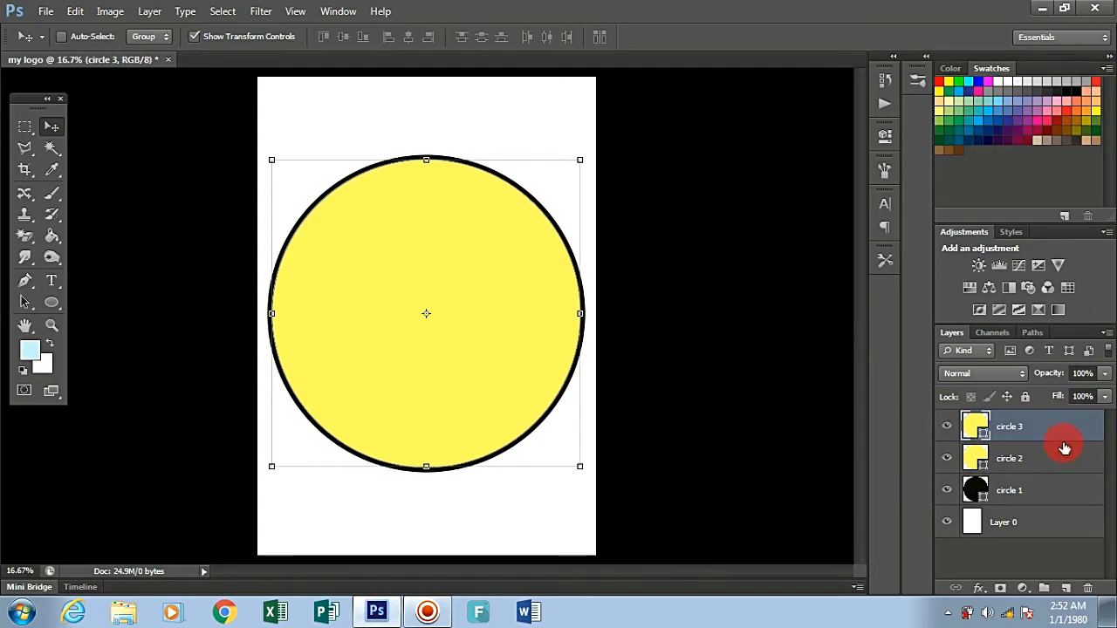
Step: Change the fill colour of the circle 3 shape to orange, #d89d11
double_click(975, 425)
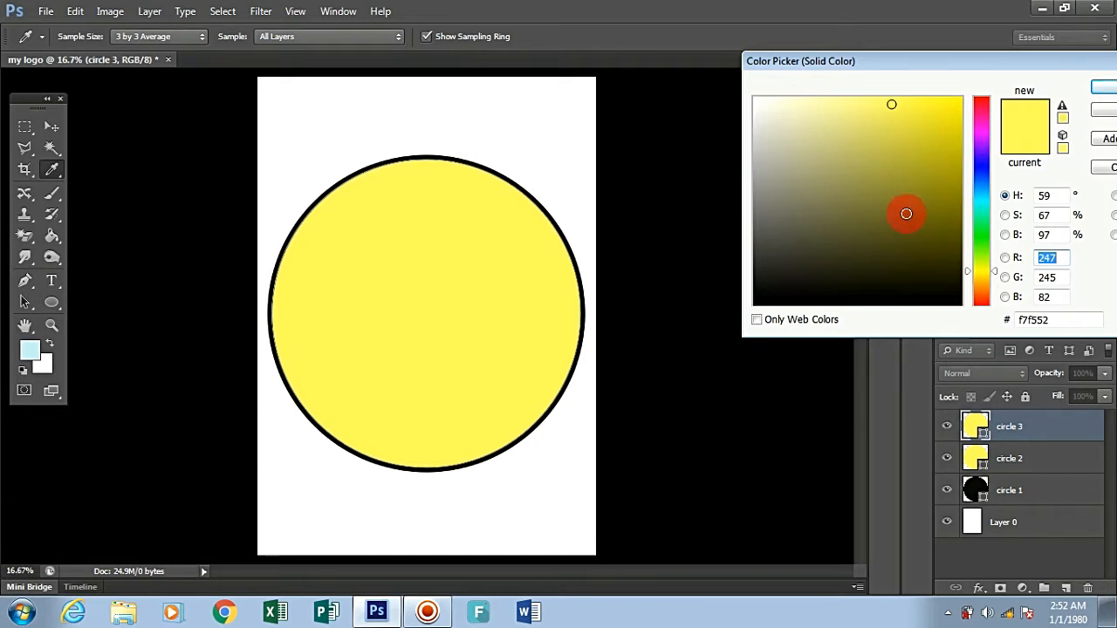
left_click(979, 281)
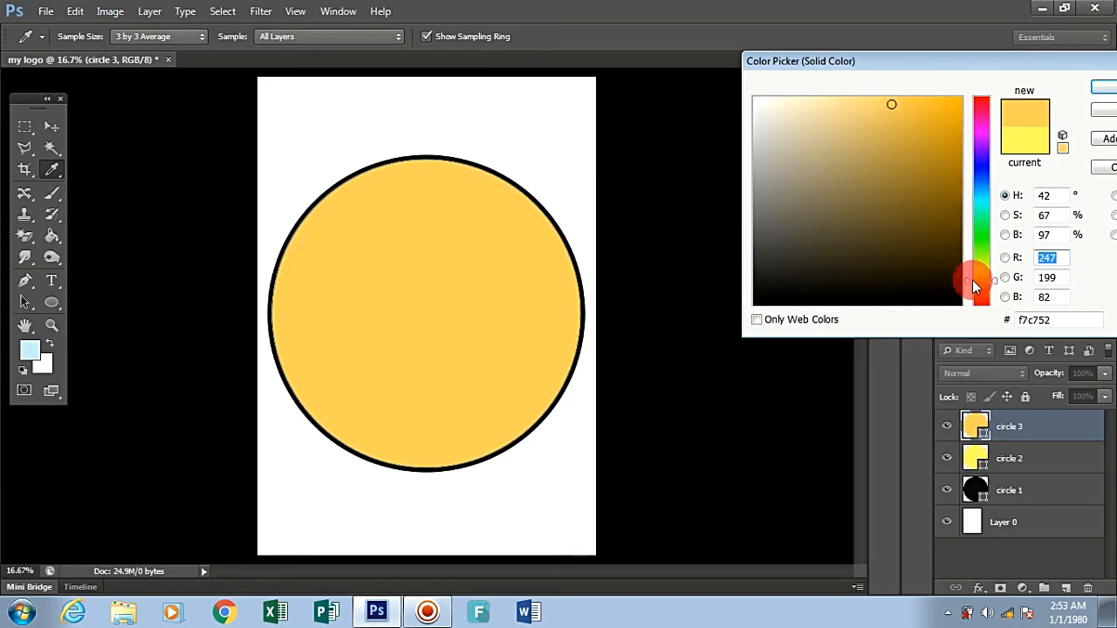
left_click(942, 129)
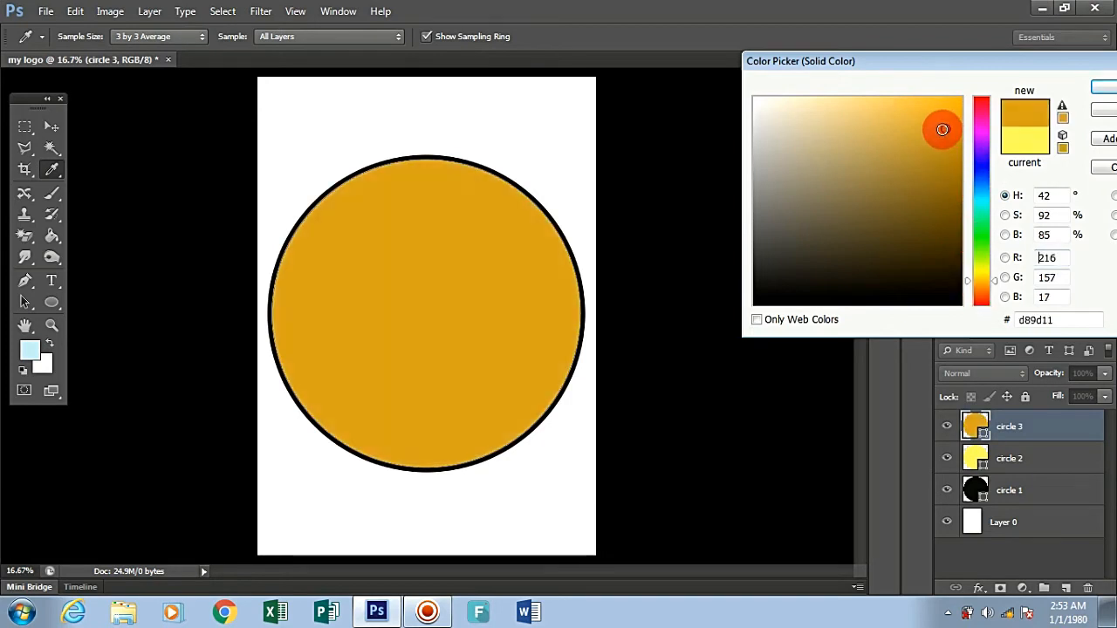
left_click(1098, 93)
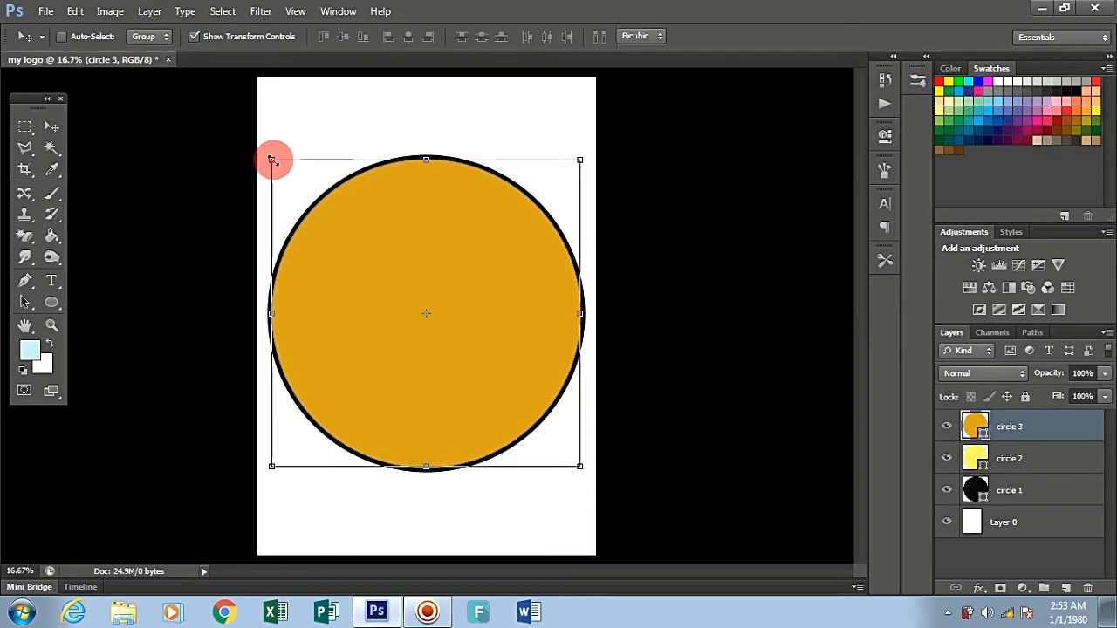
Step: Scale the circle 3 shape down proportionally about its centre to 67.39%, forming a wide yellow ring
left_click_drag(272, 160, 305, 228)
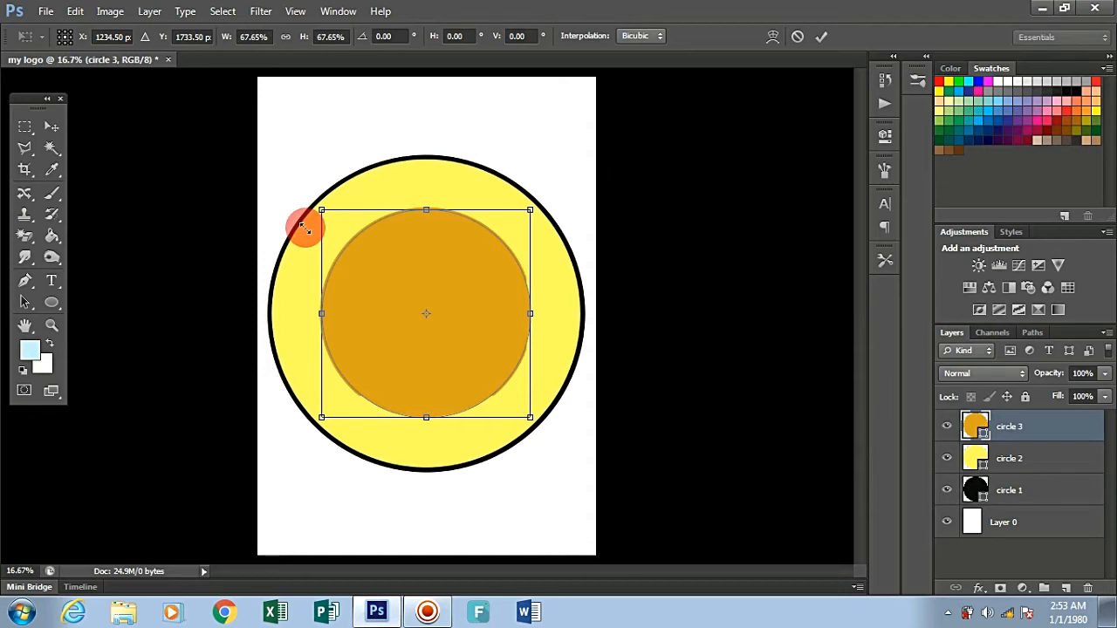
left_click_drag(303, 229, 306, 231)
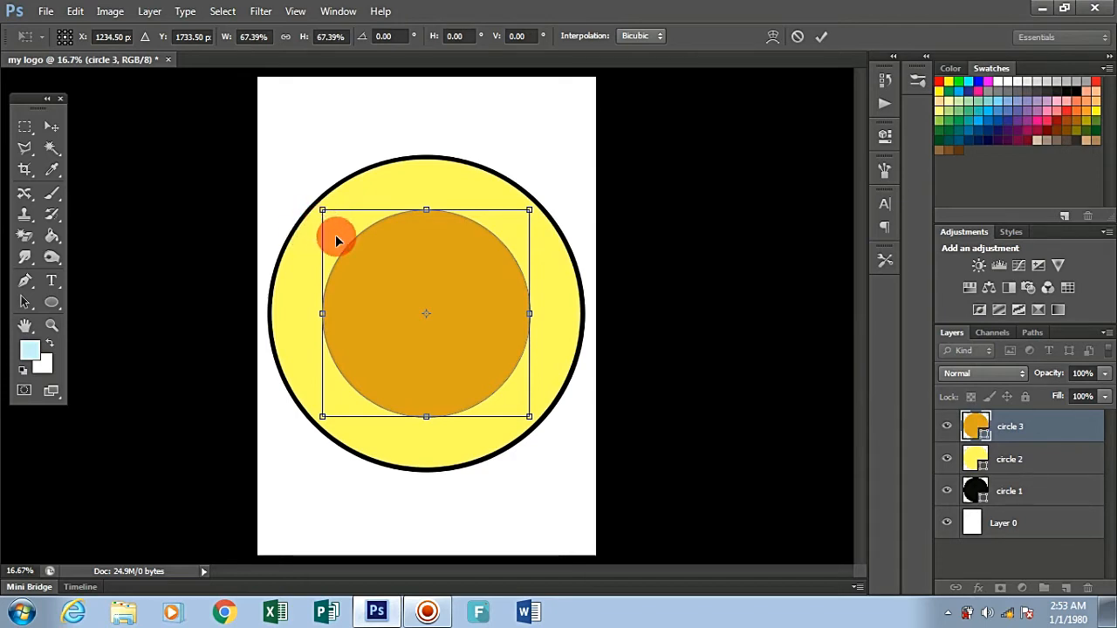
key("Return")
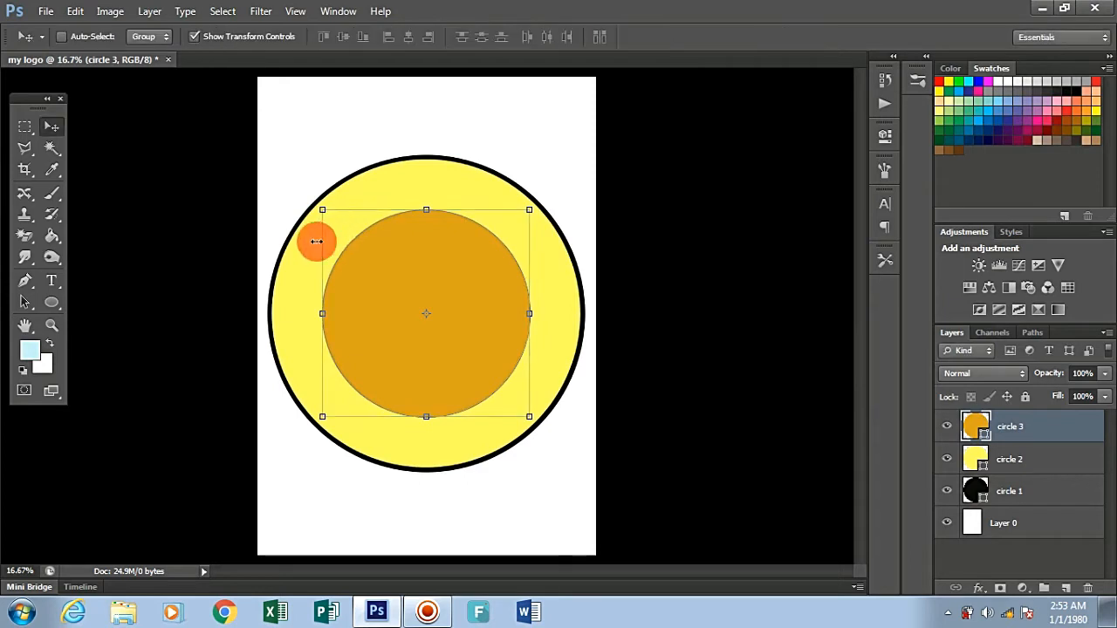
Step: Change the fill colour of the circle 3 shape to off-white, #f8f5ee, and return to the Move tool
double_click(976, 426)
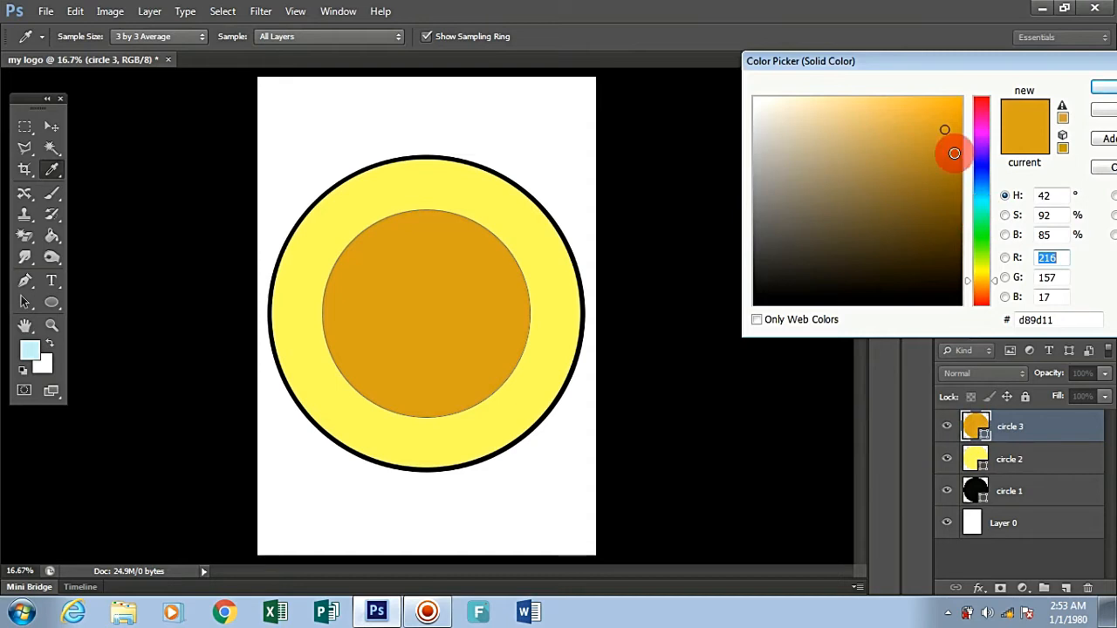
left_click(763, 105)
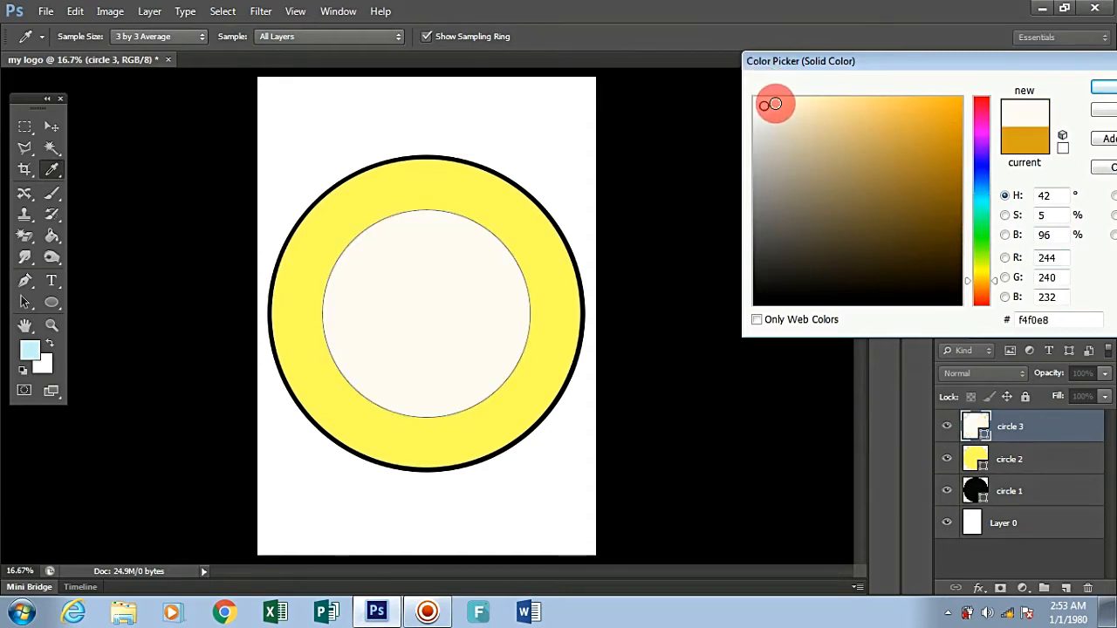
left_click(773, 101)
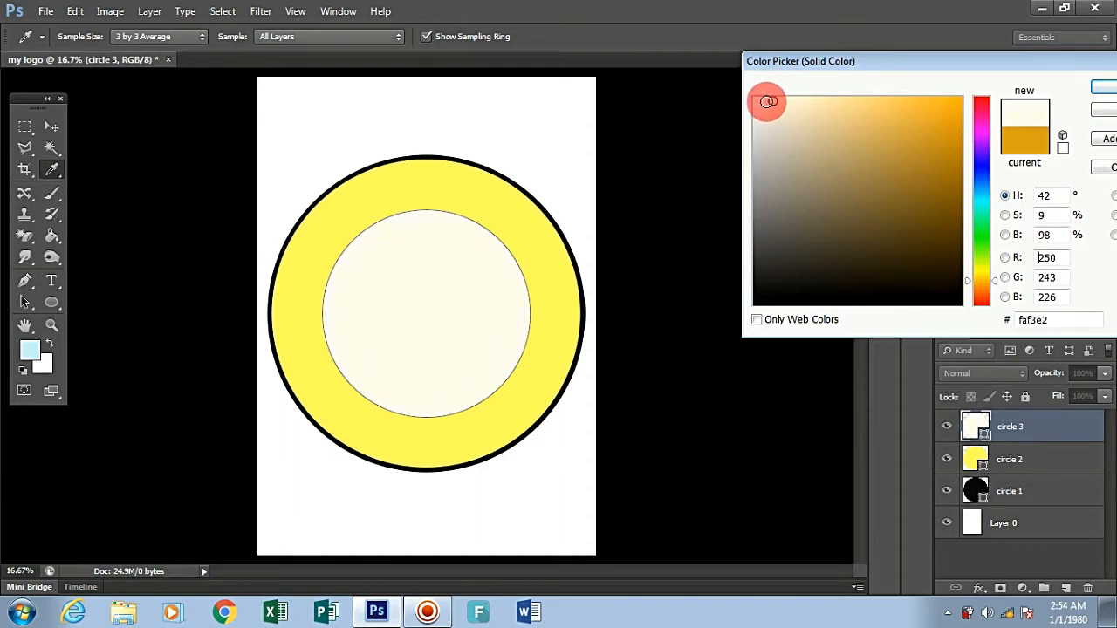
left_click(763, 103)
left_click(761, 103)
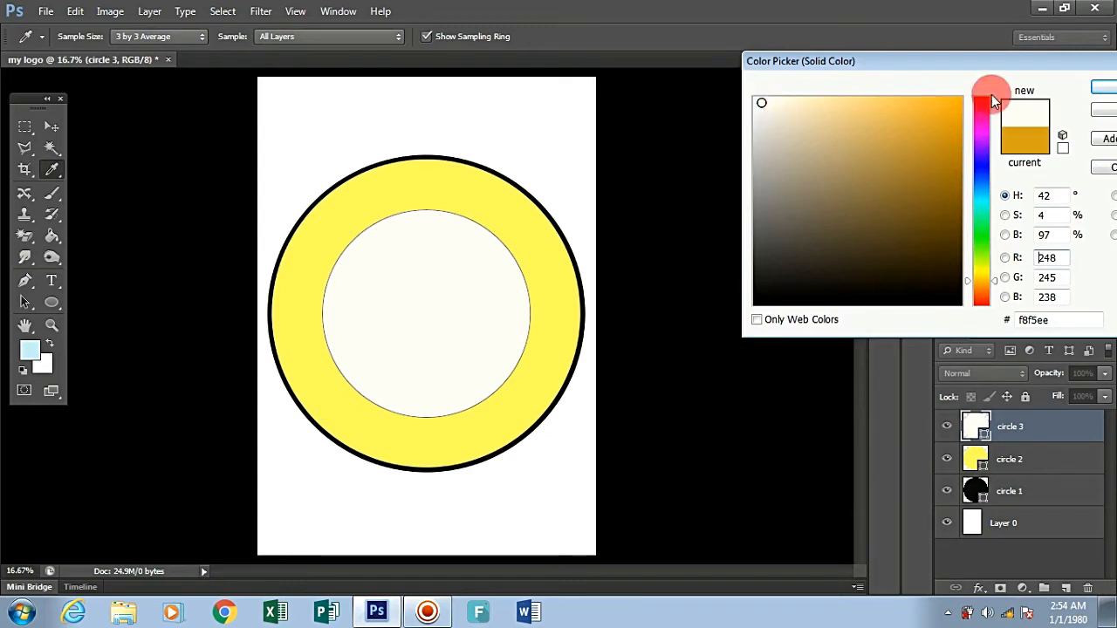
left_click(1106, 90)
key("v")
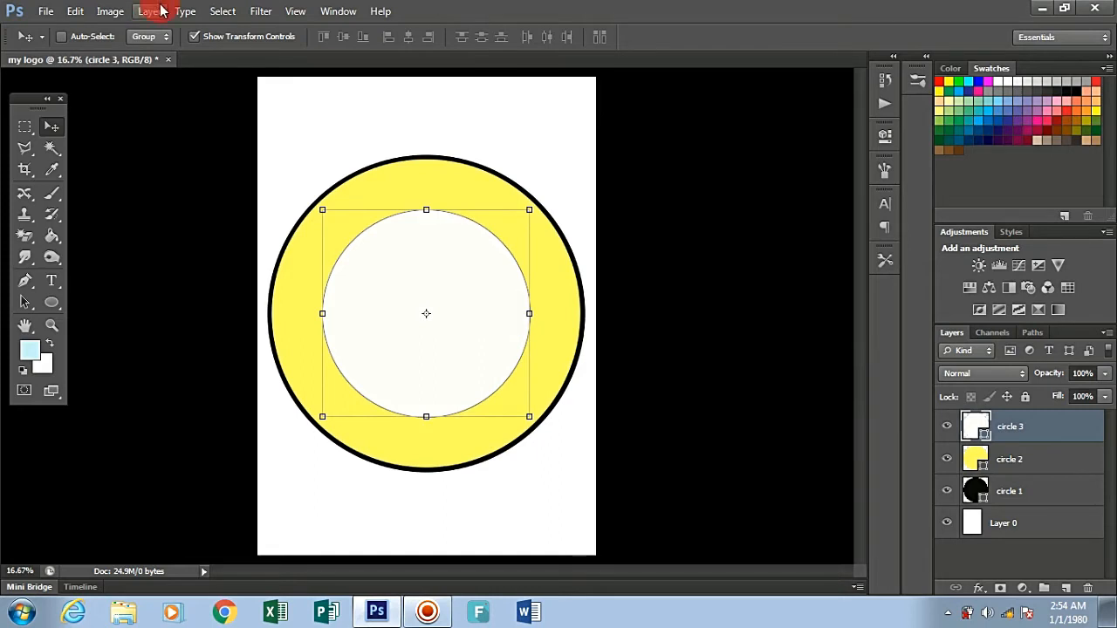
Step: Show the rulers and place one horizontal and one vertical guide through the common centre of the circles
left_click(295, 12)
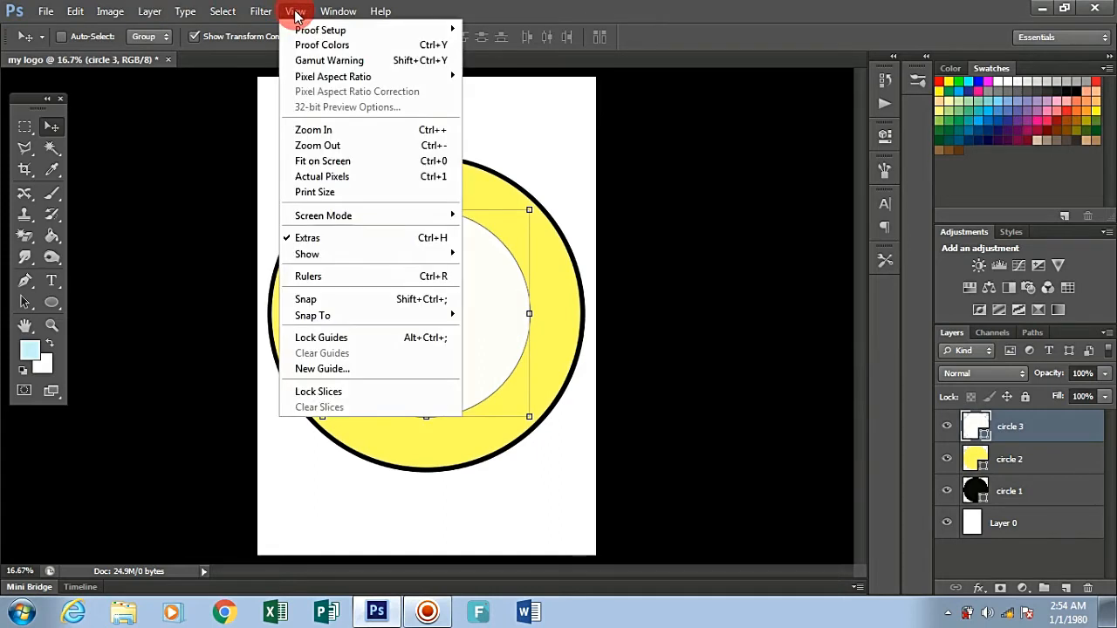
left_click(303, 277)
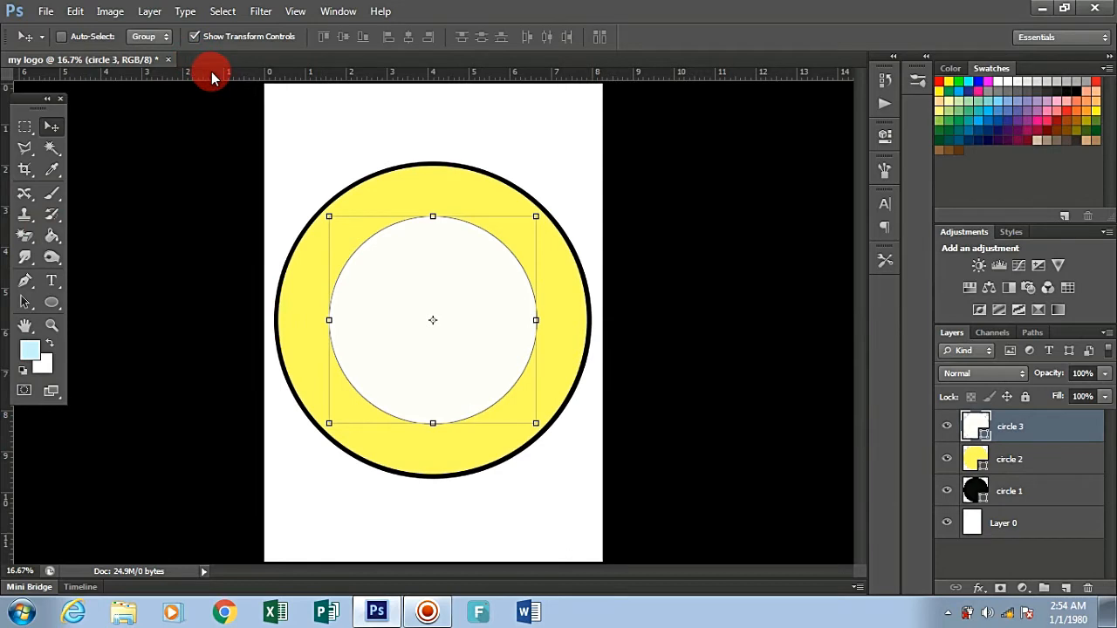
left_click_drag(211, 71, 242, 321)
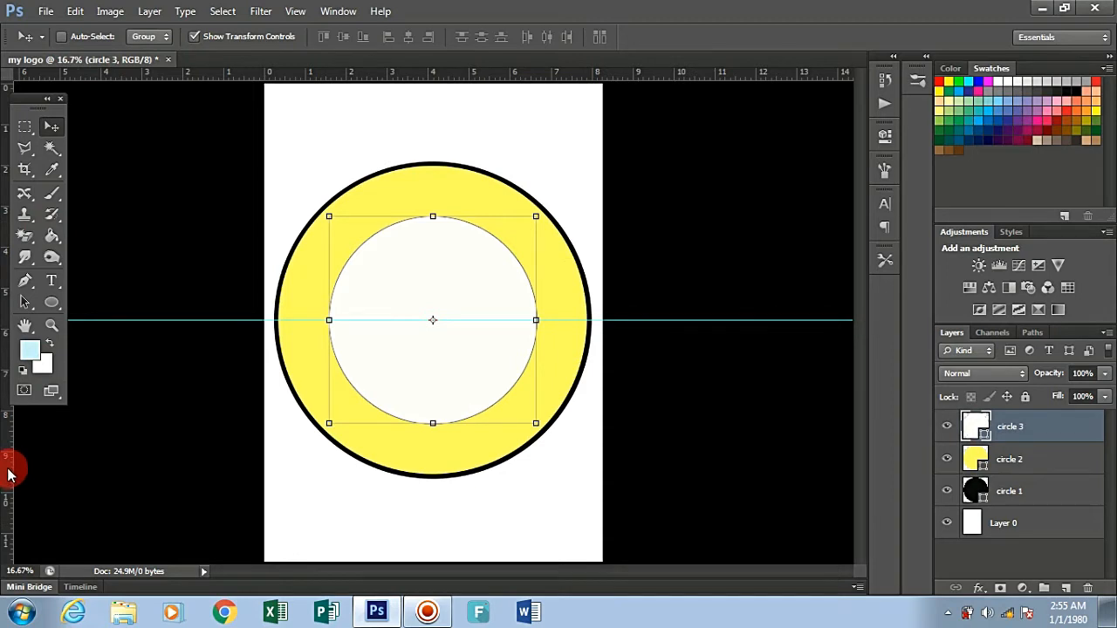
left_click_drag(9, 474, 434, 482)
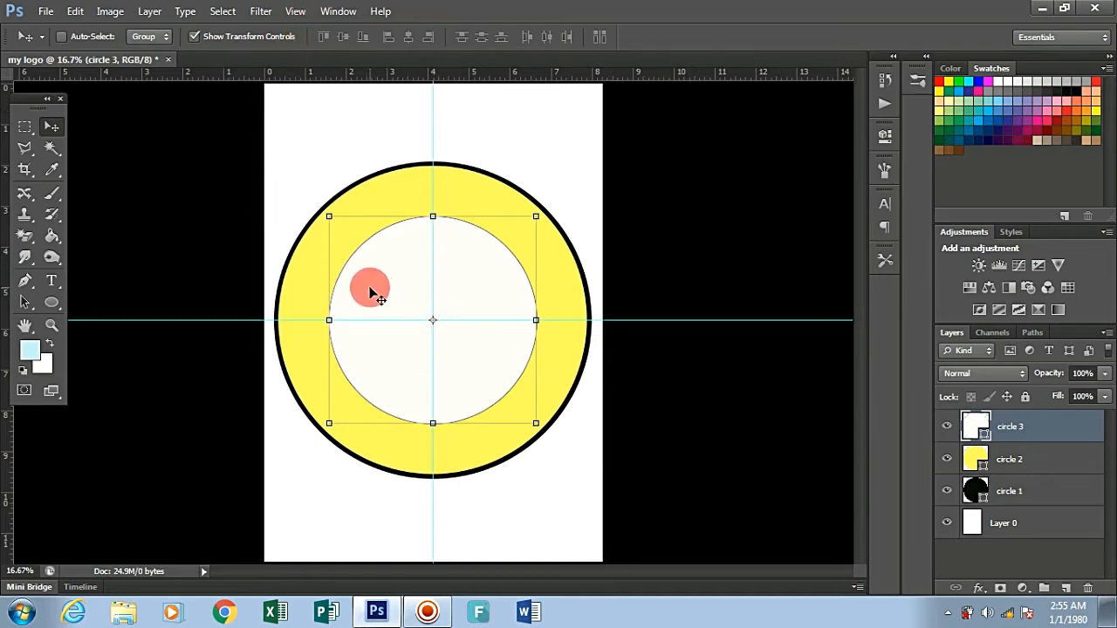
Step: Switch to the Custom Shape tool and choose the solid five-point star as its shape
left_click(51, 307)
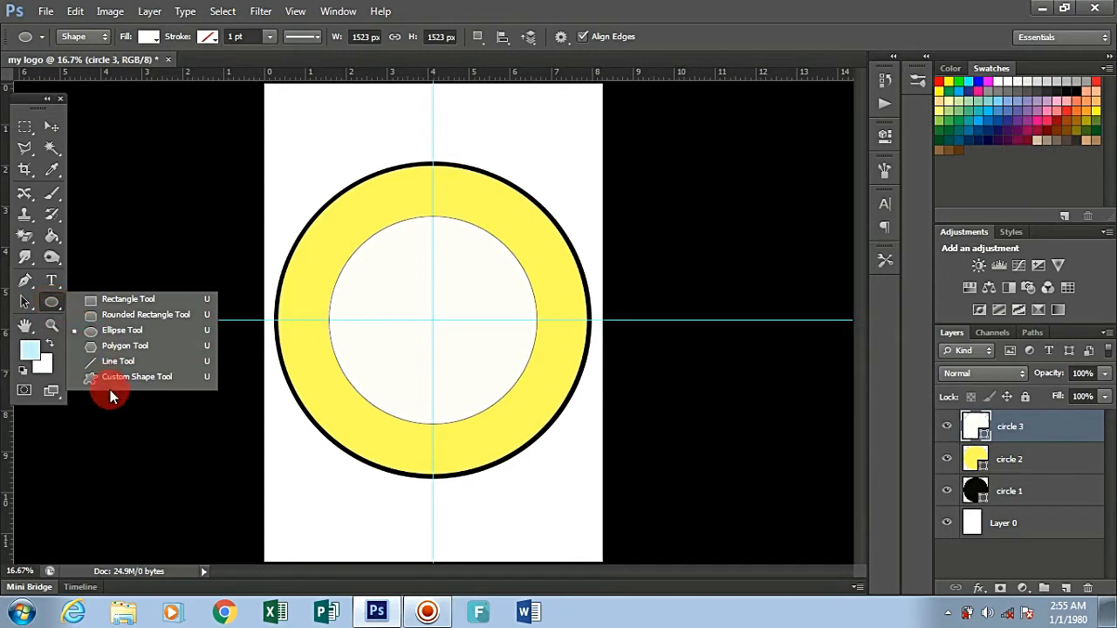
left_click(135, 376)
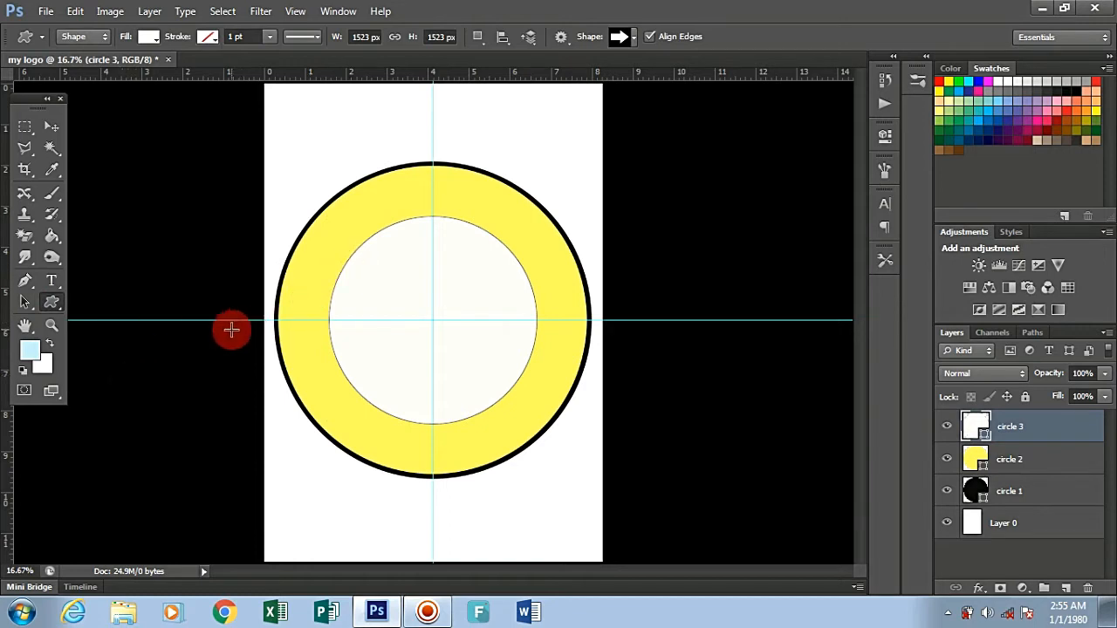
left_click(632, 37)
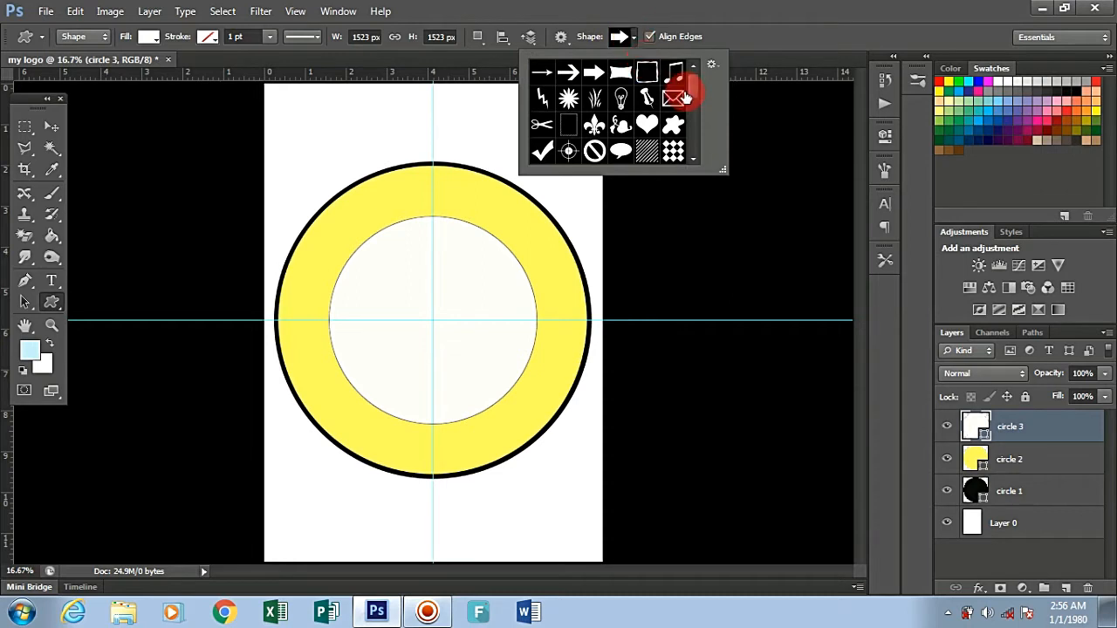
left_click_drag(696, 84, 697, 111)
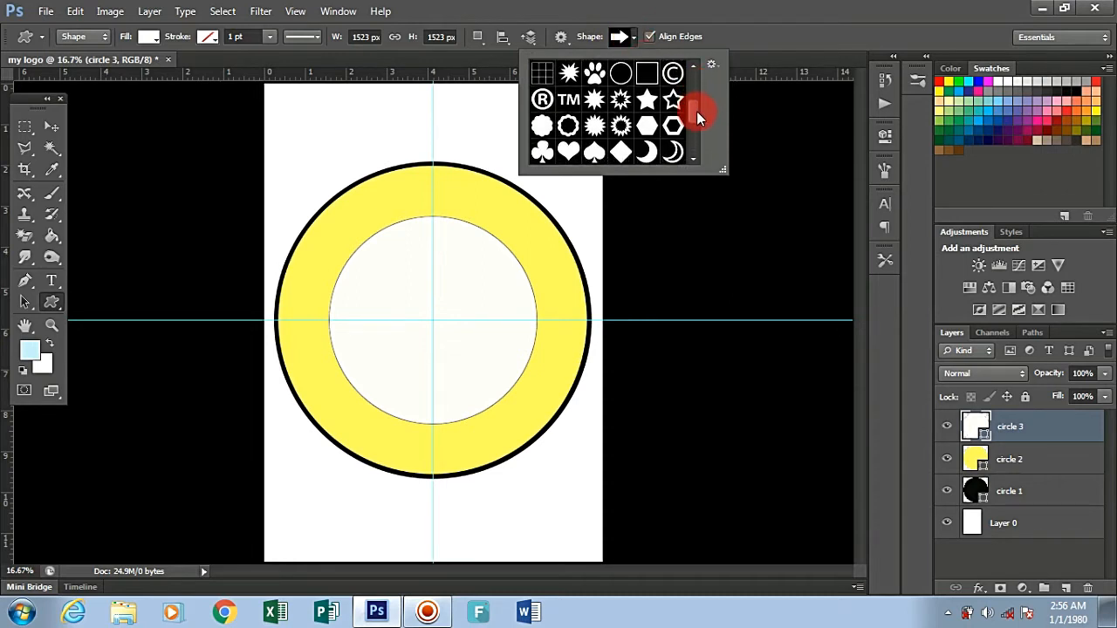
left_click(673, 102)
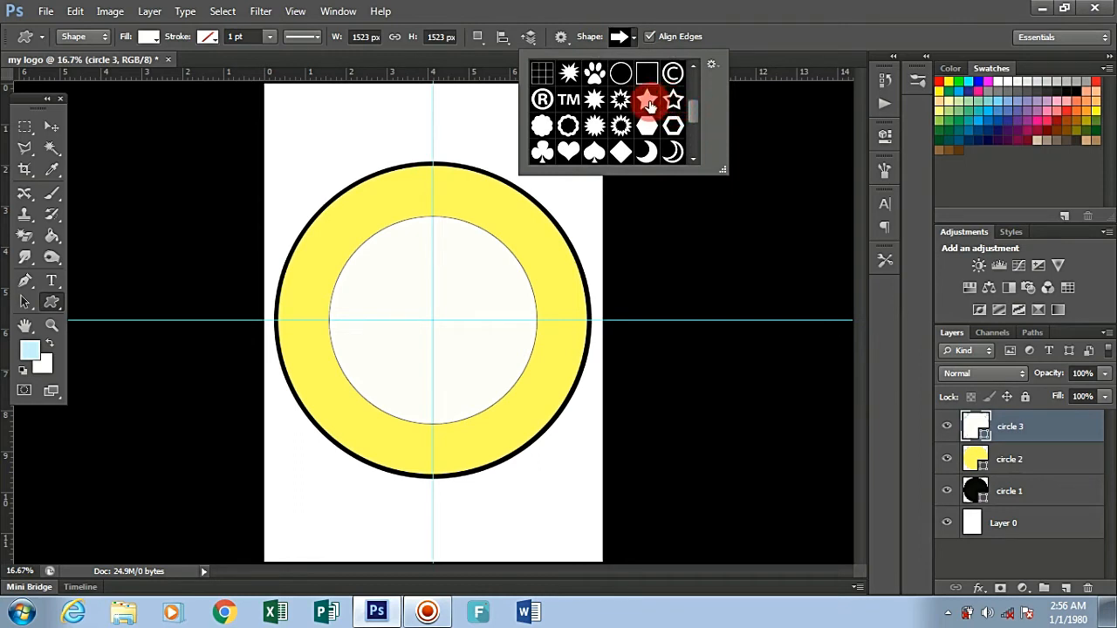
left_click(648, 102)
left_click(634, 38)
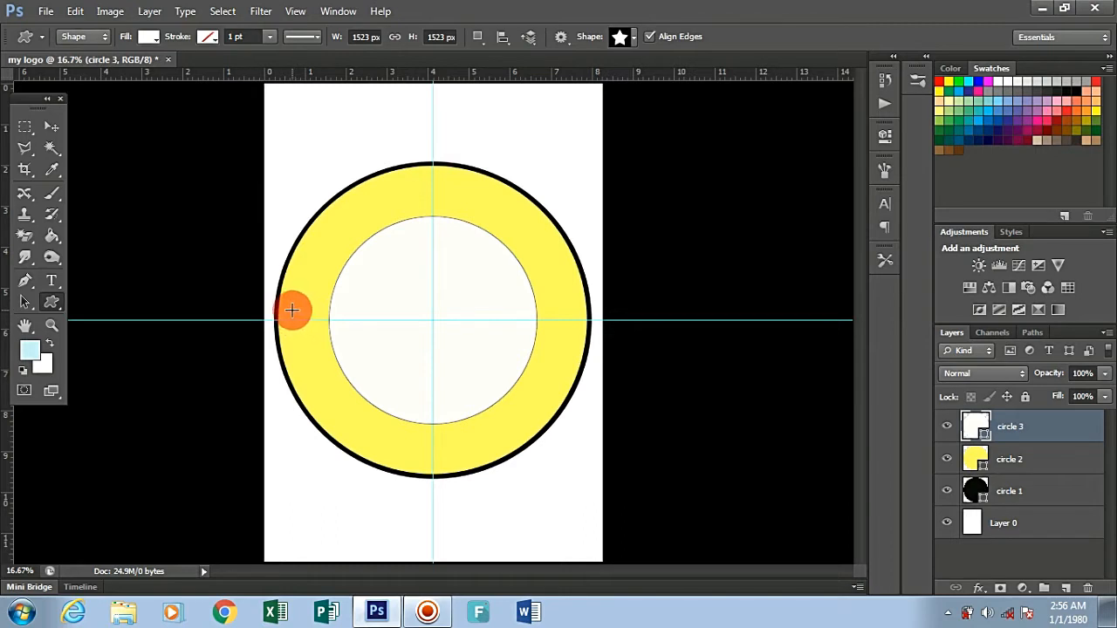
Step: Draw a white star about 193 by 184 px on the left part of the yellow ring, undoing the first attempt, and activate the Move tool
left_click_drag(292, 306, 308, 335)
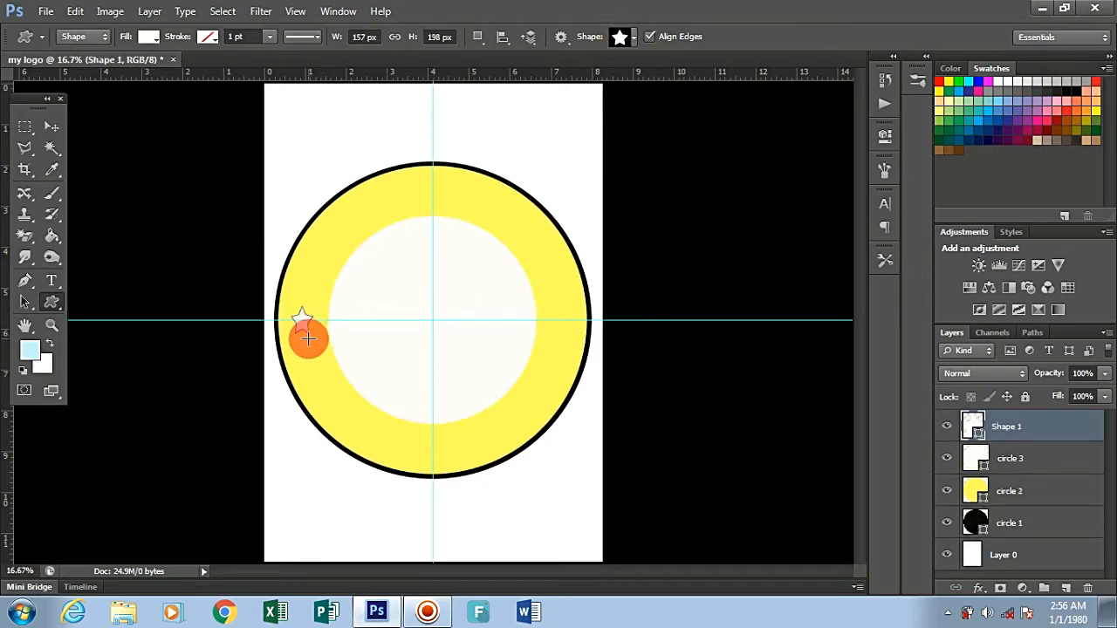
key("ctrl+z")
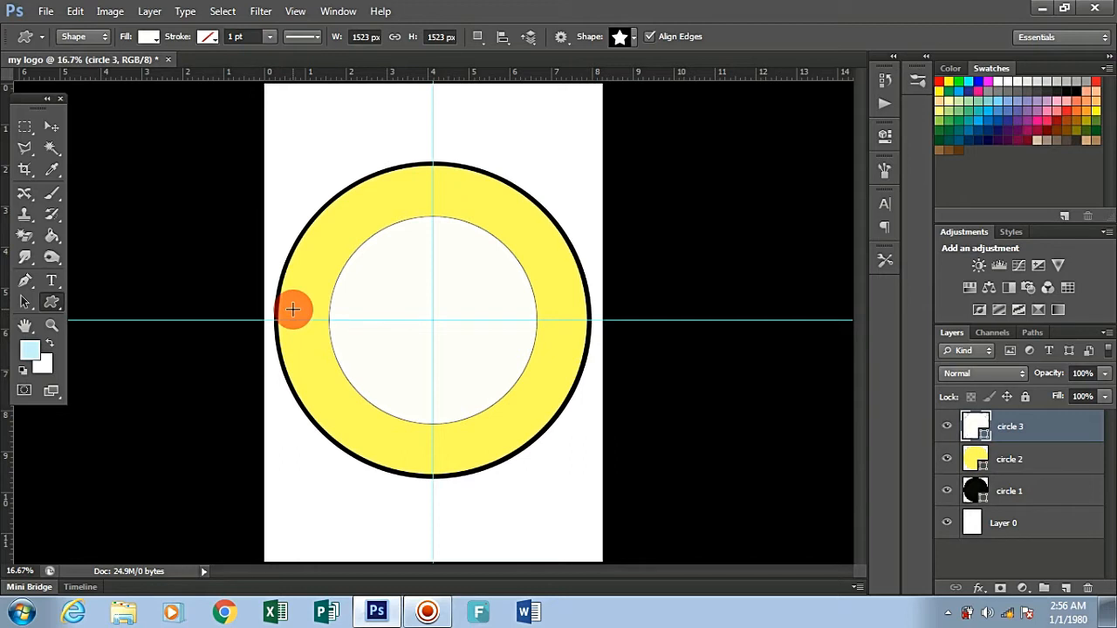
left_click_drag(292, 309, 304, 334)
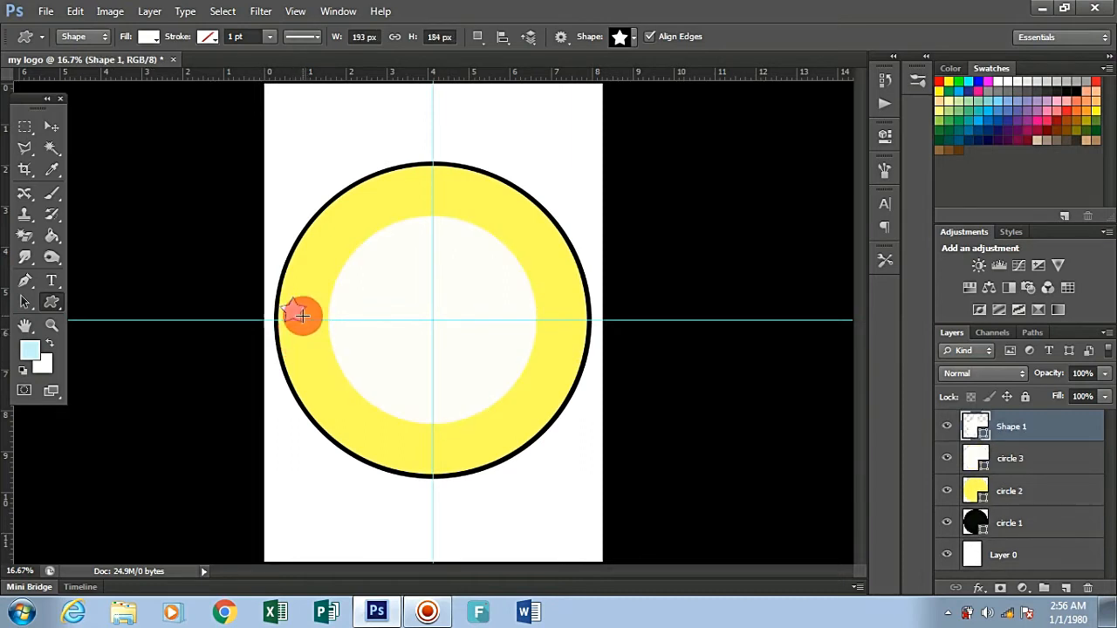
left_click(51, 129)
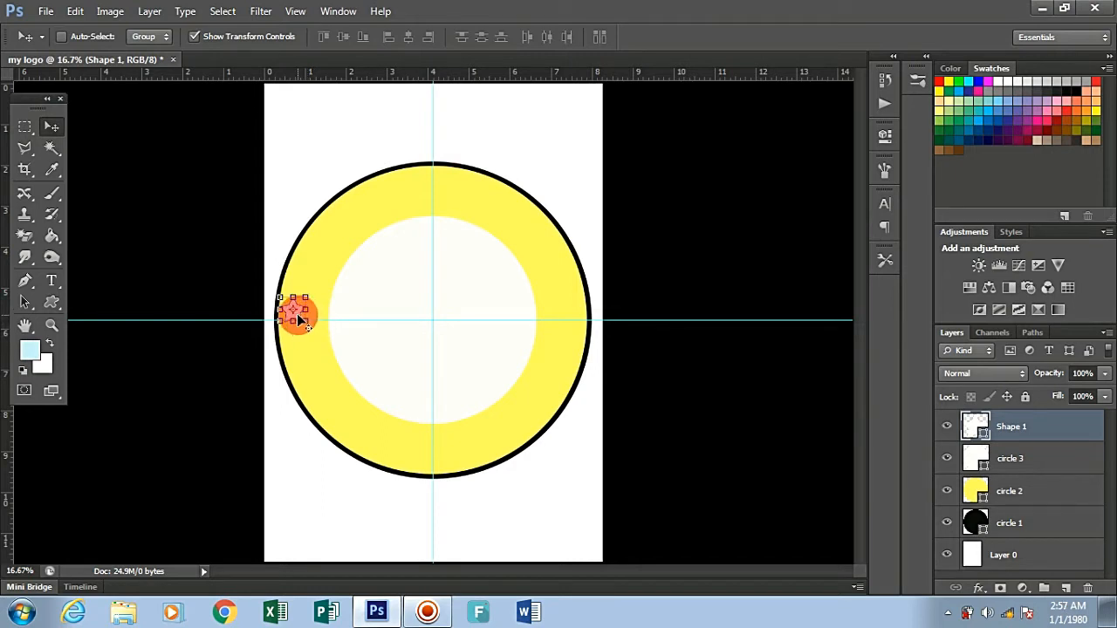
Step: Move the star slightly right and down so it is centred on the horizontal guide within the left part of the yellow ring
key("ctrl+t")
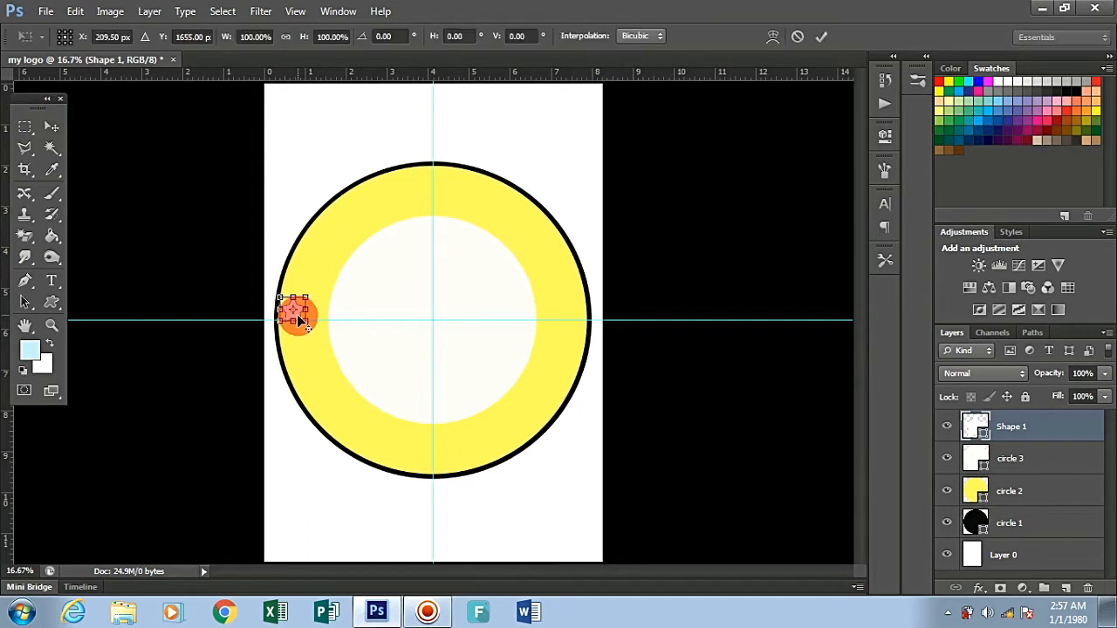
mouse_move(310, 332)
left_mouse_down()
mouse_move(304, 342)
mouse_move(309, 325)
mouse_move(315, 335)
left_mouse_up()
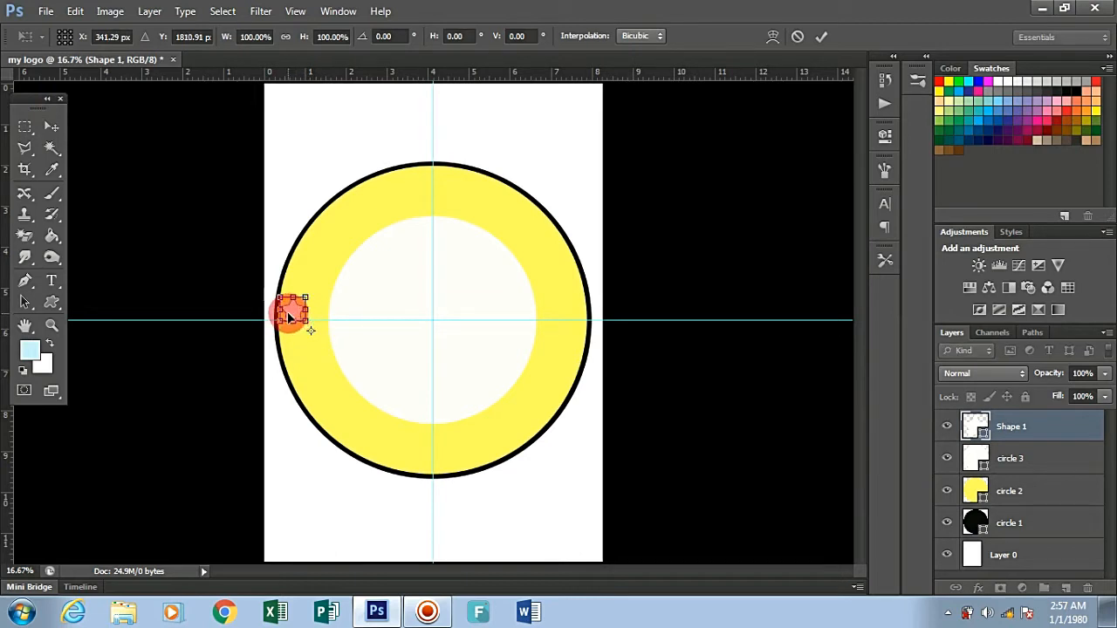
left_click(292, 313, "alt")
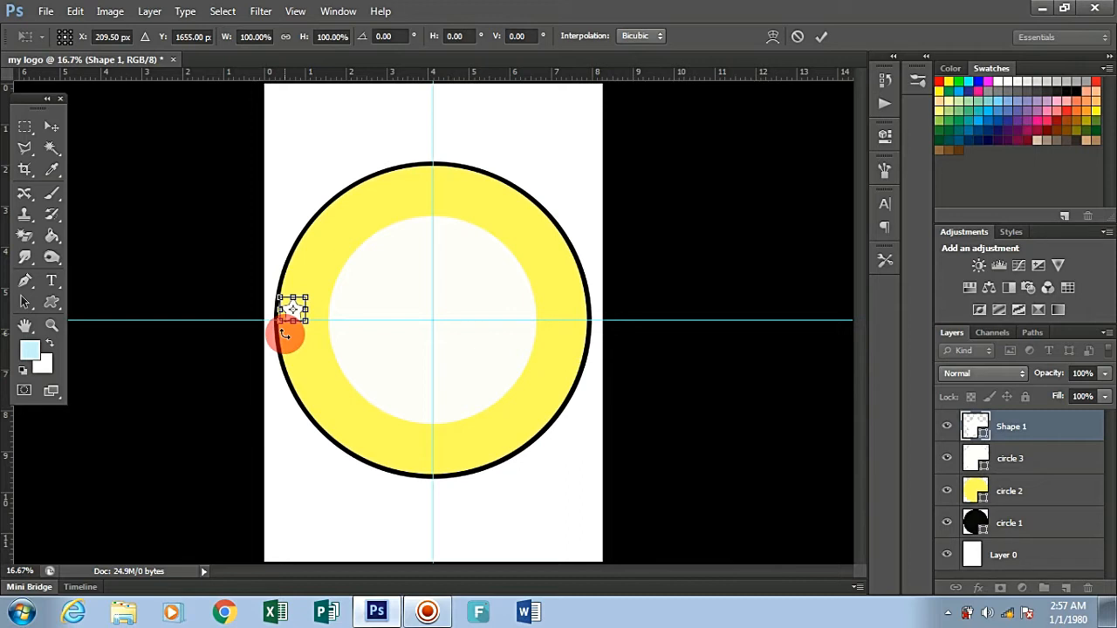
key("ctrl+plus")
key("ctrl+plus")
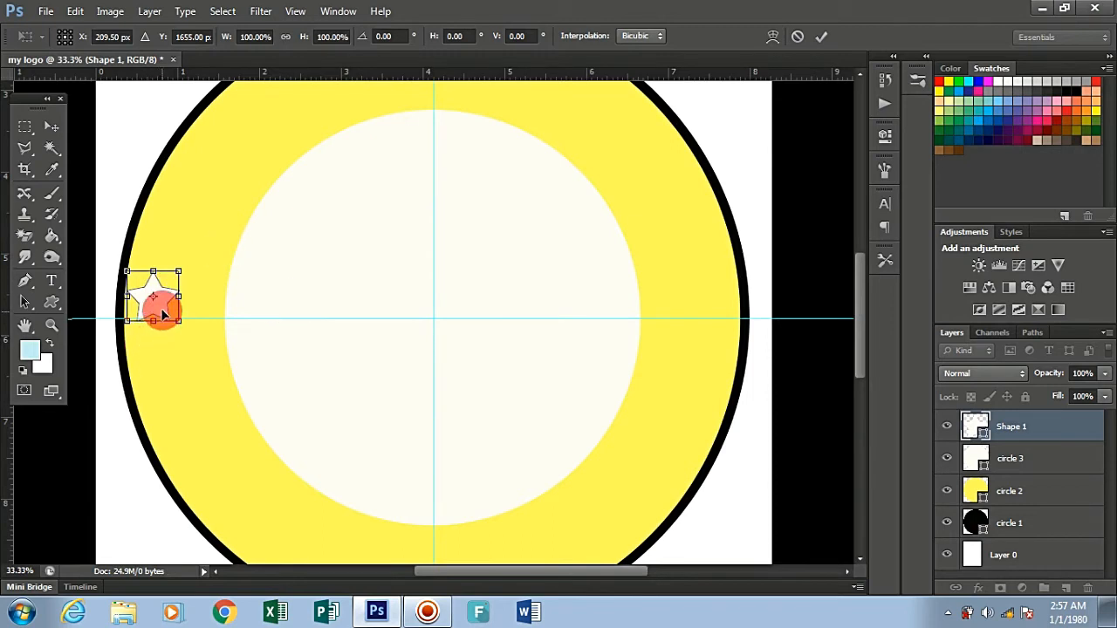
left_click_drag(163, 314, 179, 332)
key("Return")
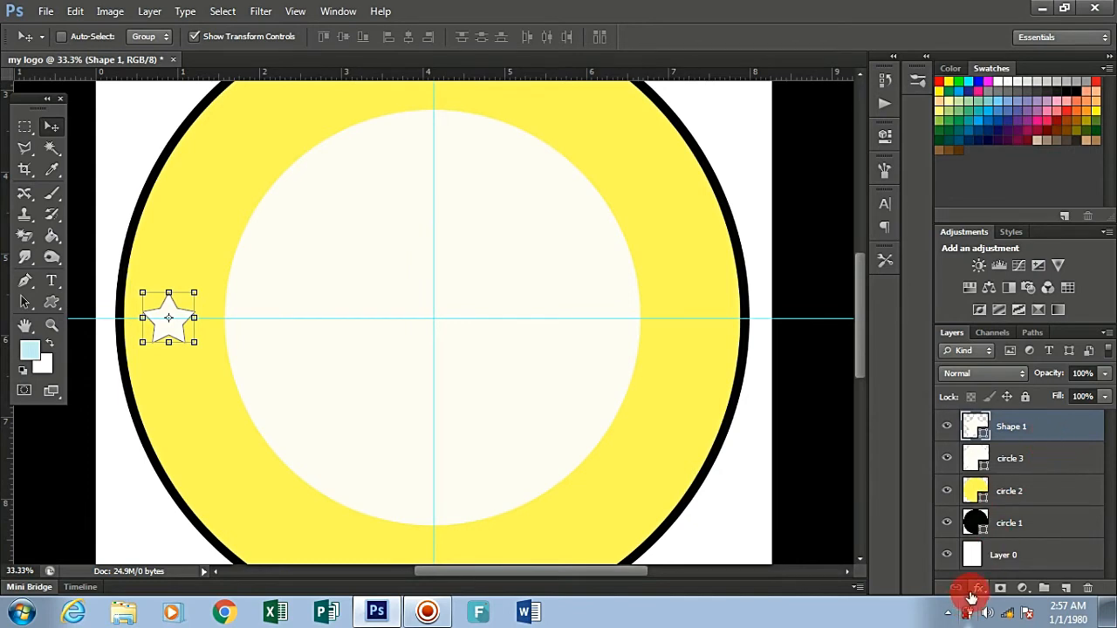
Step: Rename the star's shape layer as star1
double_click(1010, 429)
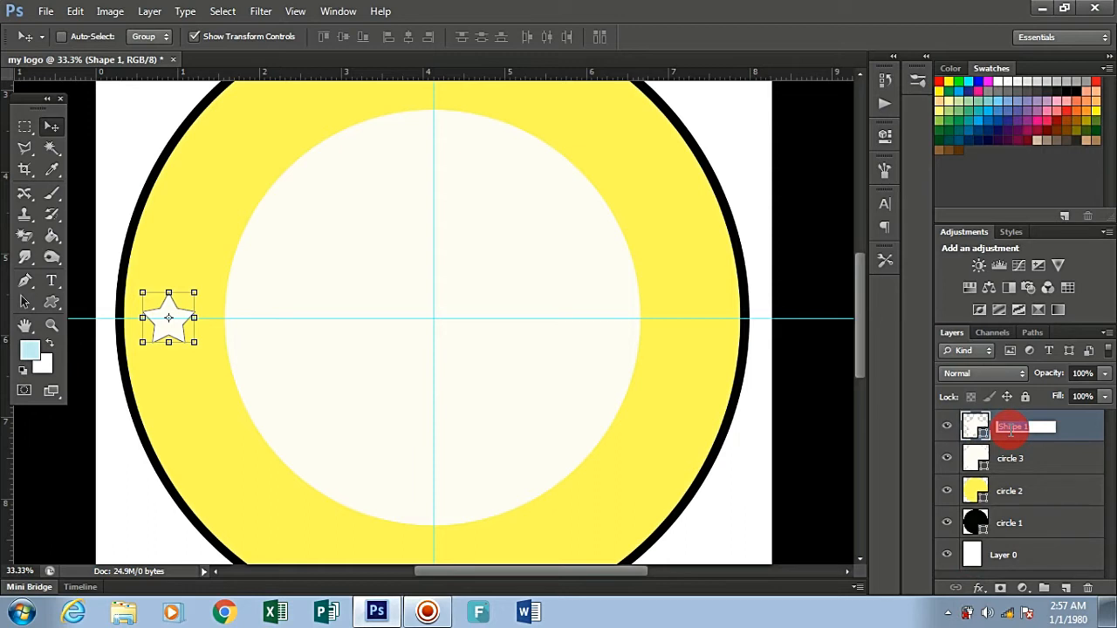
type("star1")
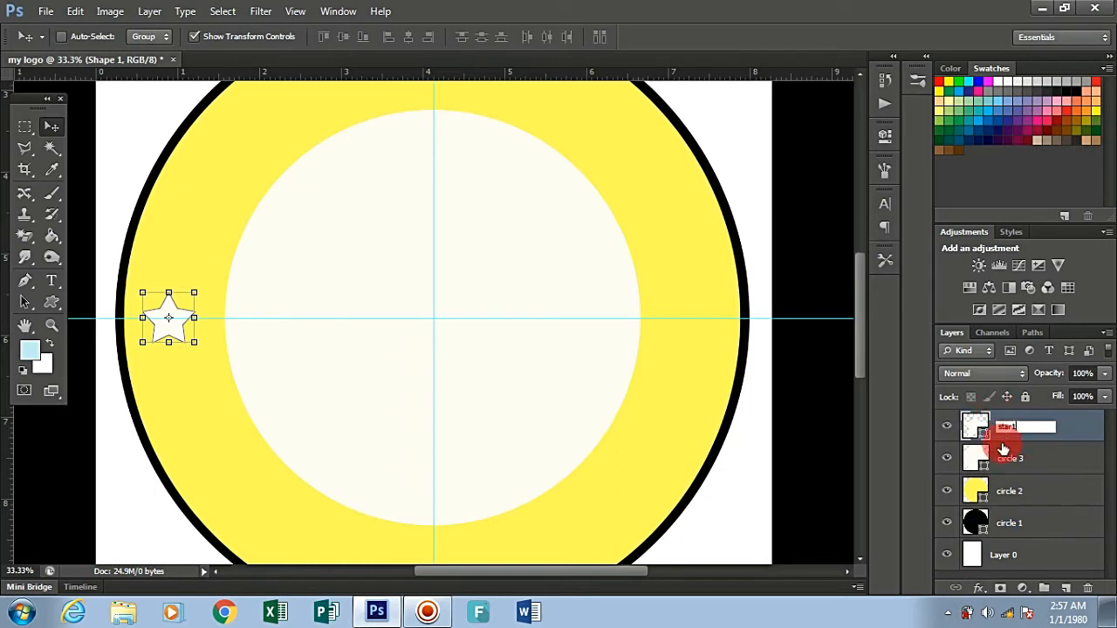
left_click(1066, 434)
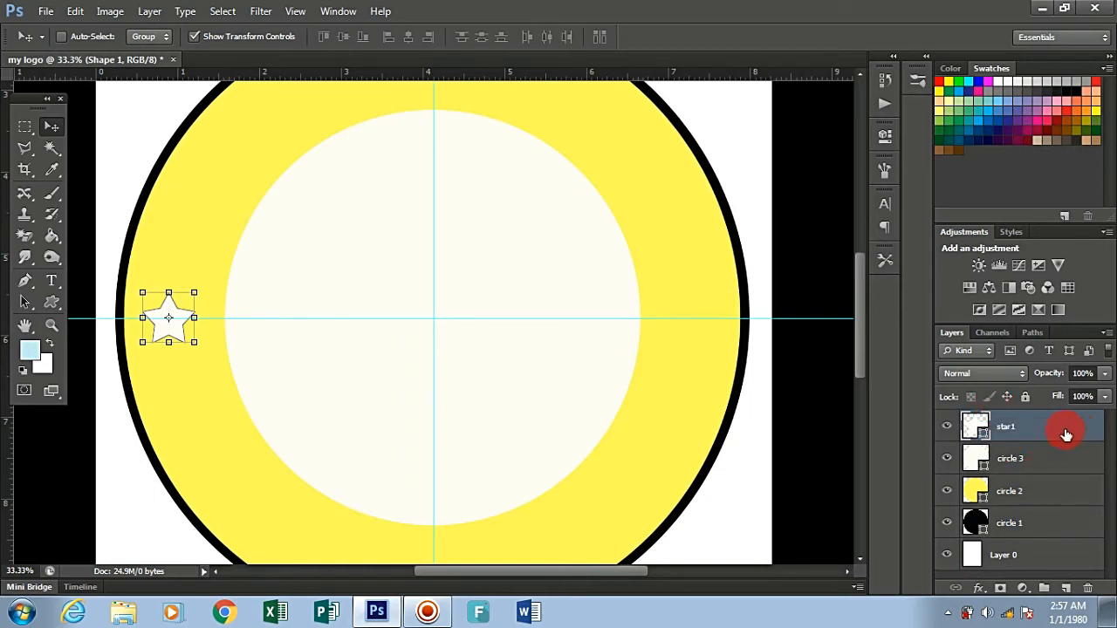
Step: Apply a Bevel & Emboss effect to the star1 layer with the Chisel Hard technique, 460% depth and 49 px size
left_click(976, 589)
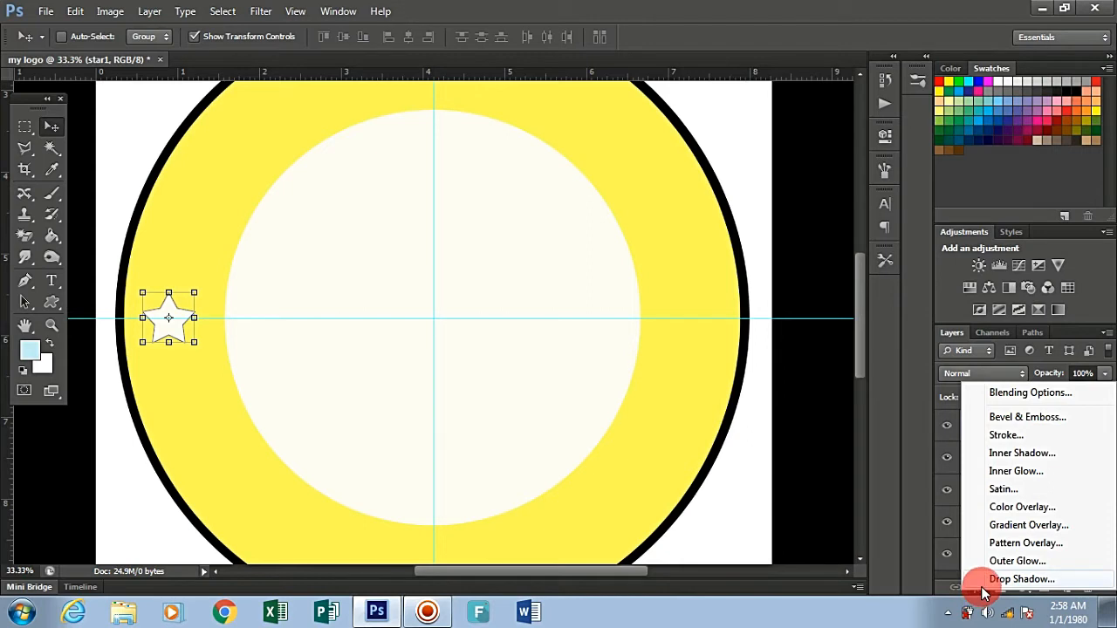
left_click(1036, 425)
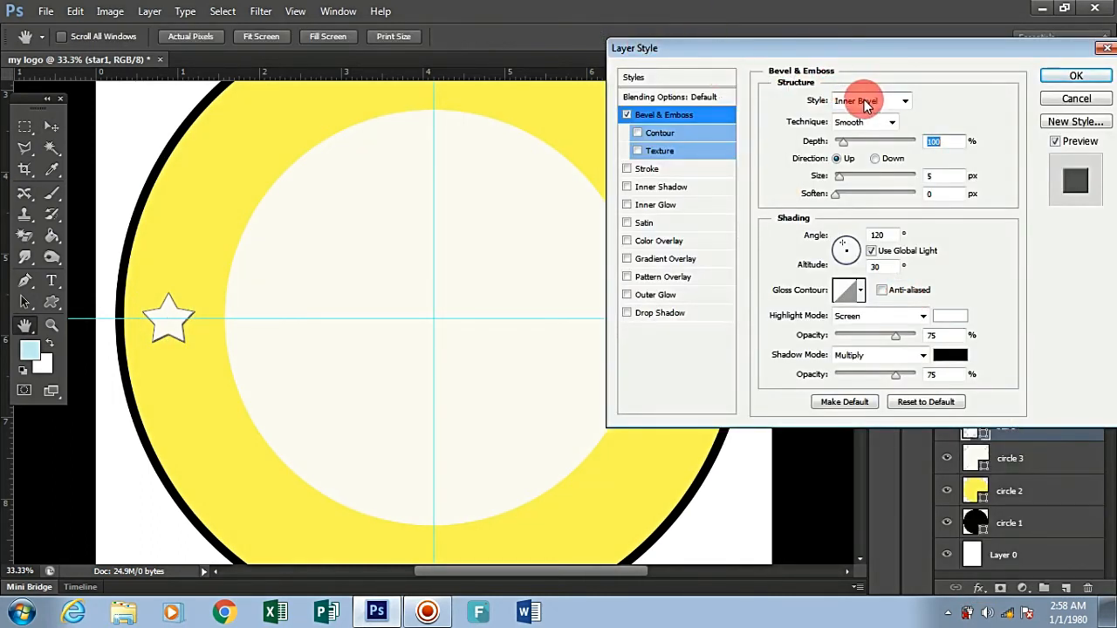
left_click(892, 123)
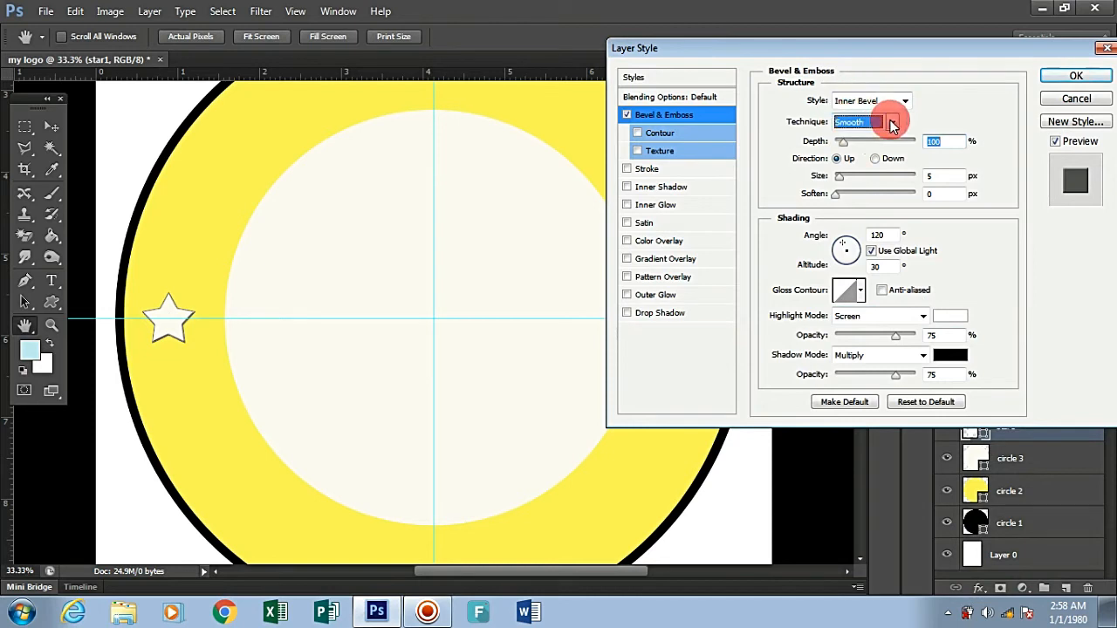
left_click(872, 145)
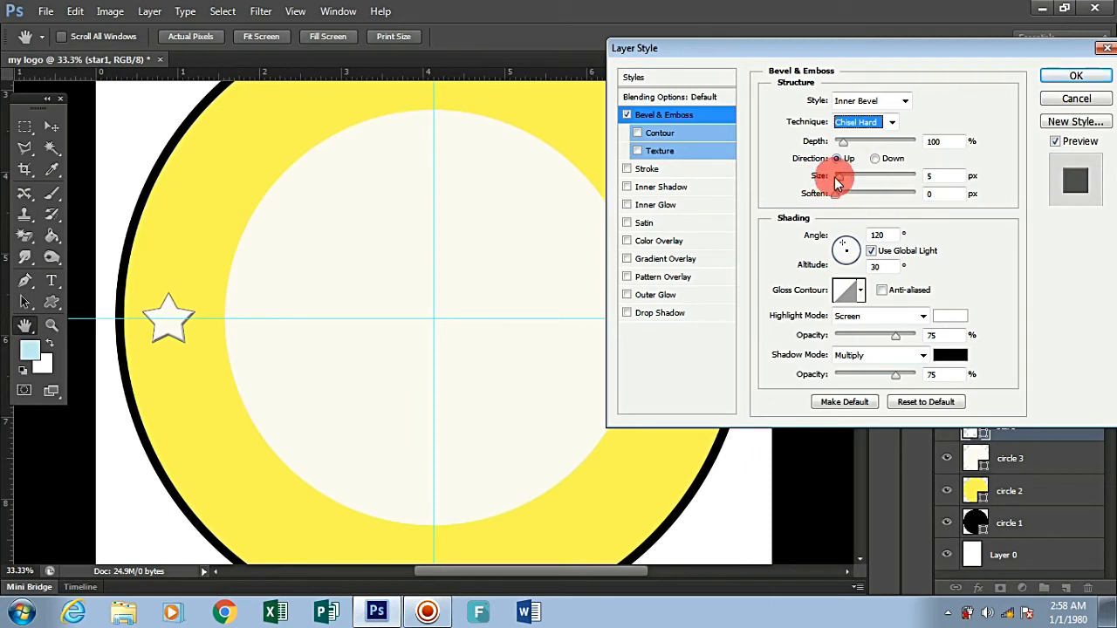
left_click(843, 143)
left_click_drag(843, 145, 874, 149)
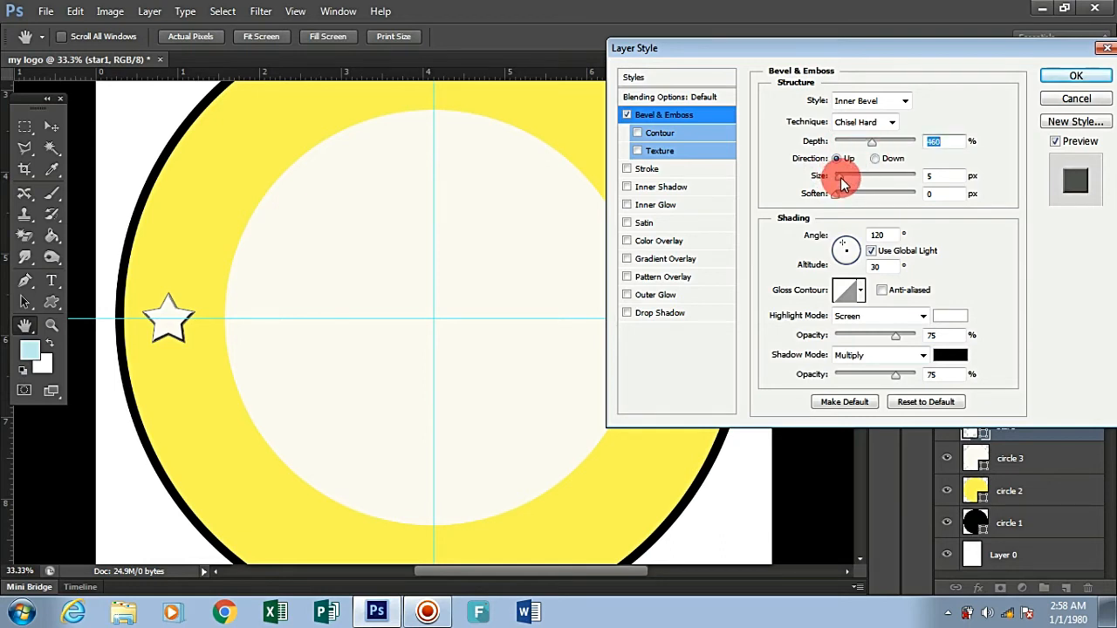
left_click_drag(842, 183, 856, 182)
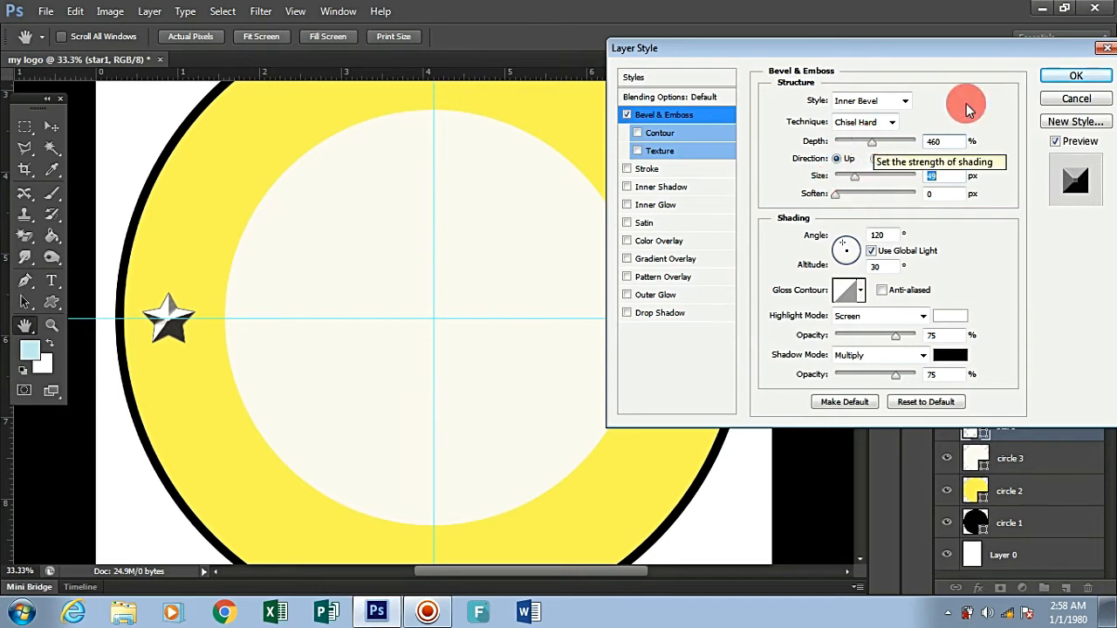
left_click(1063, 78)
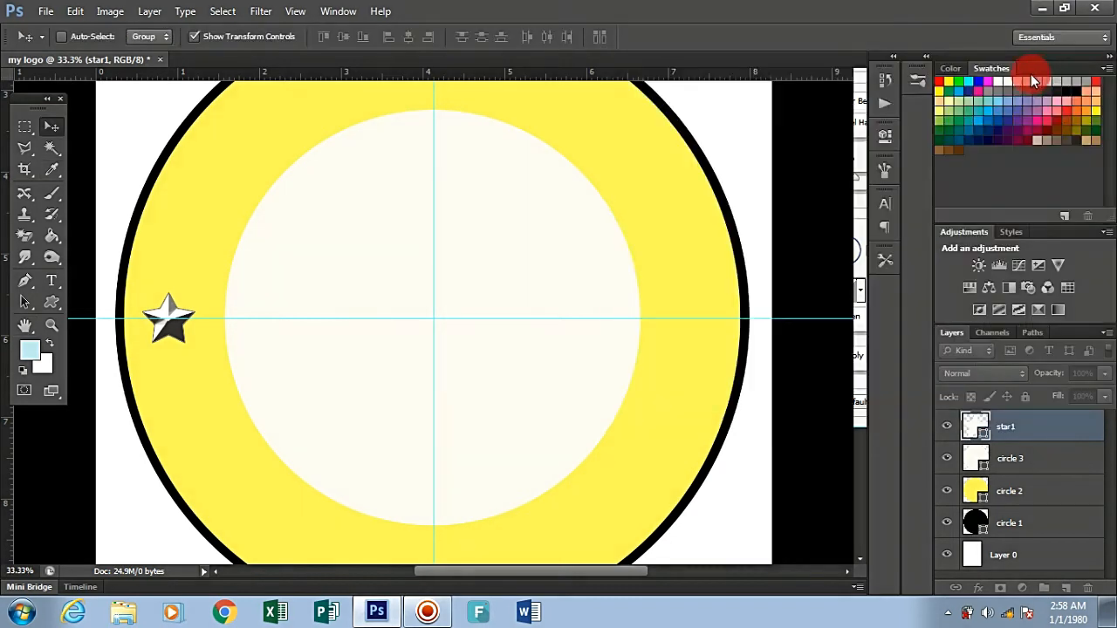
Step: Change the fill colour of the star1 shape to blue, #0427fc, and return to the Move tool
double_click(978, 431)
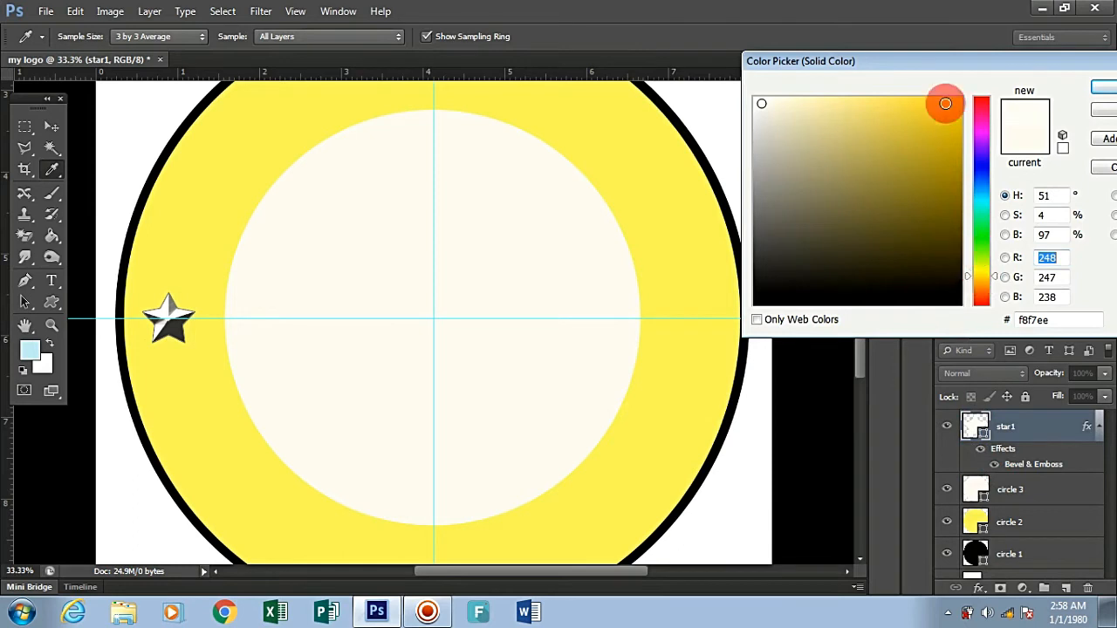
left_click(957, 101)
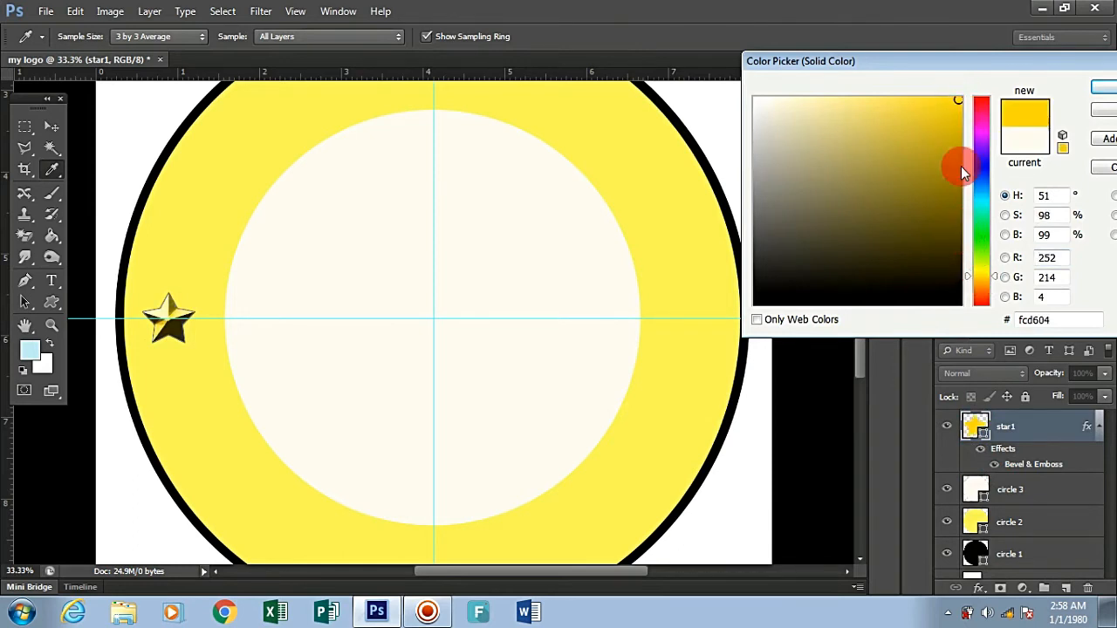
left_click(978, 268)
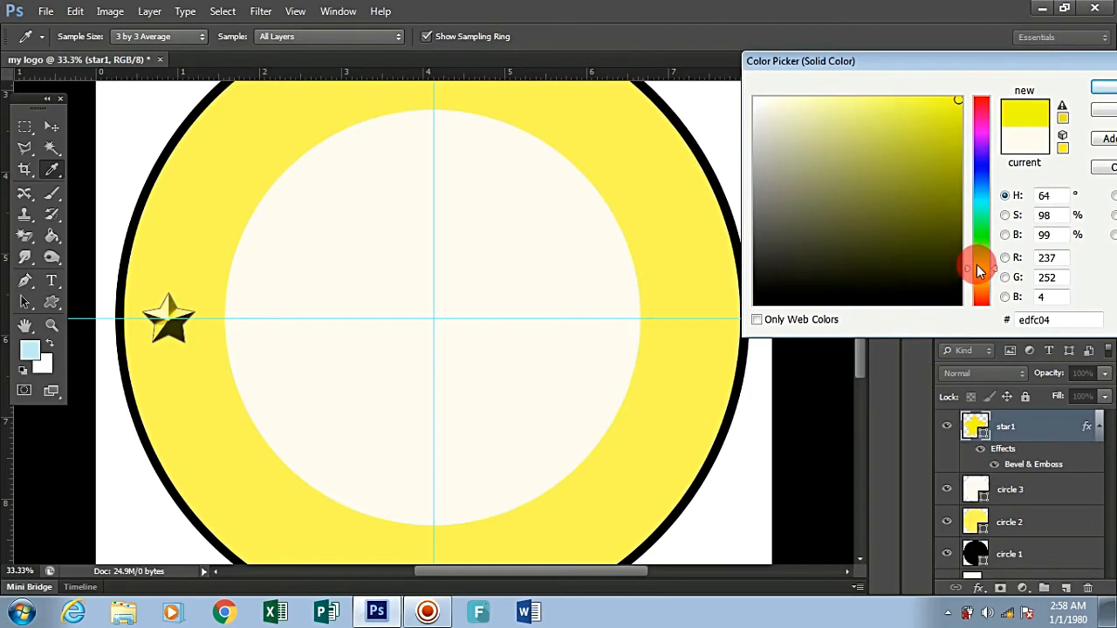
left_click(980, 173)
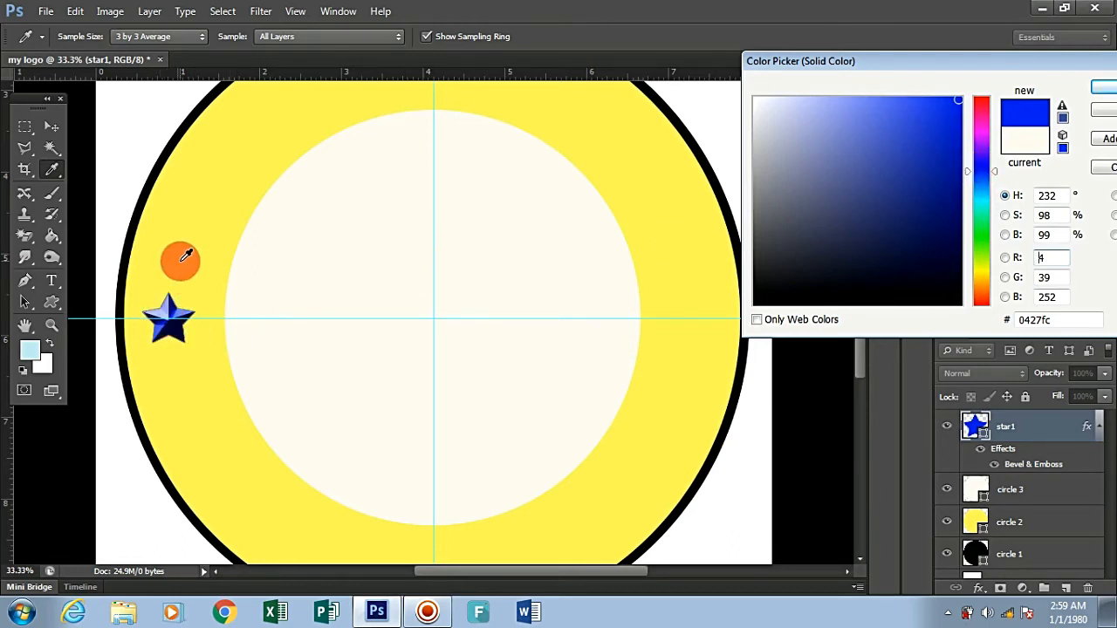
left_click(1106, 87)
key("v")
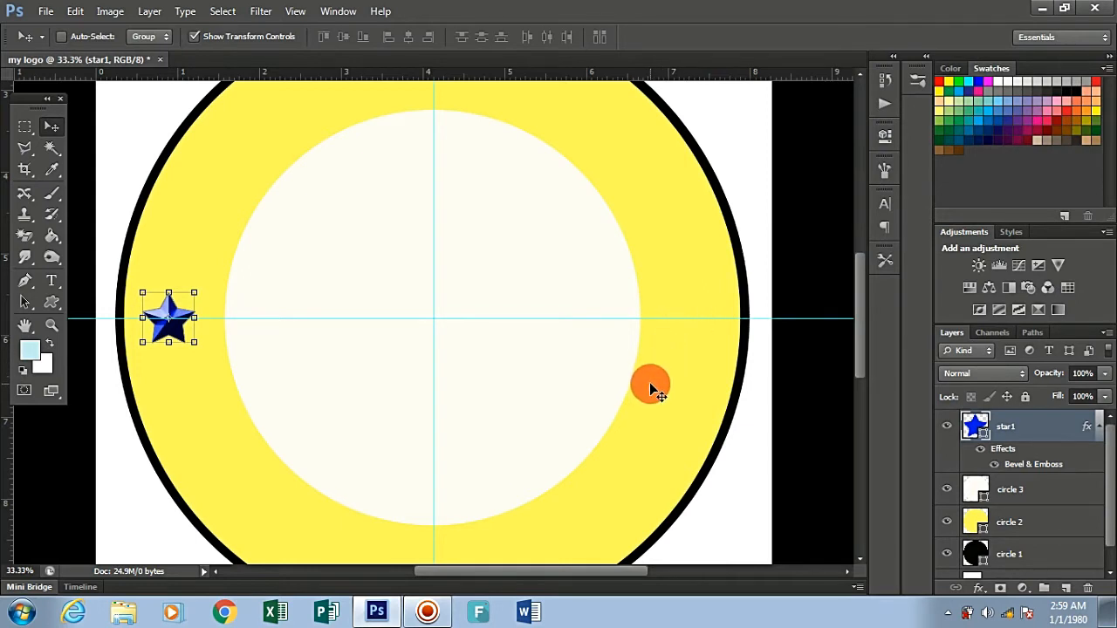
Step: Duplicate the blue star and place the copy on the horizontal guide in the right part of the yellow ring
key("ctrl+j")
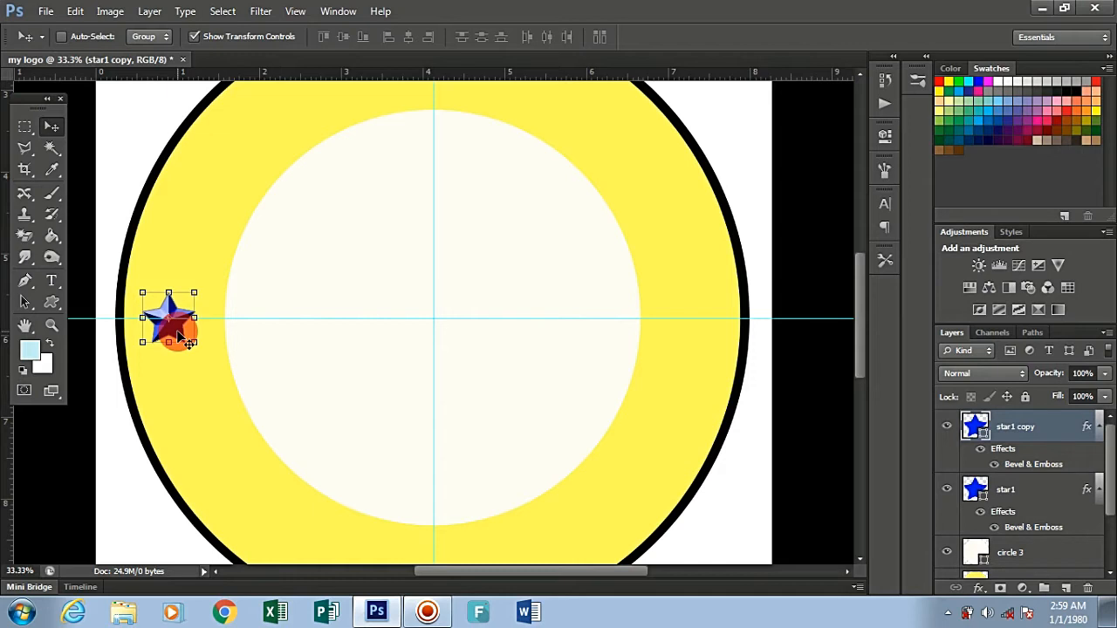
left_click_drag(178, 333, 708, 336)
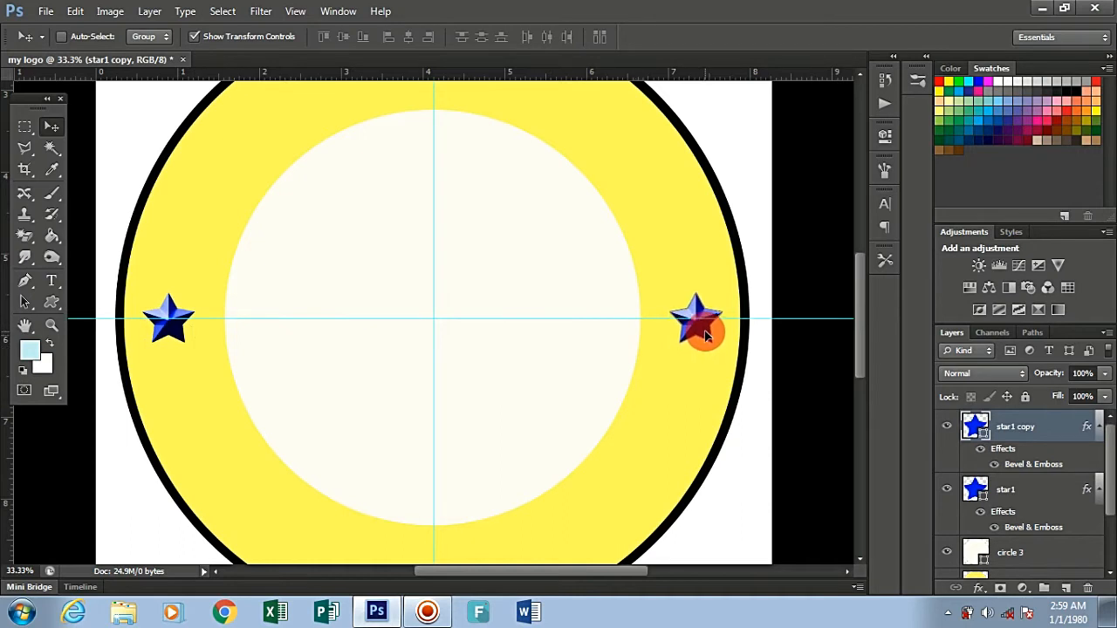
left_click_drag(707, 335, 707, 334)
left_click_drag(707, 336, 707, 335)
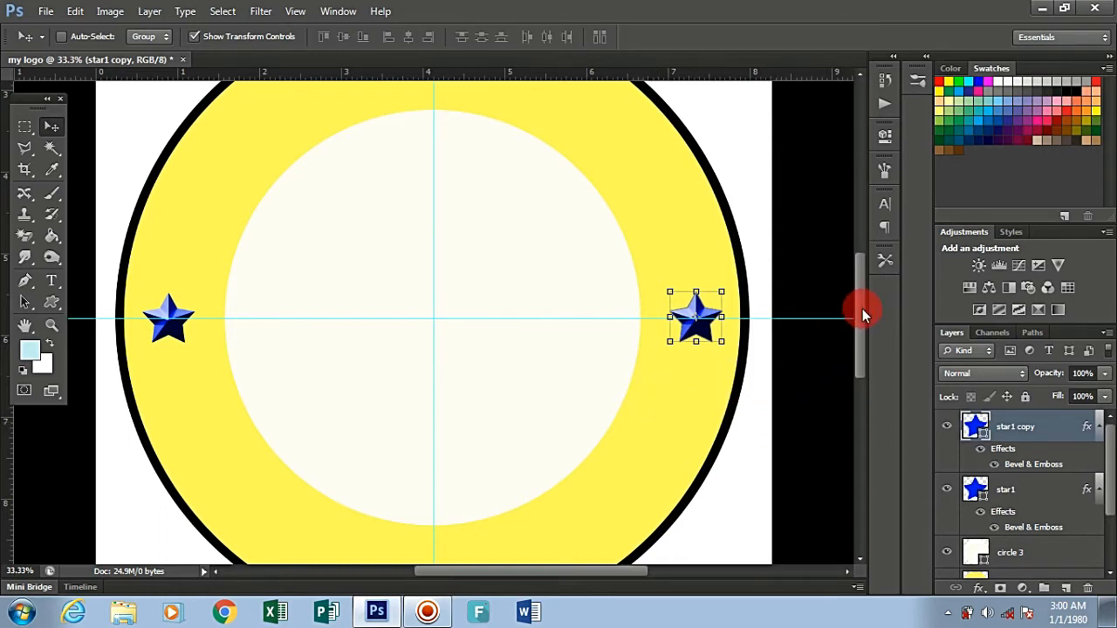
Step: Switch to the Pen tool and set its drawing mode to Path
left_click_drag(860, 309, 864, 290)
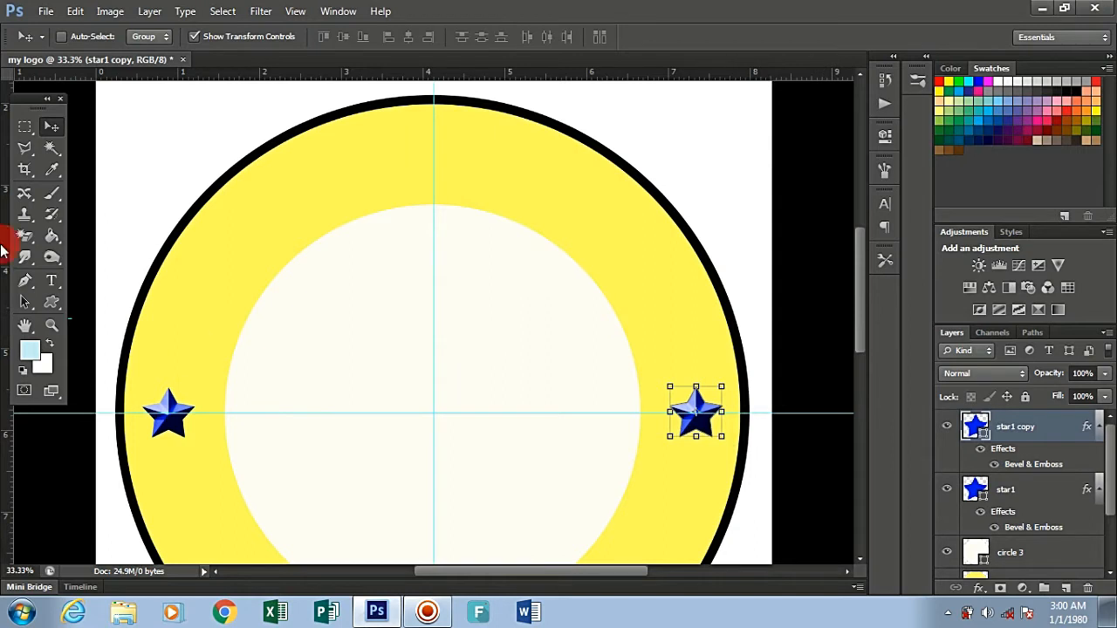
left_click(26, 286)
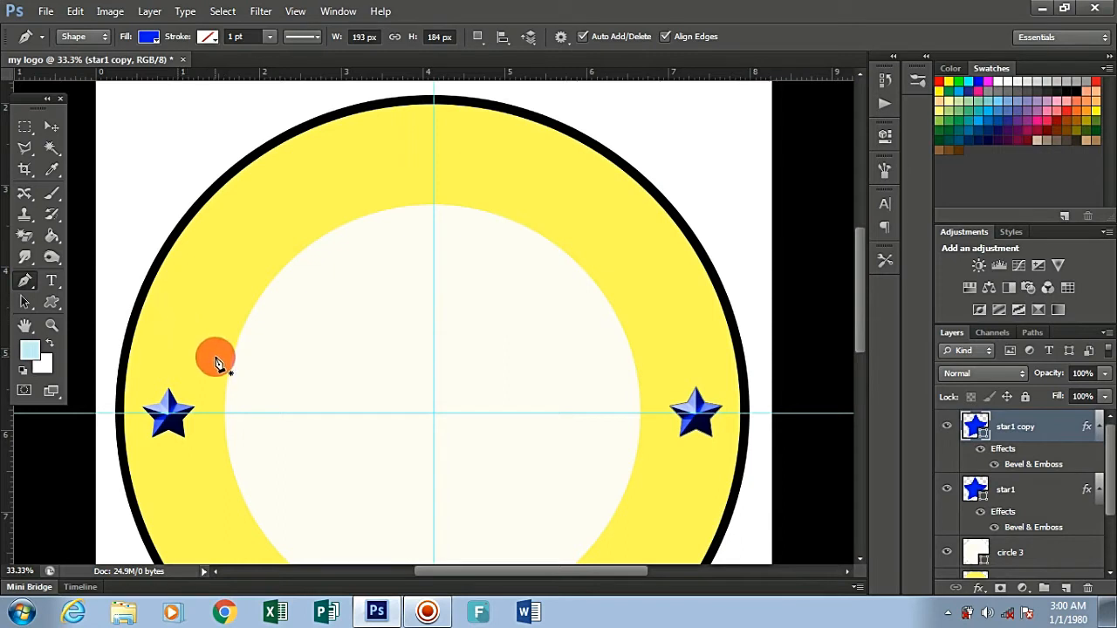
left_click(107, 40)
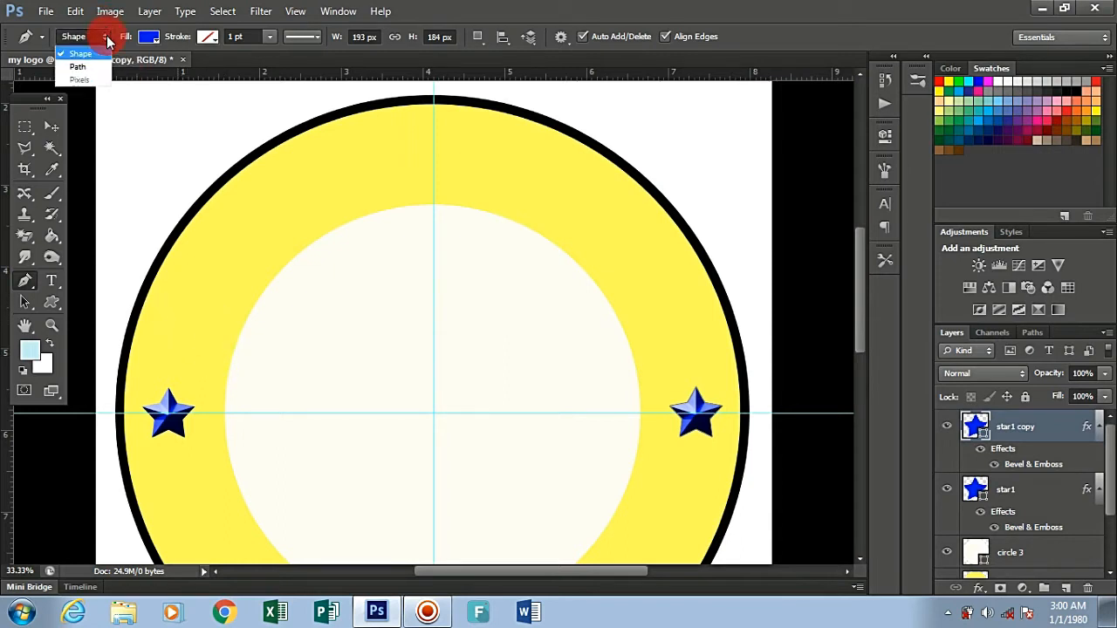
left_click(91, 70)
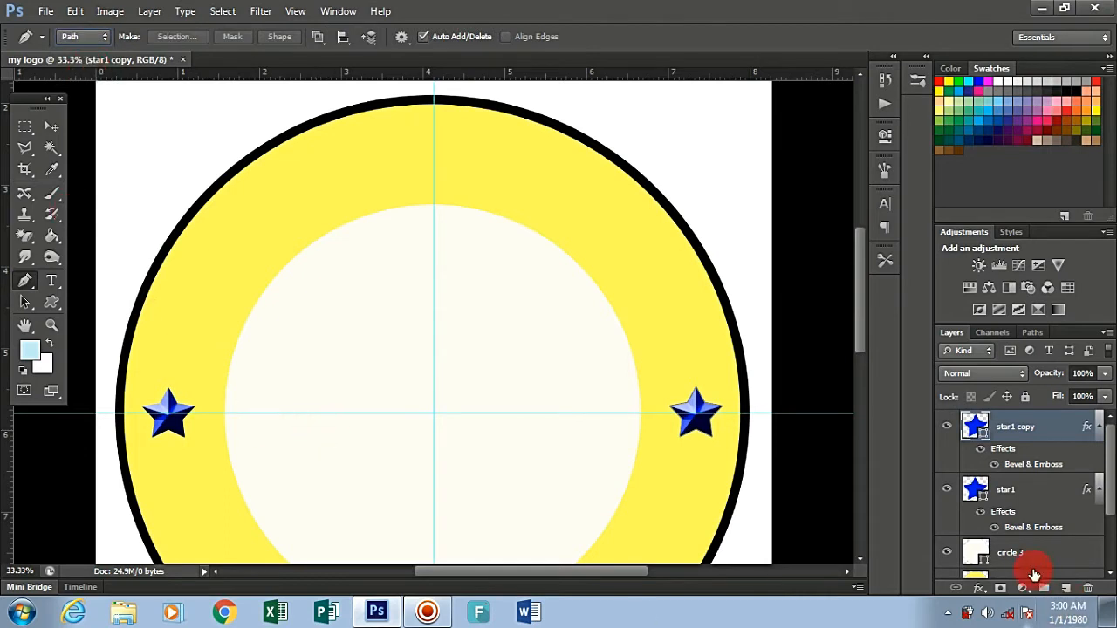
Step: Add a new layer above the star copy and name it path1
left_click(1066, 591)
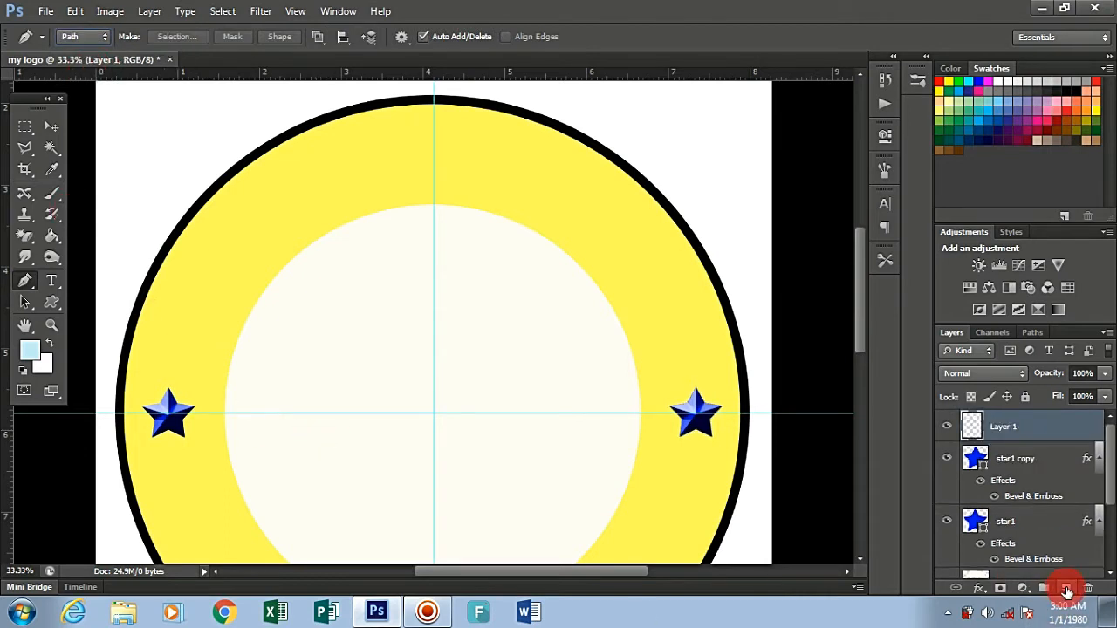
left_click(1005, 429)
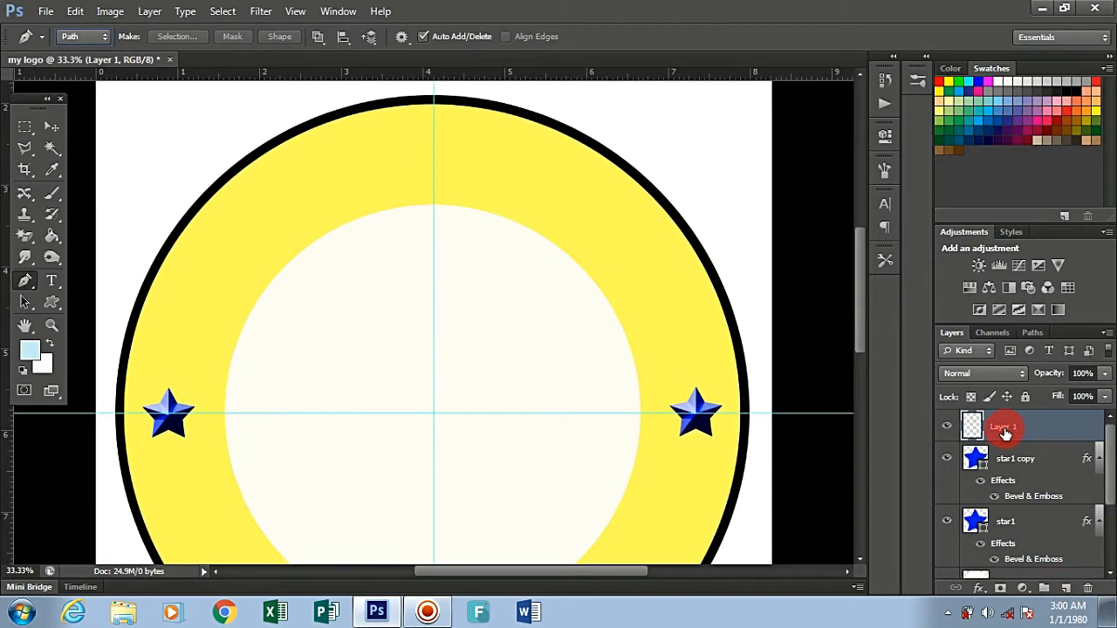
double_click(1006, 430)
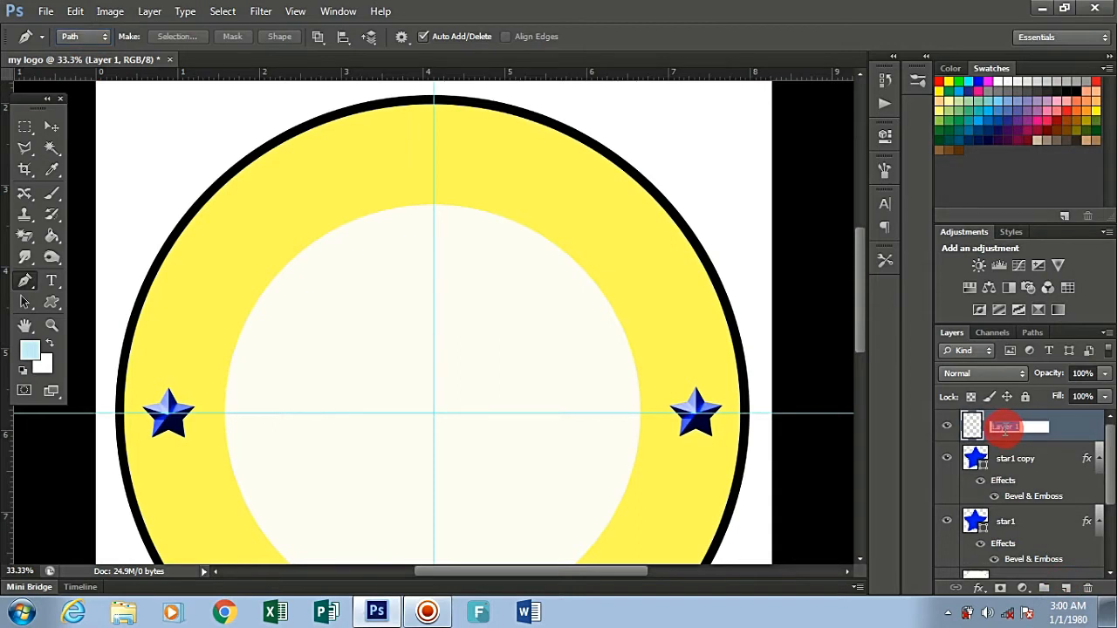
type("path1")
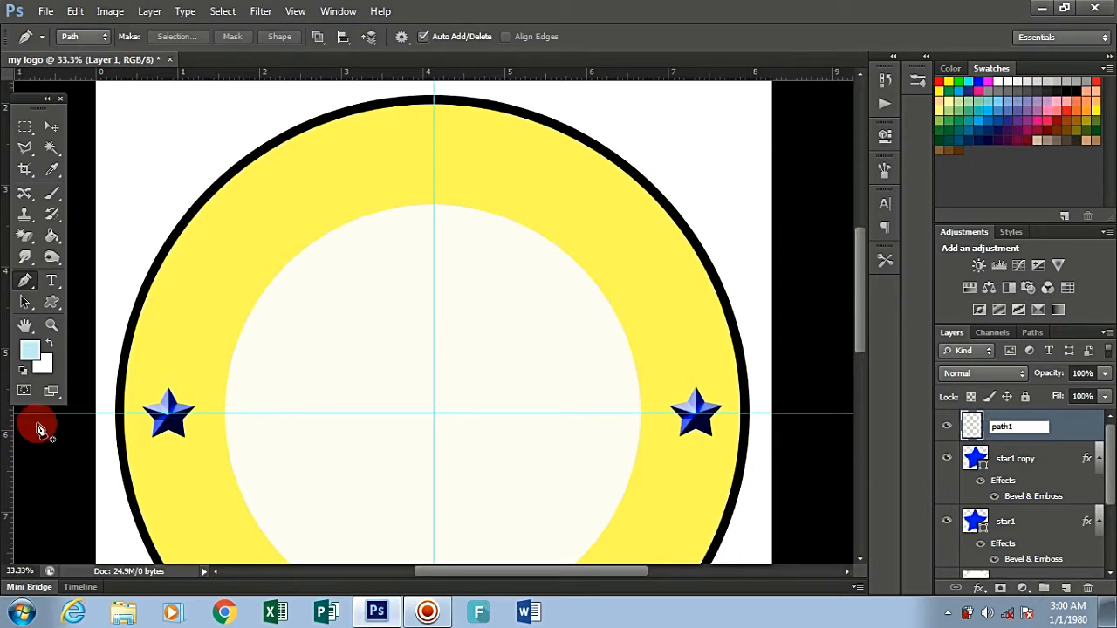
key("Return")
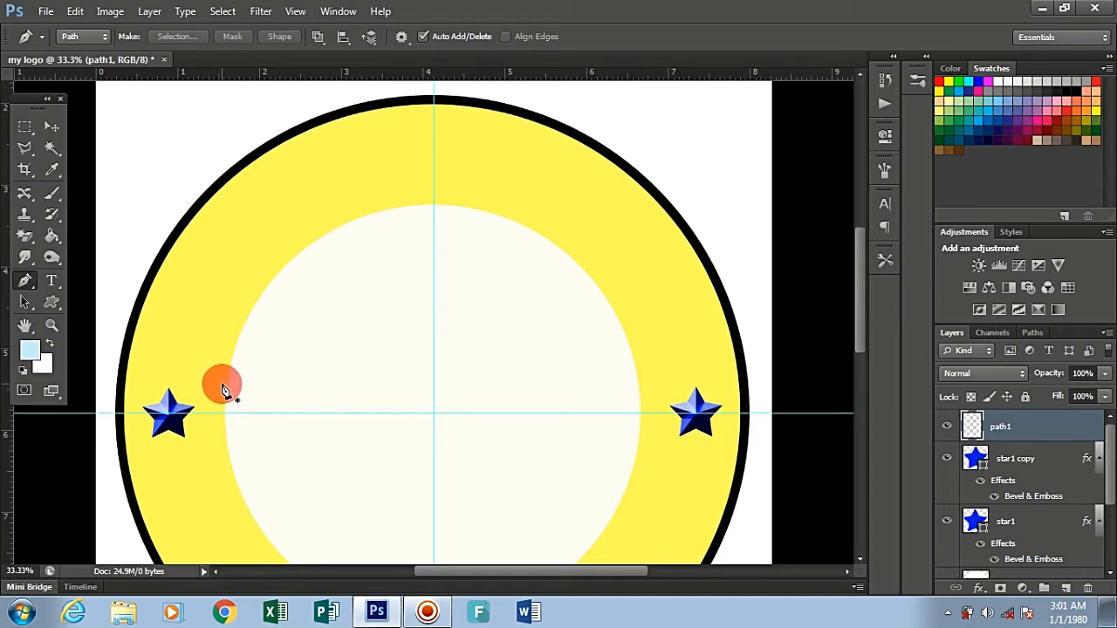
Step: Start a path just outside the inner circle's left side and curve it up to the circle's upper-left edge
left_click(220, 384)
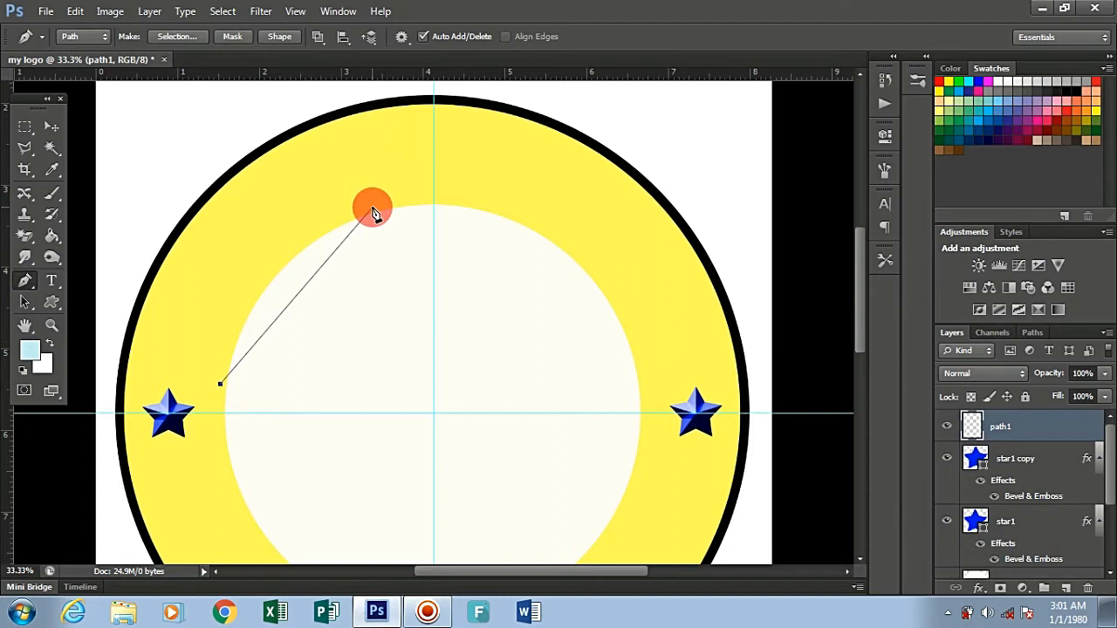
left_click_drag(371, 210, 513, 167)
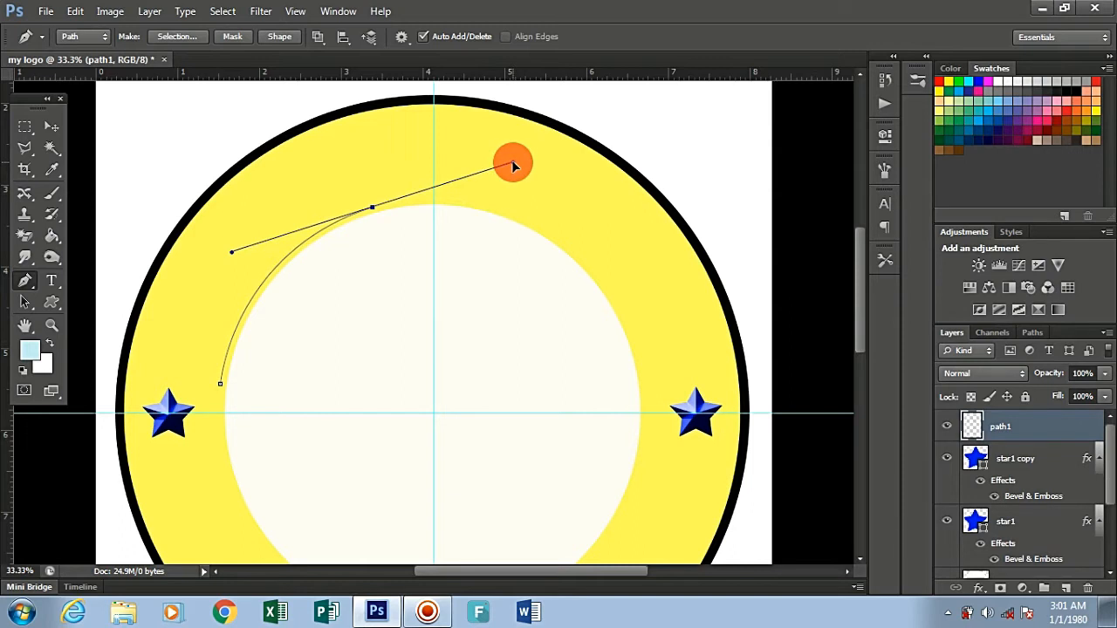
left_click_drag(513, 163, 513, 163)
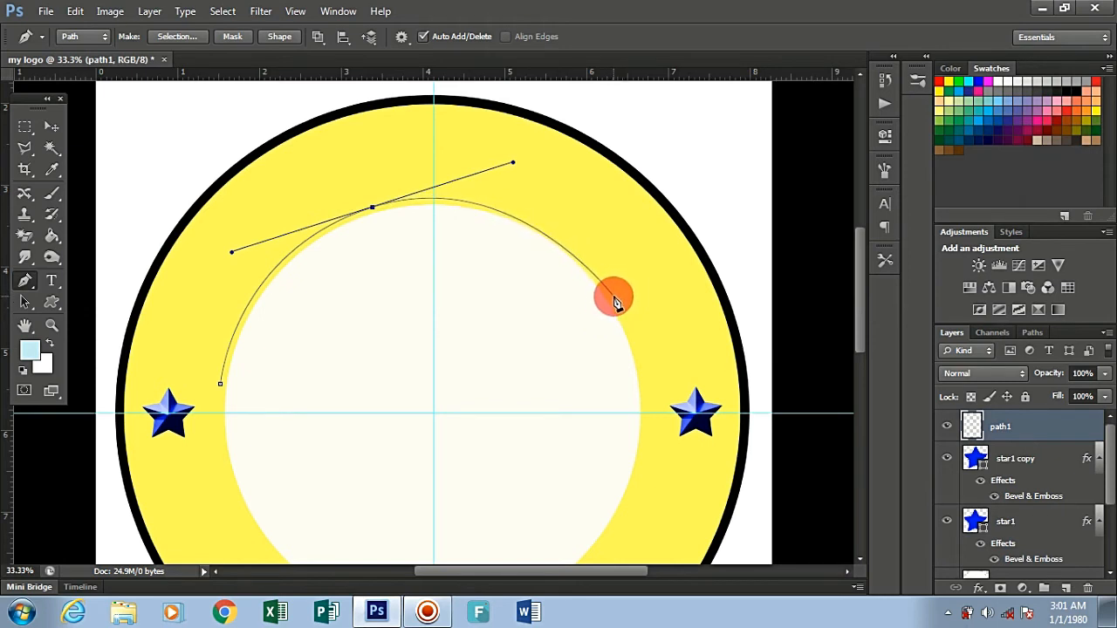
left_click_drag(613, 296, 619, 315)
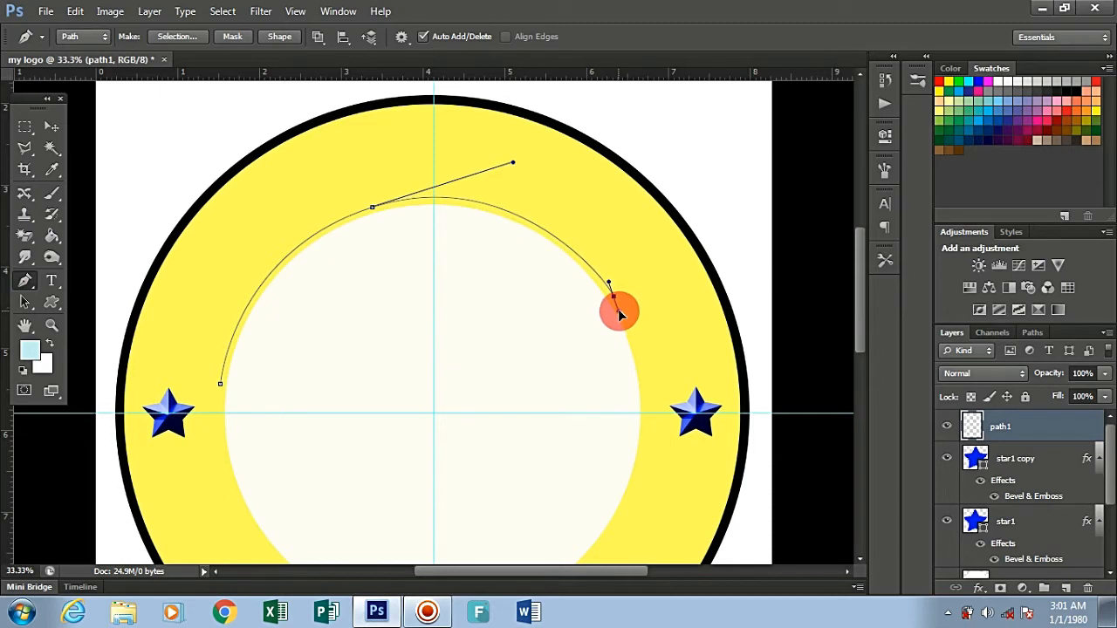
key("ctrl+z")
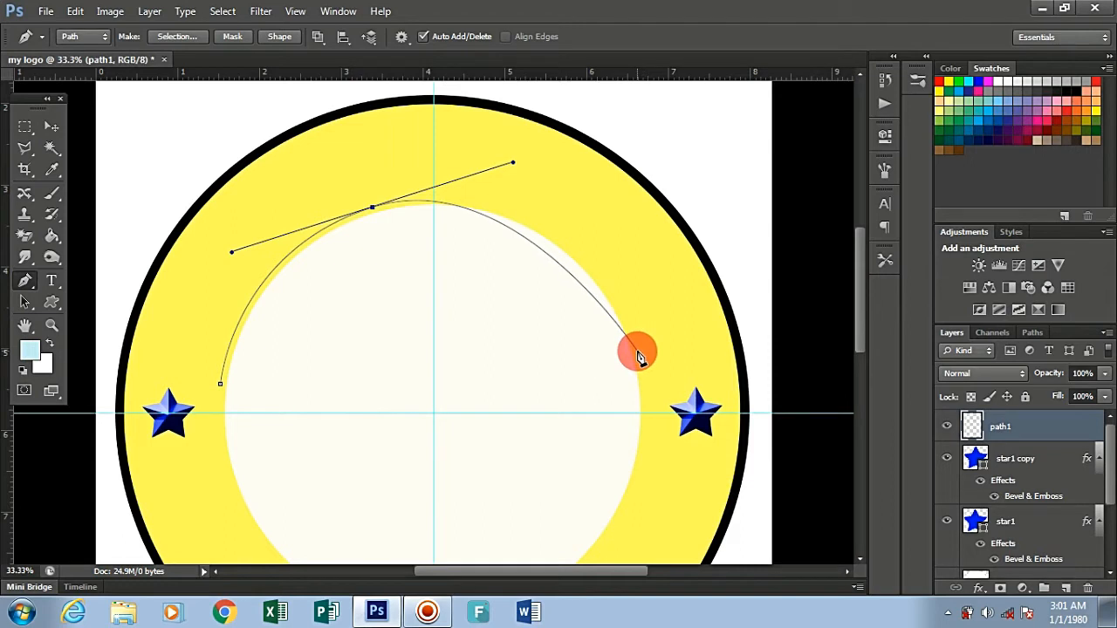
left_click_drag(637, 351, 643, 416)
key("ctrl+z")
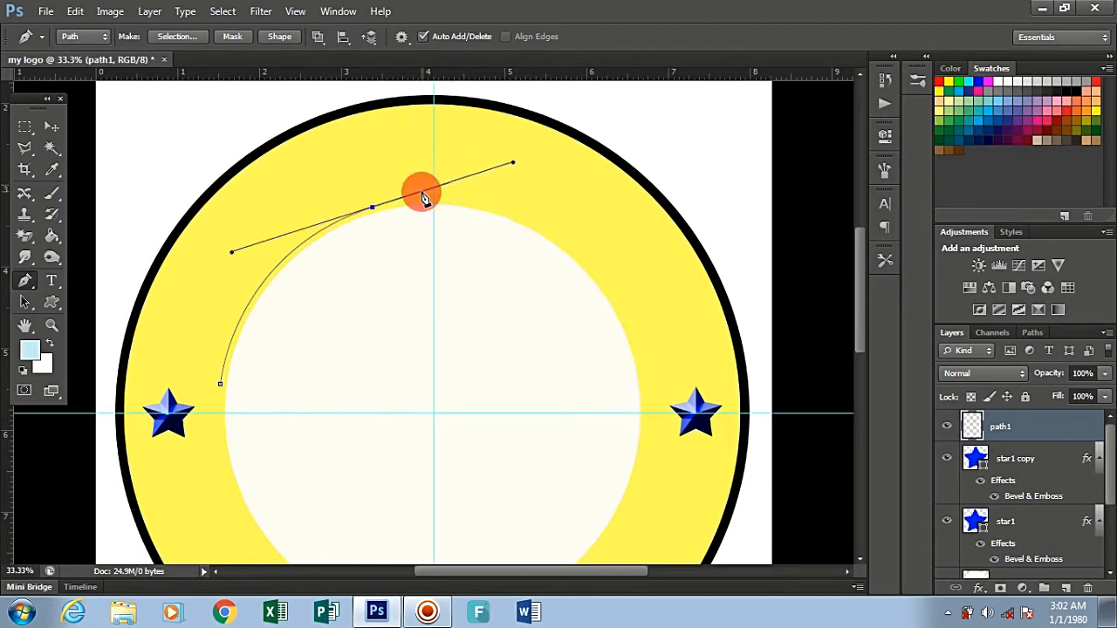
Step: Continue the path around the inner circle's upper right with two curved segments, removing the outgoing handles between them, ending near the right star
left_click(374, 209, "alt")
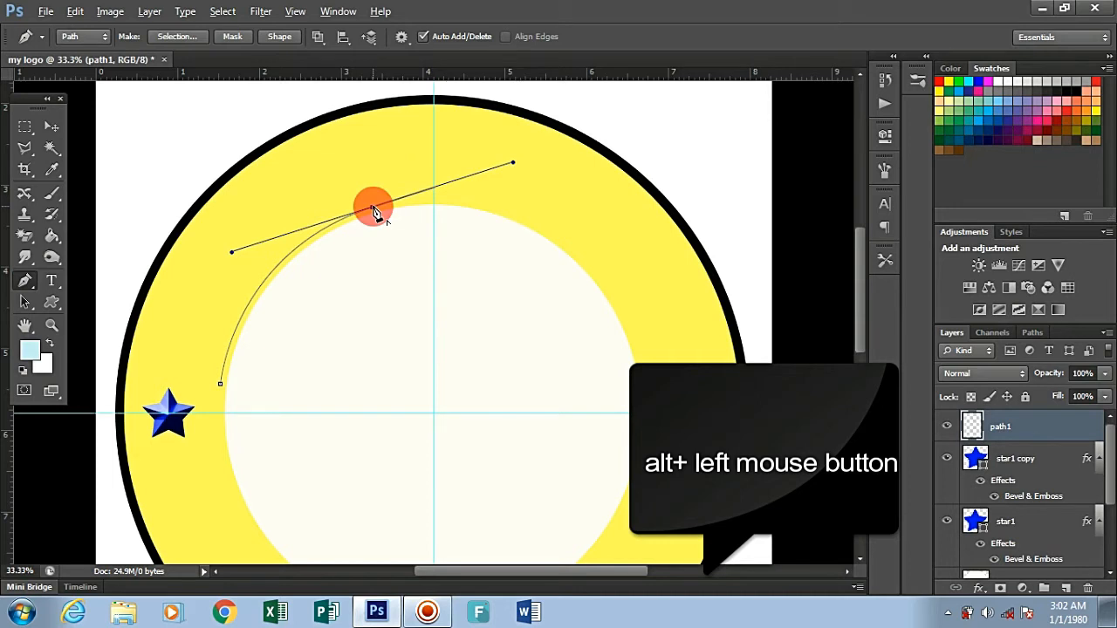
left_click(374, 212, "alt")
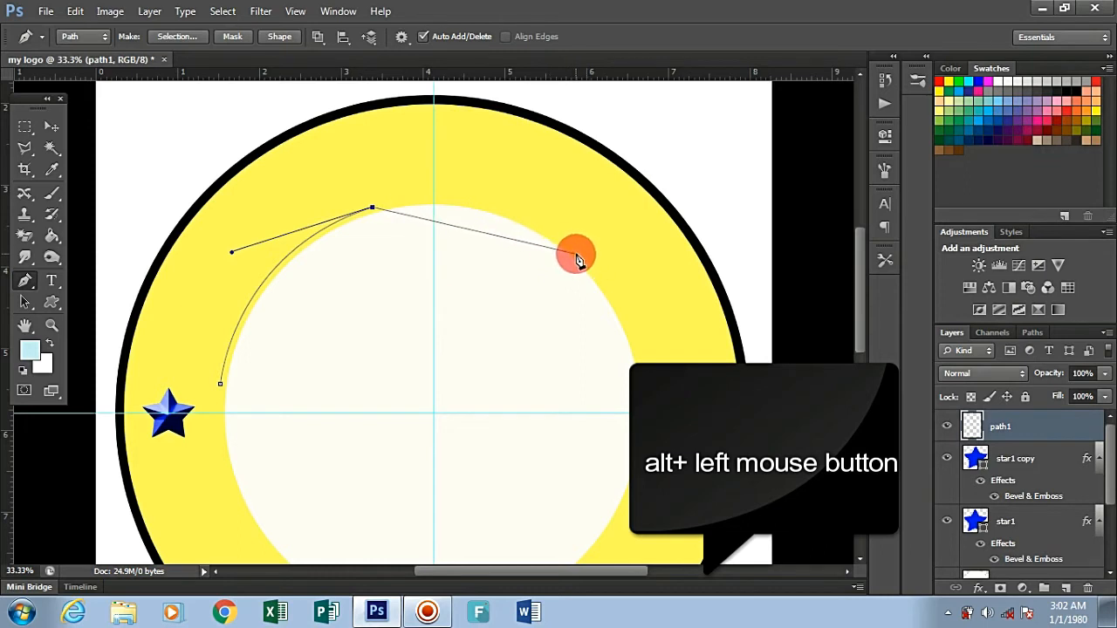
left_click_drag(576, 255, 678, 341)
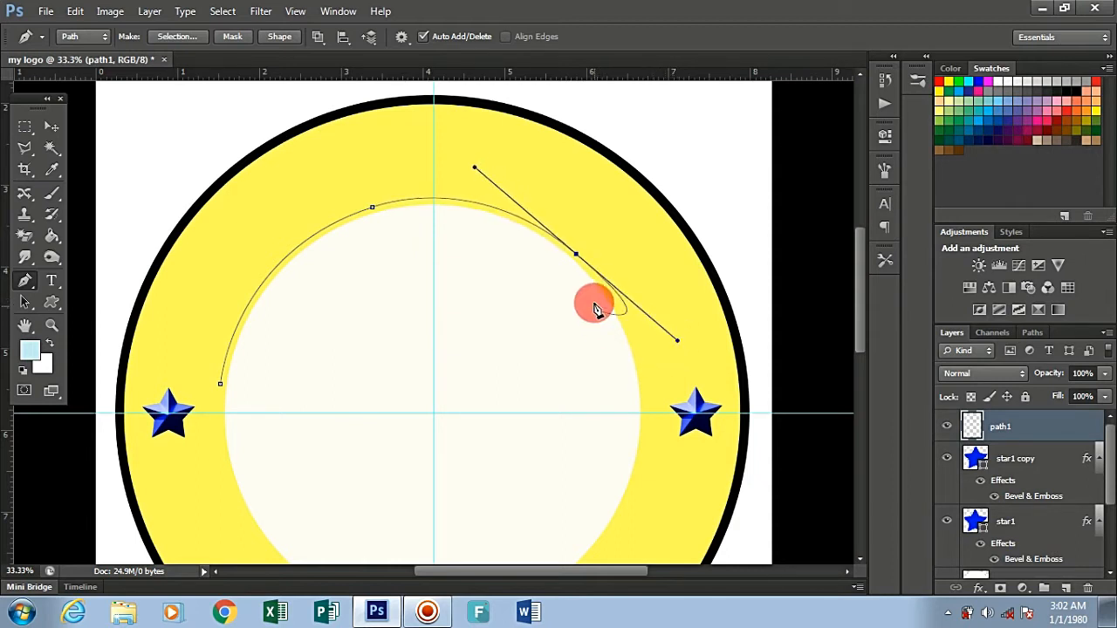
left_click(576, 256, "alt")
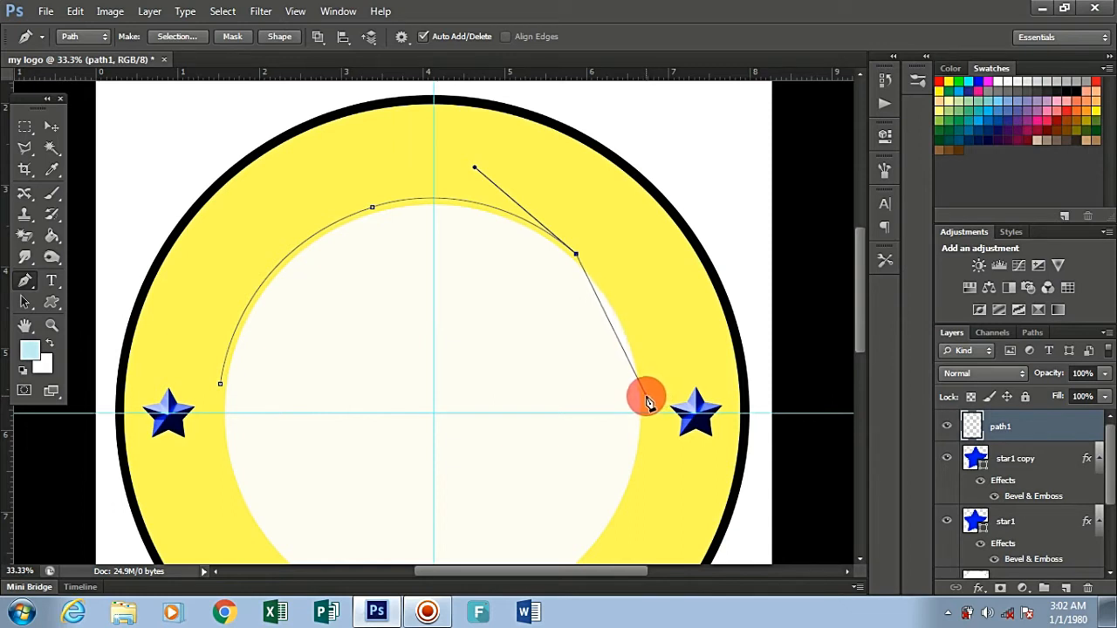
left_click_drag(646, 397, 655, 489)
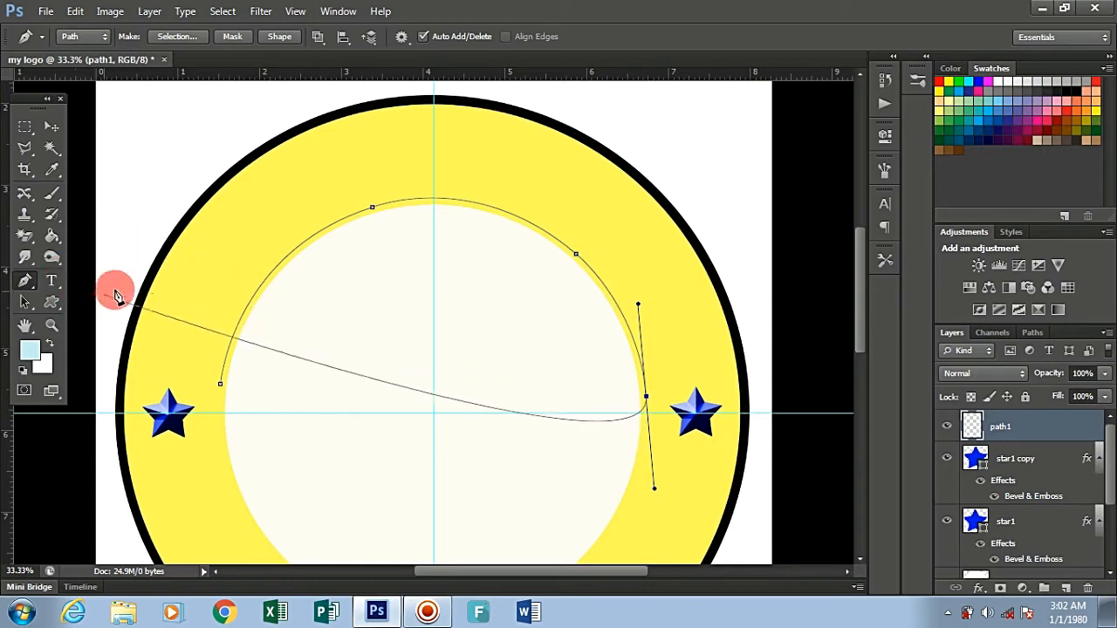
Step: Start horizontal text at the left end of the curved path with a font size of 60 pt
left_click(52, 281)
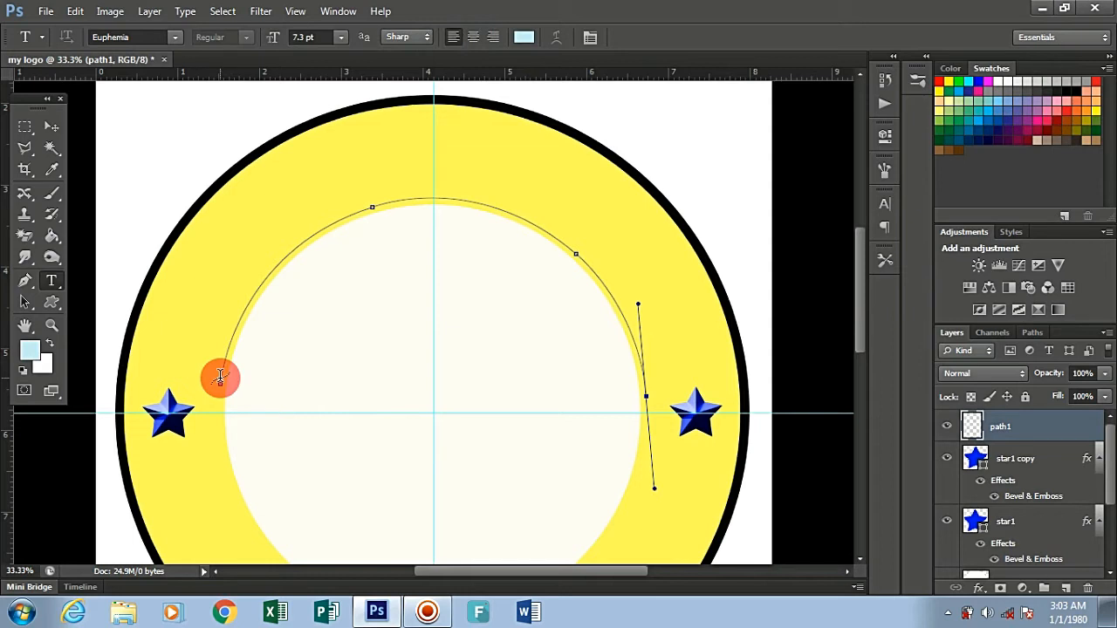
left_click(220, 376)
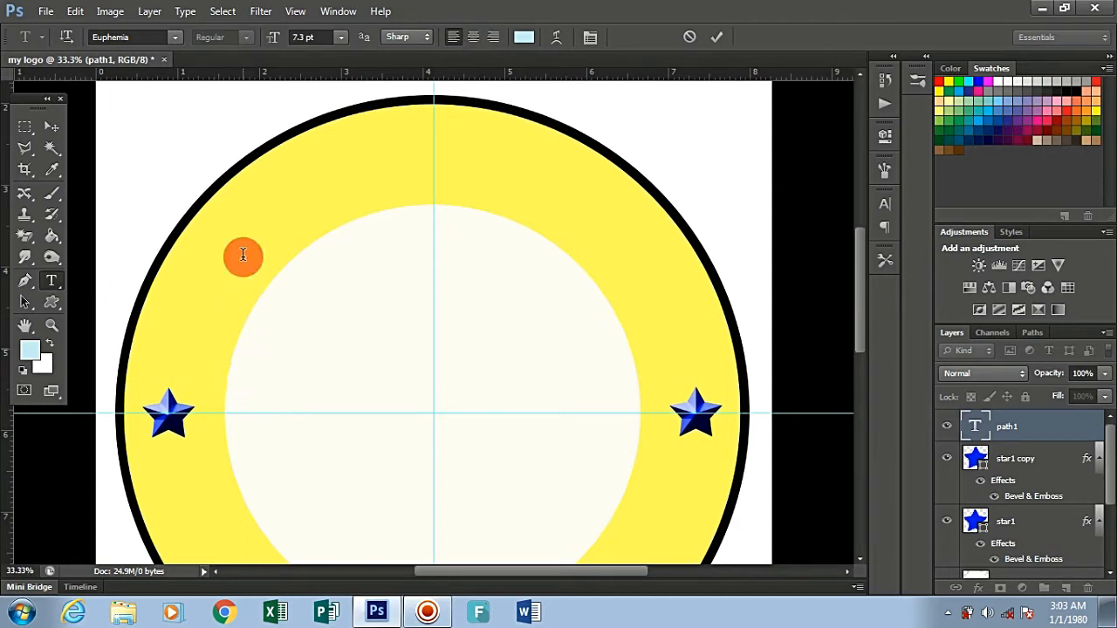
left_click(341, 37)
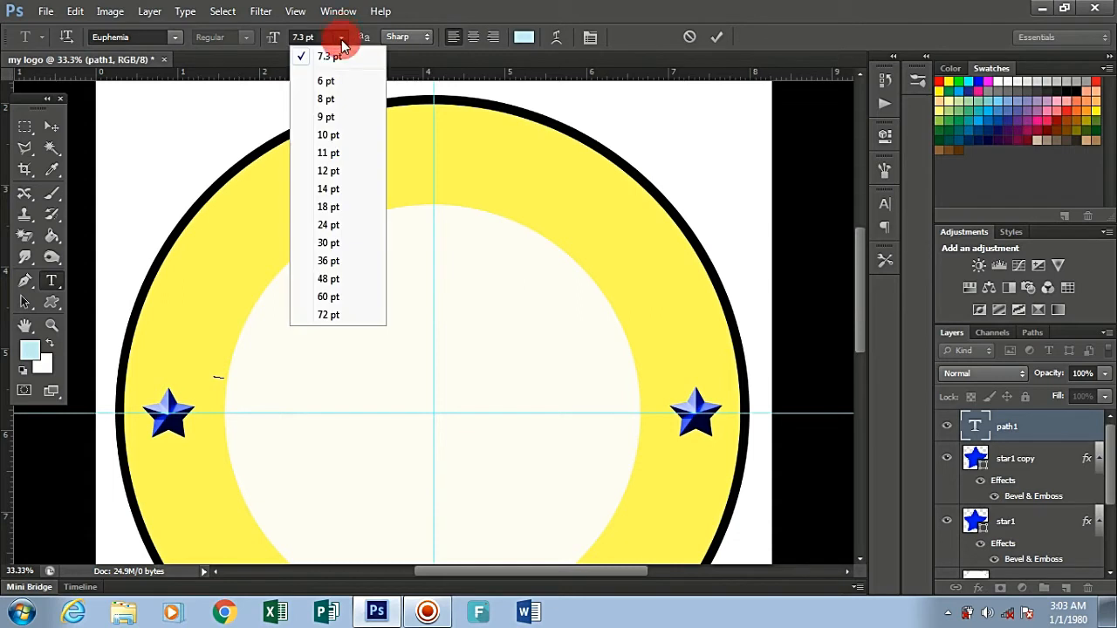
left_click(329, 301)
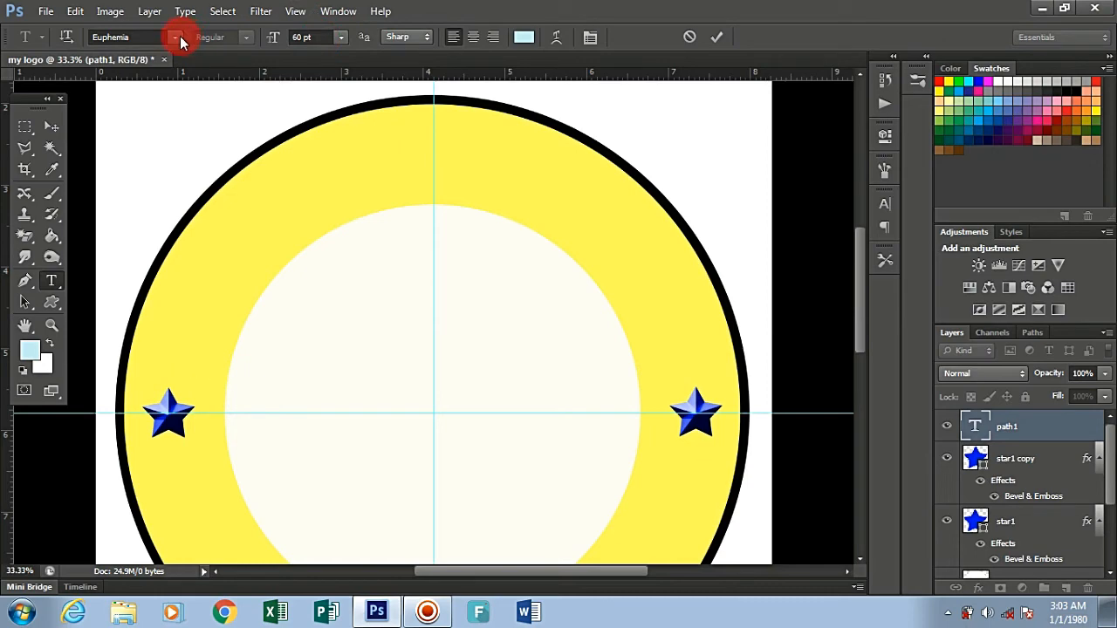
Step: Set the font to Impact and enter "GRADE VI - RIZAL" along the path
left_click(177, 39)
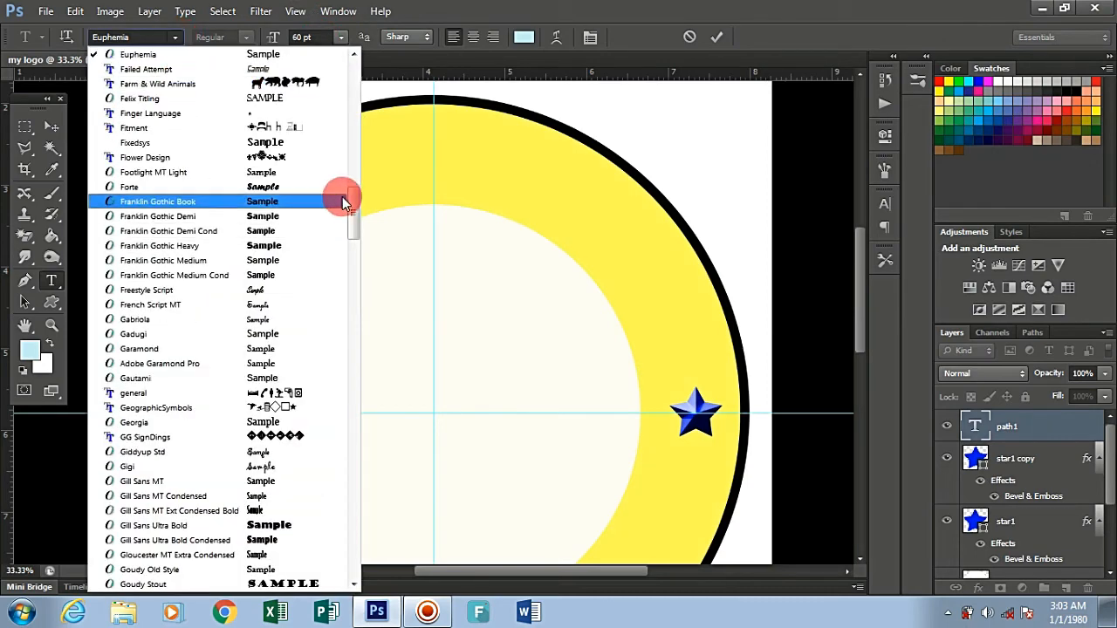
left_click_drag(356, 210, 355, 240)
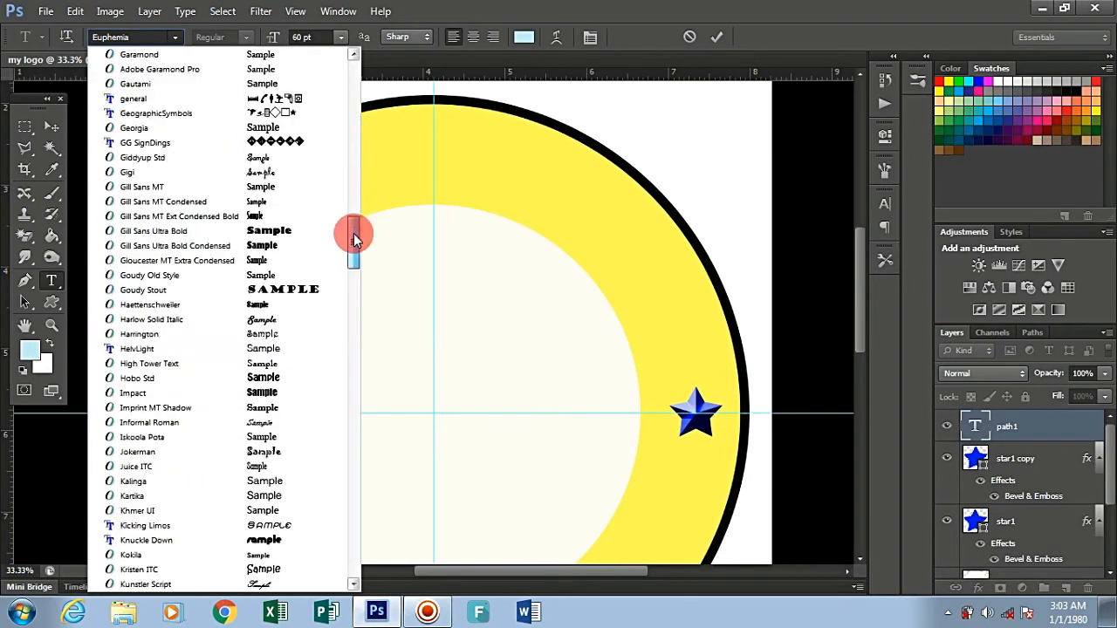
left_click(217, 397)
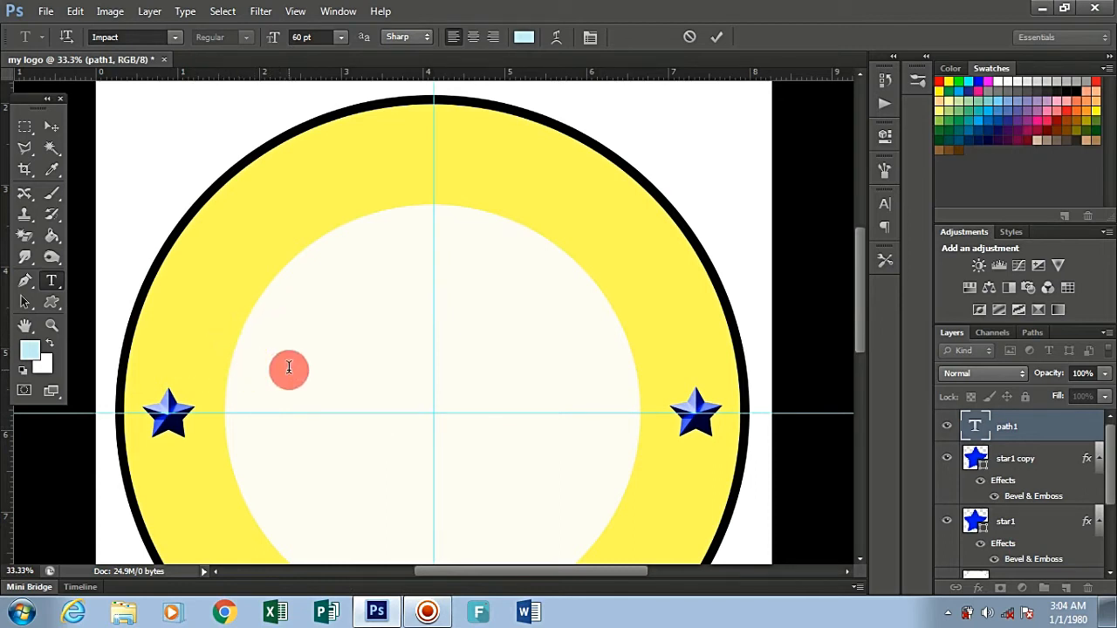
key("Caps_Lock")
type("GRADE VI - RIZAL")
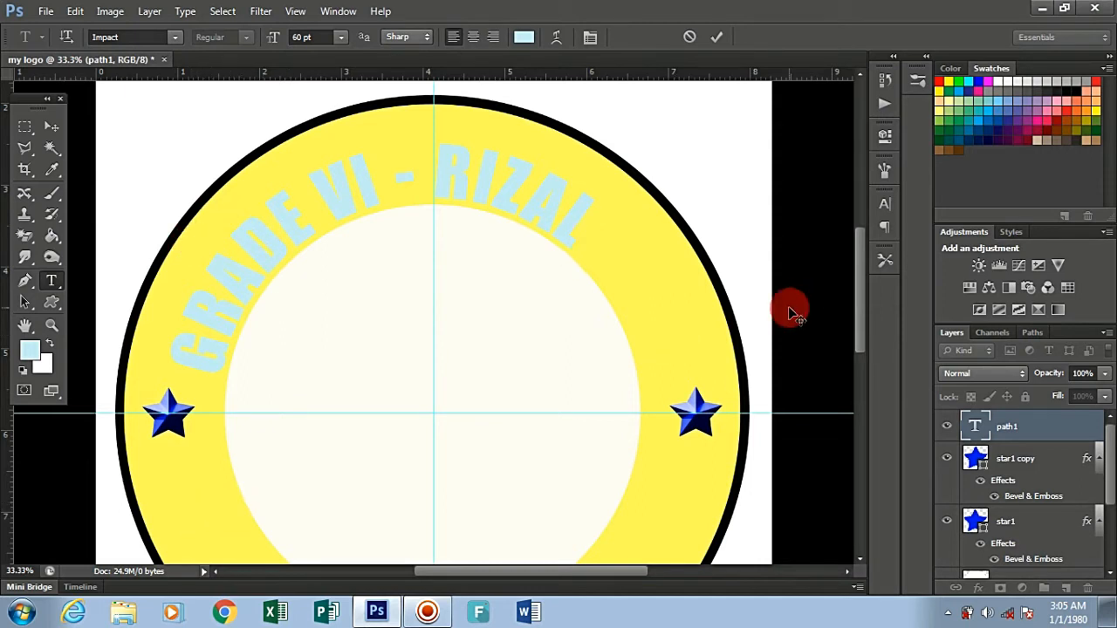
Step: Select all the curved text and change its colour to dark orange-red, #b4320b
double_click(982, 427)
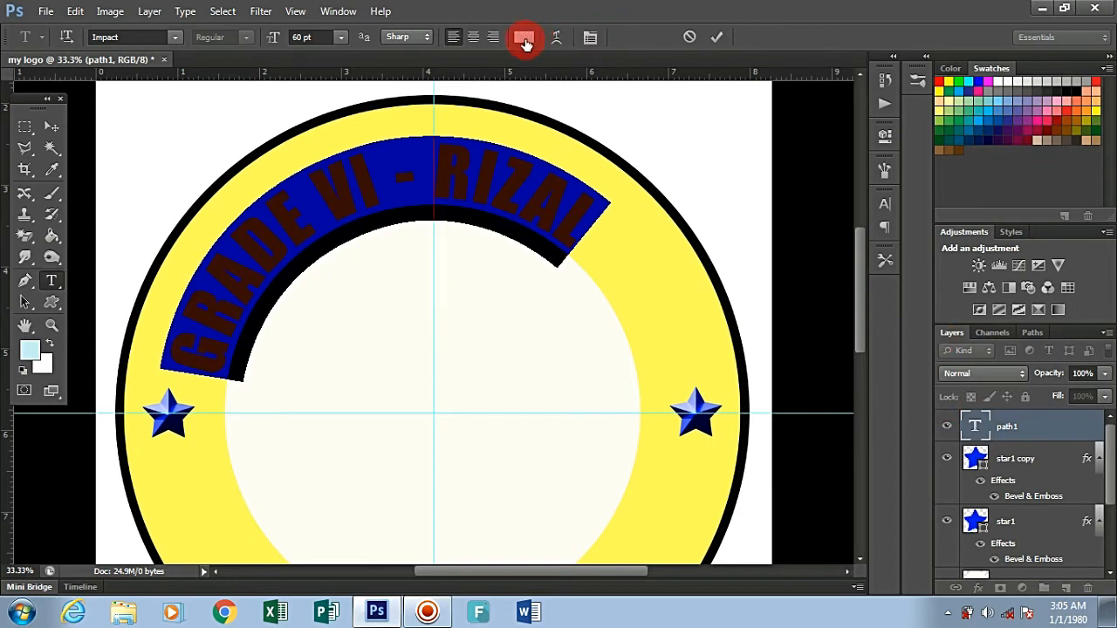
left_click(880, 207)
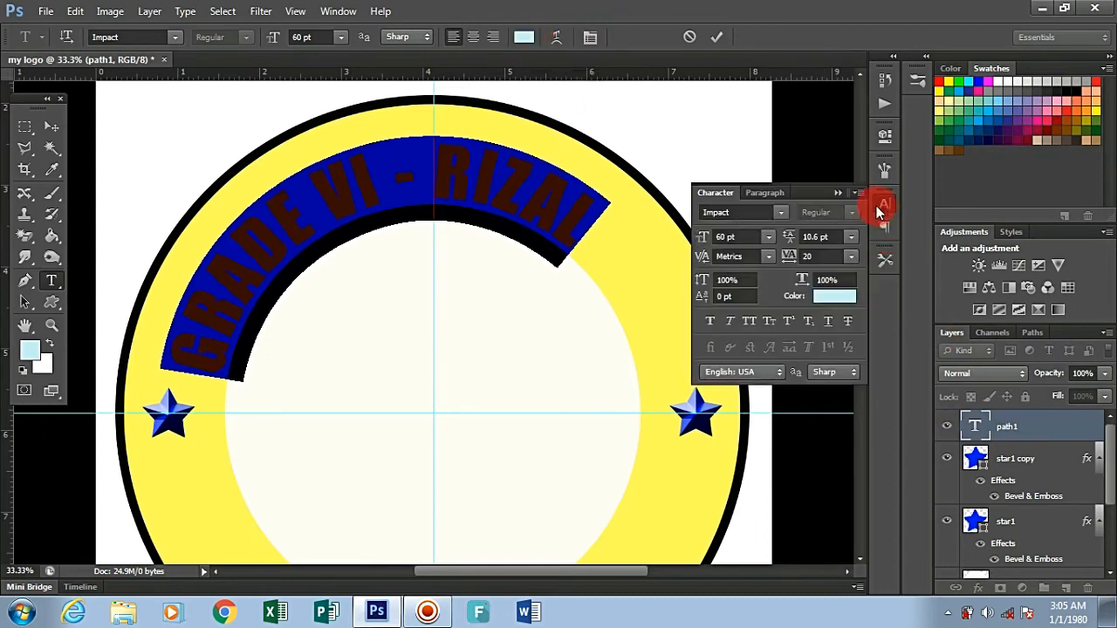
left_click(845, 298)
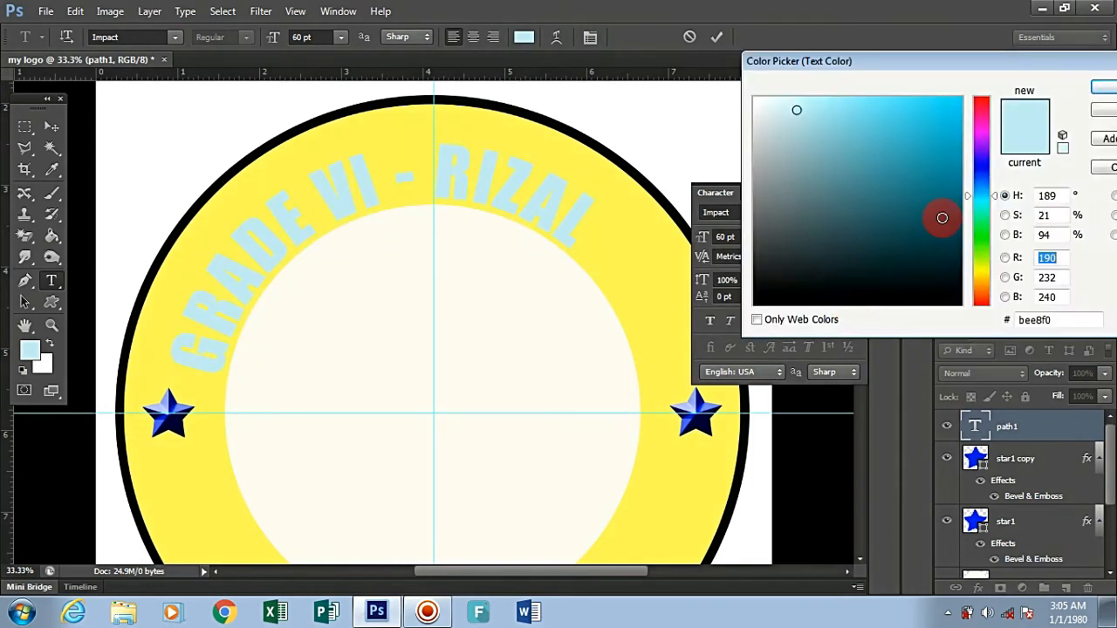
left_click(981, 289)
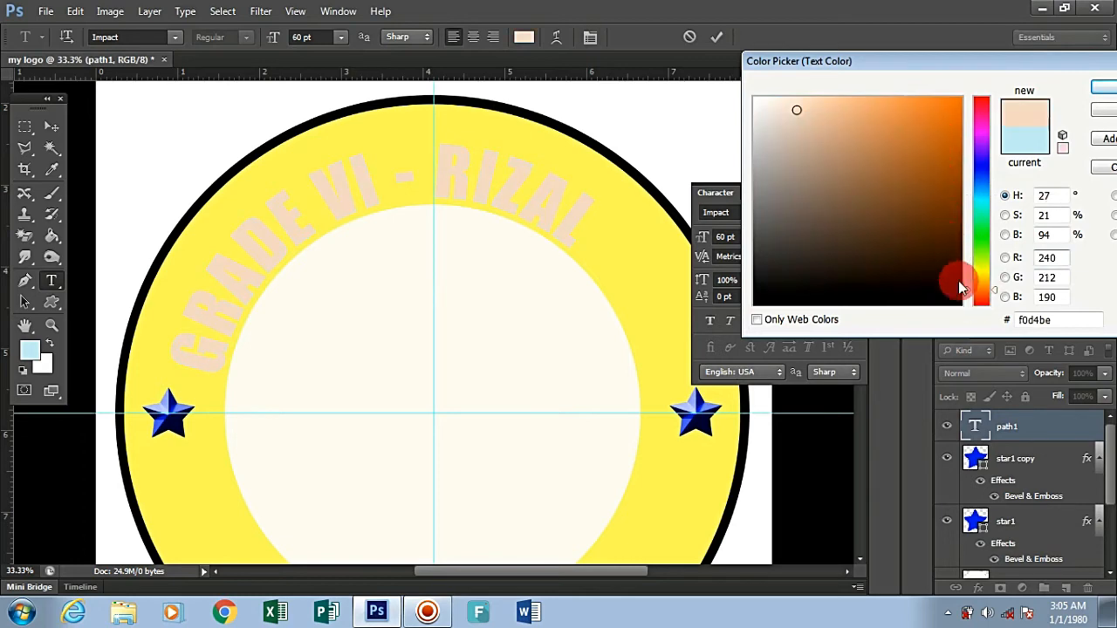
left_click(979, 295)
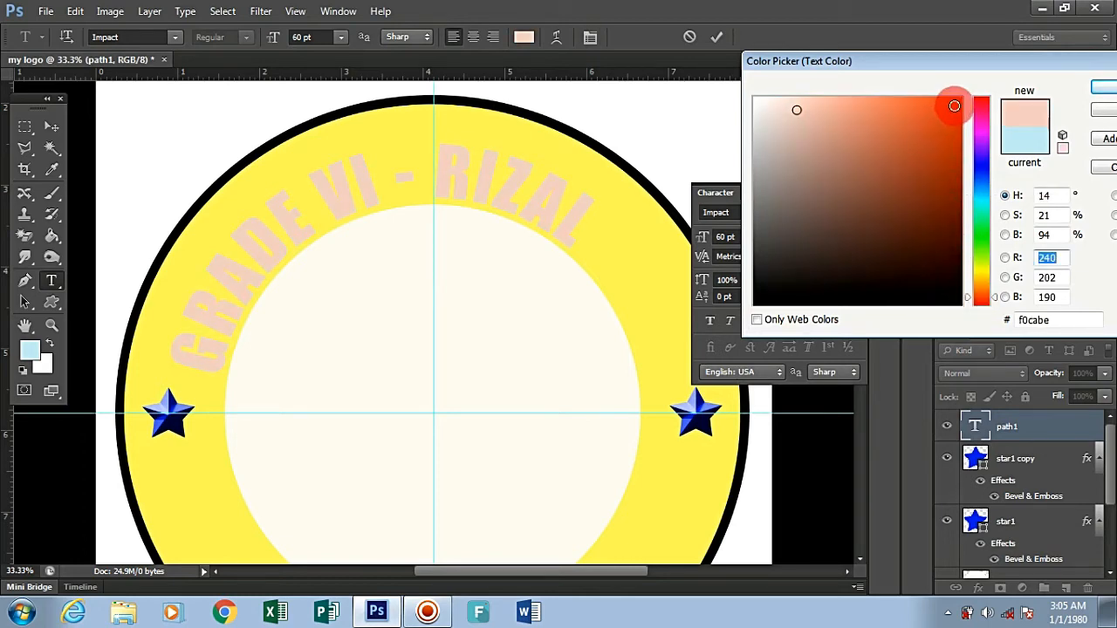
left_click(954, 106)
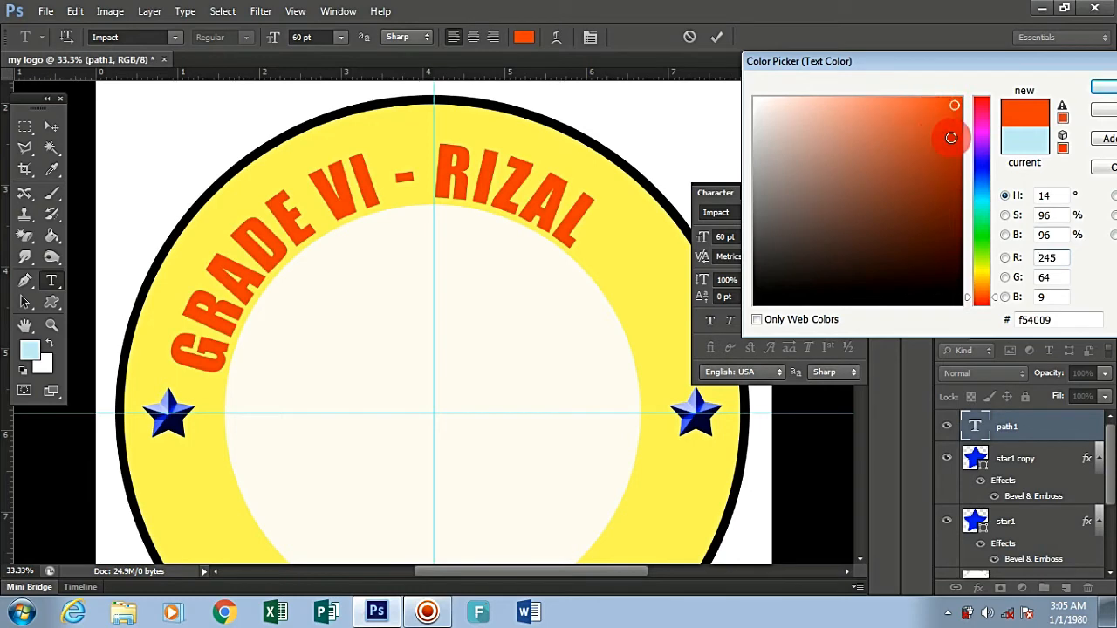
left_click(945, 139)
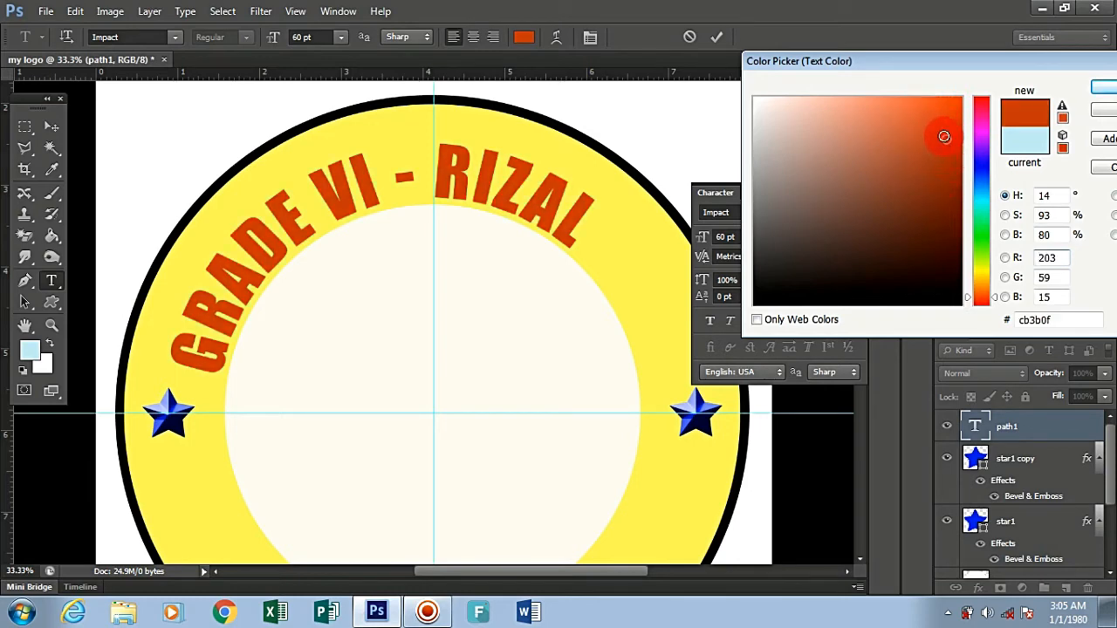
left_click(948, 131)
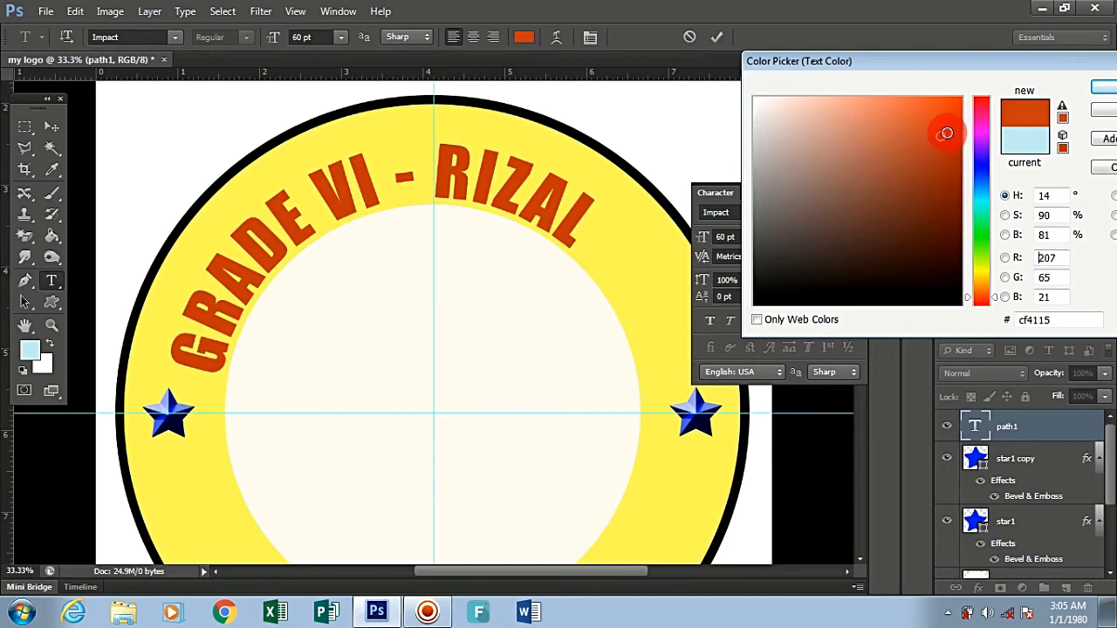
left_click_drag(947, 131, 950, 158)
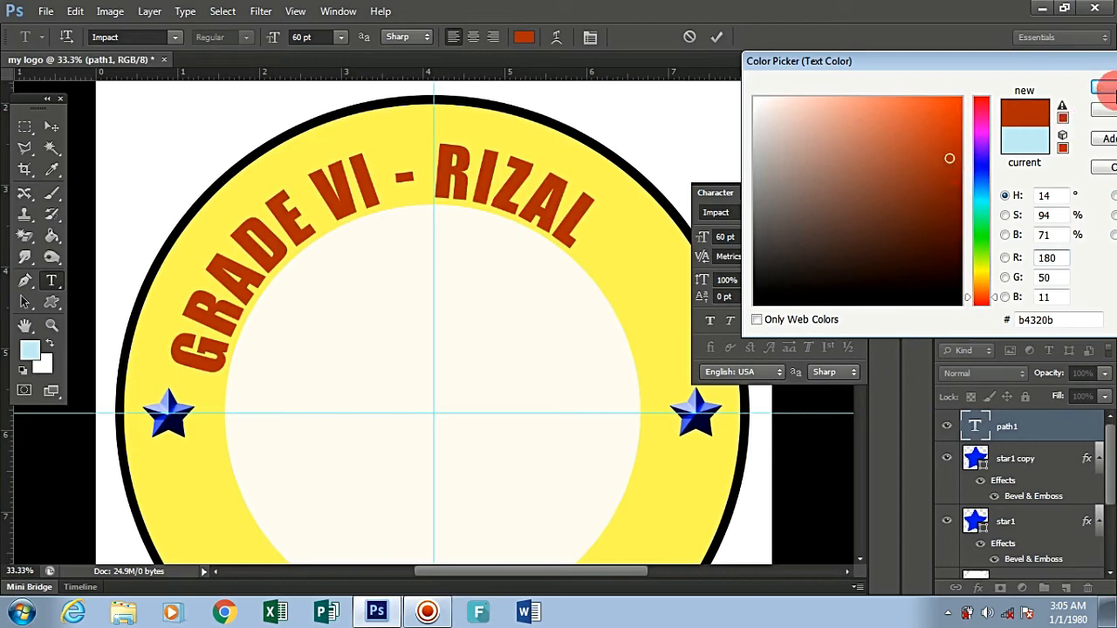
left_click_drag(997, 57, 956, 55)
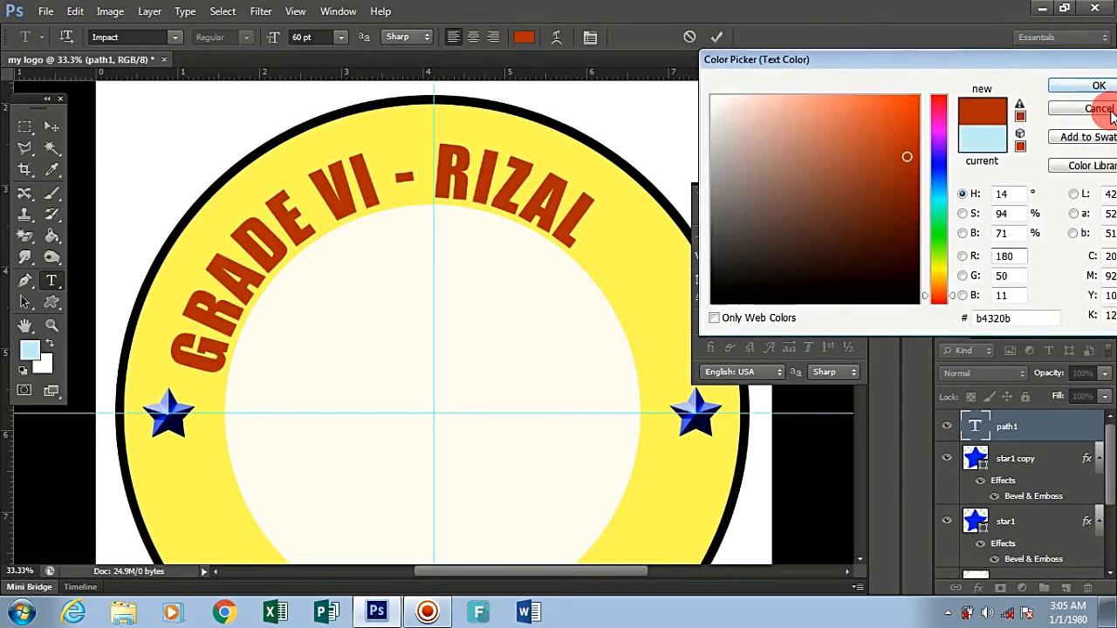
left_click(1095, 88)
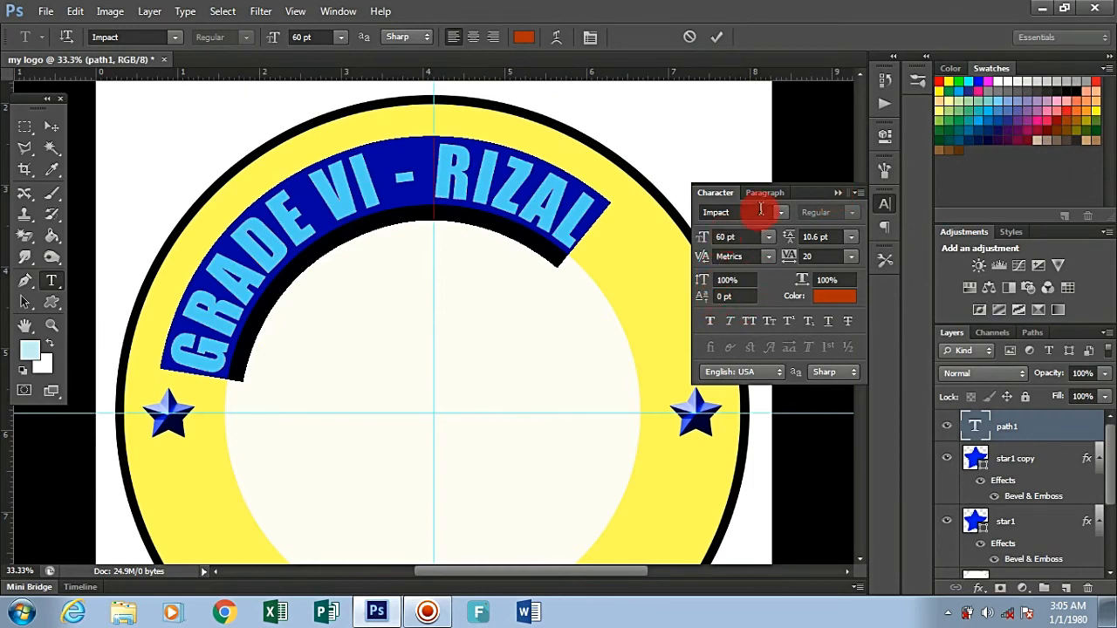
Step: Increase the font size of the selected "GRADE VI - RIZAL" text to 80 pt and commit the text
left_click(726, 237)
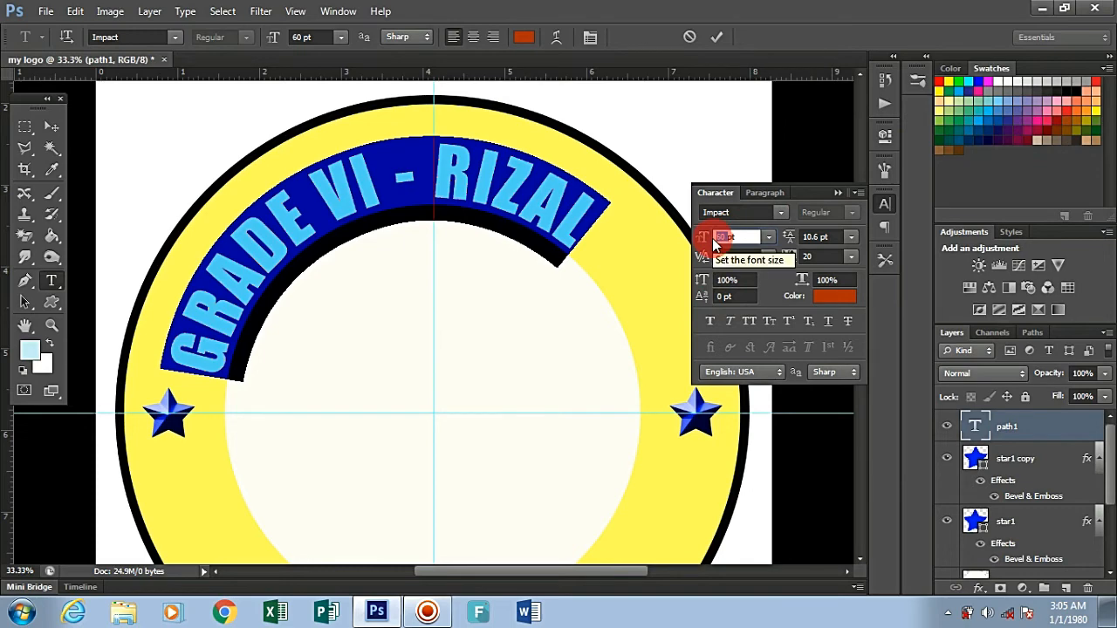
left_click(769, 237)
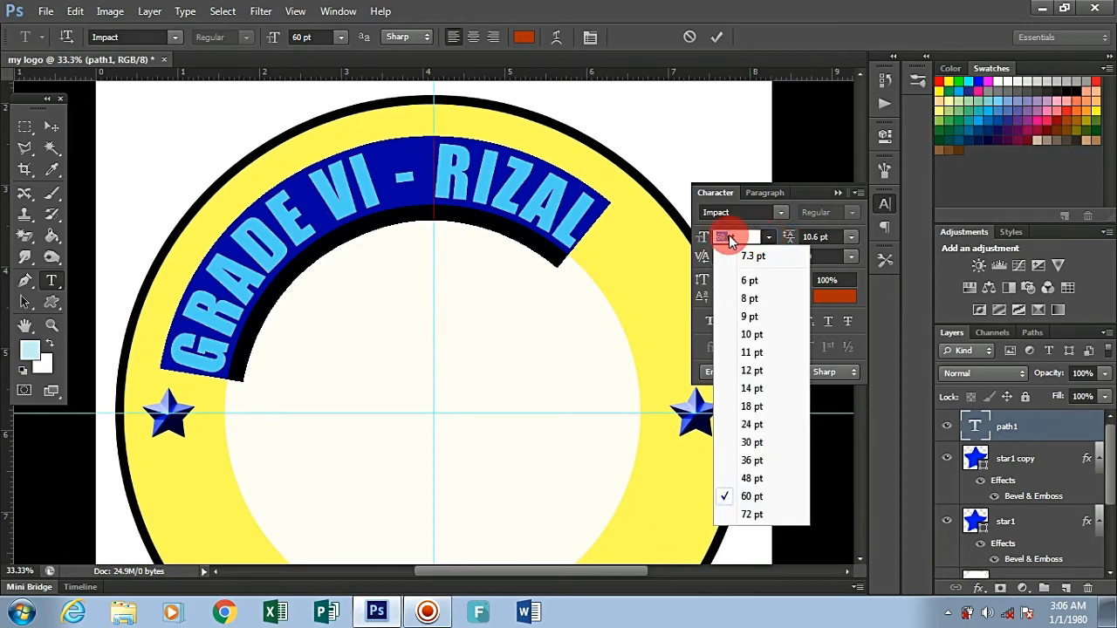
left_click(729, 233)
left_click(825, 300)
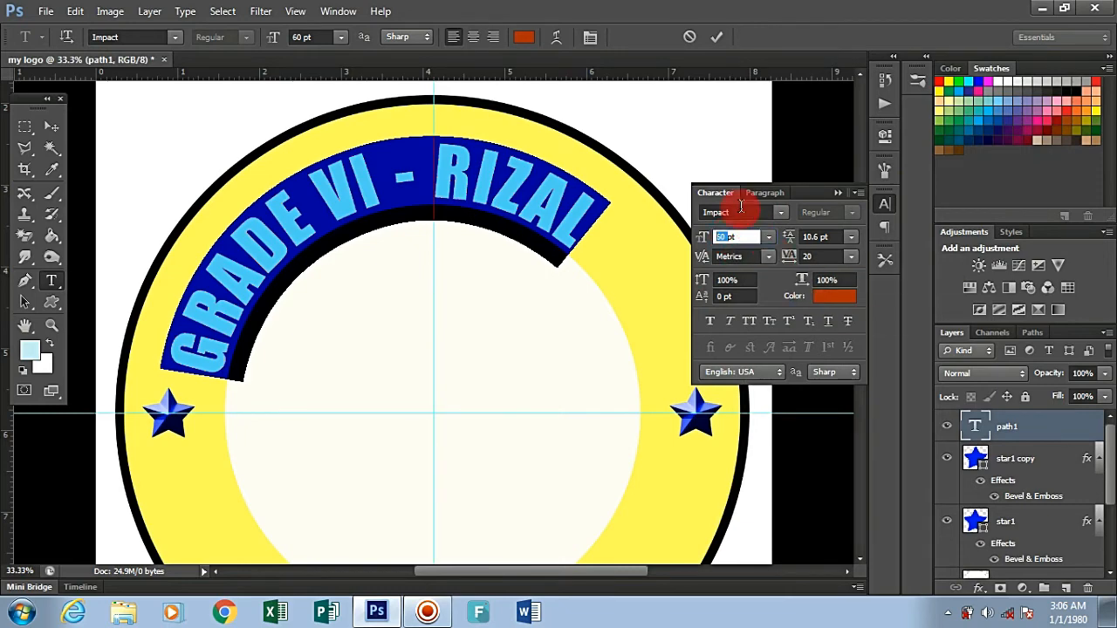
left_click(727, 237)
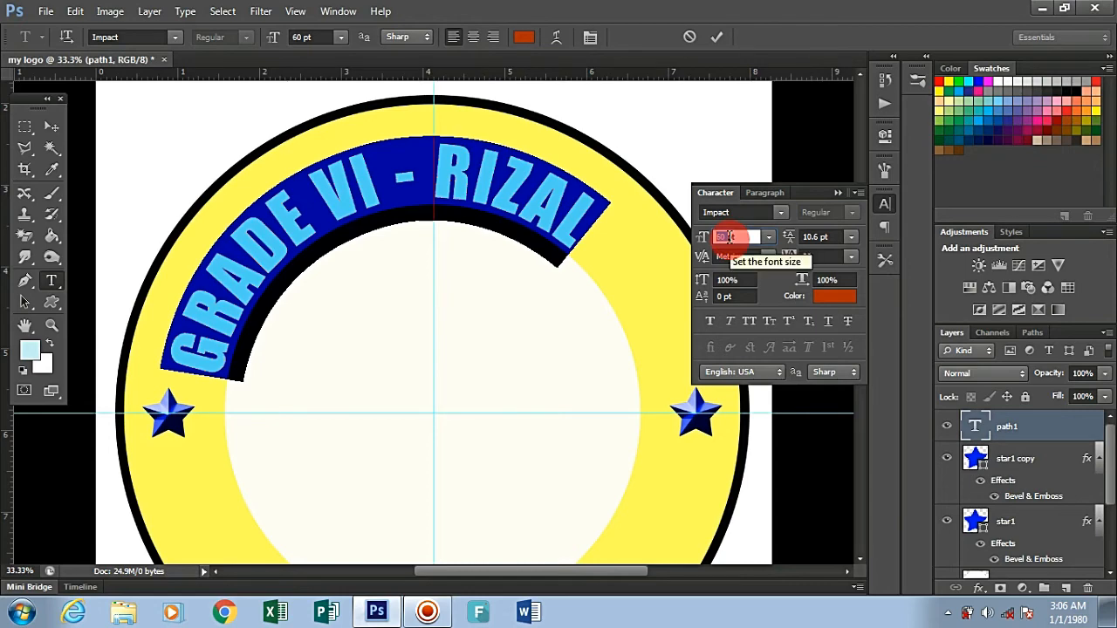
key("Up")
key("Up")
key("Up")
key("Up")
key("Up")
key("Up")
key("Up")
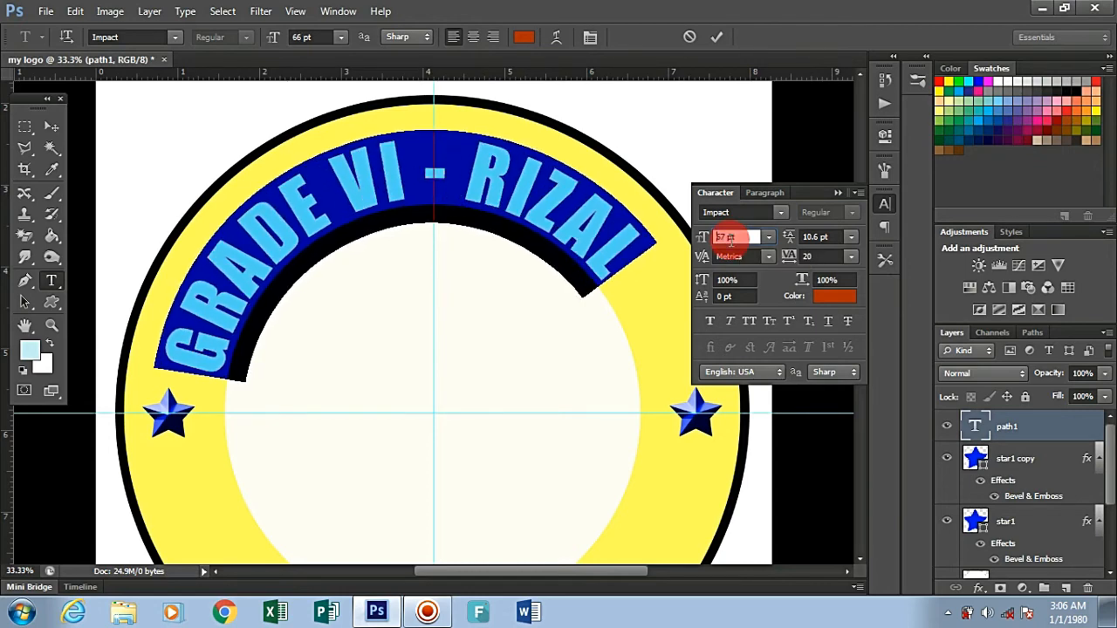
key("Up")
key("Up")
key("Up")
key("Up")
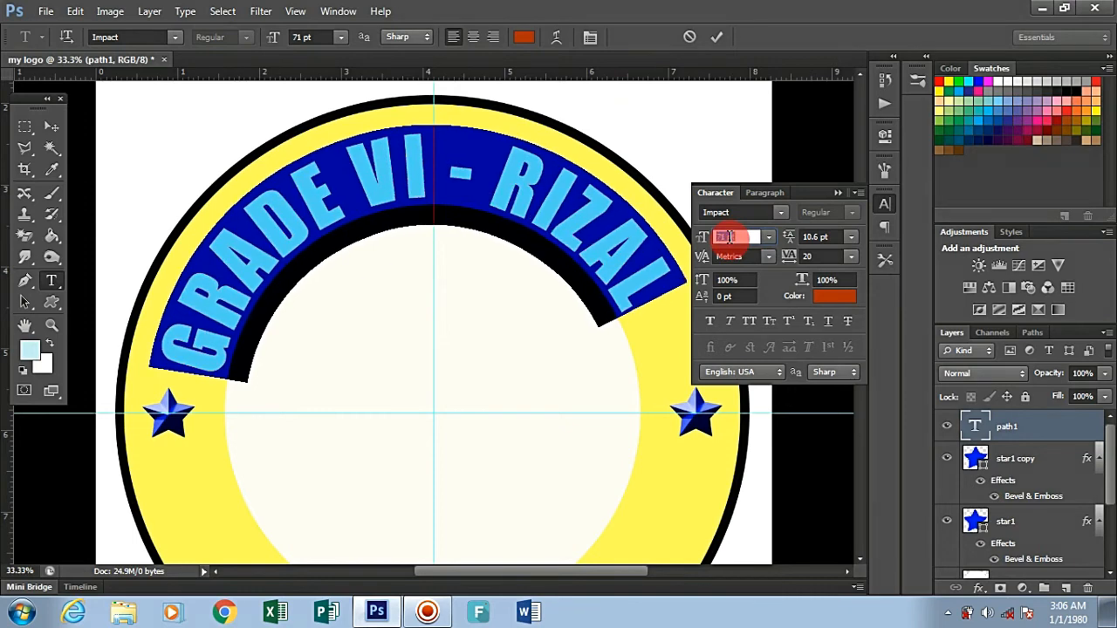
key("Up")
key("Up")
key("Up")
key("Up")
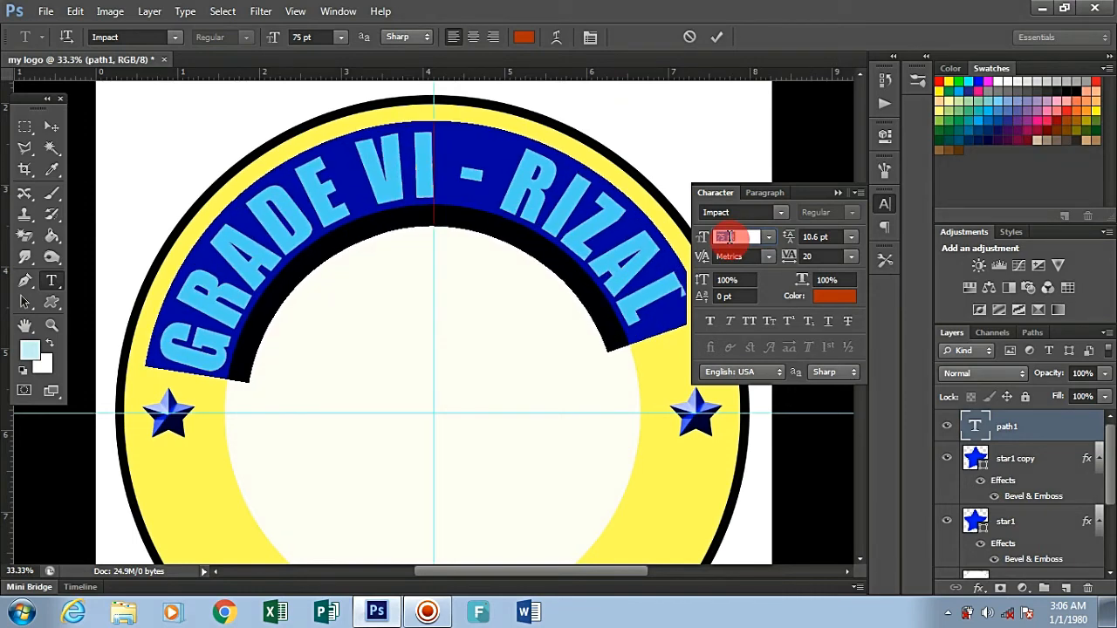
key("Up")
key("Up")
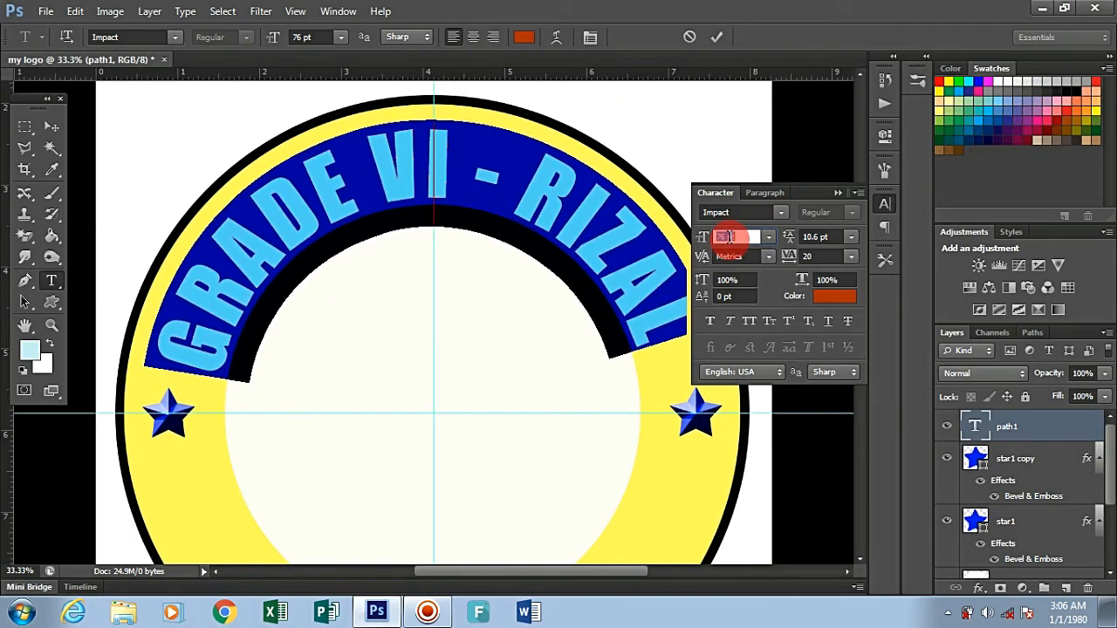
key("Up")
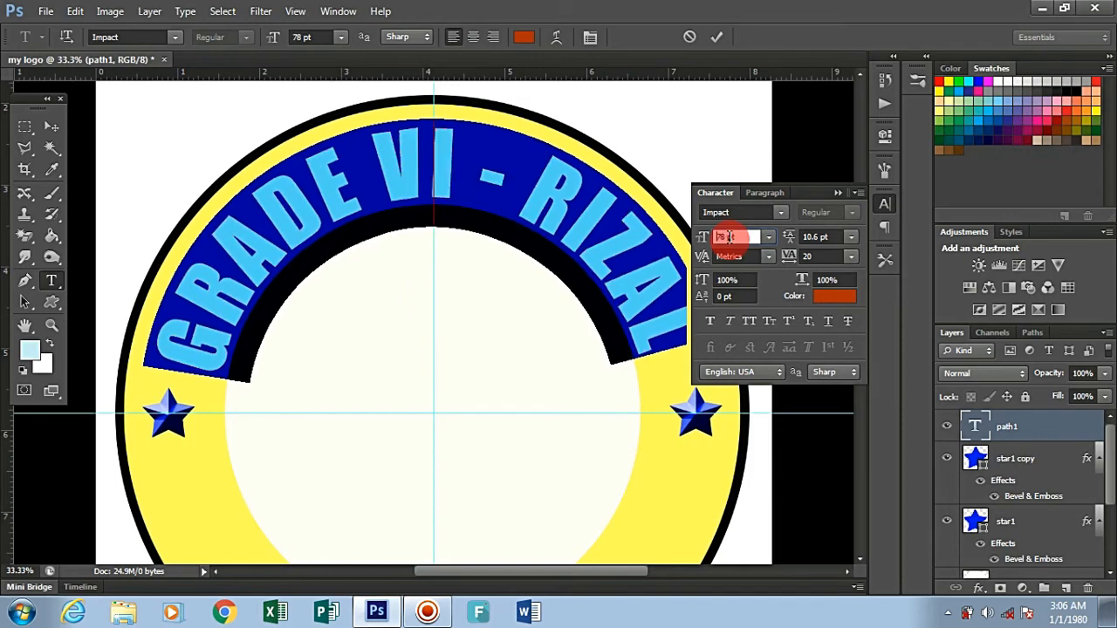
key("Up")
key("Up")
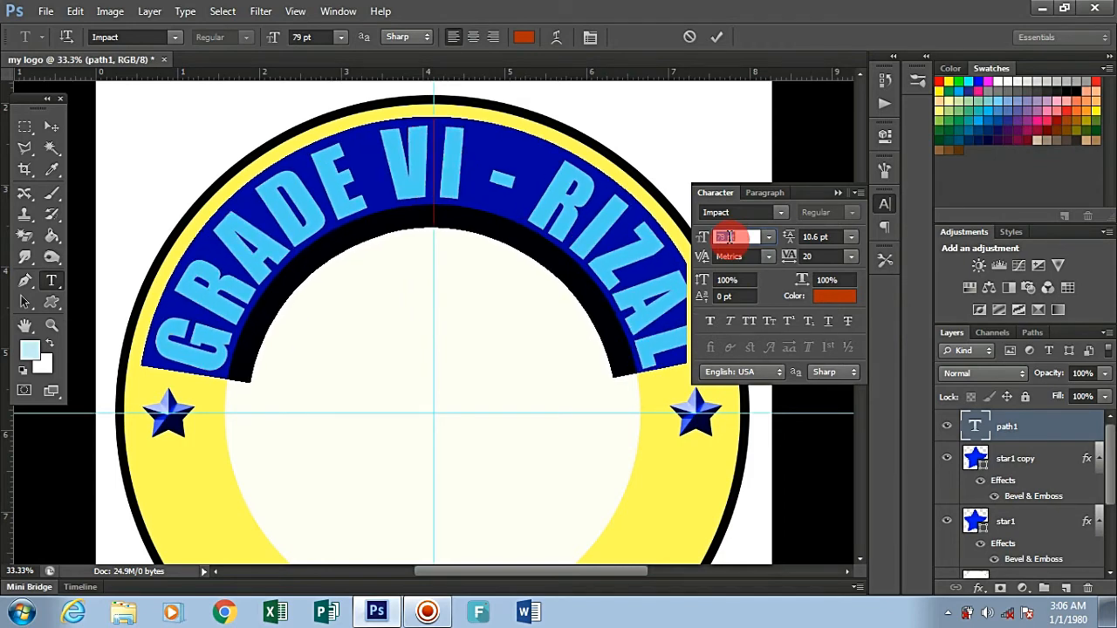
key("Down")
key("Up")
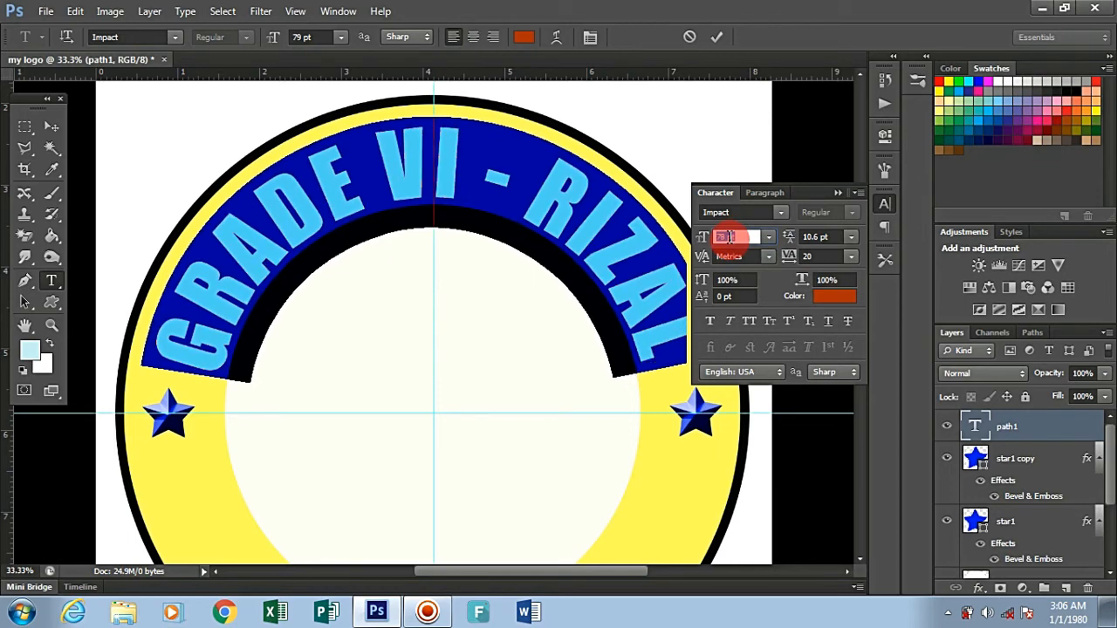
key("Up")
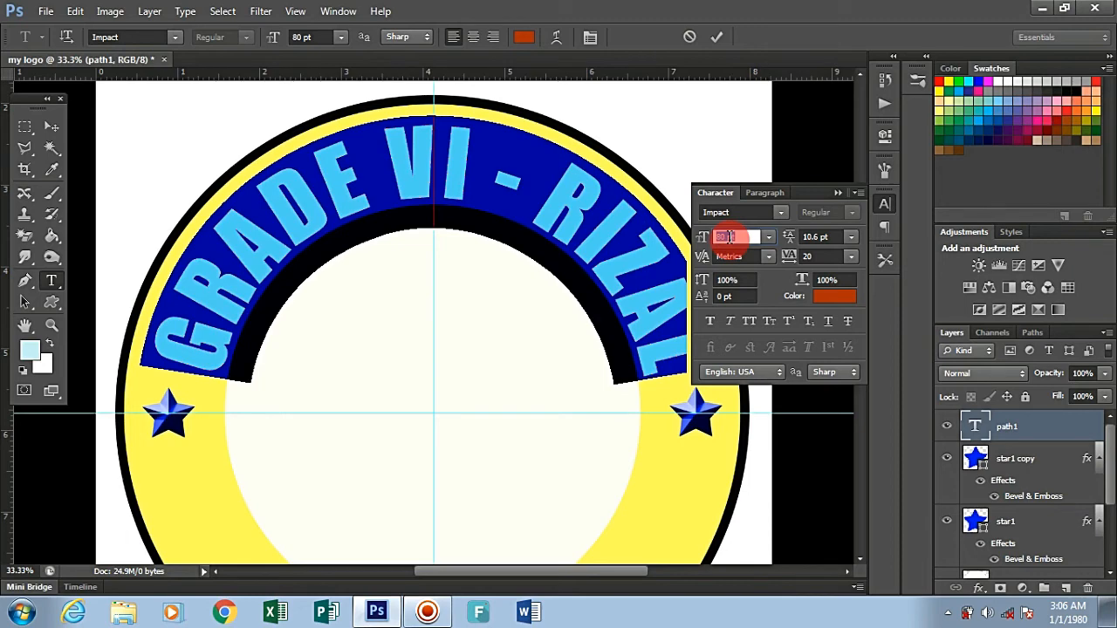
left_click(835, 193)
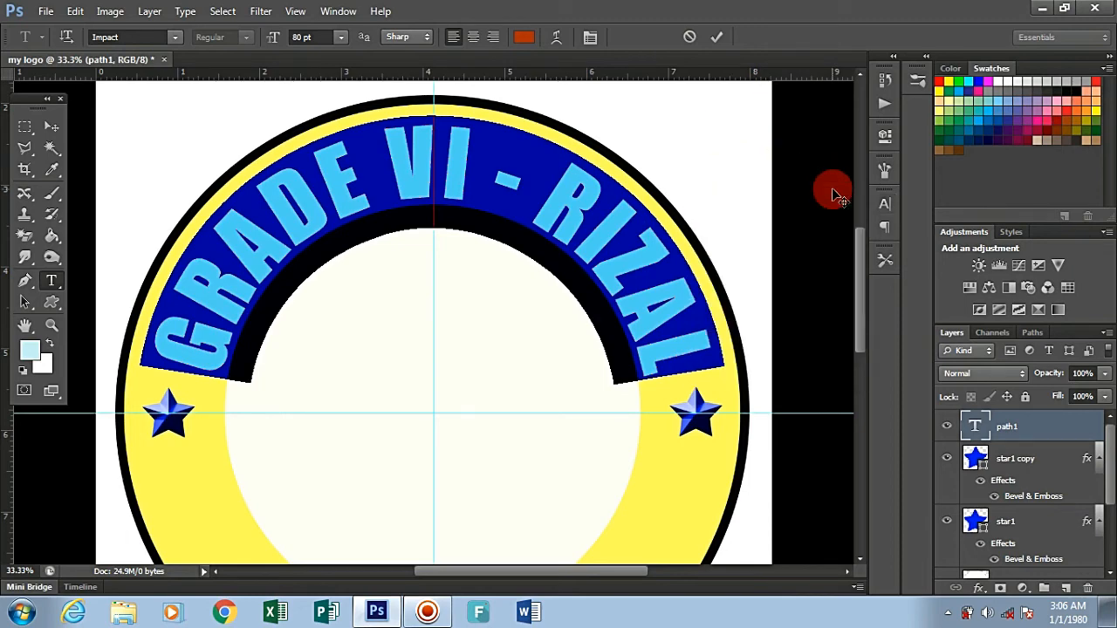
left_click(49, 129)
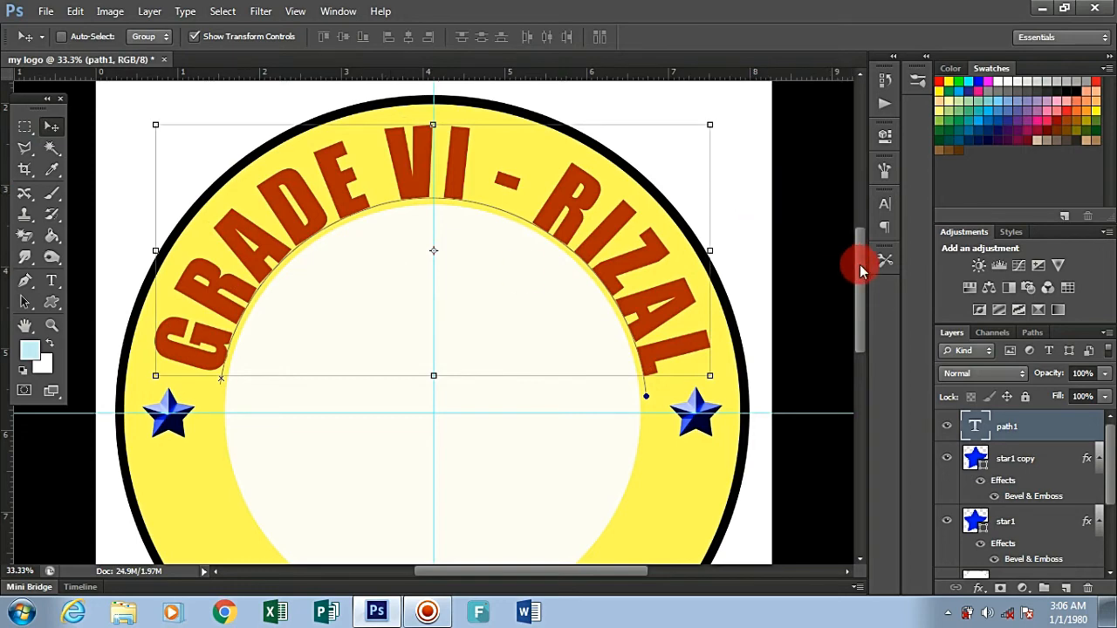
Step: Start a new pen path on the ring below the left star, curving along the lower-left outer edge, and remove the last anchor's outgoing handle
left_click_drag(859, 265, 860, 317)
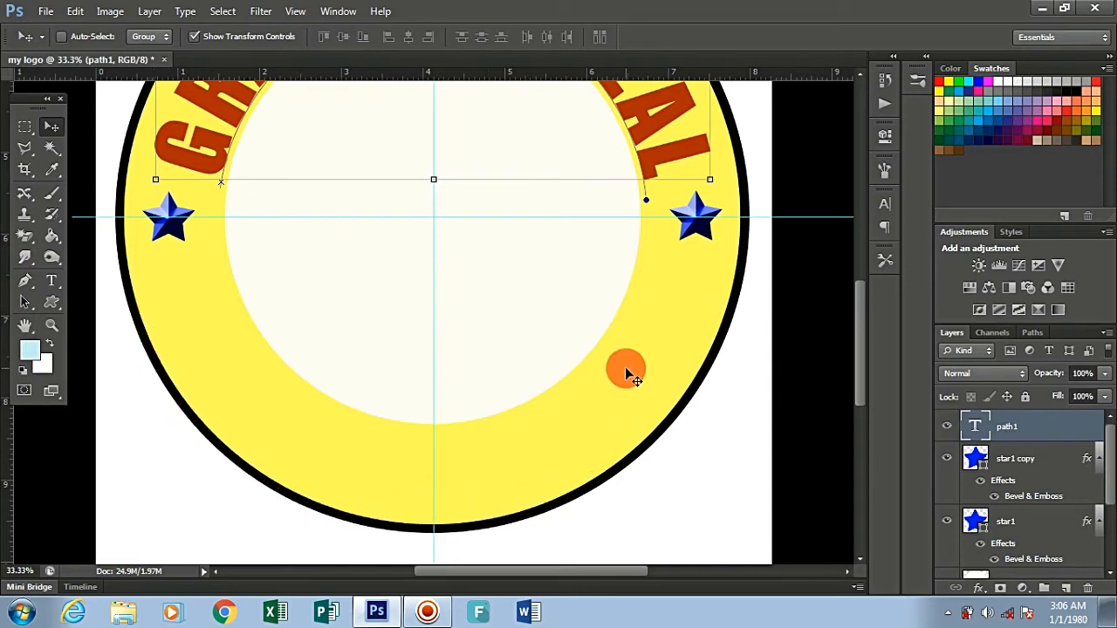
left_click(24, 283)
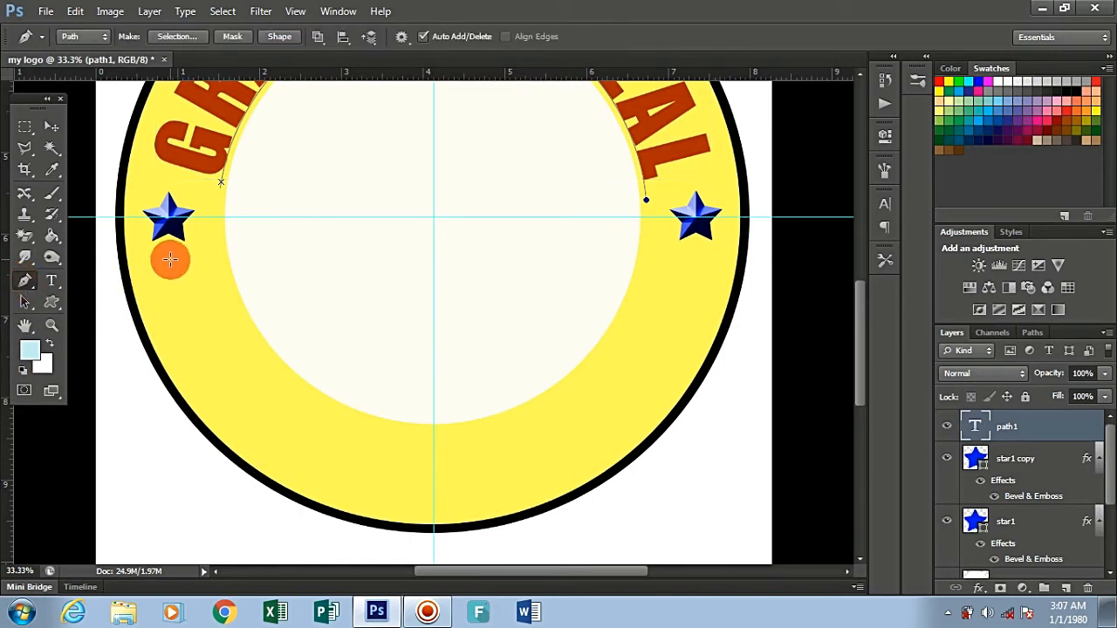
key("Caps_Lock")
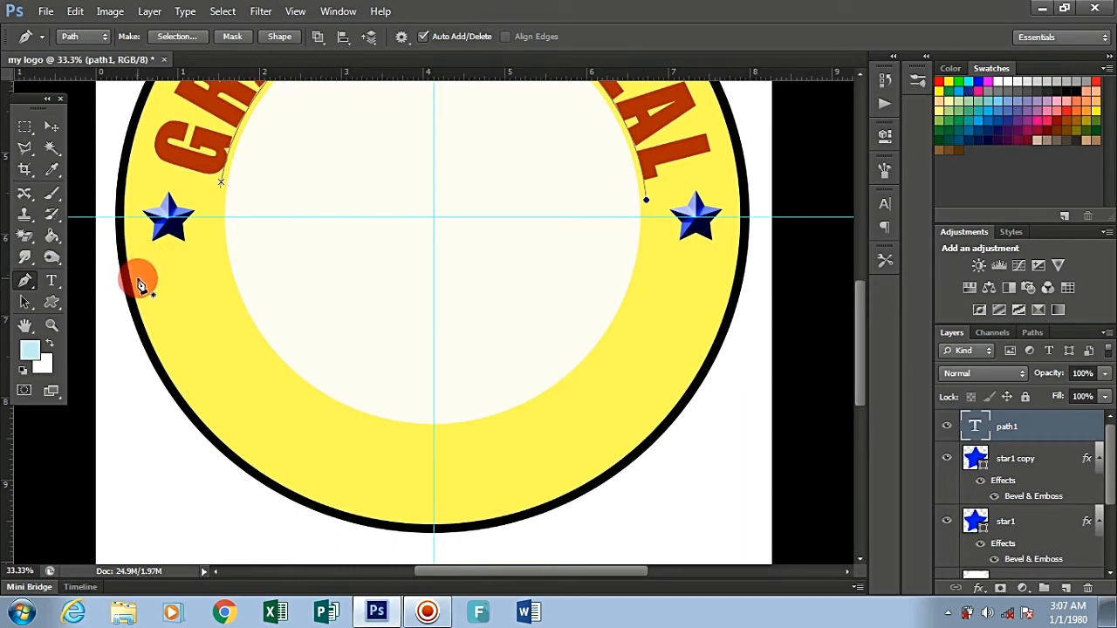
key("Escape")
left_click(137, 279)
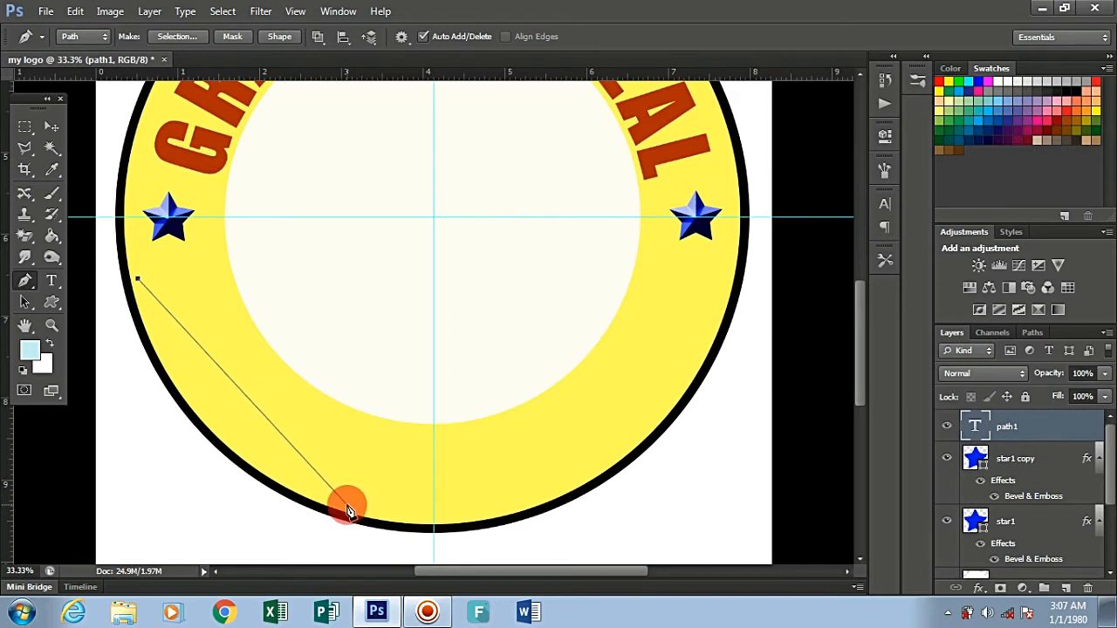
left_click_drag(348, 507, 522, 553)
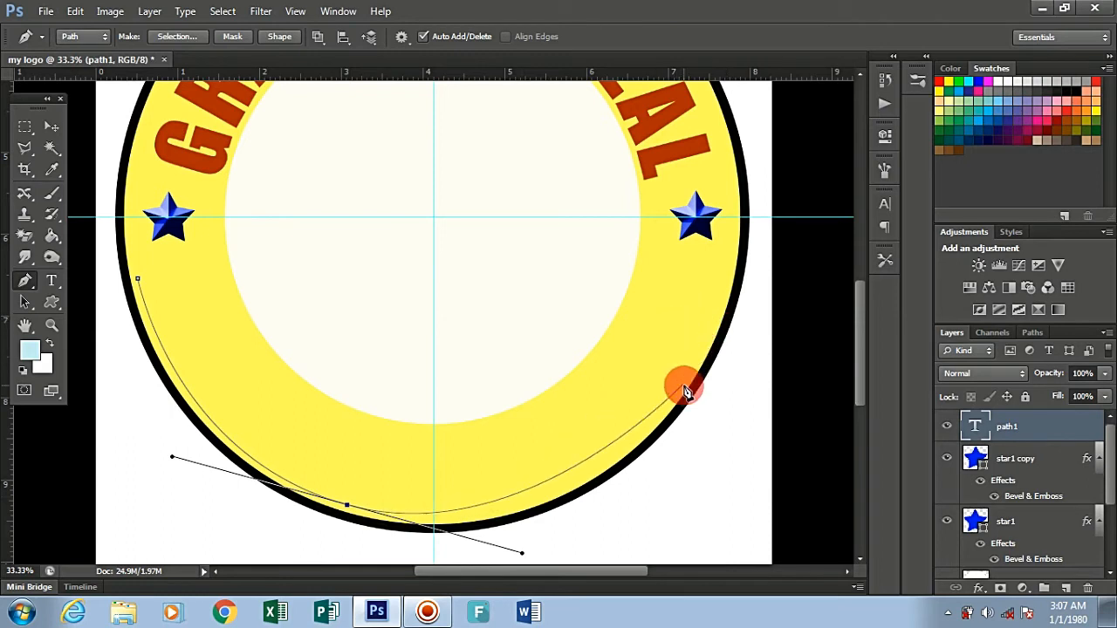
left_click(347, 510, "alt")
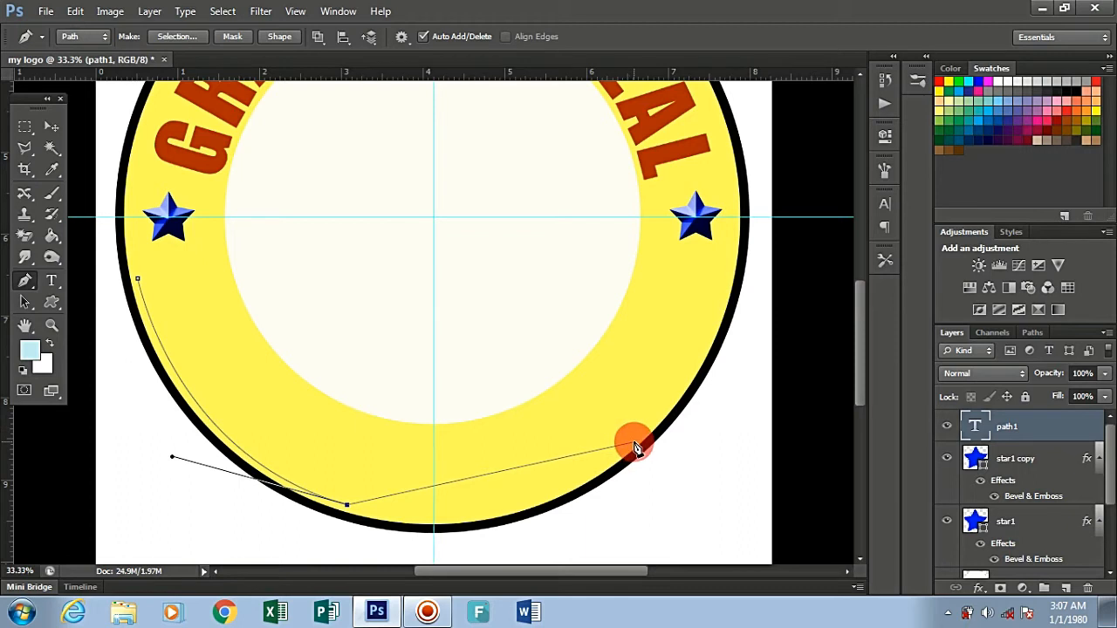
Step: Continue the path with curved segments just inside the ring's bottom and lower-right outer edge, ending below the right star
left_click_drag(634, 443, 694, 389)
key("ctrl+z")
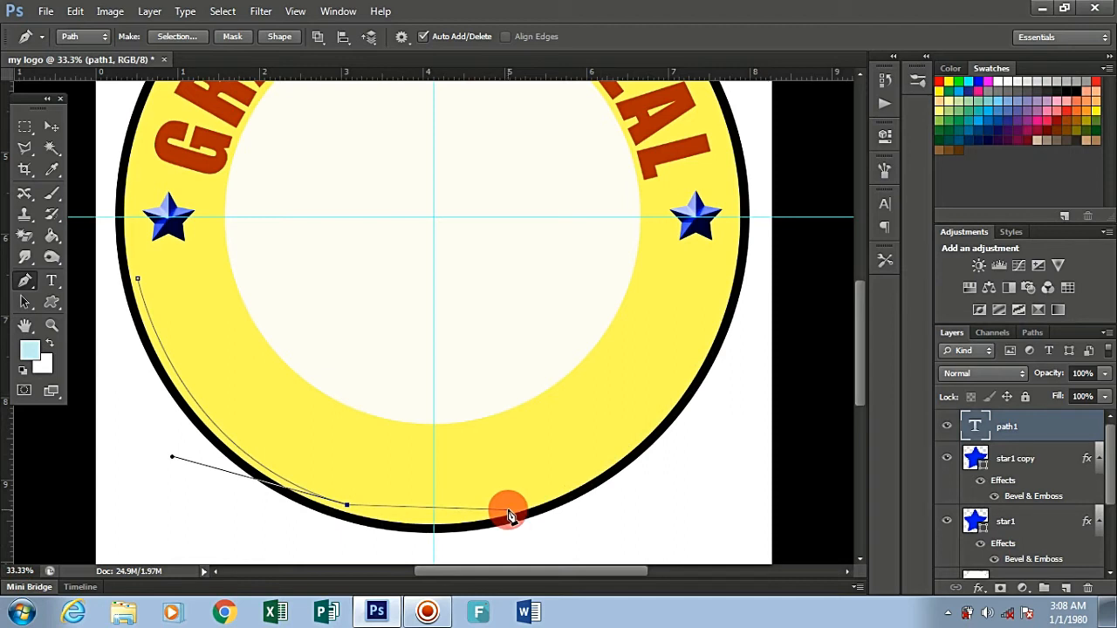
left_click_drag(510, 513, 589, 489)
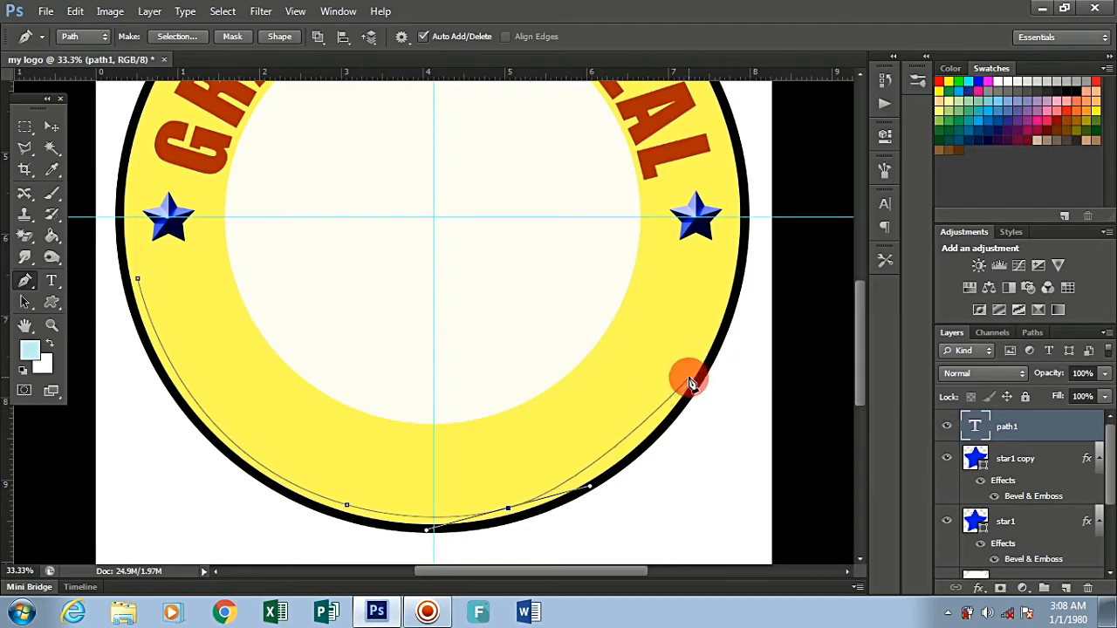
left_click_drag(689, 381, 729, 320)
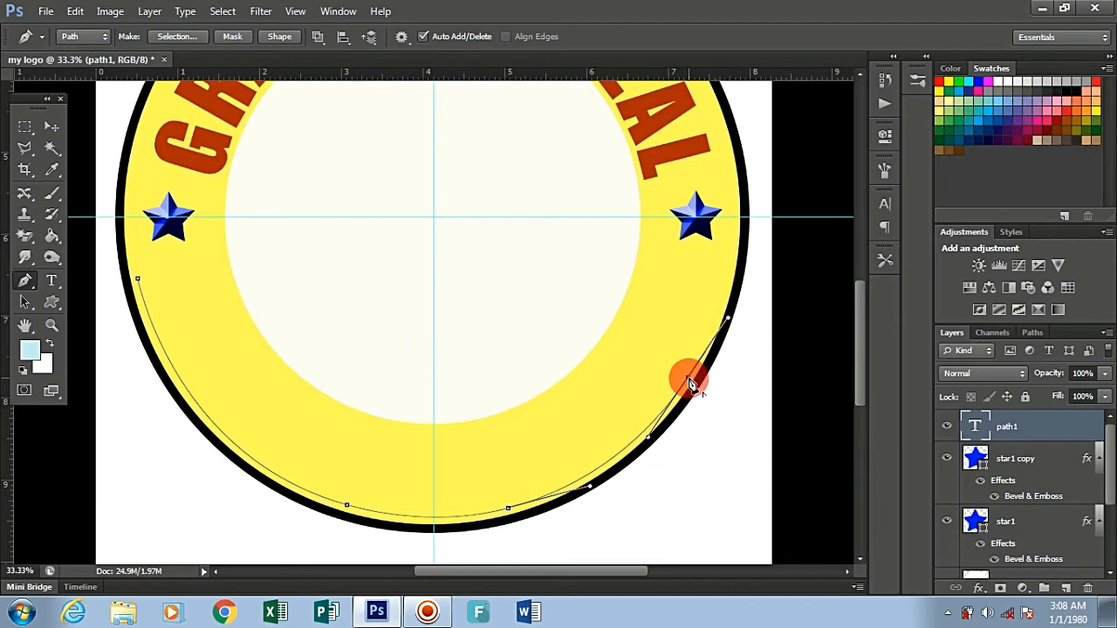
left_click_drag(688, 380, 732, 265)
left_click_drag(731, 263, 734, 217)
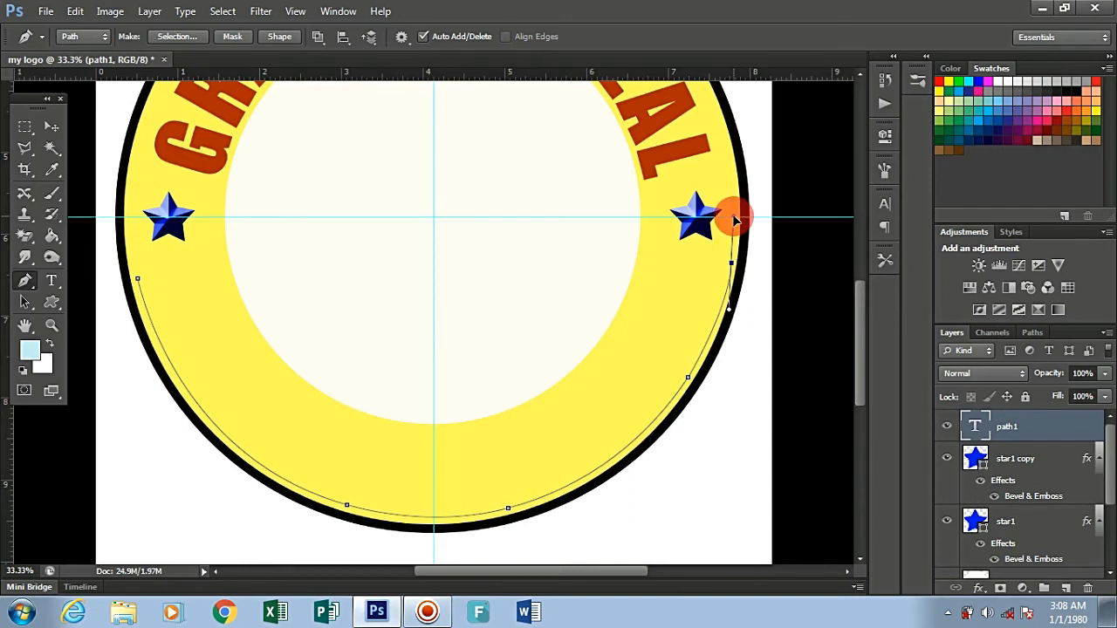
left_click_drag(735, 221, 734, 217)
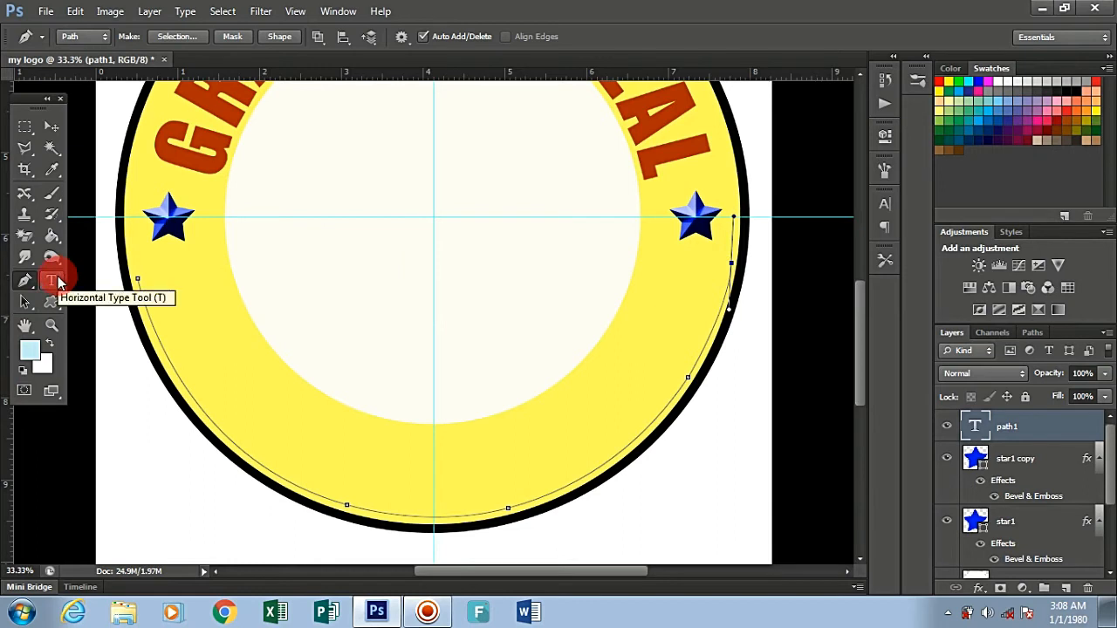
Step: Enter "CARMEN CENTRAL ELEMENTARY SCHOOL" as horizontal text from the left end of the lower curved path
left_click(55, 281)
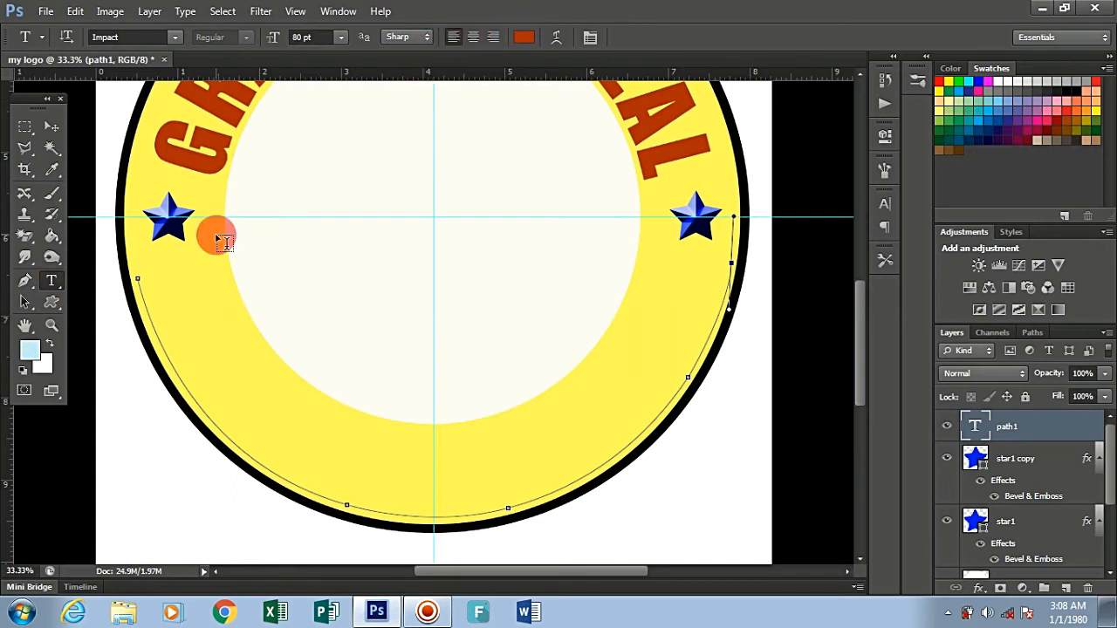
left_click(140, 279)
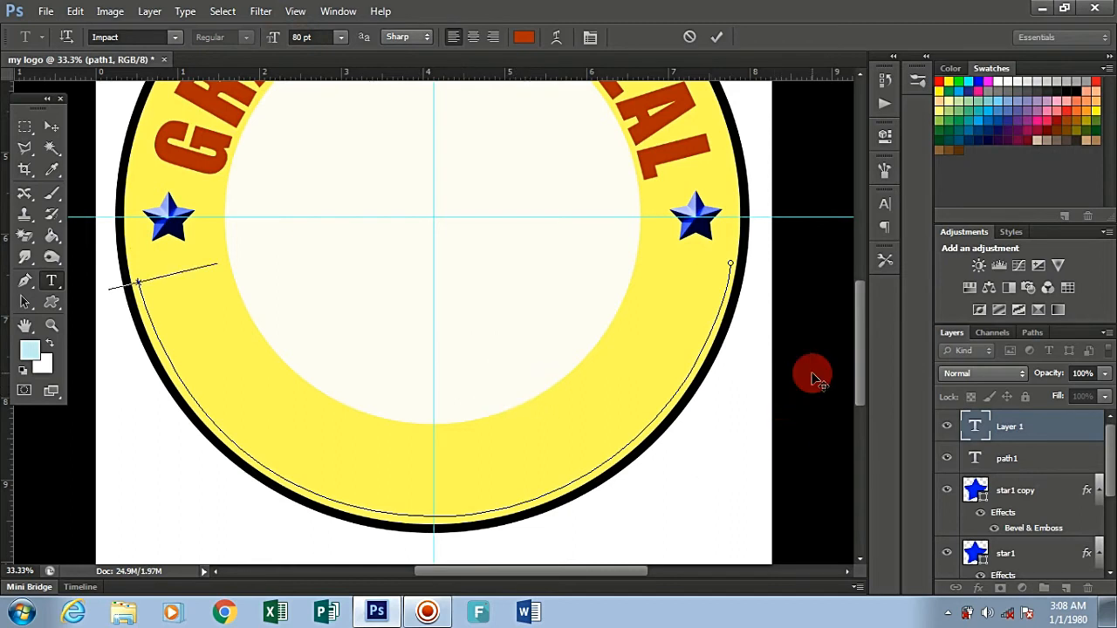
key("Caps_Lock")
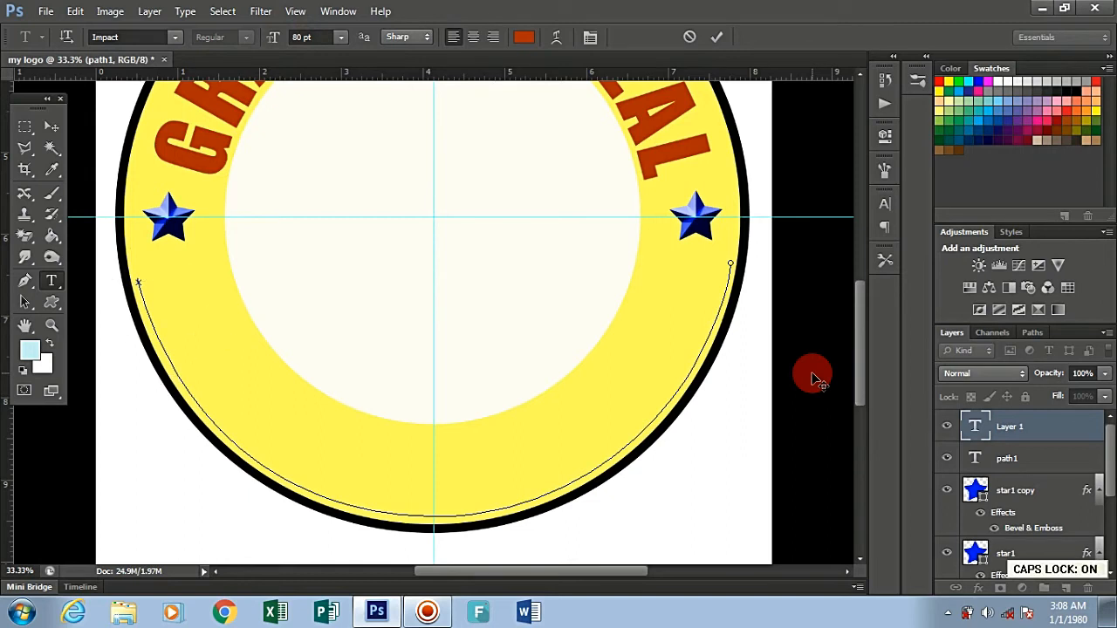
type("CAR")
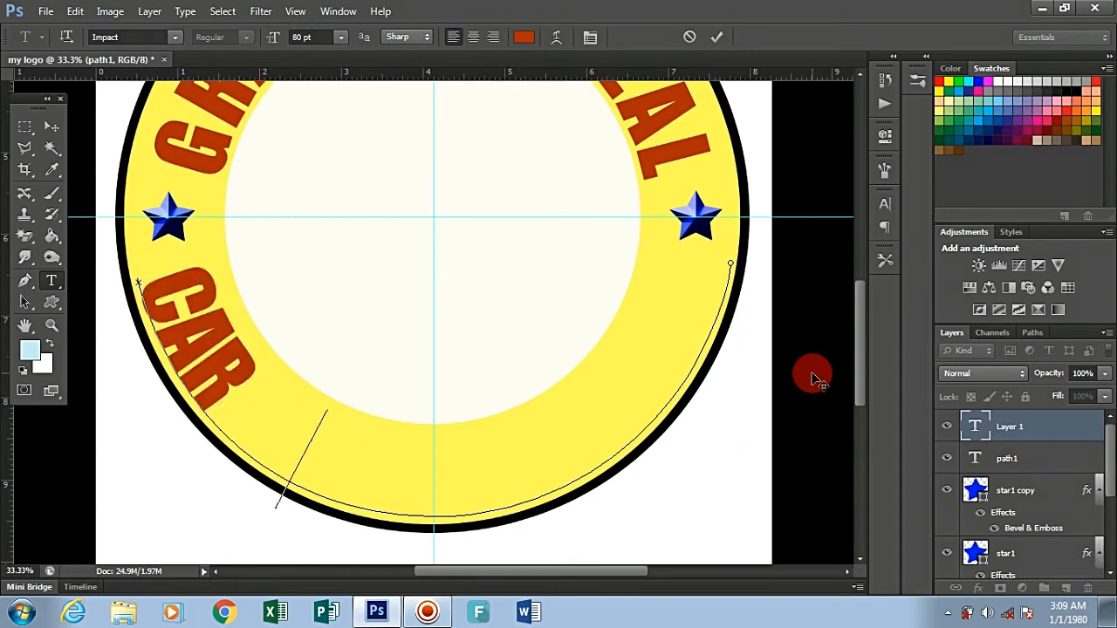
type("MEN CENTRA")
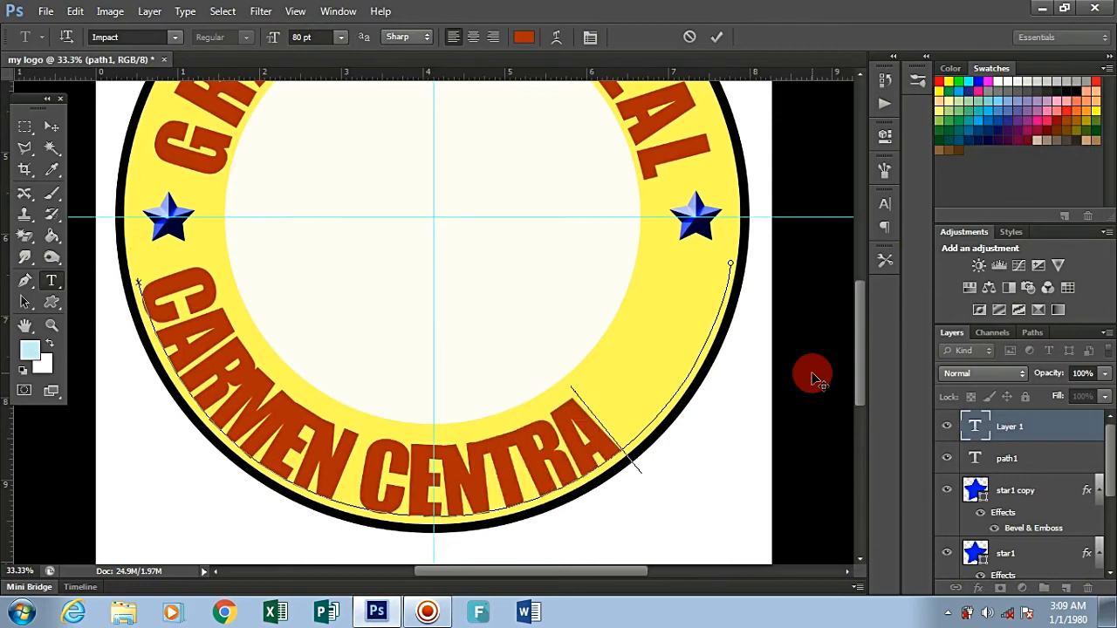
type("L E")
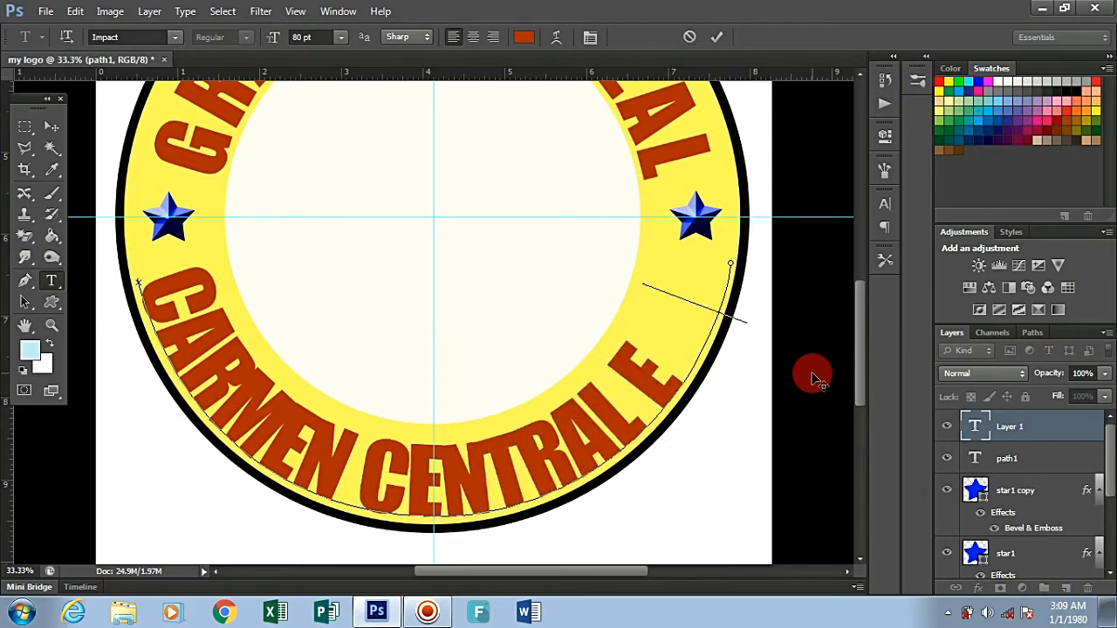
key("BackSpace")
key("BackSpace")
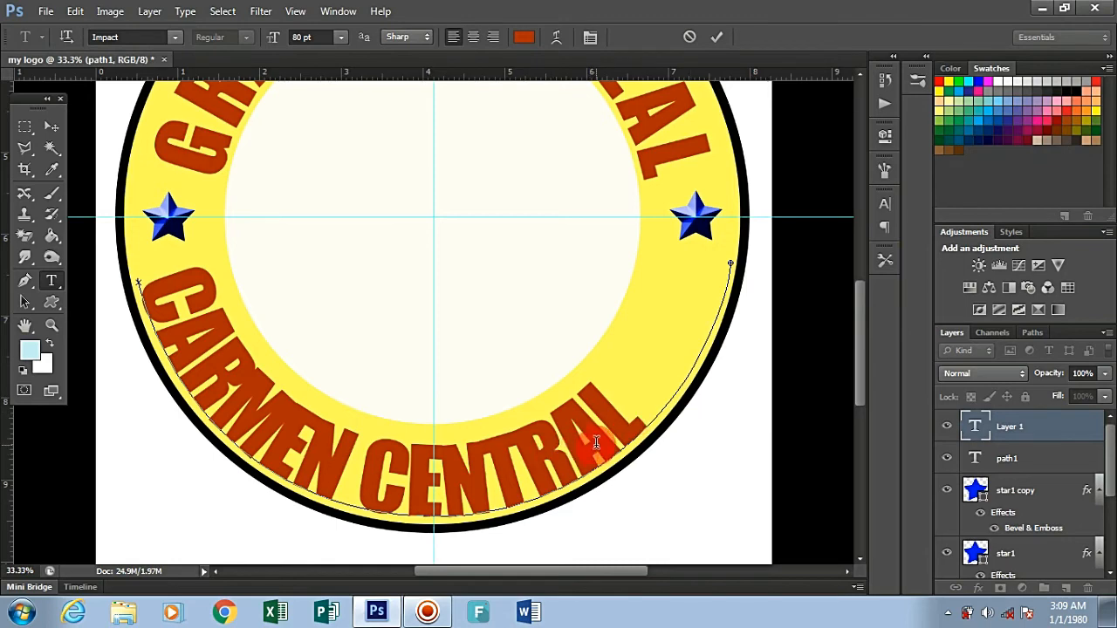
Step: Set the font size of the whole "CARMEN CENTRAL ELEMENTARY SCHOOL" text to 45 pt and commit it
left_click(887, 206)
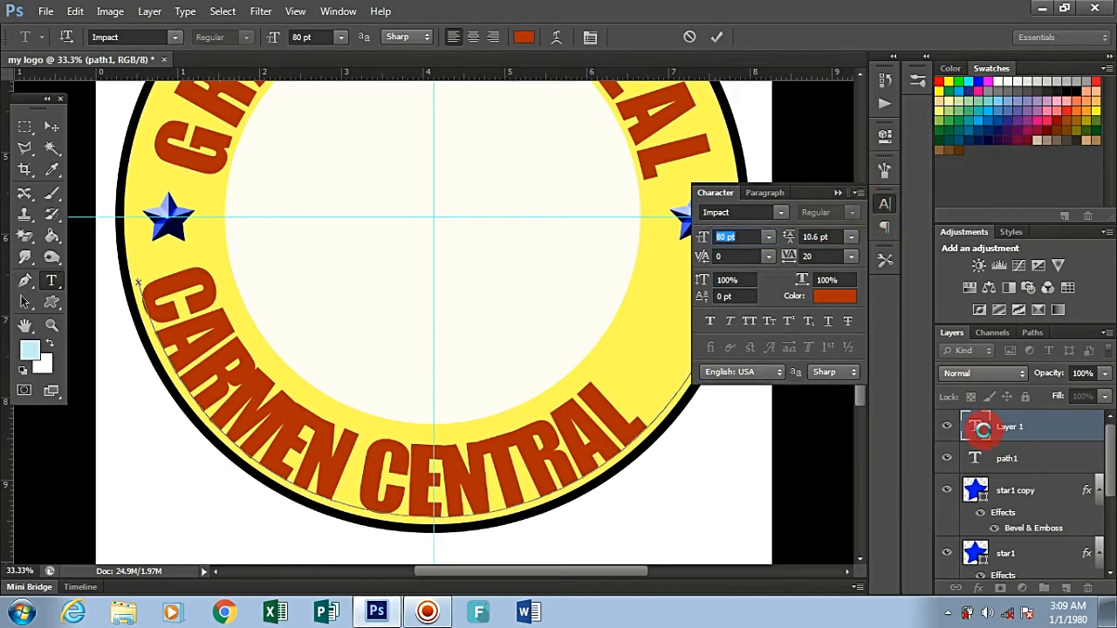
double_click(979, 428)
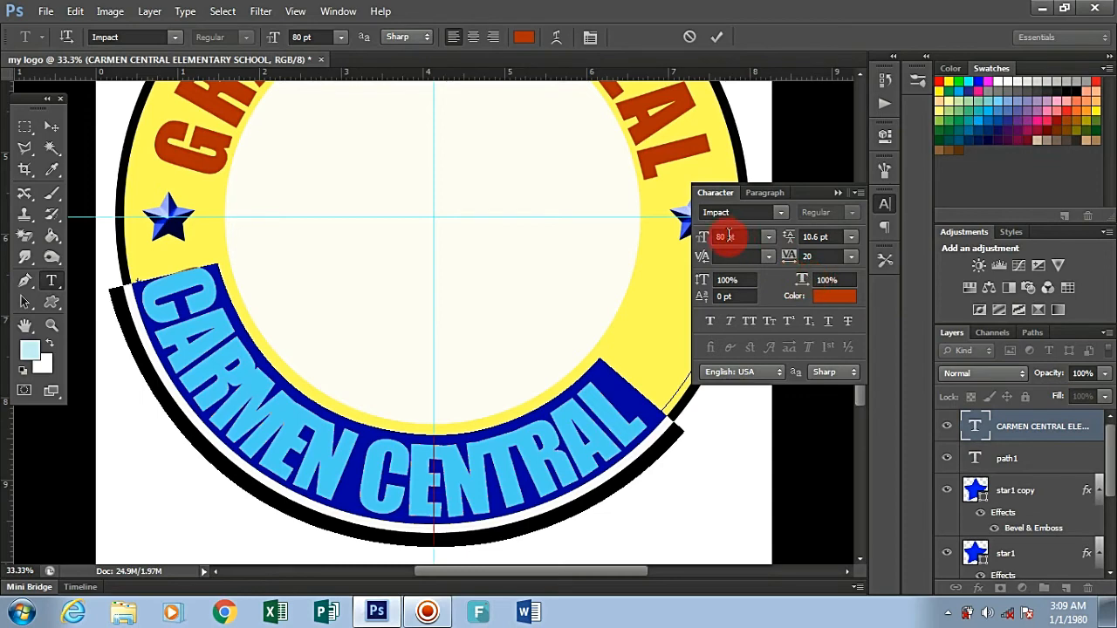
left_click(727, 237)
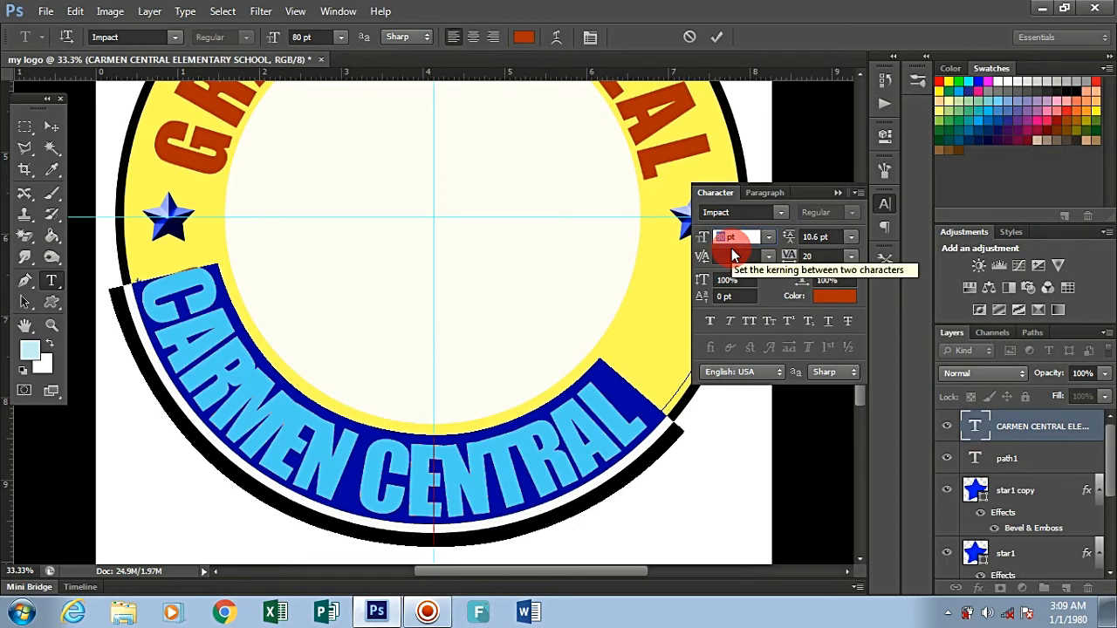
key("Down")
key("Down")
key("Down")
key("Down")
key("Down")
key("Down")
key("Down")
key("Down")
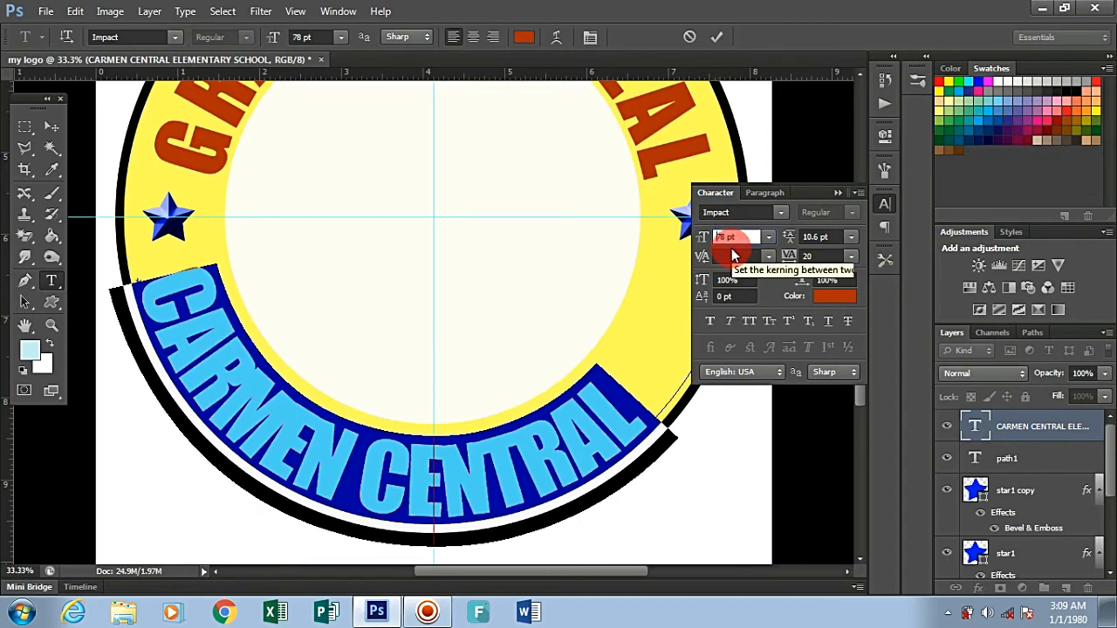
key("Down")
key("Down")
key("Down")
key("Down")
key("Down")
key("Down")
key("Down")
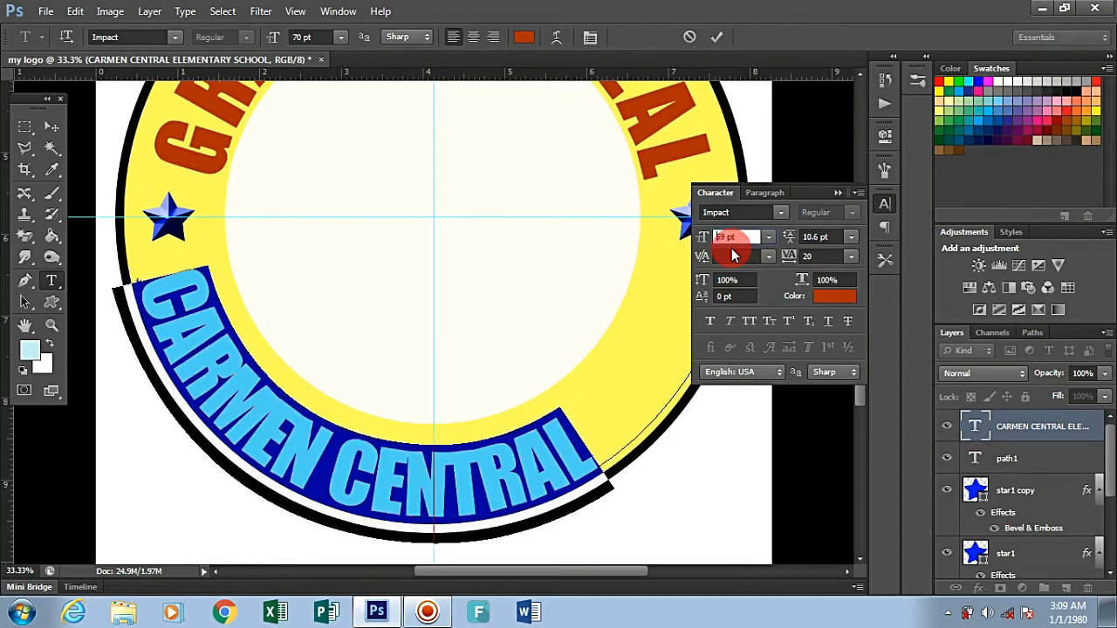
key("Down")
key("Down")
key("Down")
key("Down")
key("Down")
key("Down")
key("Down")
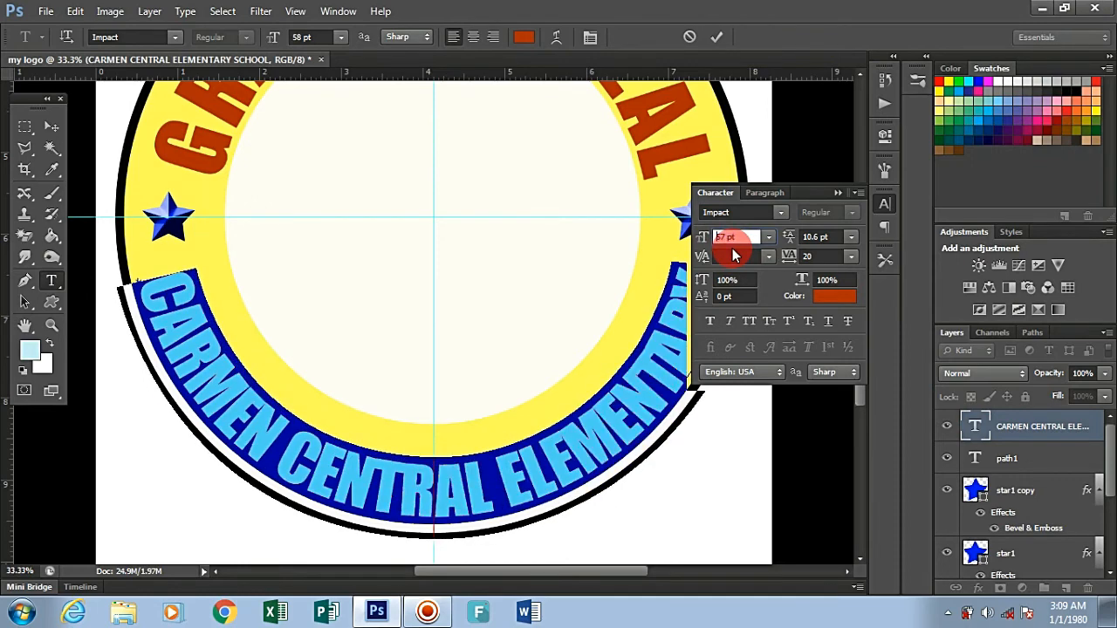
key("Down")
key("Down")
key("Down")
key("Down")
key("Down")
key("Down")
key("Down")
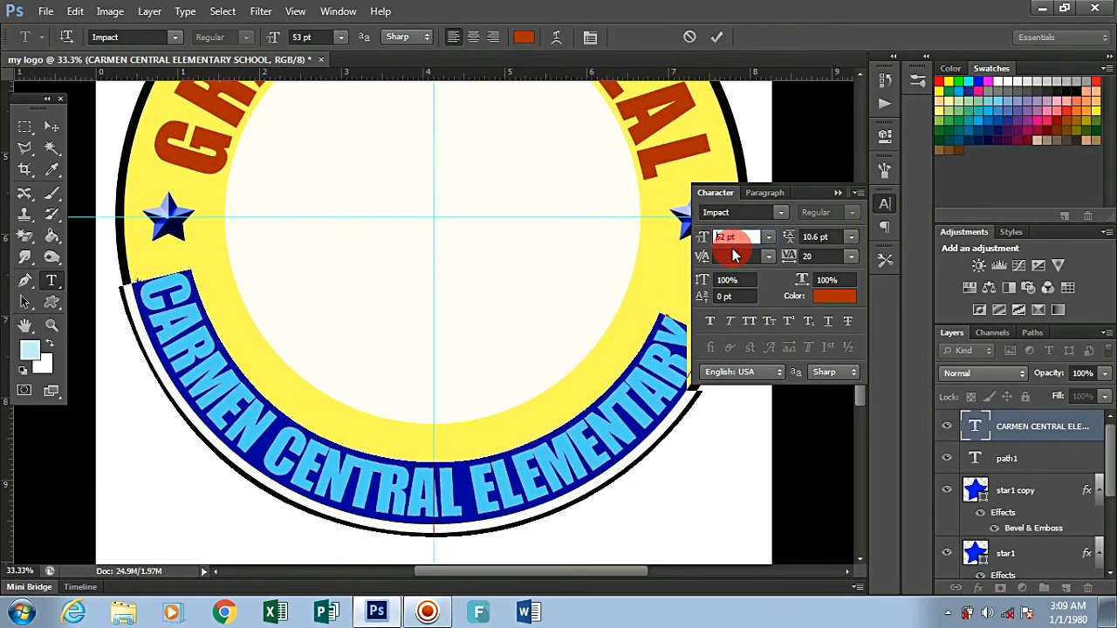
key("Down")
key("Down")
key("Down")
key("Down")
key("Down")
key("Down")
key("Down")
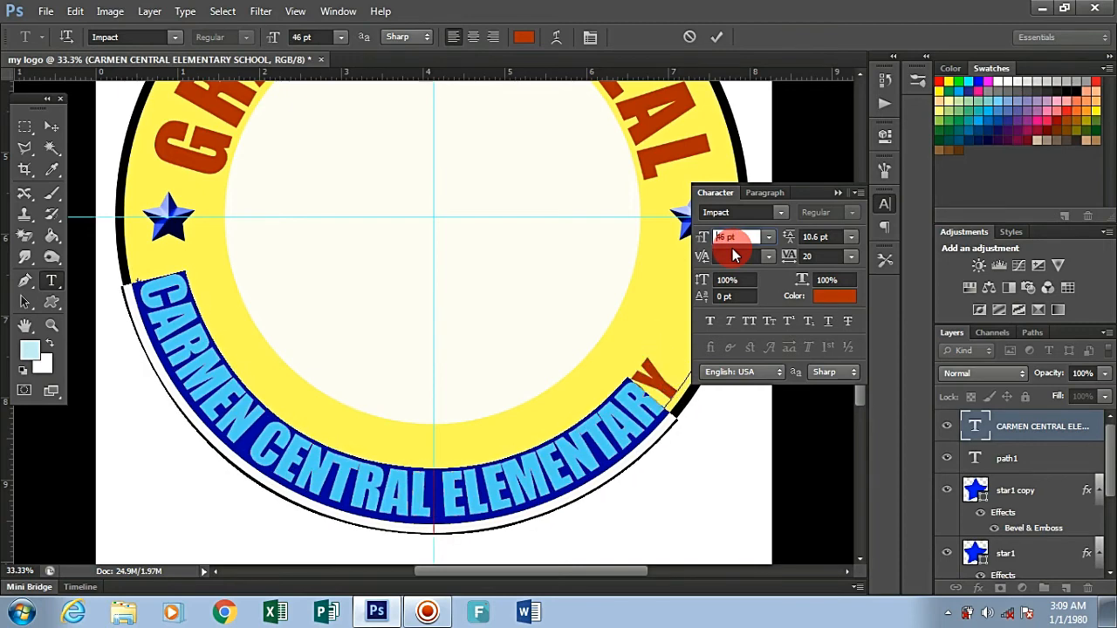
key("Down")
key("Down")
key("Down")
key("Down")
key("Down")
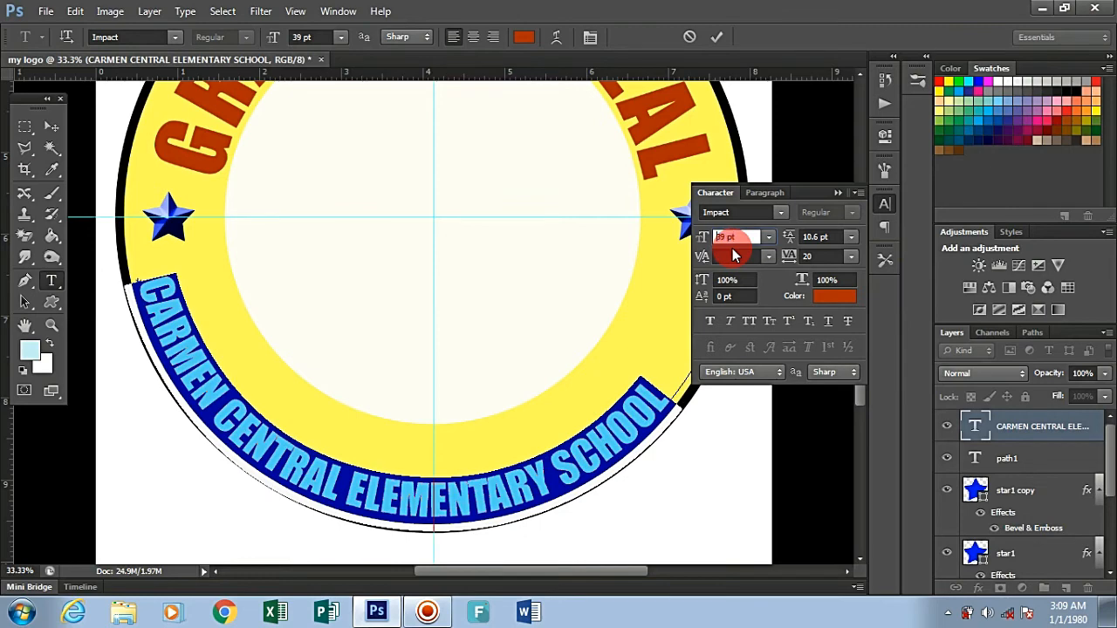
key("Up")
key("Up")
key("Up")
key("Up")
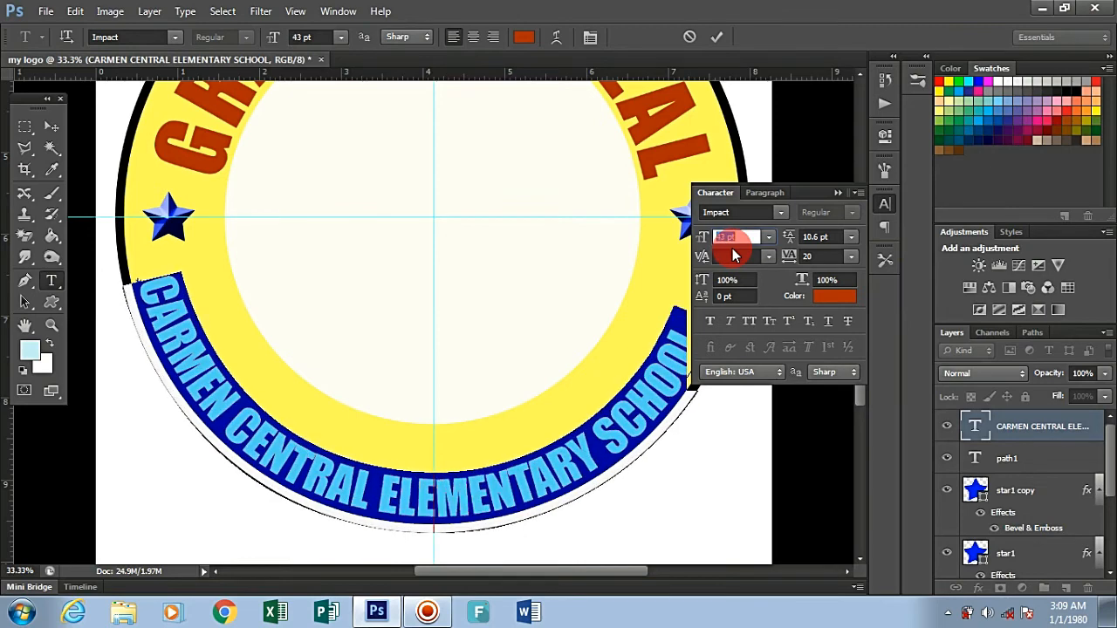
key("Up")
key("Up")
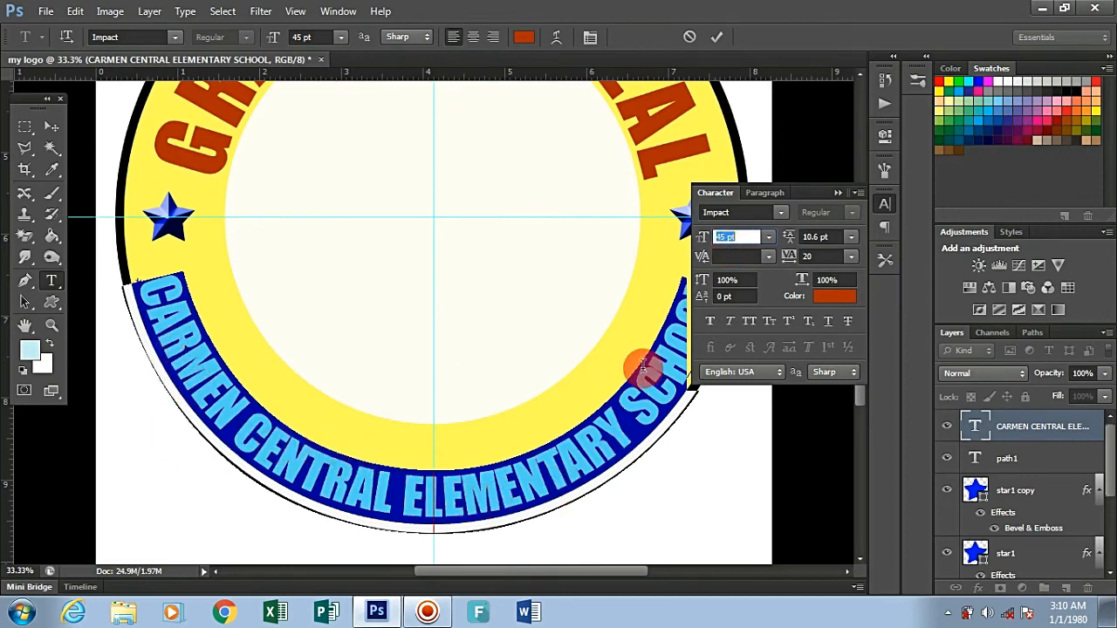
left_click(836, 193)
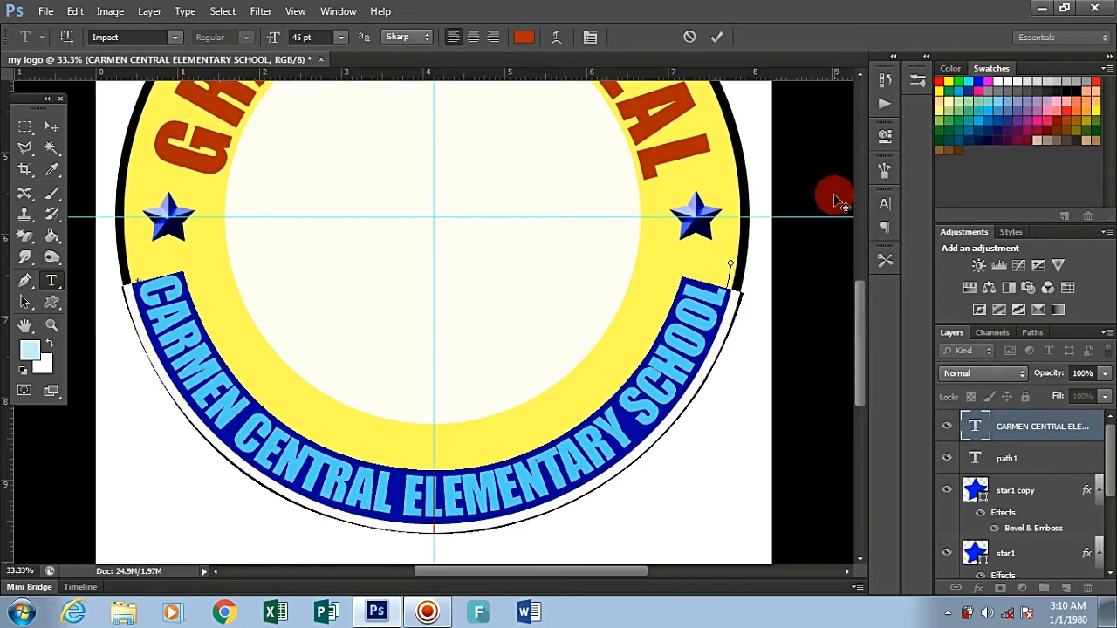
left_click(52, 127)
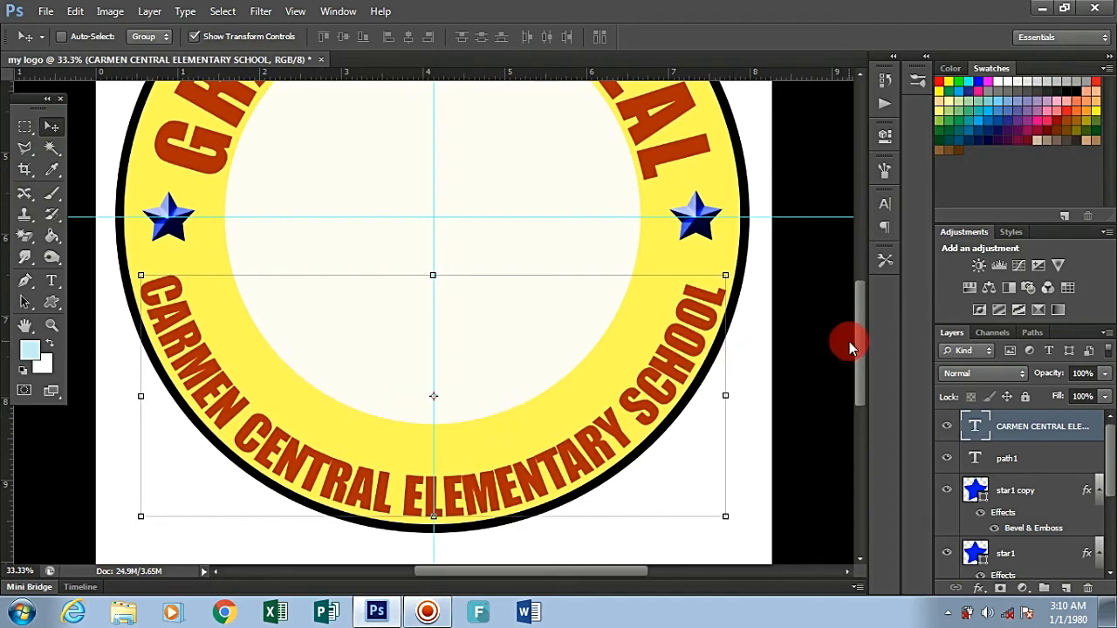
Step: Add a new layer above the "CARMEN CENTRAL ELEMENTARY SCHOOL" text layer and name it "book"
left_click_drag(860, 335, 880, 322)
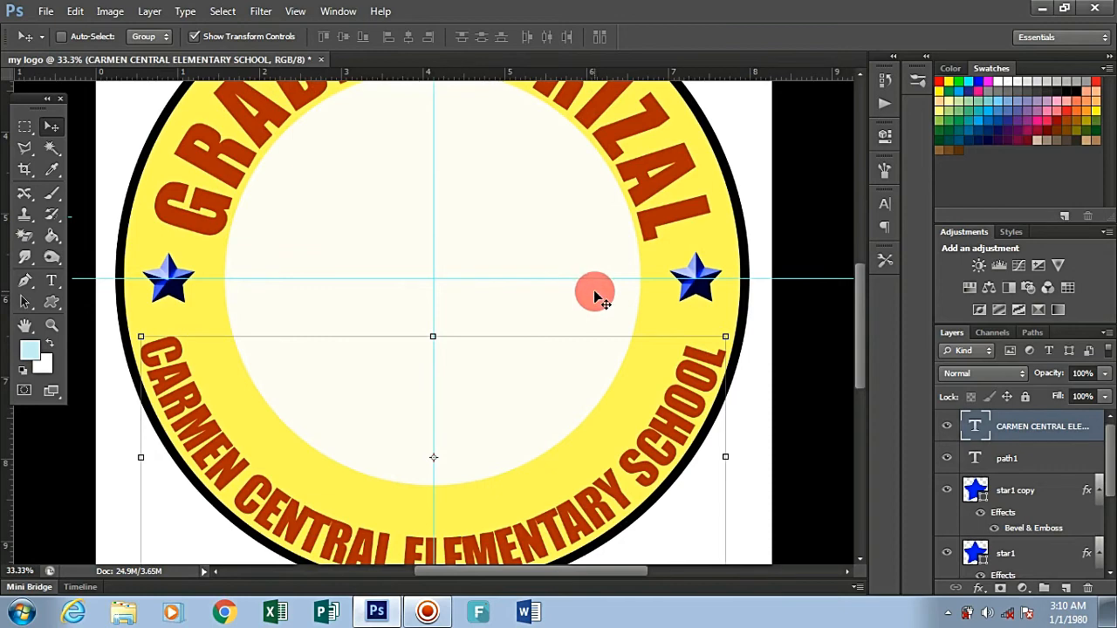
key("ctrl+minus")
key("ctrl+minus")
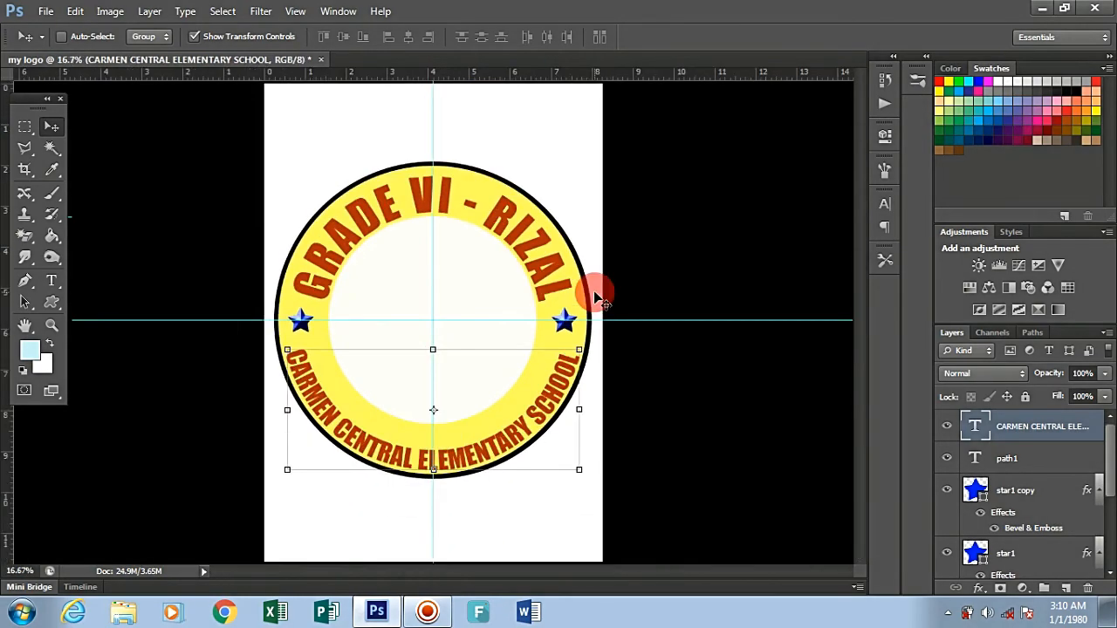
key("ctrl+plus")
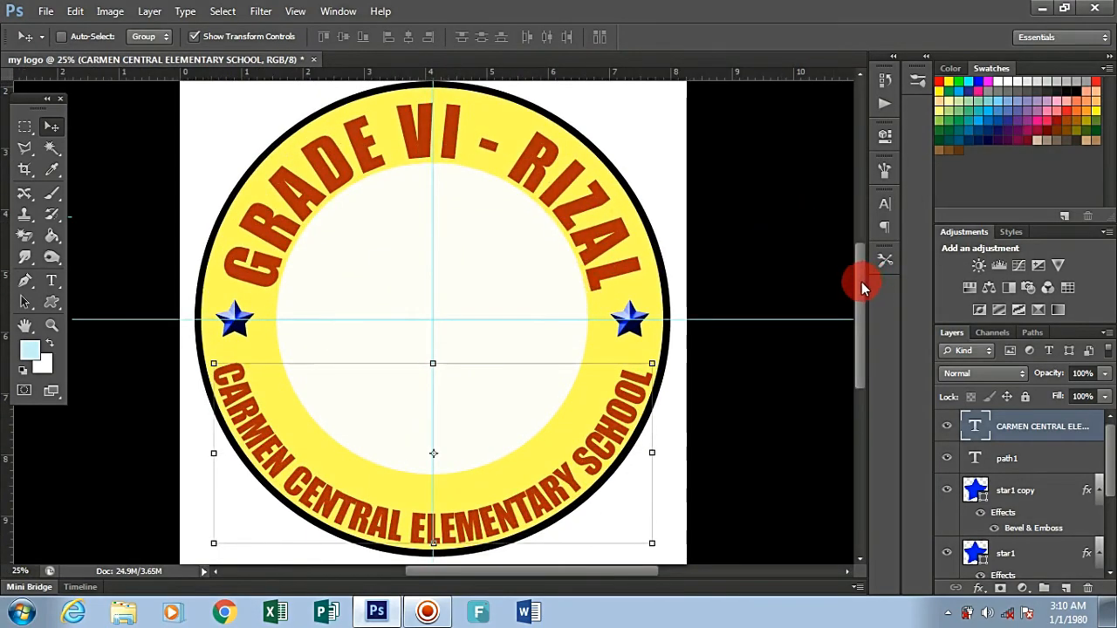
left_click_drag(861, 282, 861, 280)
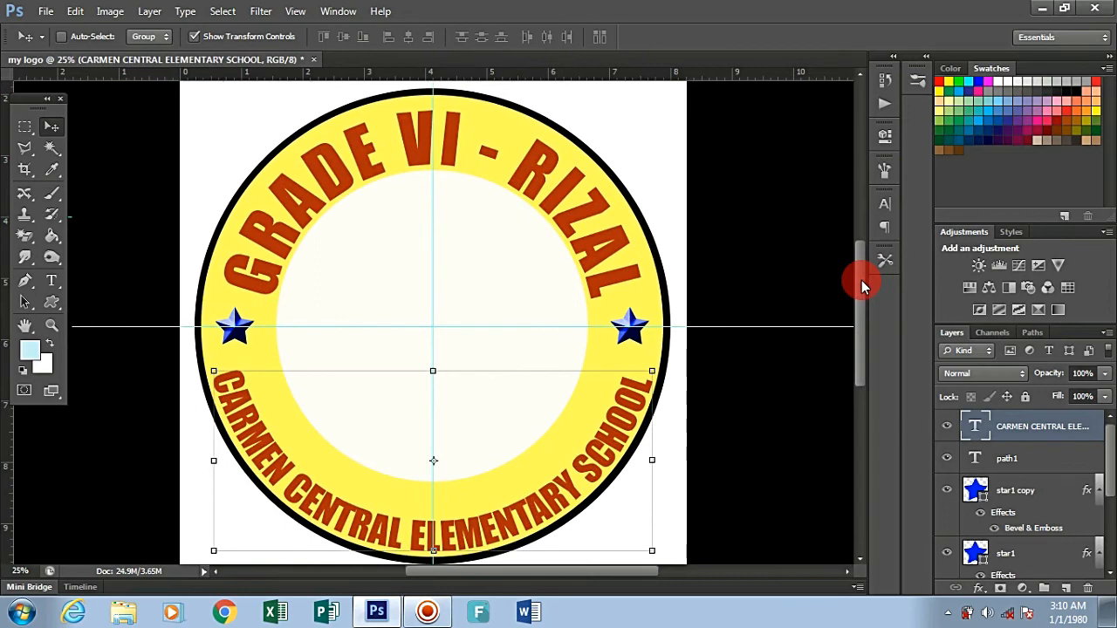
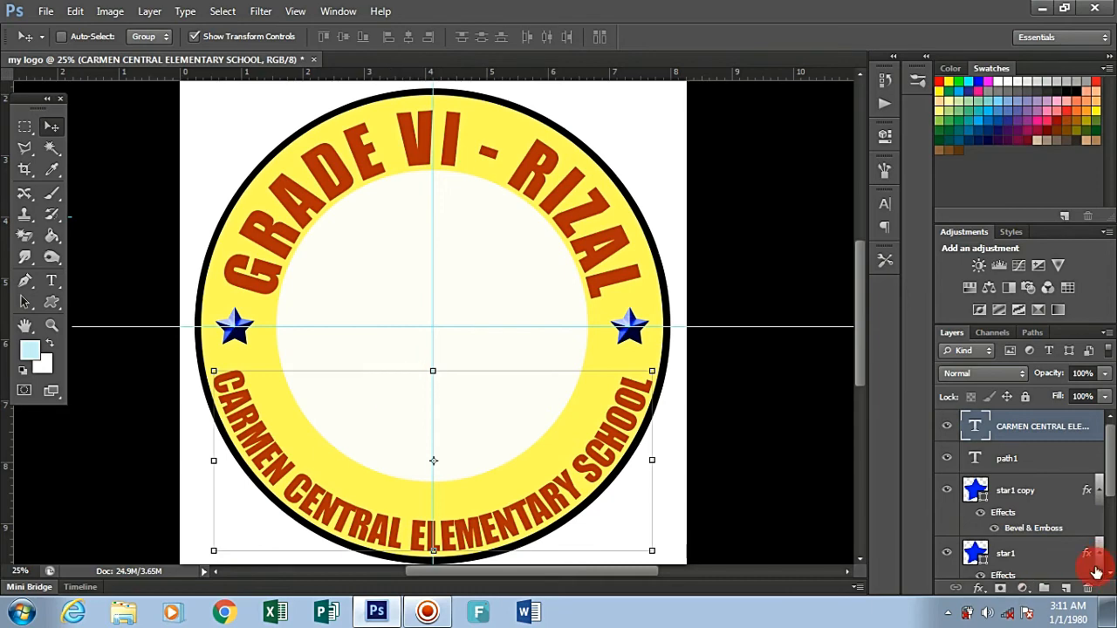
left_click(1068, 591)
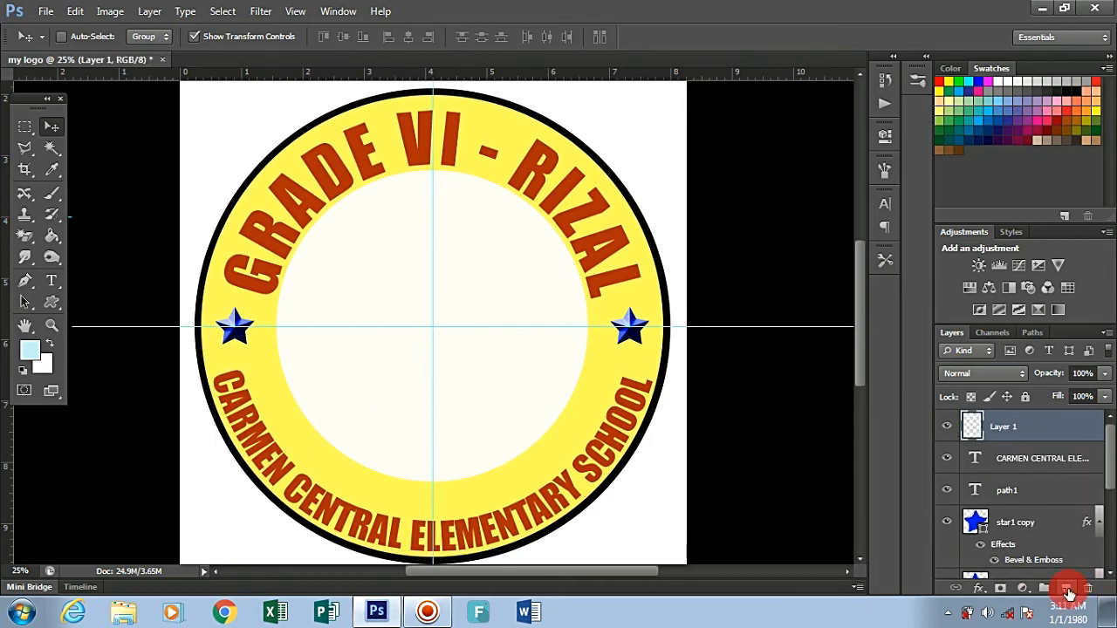
double_click(1004, 426)
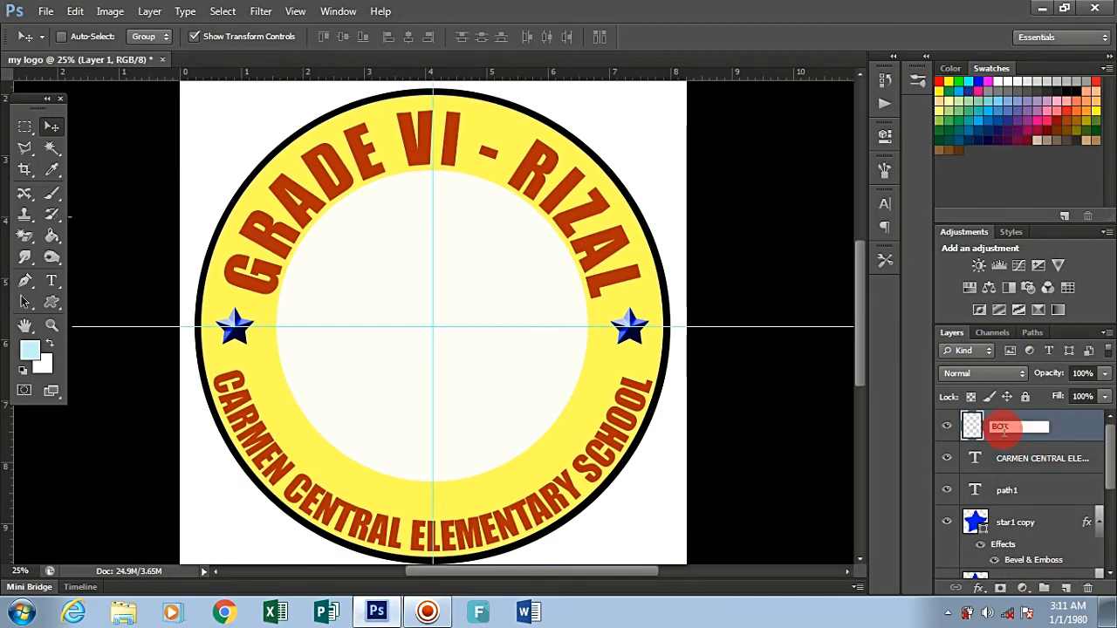
key("Return")
key("Caps_Lock")
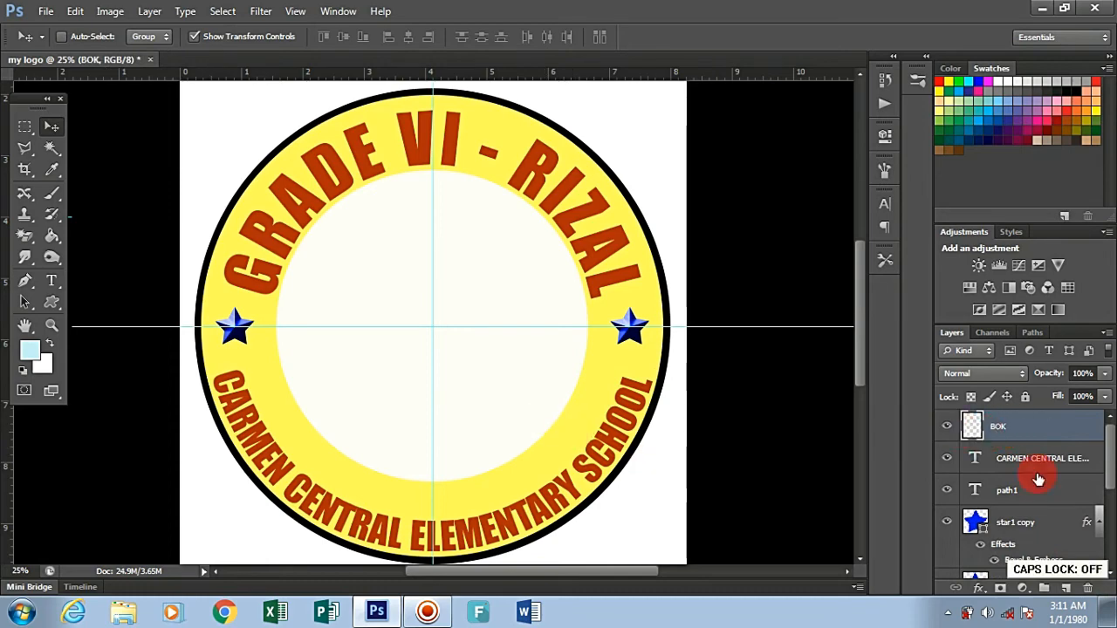
double_click(999, 426)
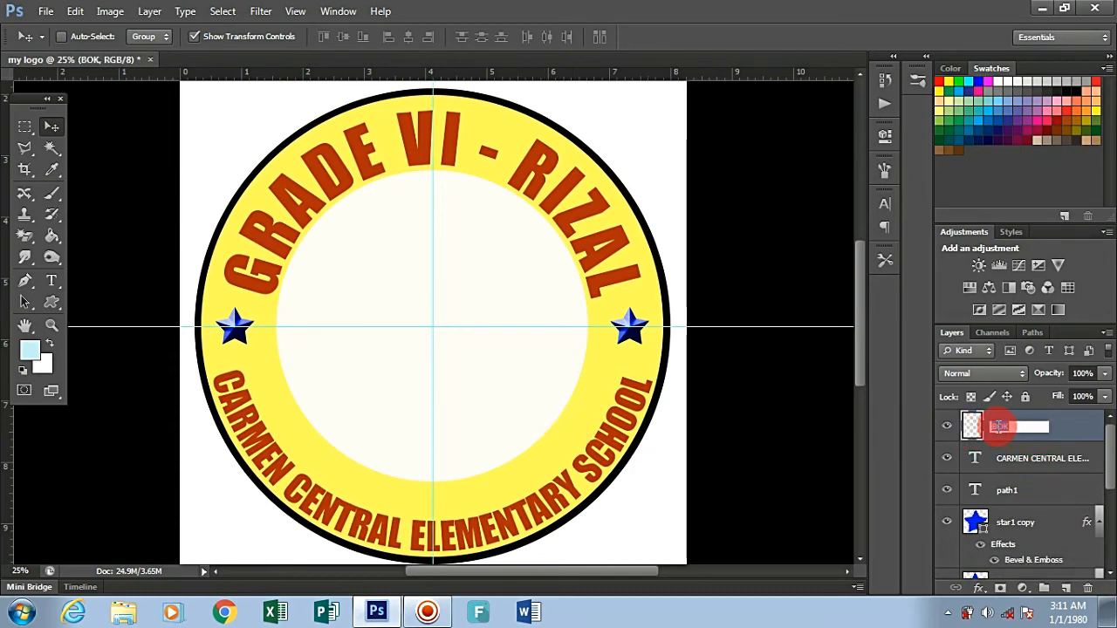
key("Return")
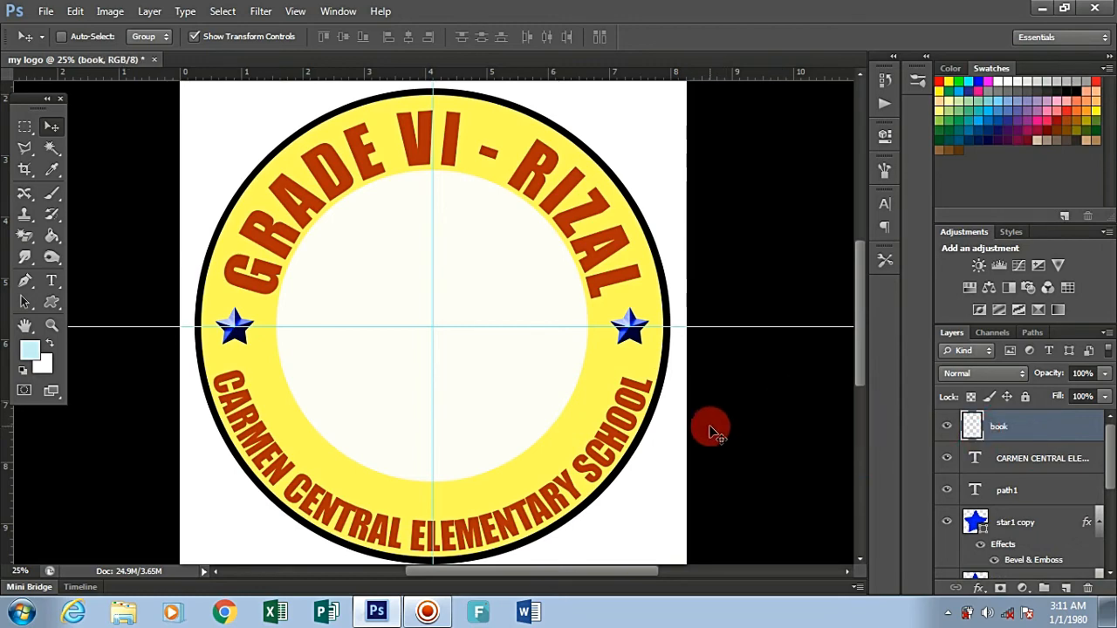
Step: Place a horizontal guide slightly above the logo's centre guide, and set the Pen tool to Shape mode with a medium brown fill
left_click(27, 280)
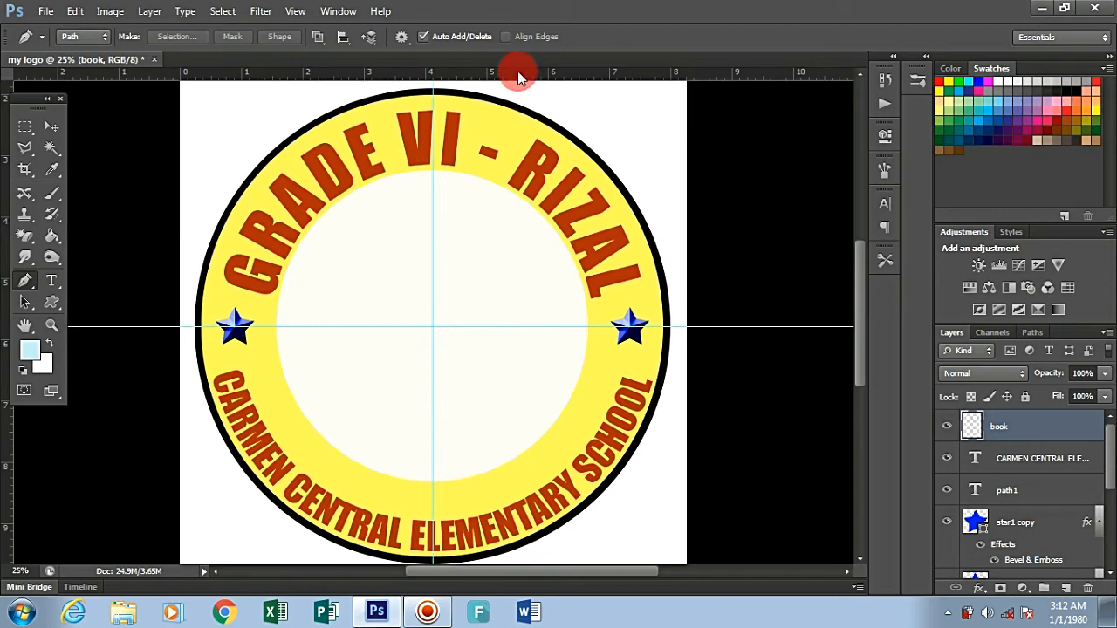
left_click_drag(517, 71, 535, 279)
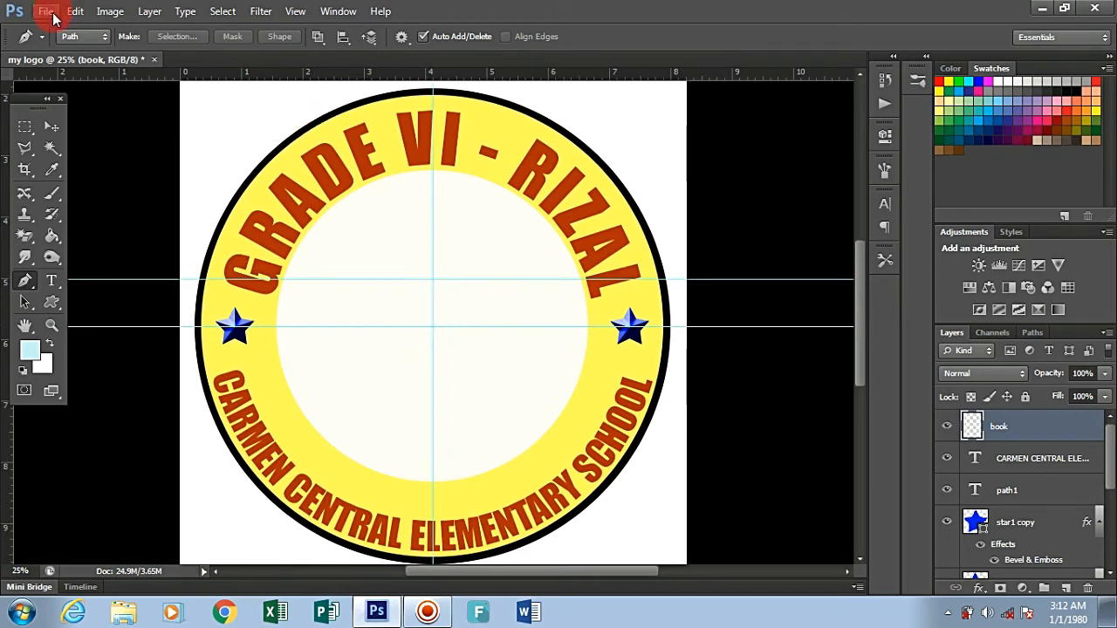
left_click(73, 36)
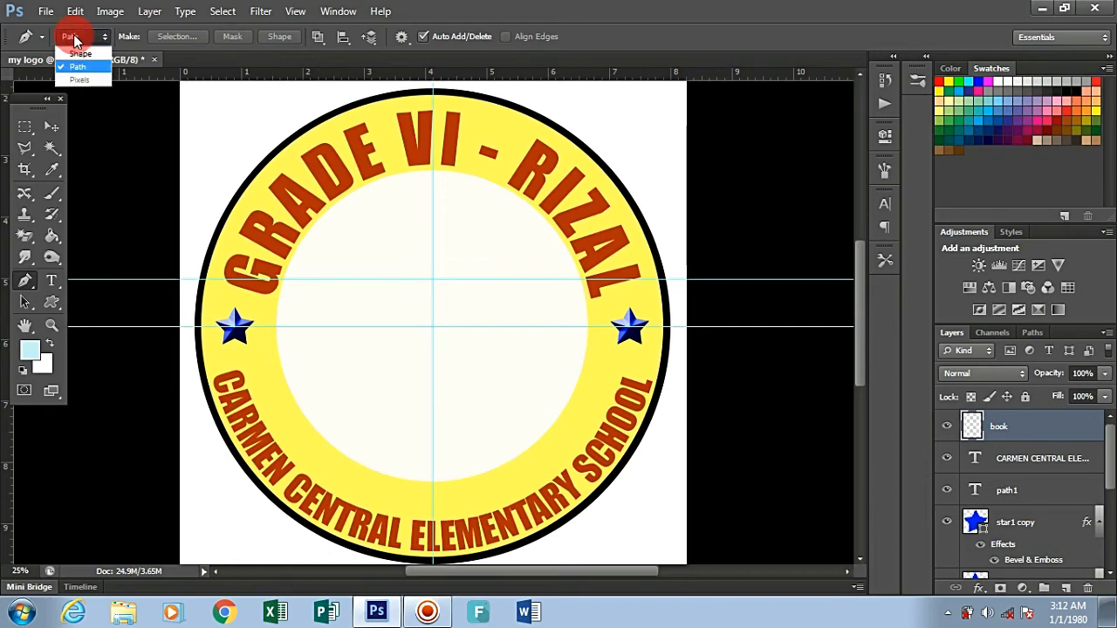
left_click(80, 54)
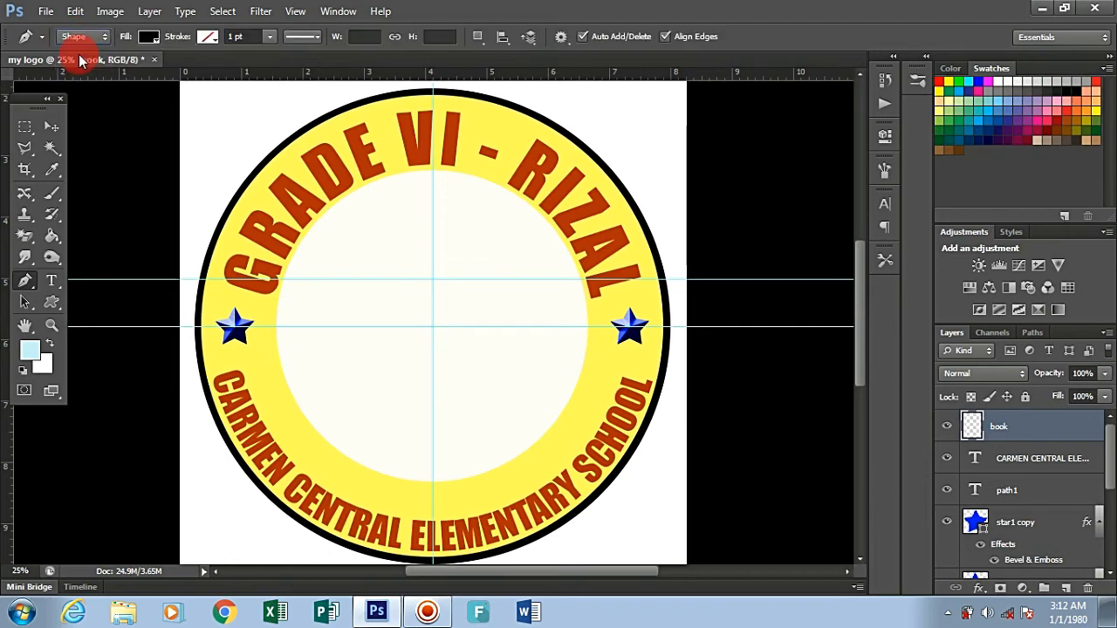
left_click(148, 40)
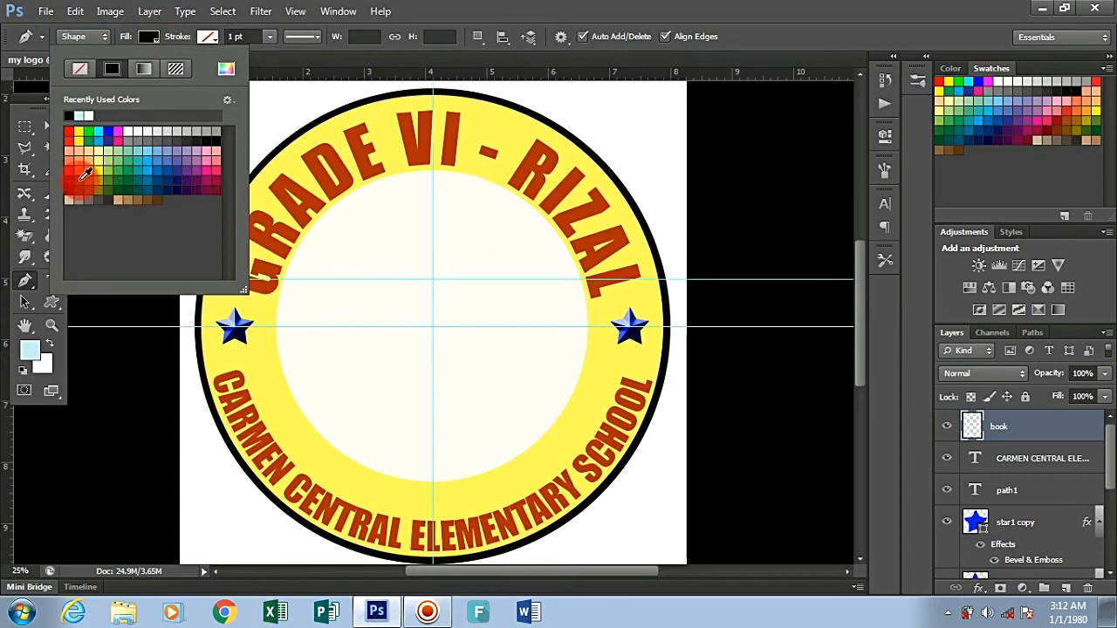
left_click(150, 200)
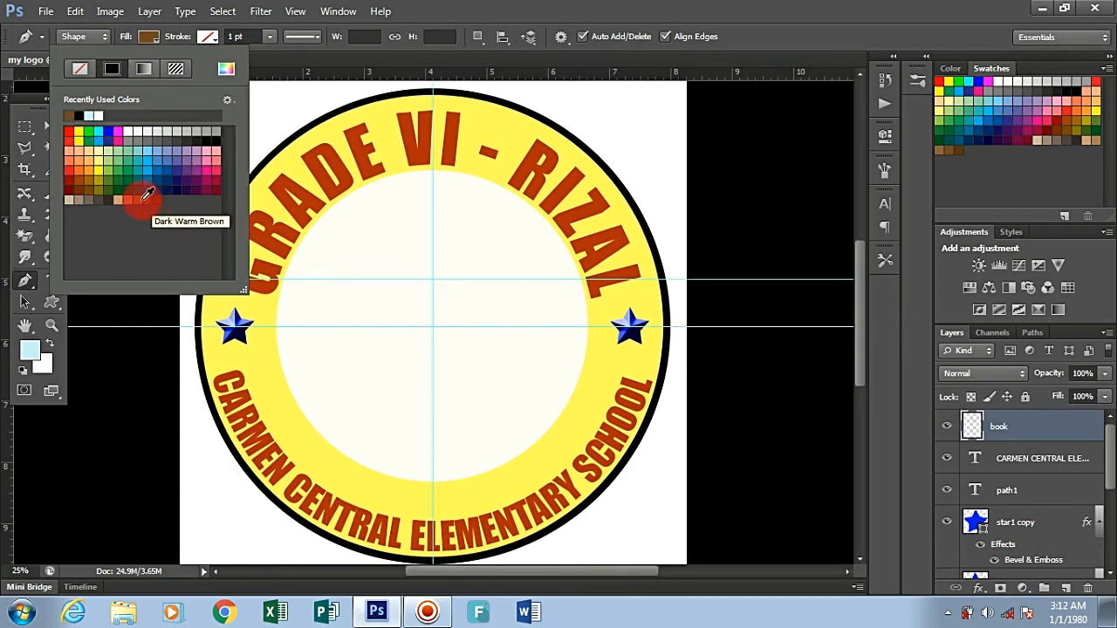
left_click(138, 200)
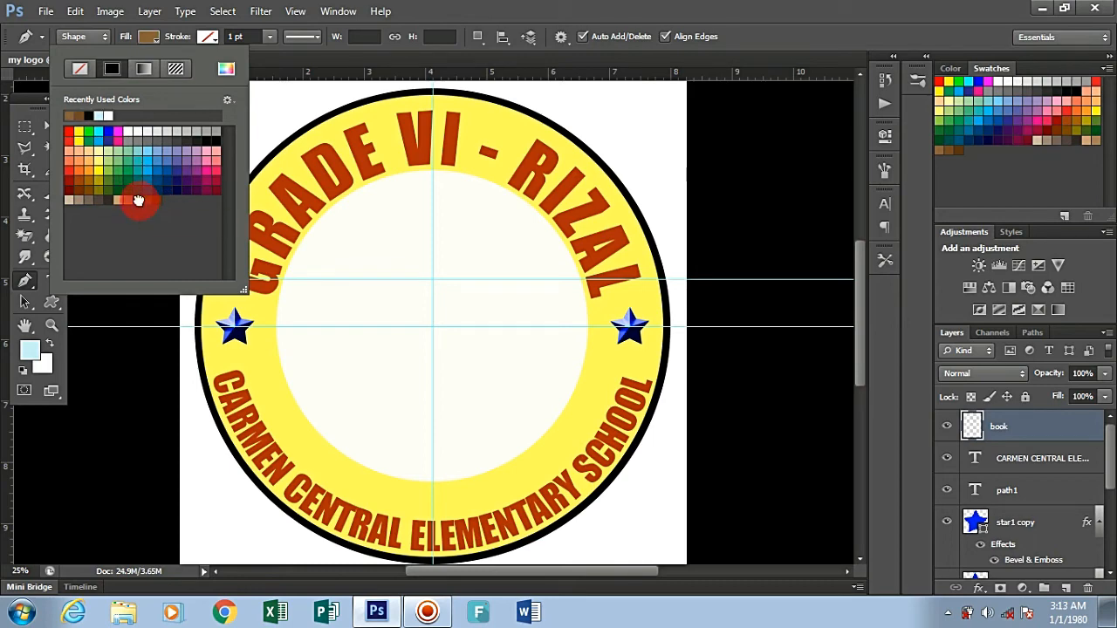
left_click(143, 37)
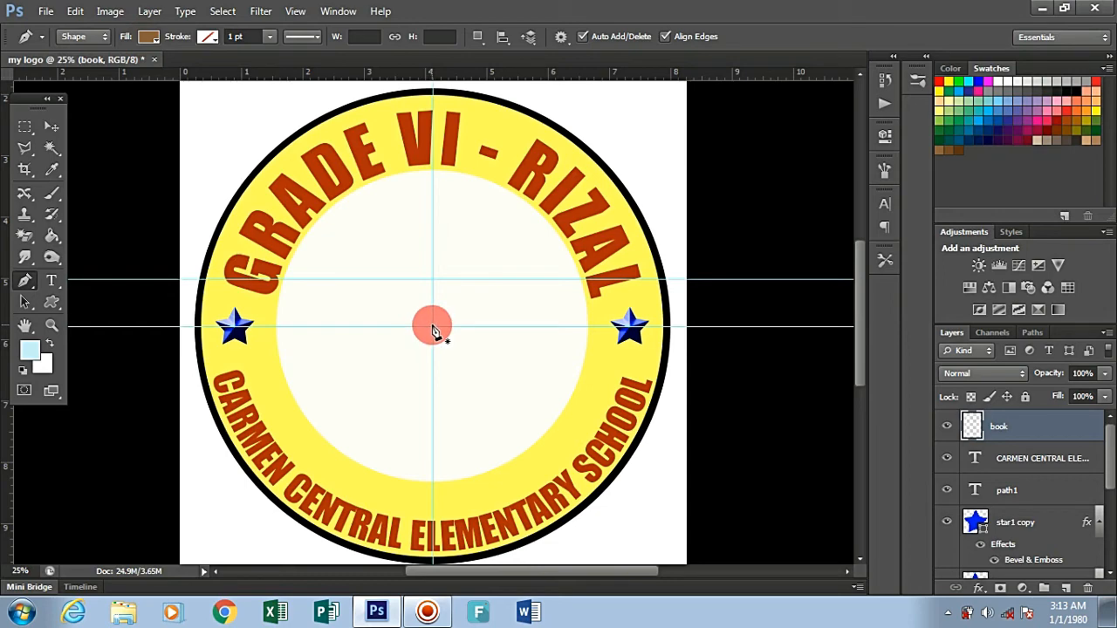
Step: Draw the right half of an open book as a closed brown shape with curved upper, outer and lower edges along the centre guide
left_click(433, 328)
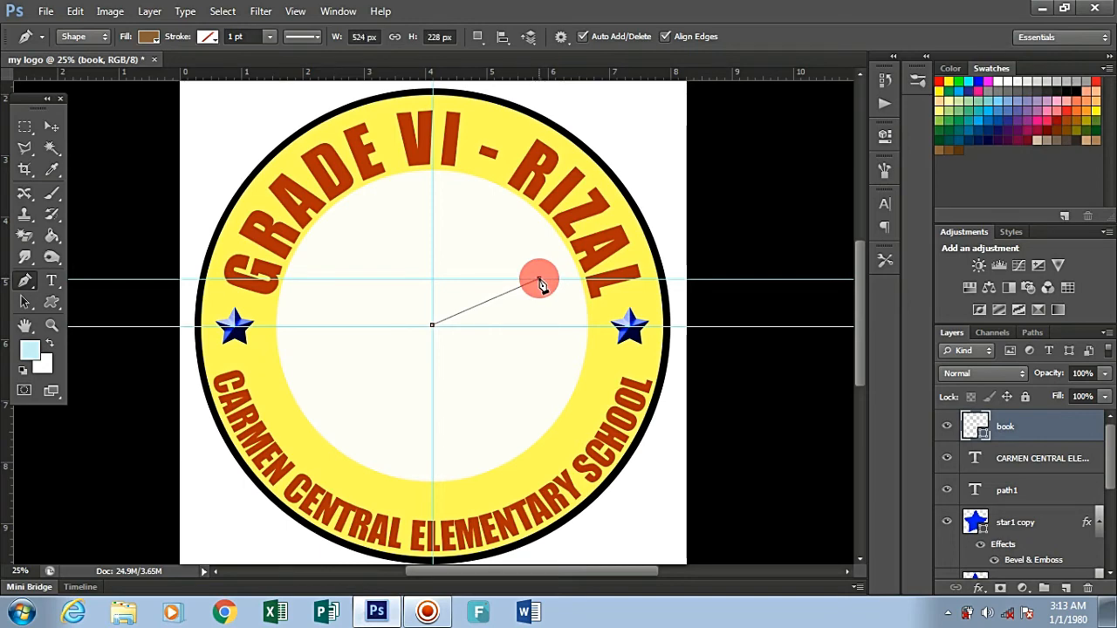
left_click_drag(538, 279, 619, 282)
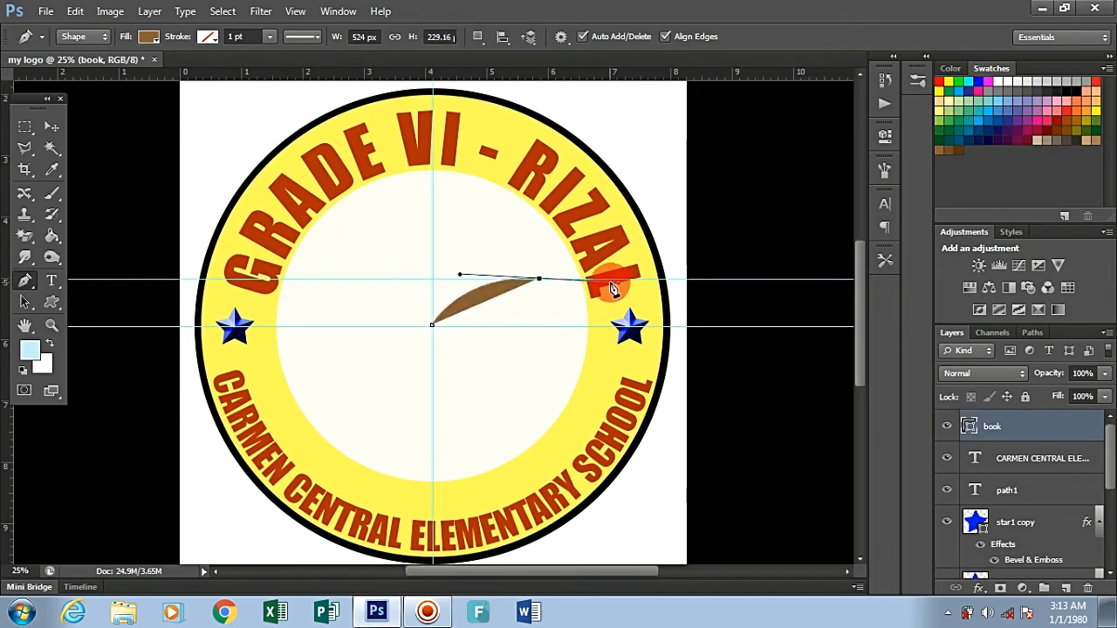
left_click(539, 282)
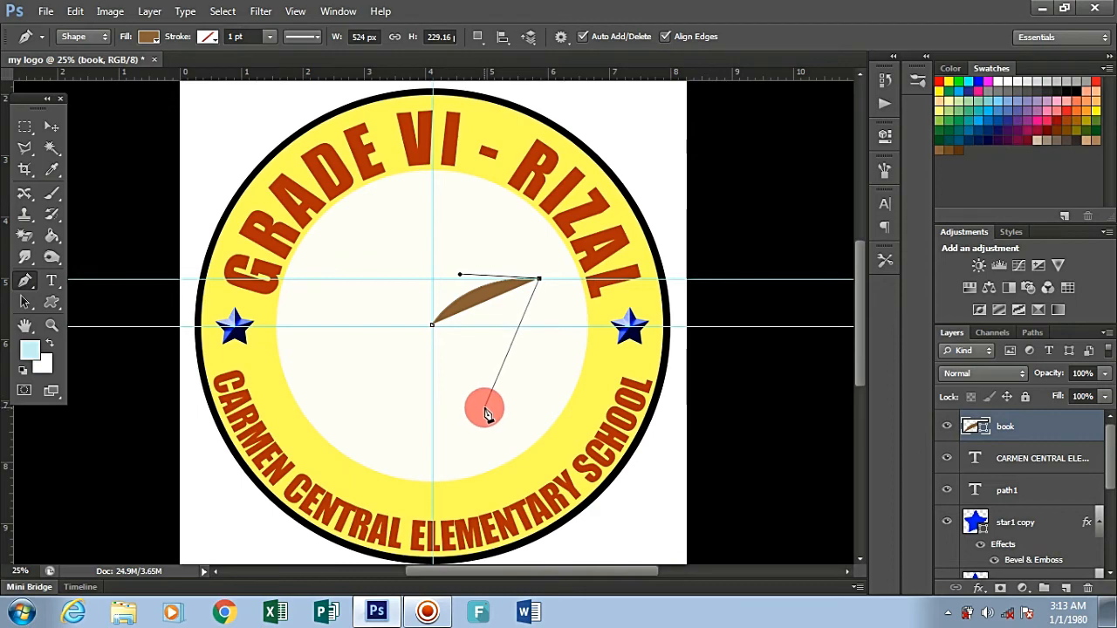
left_click(479, 408)
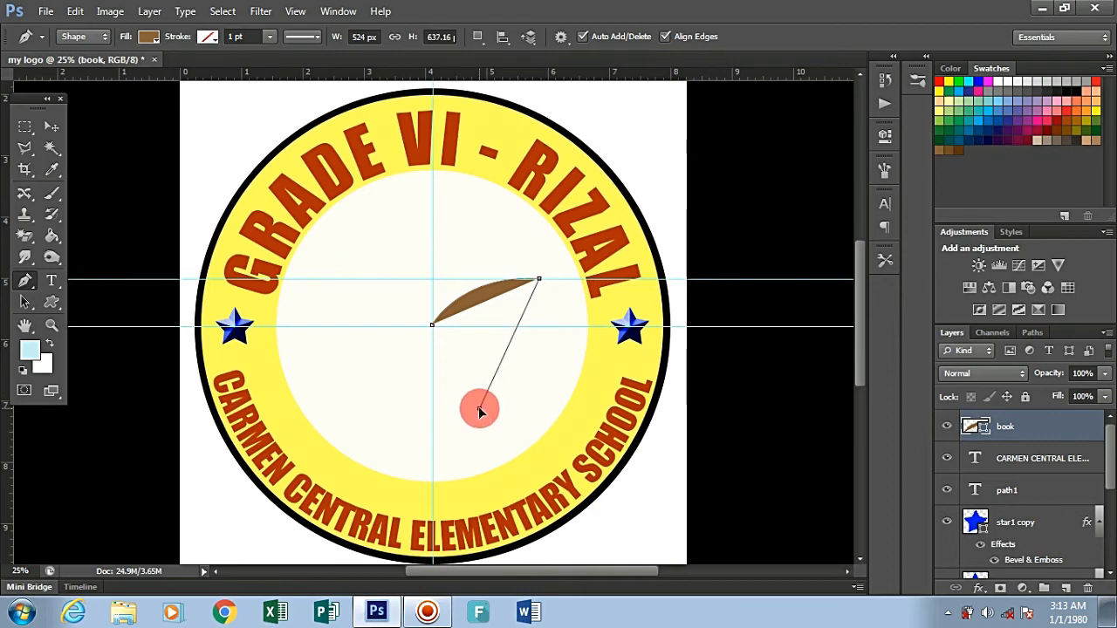
left_click_drag(479, 412, 477, 454)
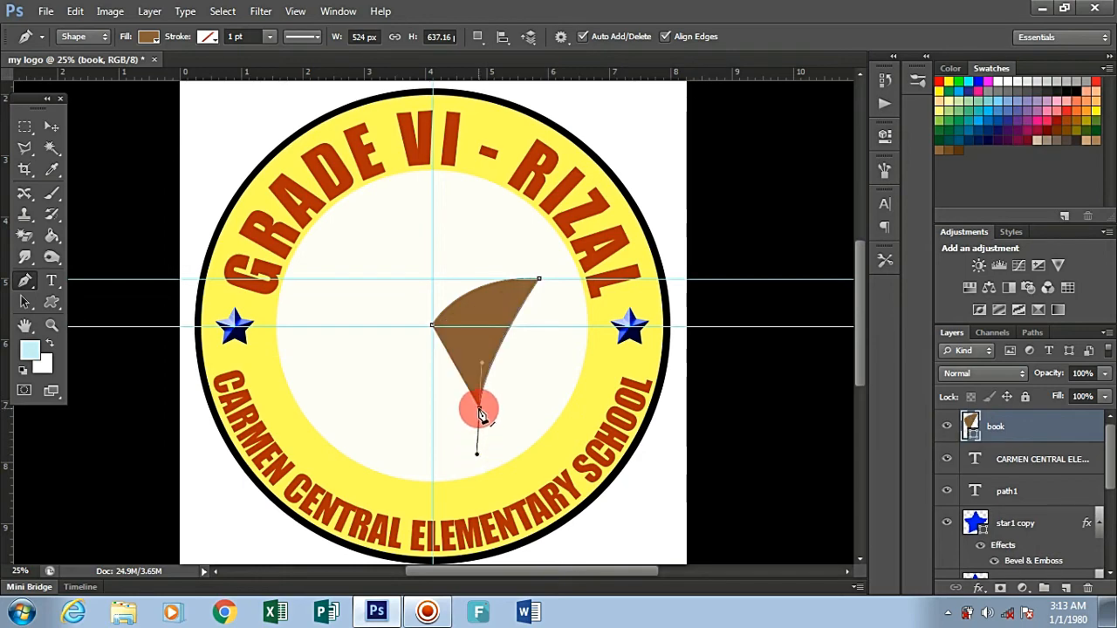
left_click_drag(479, 414, 419, 442)
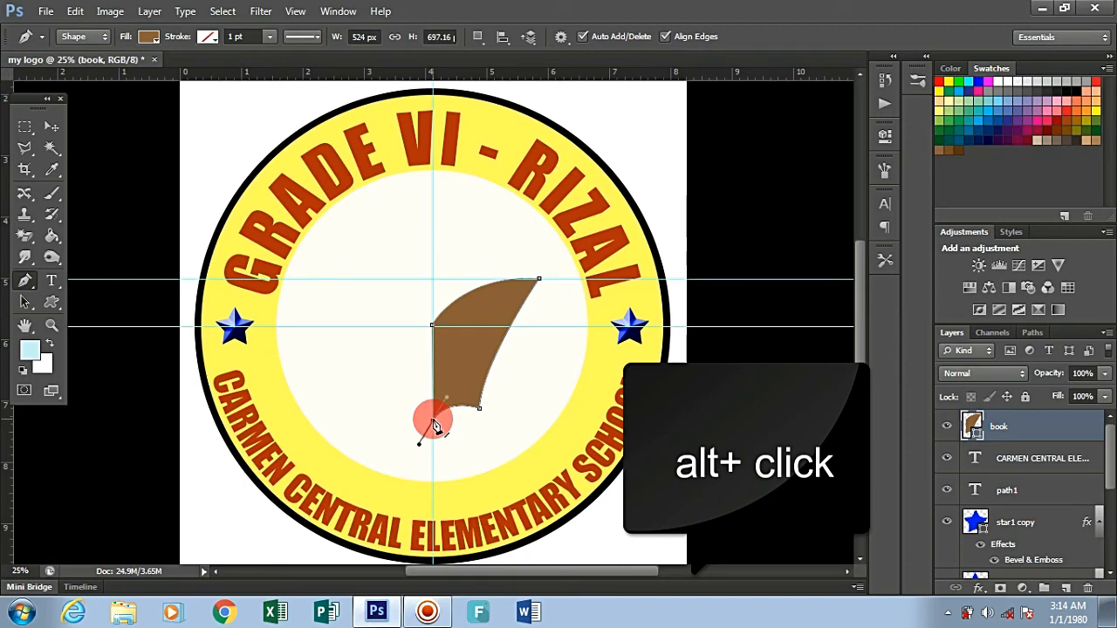
left_click(434, 425, "alt")
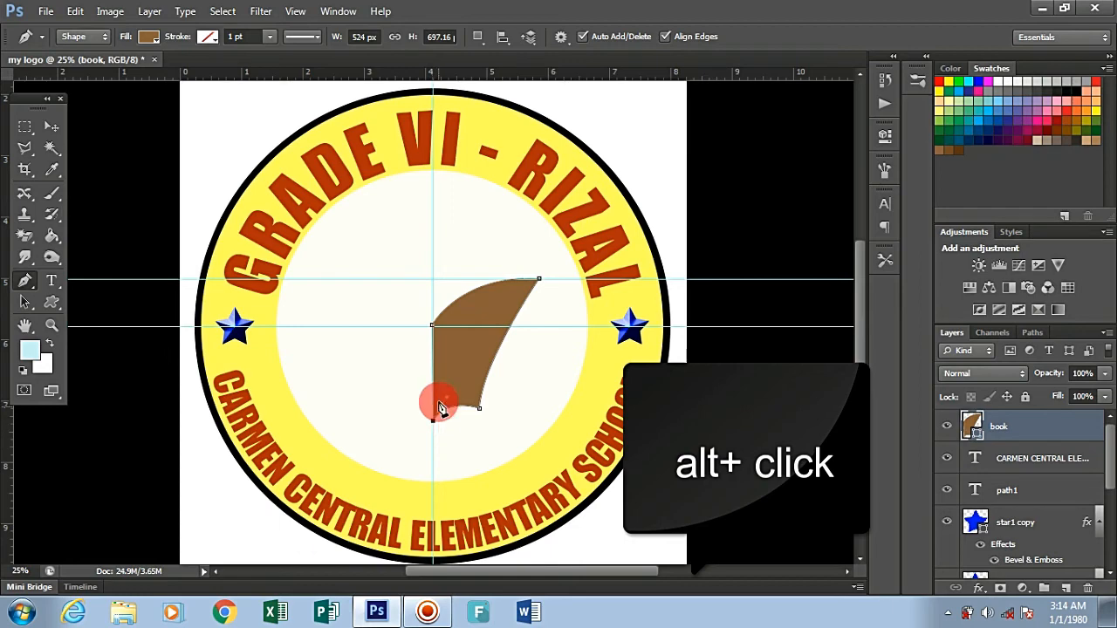
left_click(434, 329)
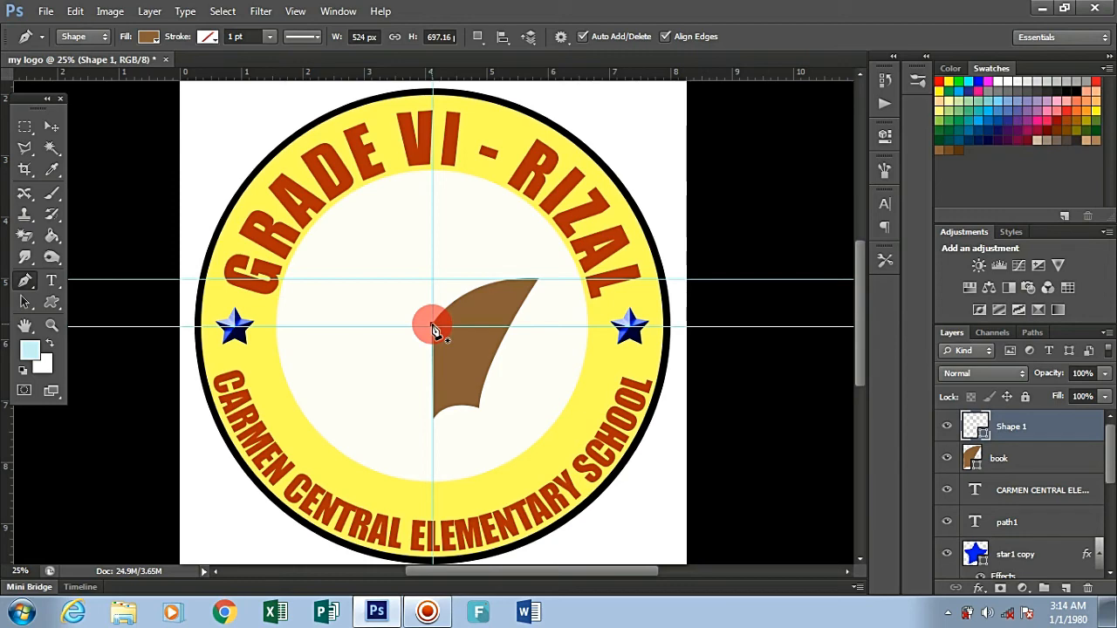
Step: Check the book and Shape 1 layers by toggling their visibility, and delete the stray Shape 1 layer
left_click(432, 325)
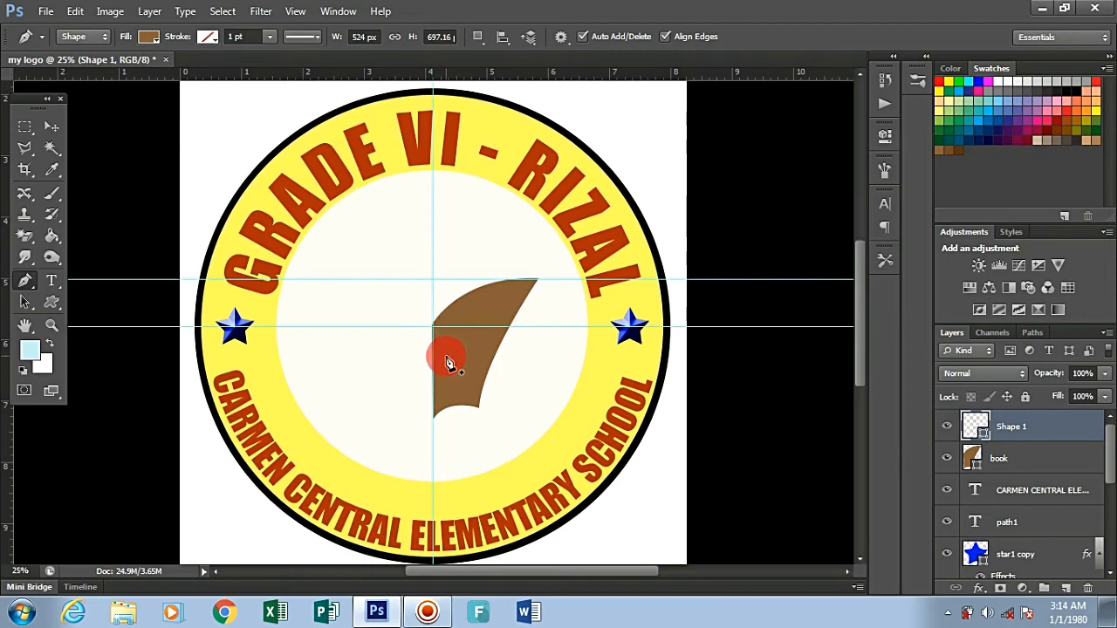
left_click(948, 461)
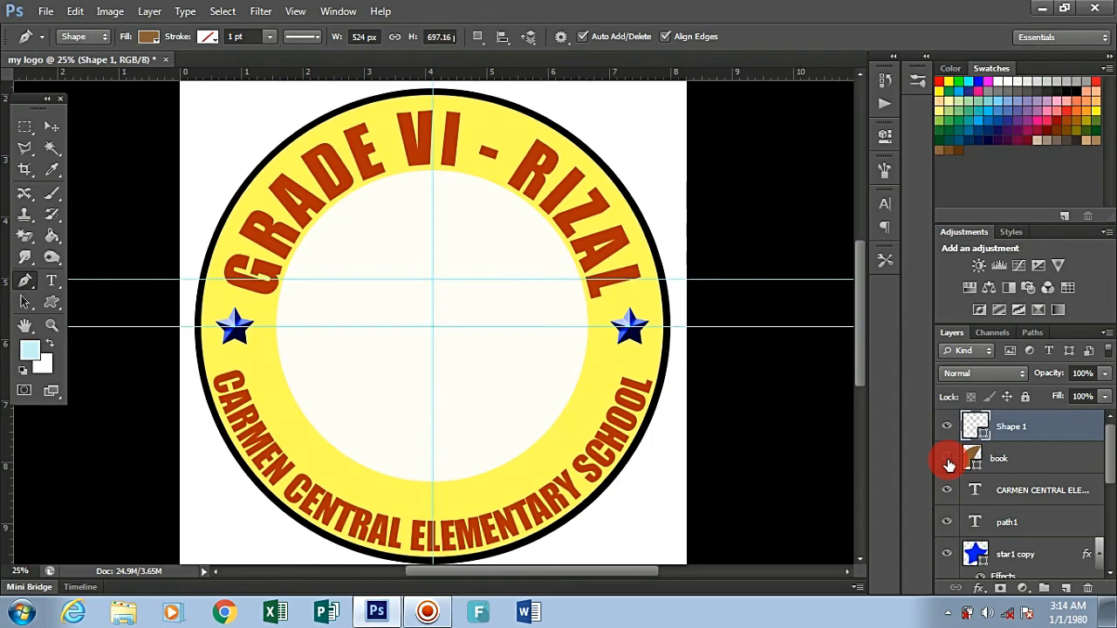
left_click(949, 462)
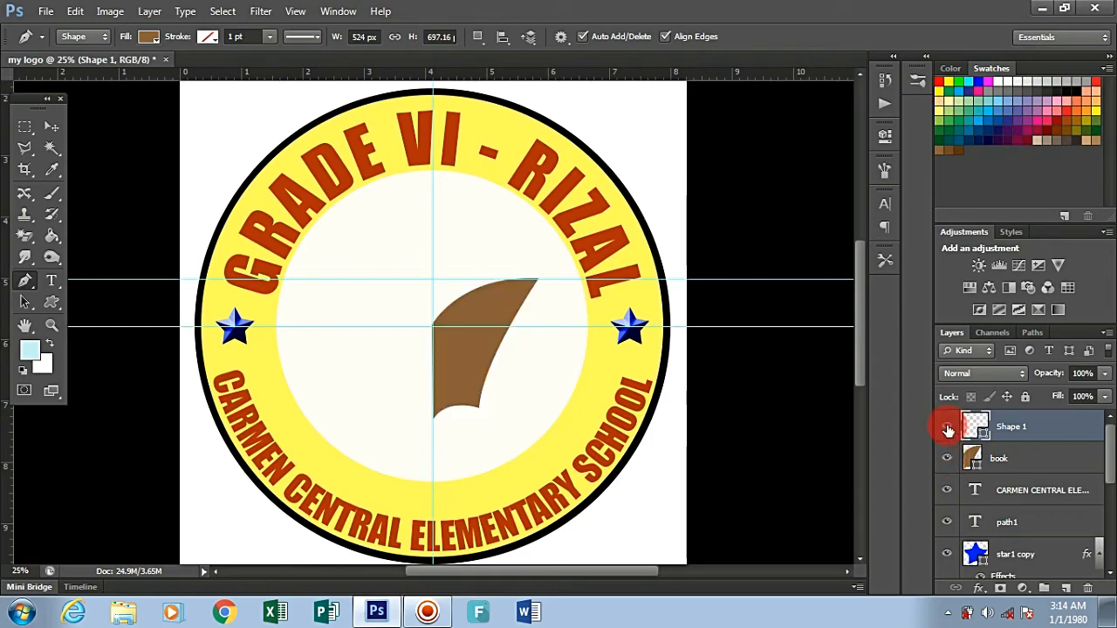
left_click(947, 429)
left_click(948, 429)
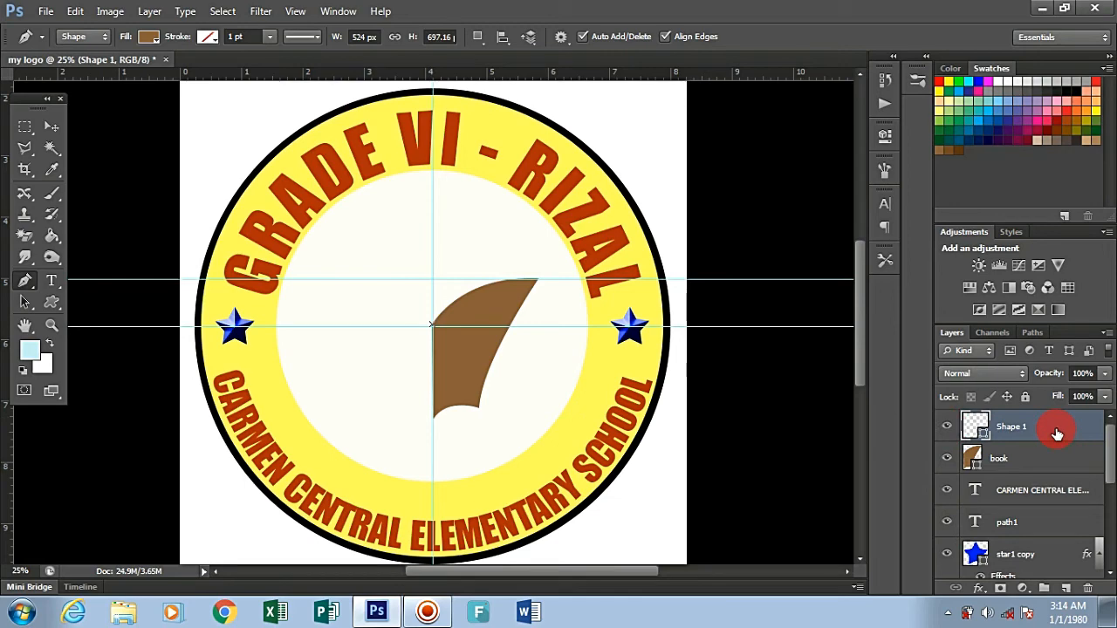
key("Delete")
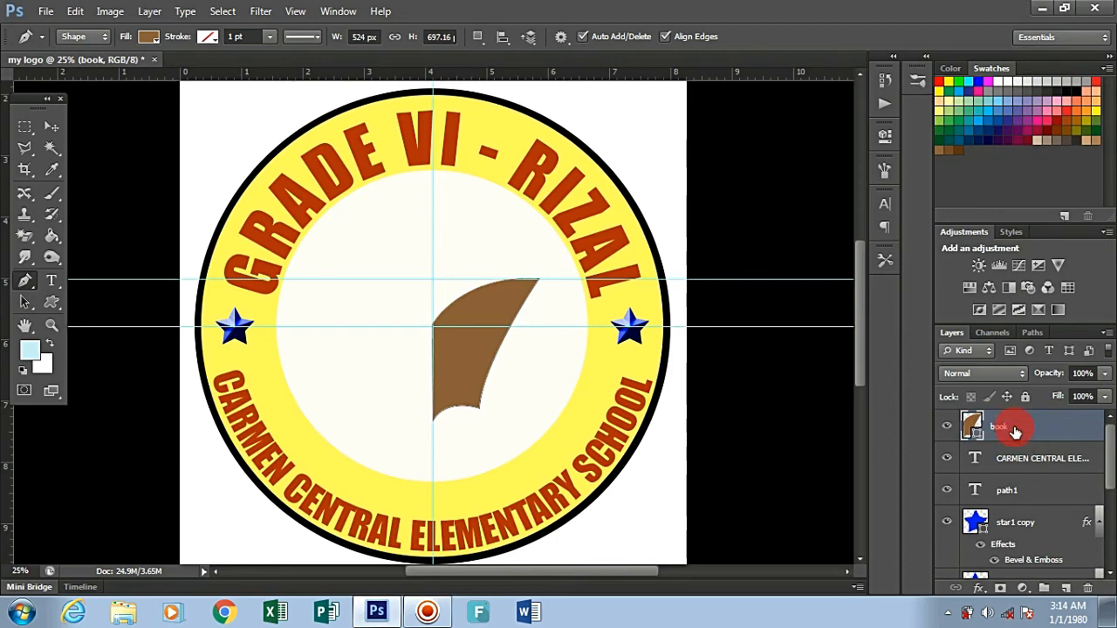
Step: Duplicate the book layer and place the copy's Free Transform reference point at the middle of its left edge
key("ctrl+j")
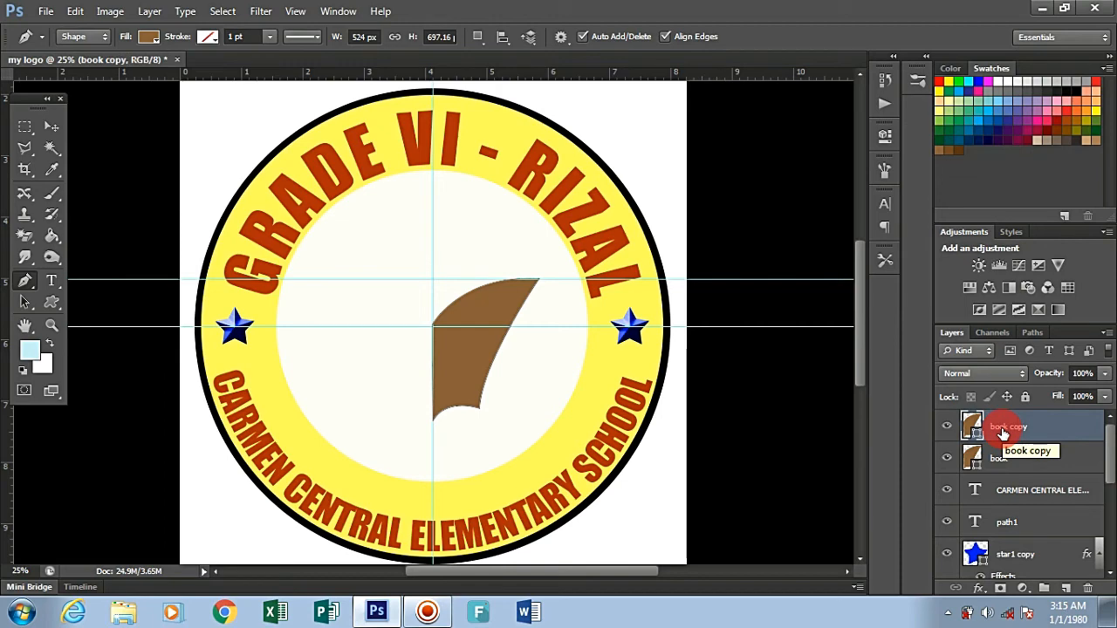
key("ctrl+t")
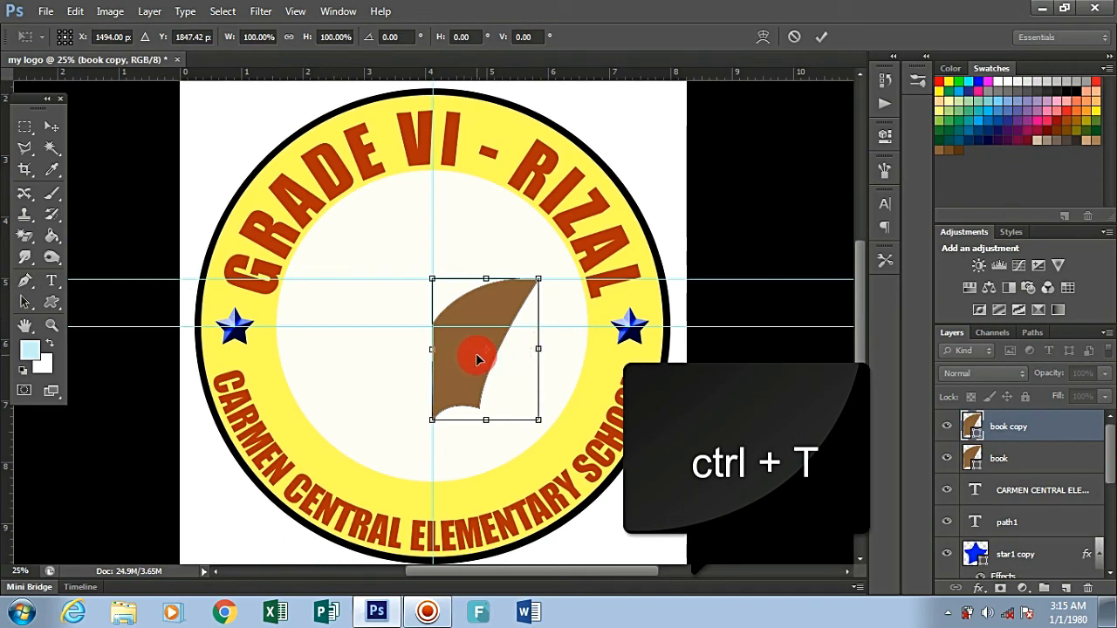
left_click_drag(485, 350, 436, 351)
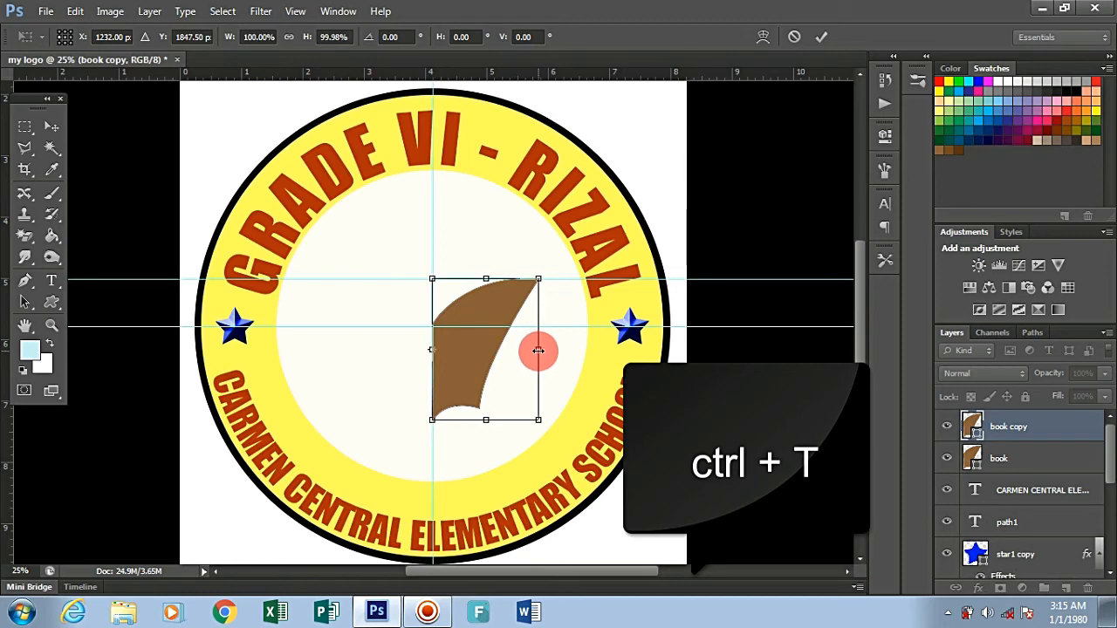
Step: Try narrowing the book copy from its outer edge, and reset its horizontal scale to 100%
left_click_drag(538, 350, 498, 351)
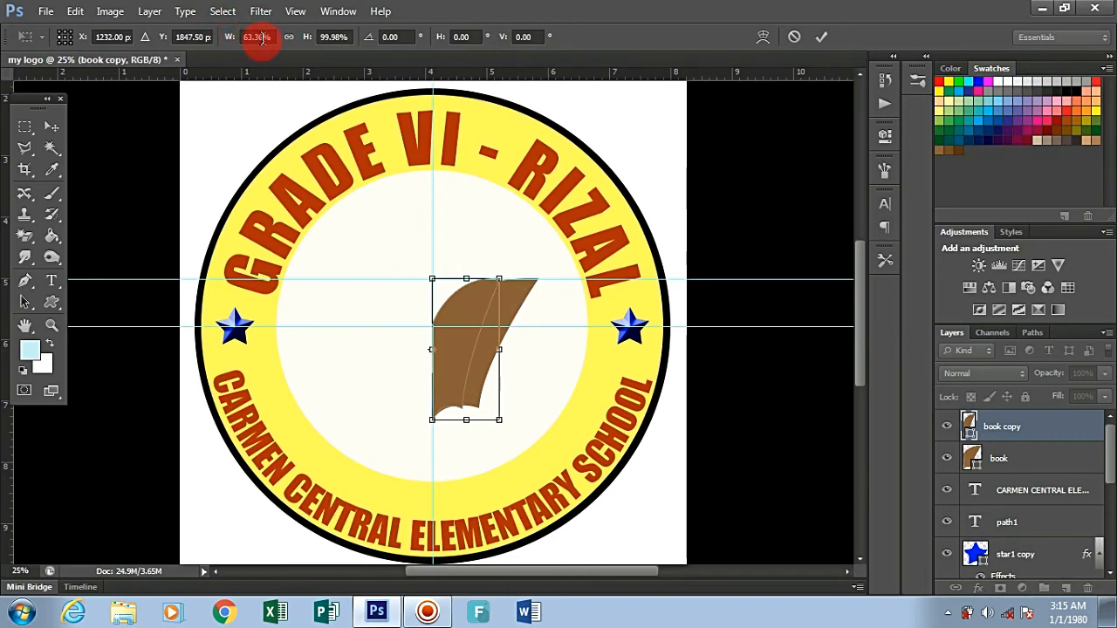
left_click(261, 36)
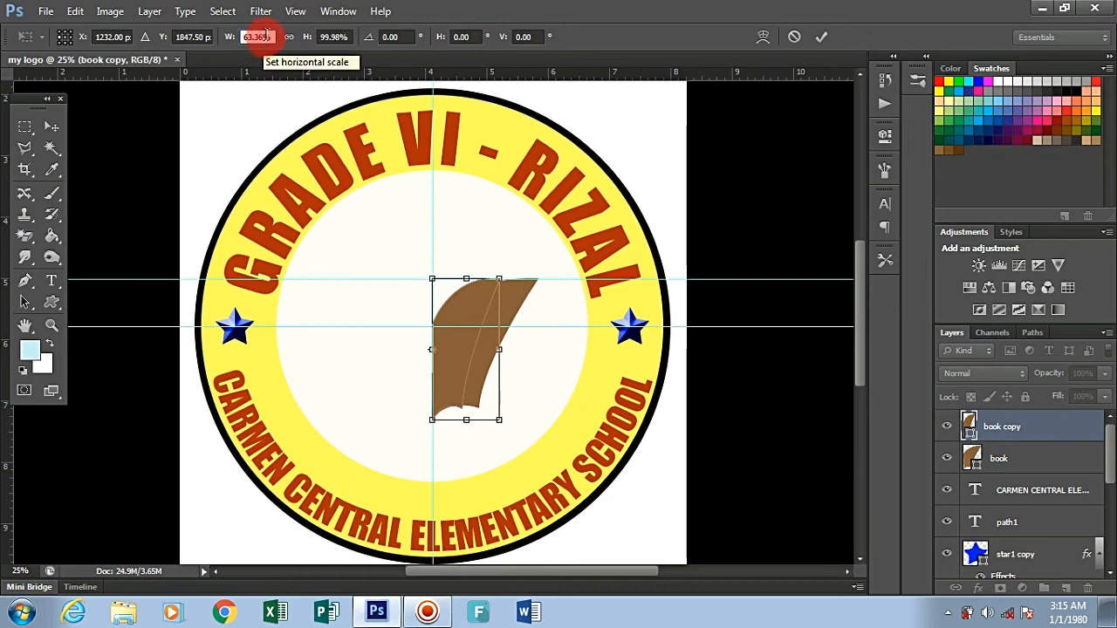
left_click_drag(265, 37, 244, 37)
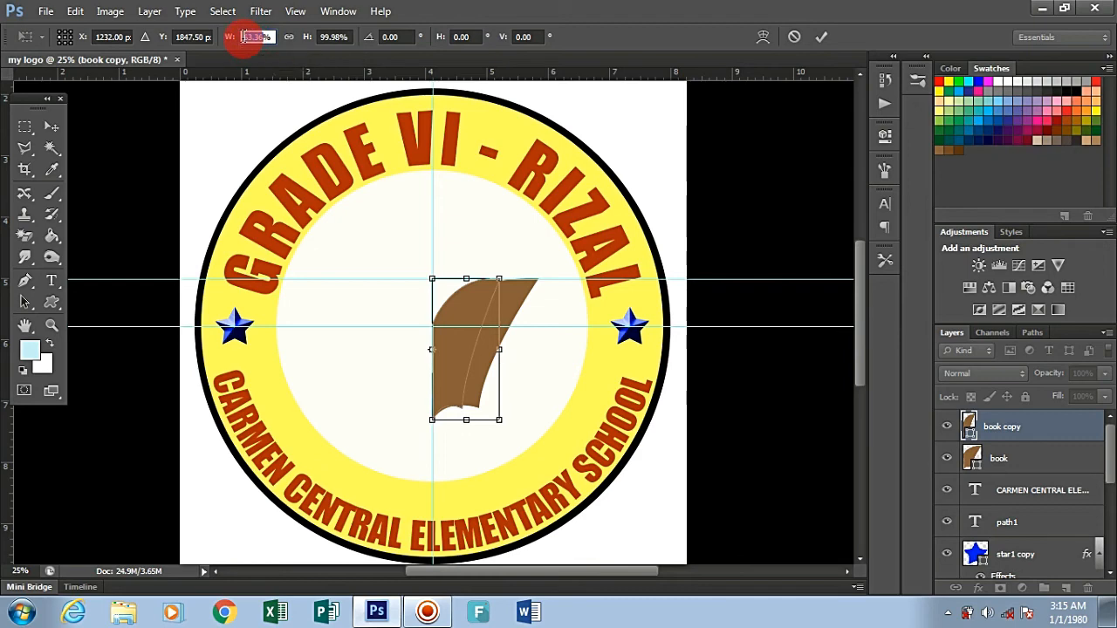
type("10")
key("Return")
type("100")
key("Return")
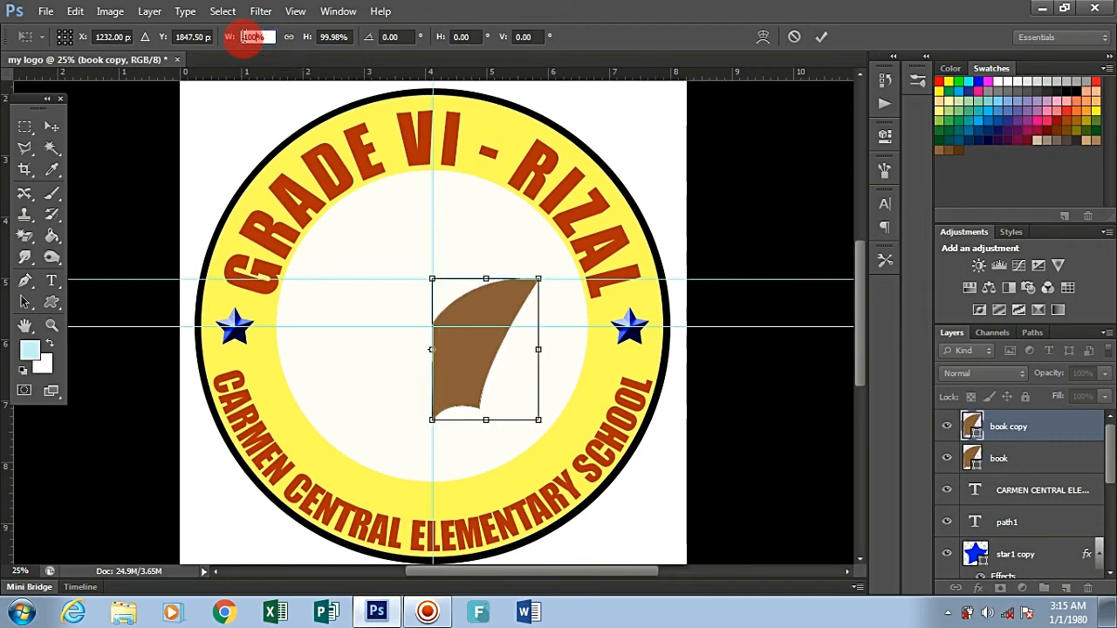
Step: Mirror the book copy across the vertical centre guide by setting its horizontal scale to -100%, and commit the transform
key("BackSpace")
key("BackSpace")
key("BackSpace")
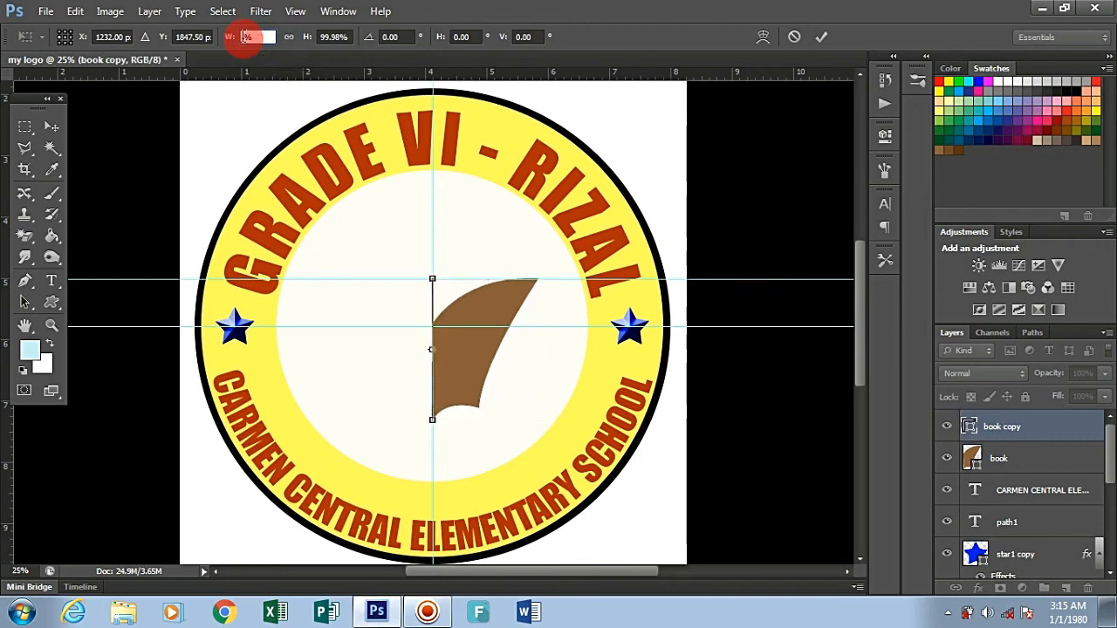
type("-100")
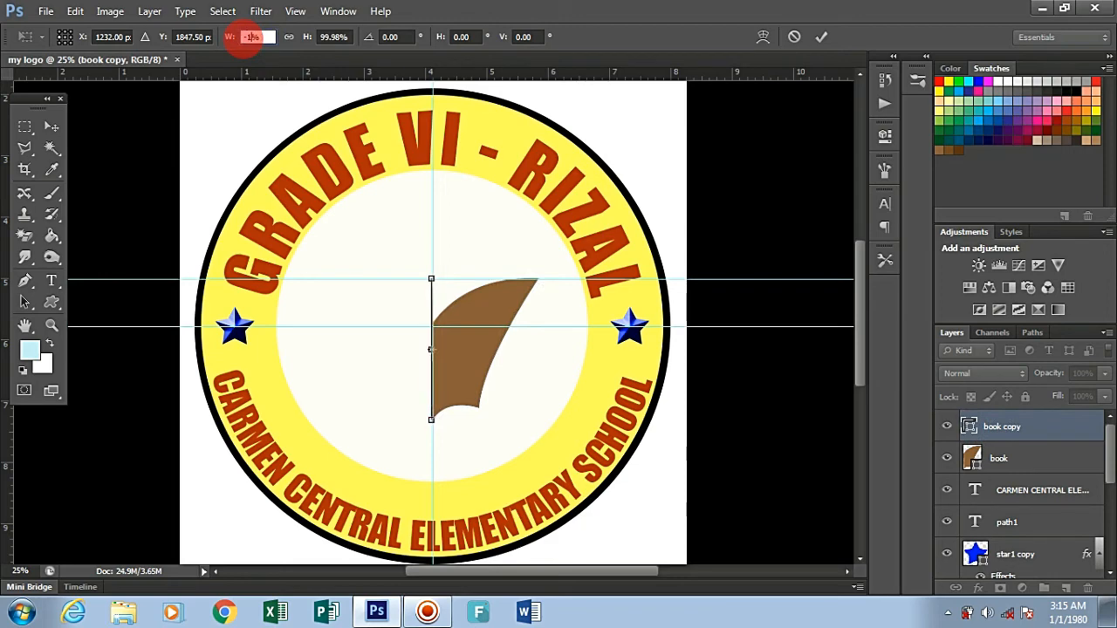
key("Return")
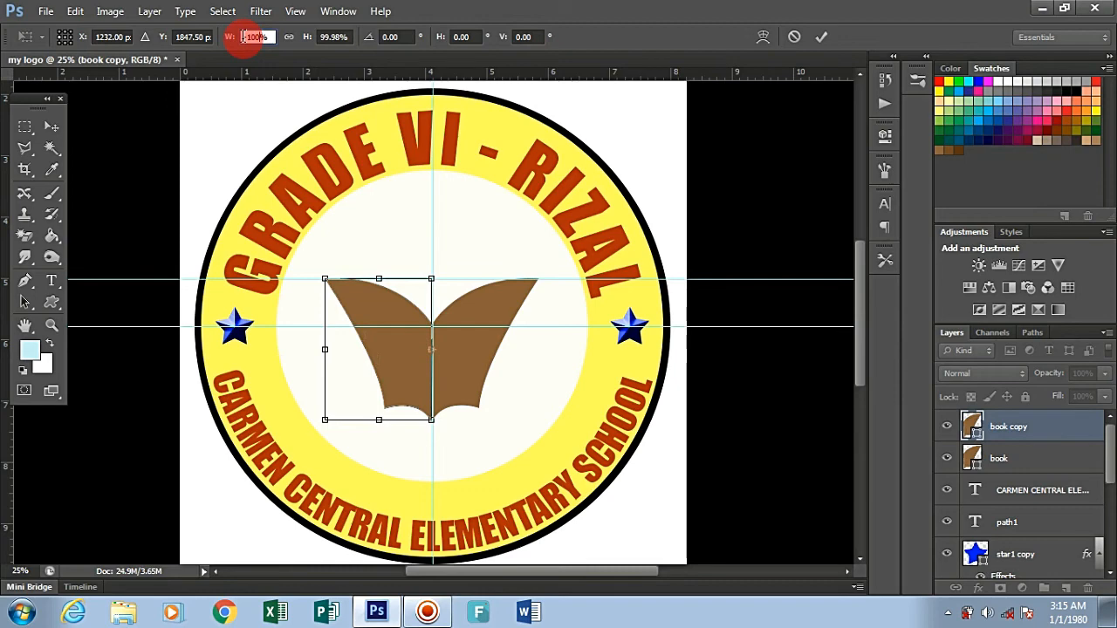
key("Return")
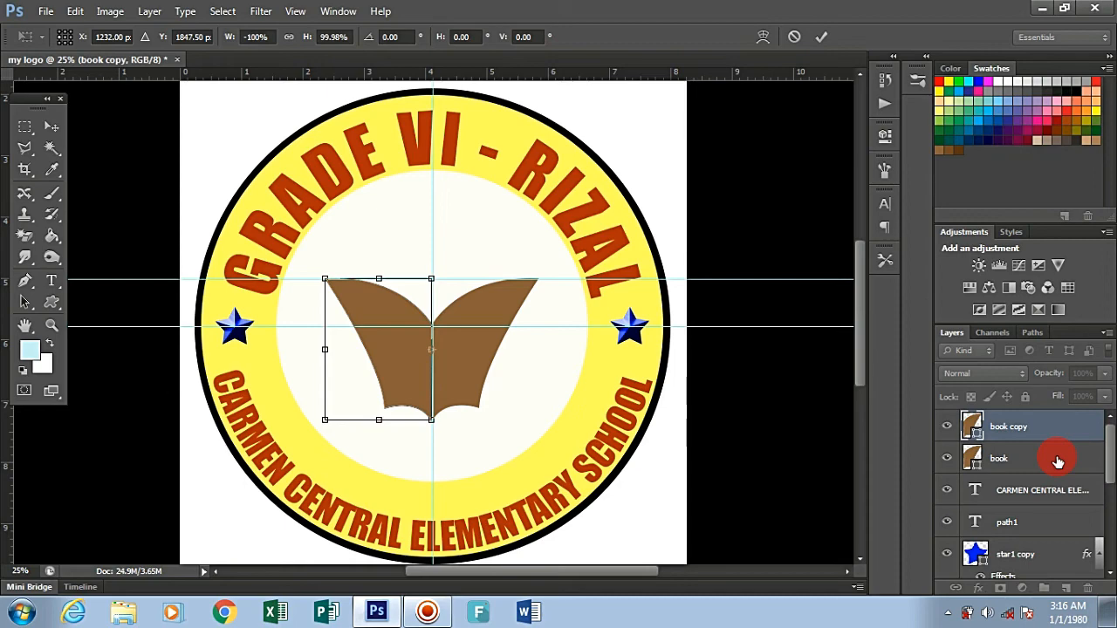
key("Return")
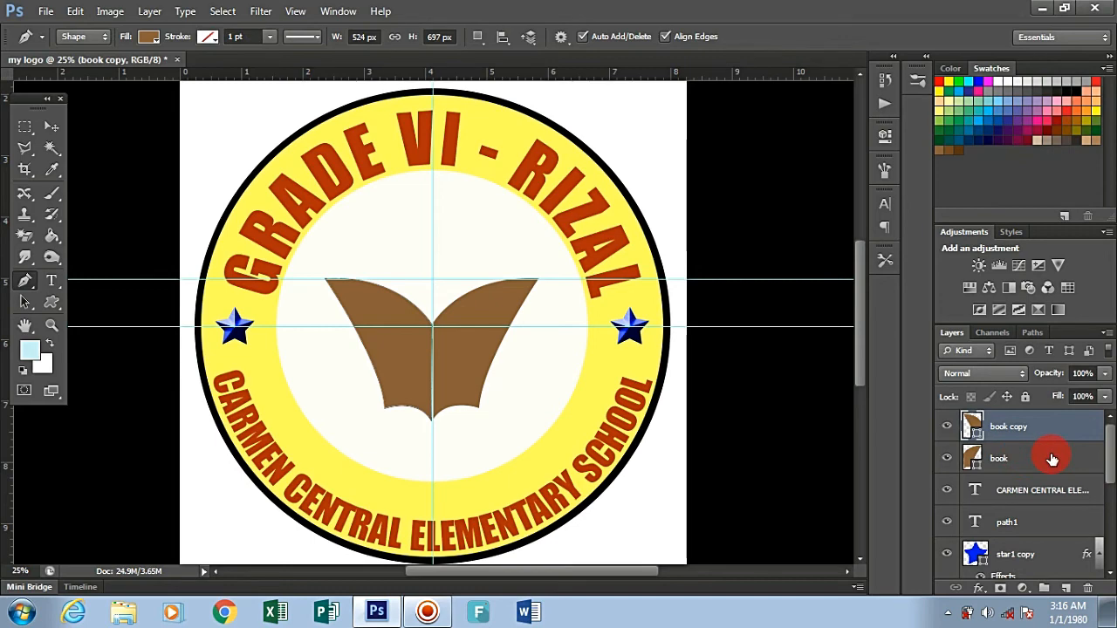
Step: Merge the two book-half shapes into one layer and rename it "book"
left_click(1052, 459, "shift")
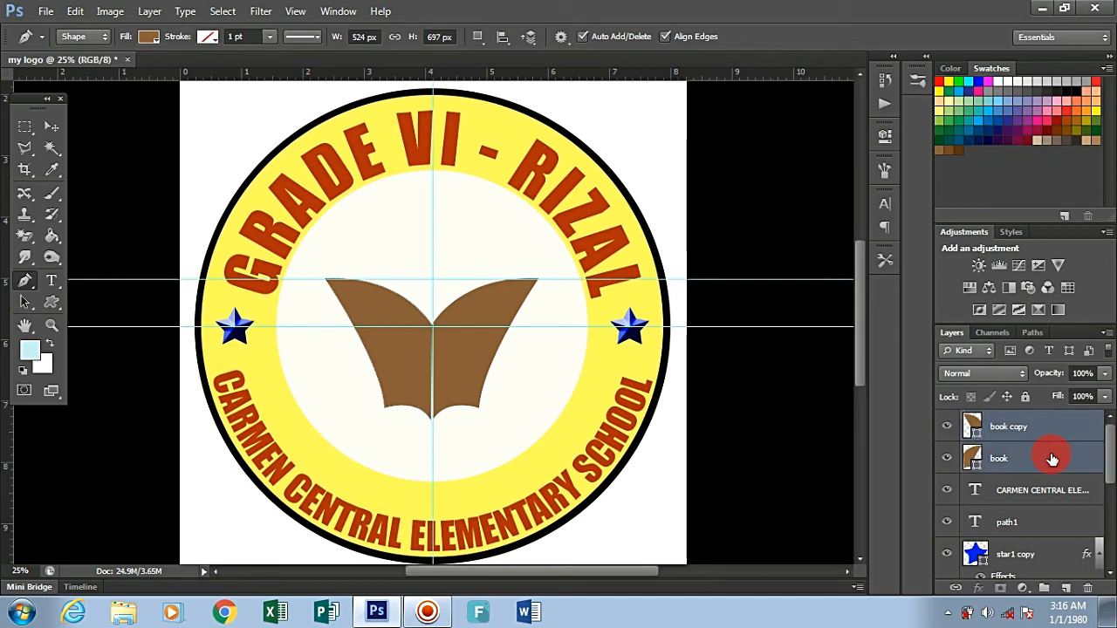
right_click(1052, 459)
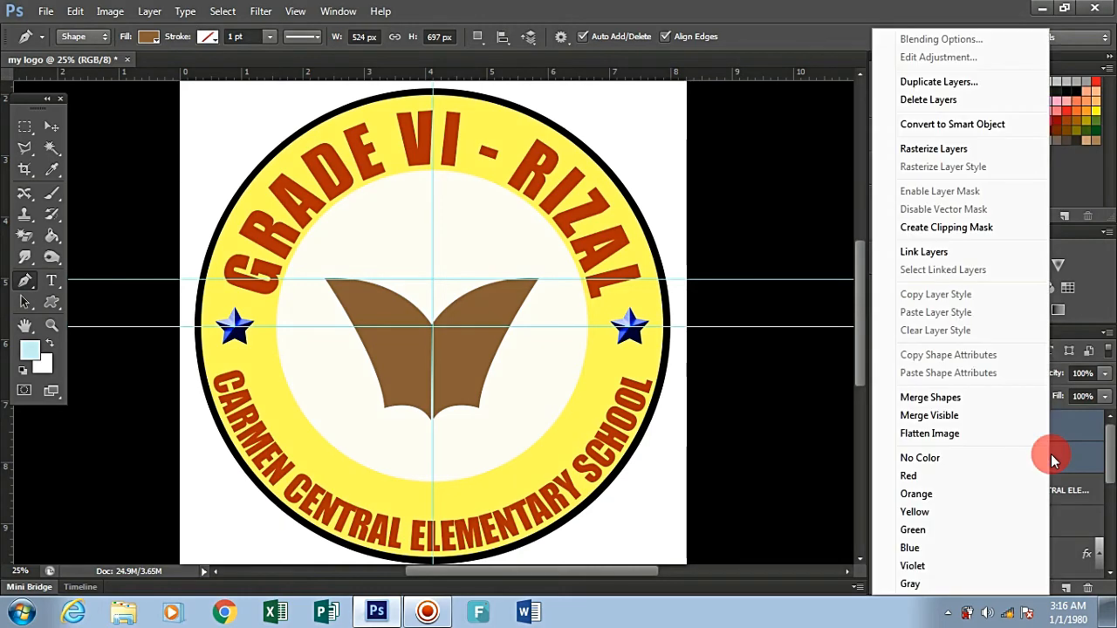
left_click(930, 398)
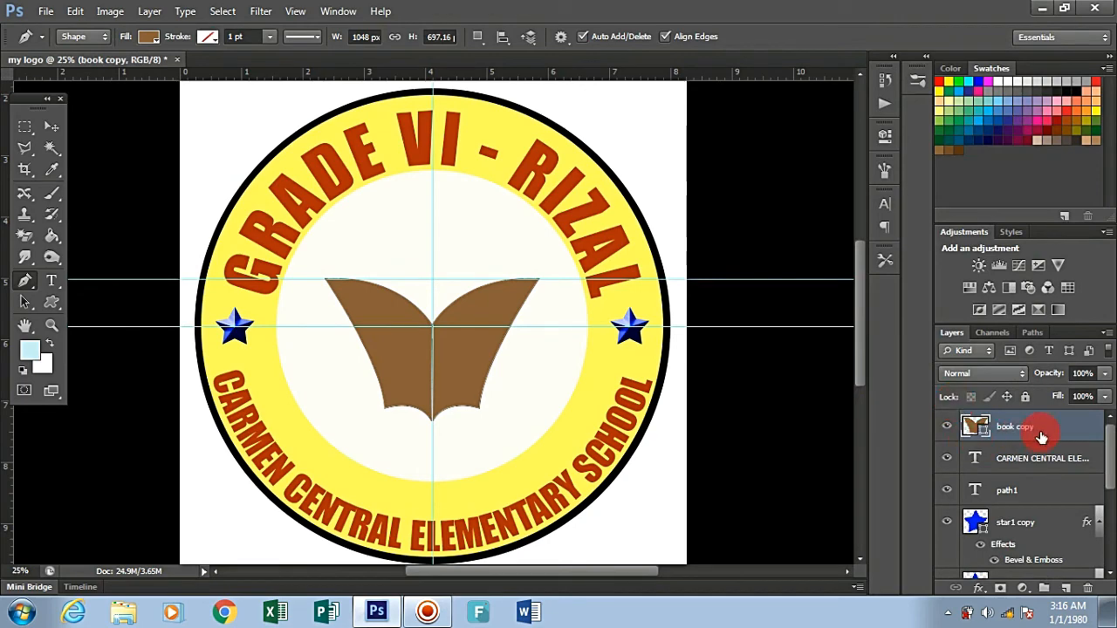
double_click(1019, 427)
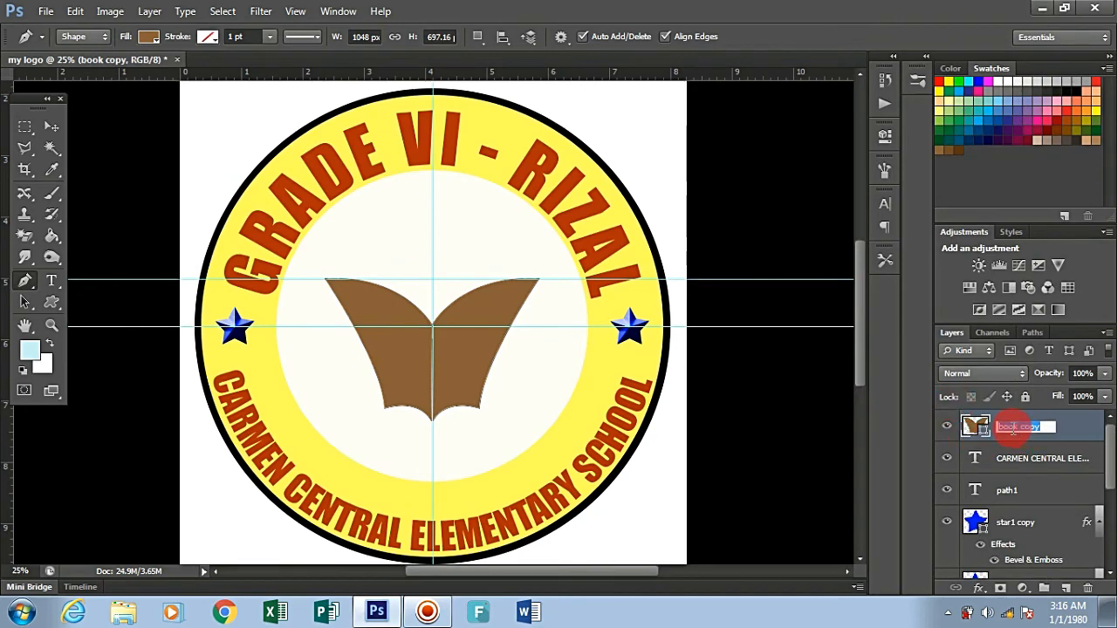
type("B")
left_click(1090, 441)
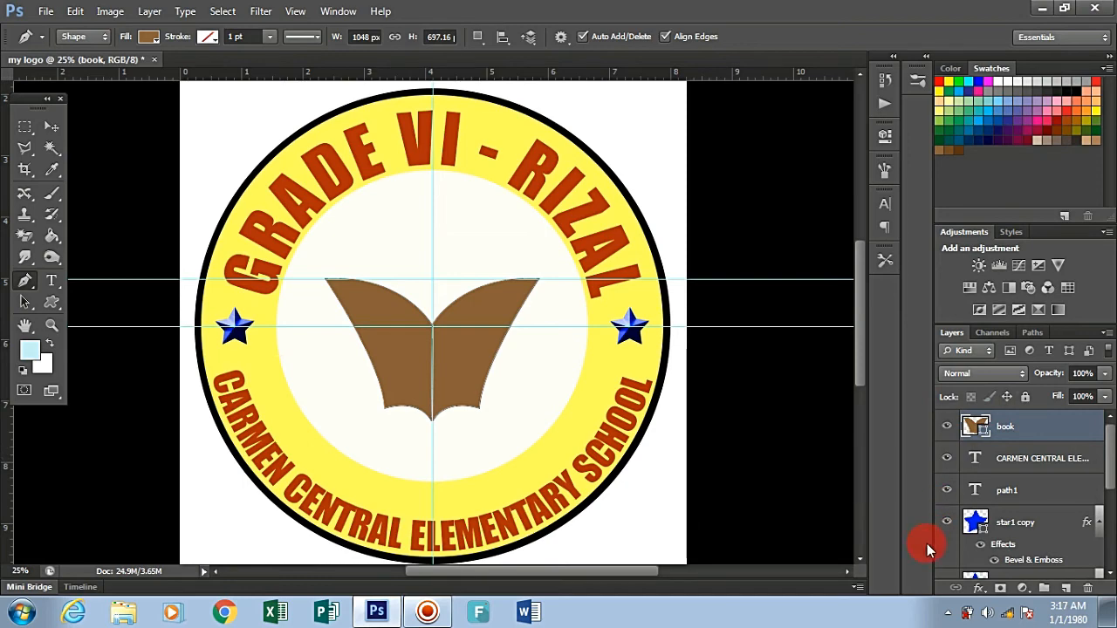
Step: Add a new layer between the "CARMEN CENTRAL ELEMENTARY SCHOOL" text and the book, and name it "torch"
left_click(1038, 460)
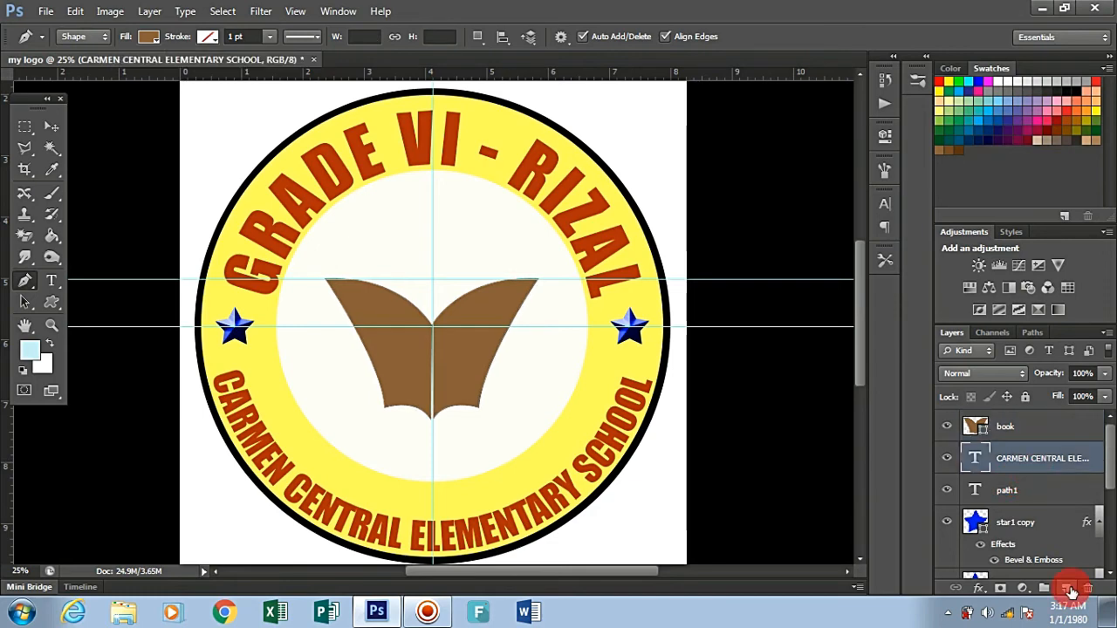
left_click(1069, 589)
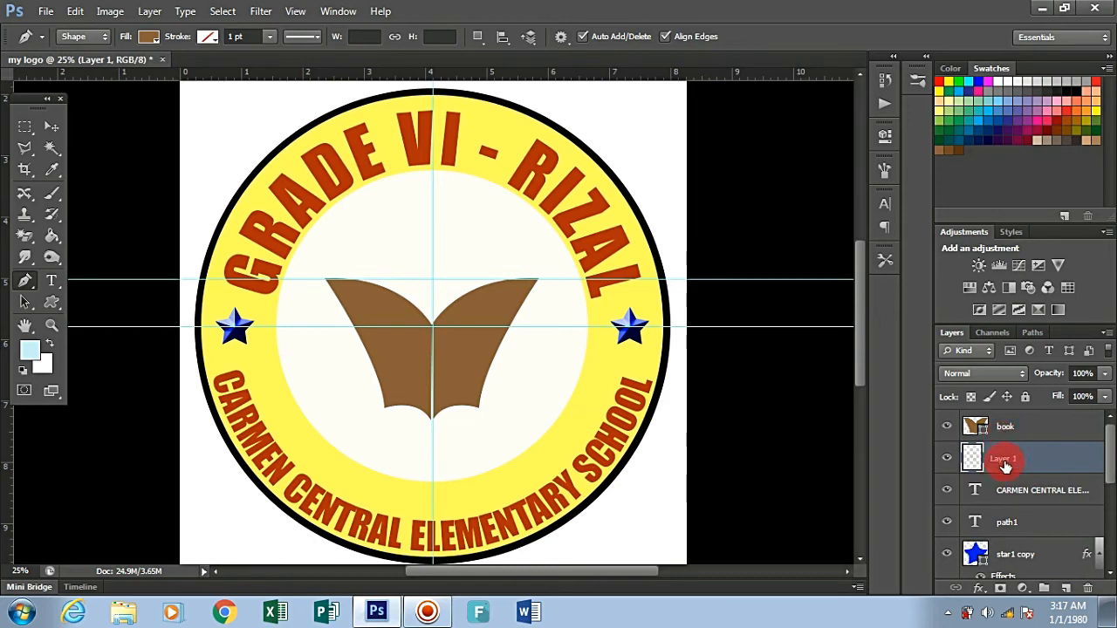
double_click(1004, 462)
type("torch")
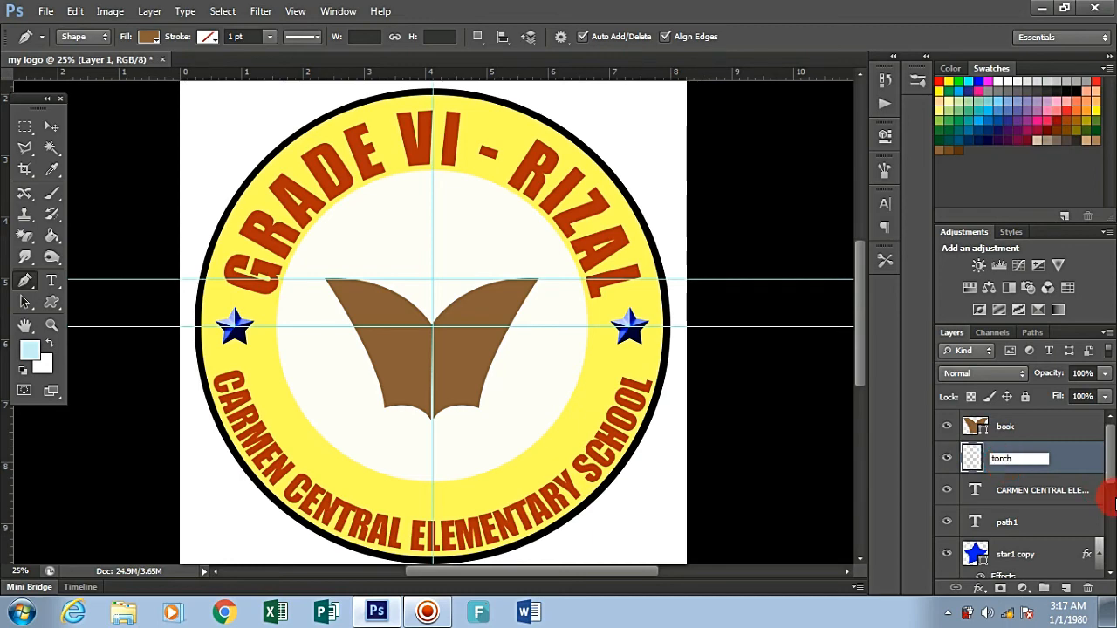
left_click(1077, 457)
left_click(361, 364)
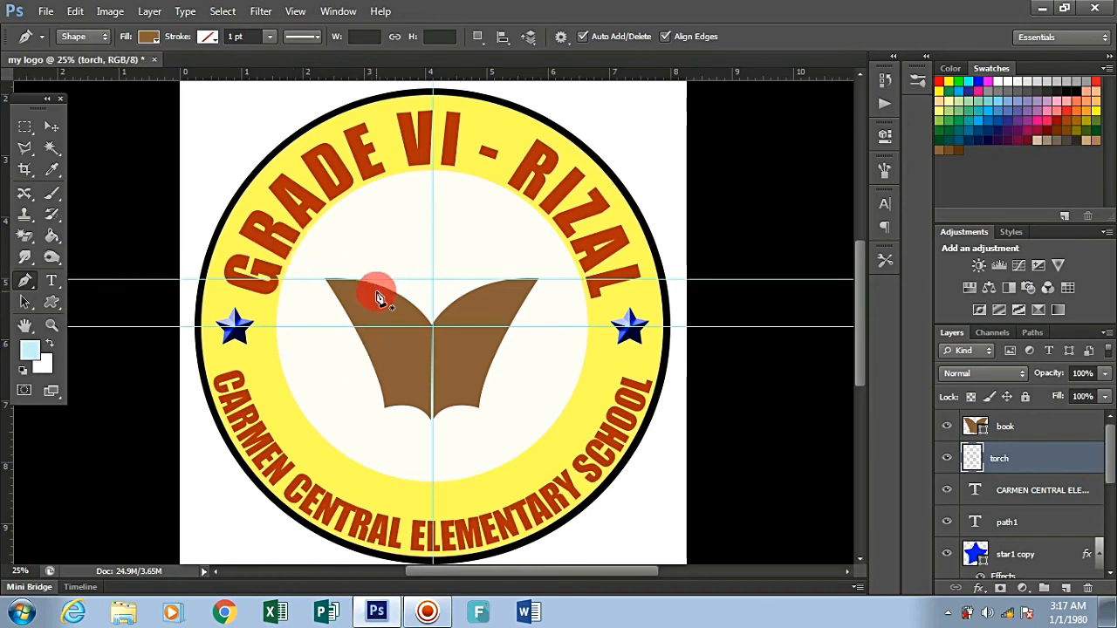
Step: Set the fill colour for new pen shapes to light orange from the colour swatches
left_click(147, 39)
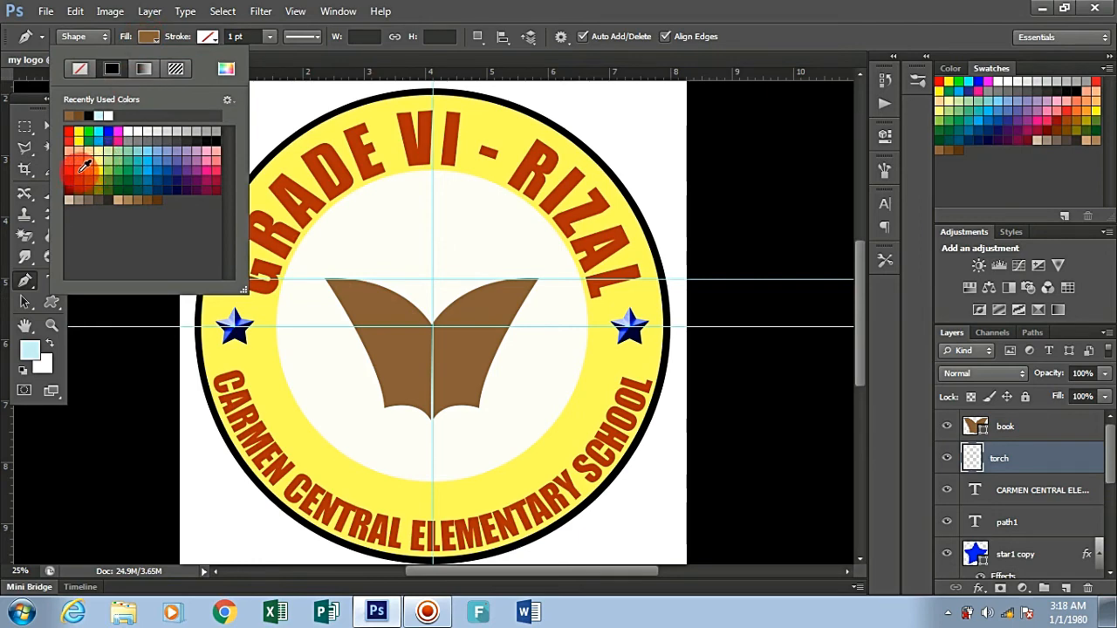
left_click(77, 171)
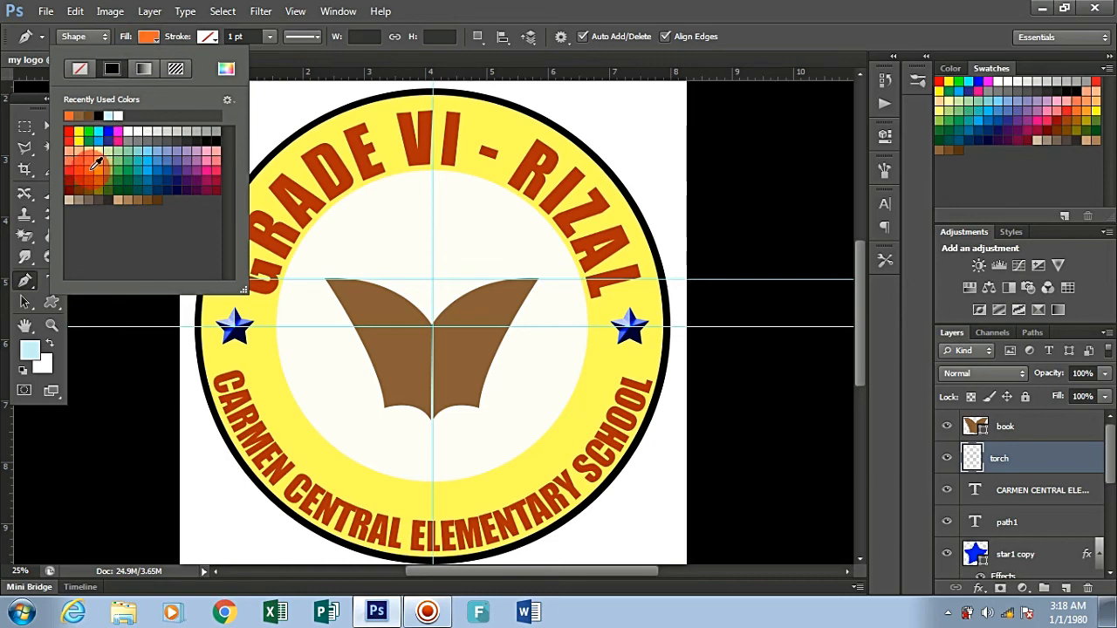
left_click(88, 168)
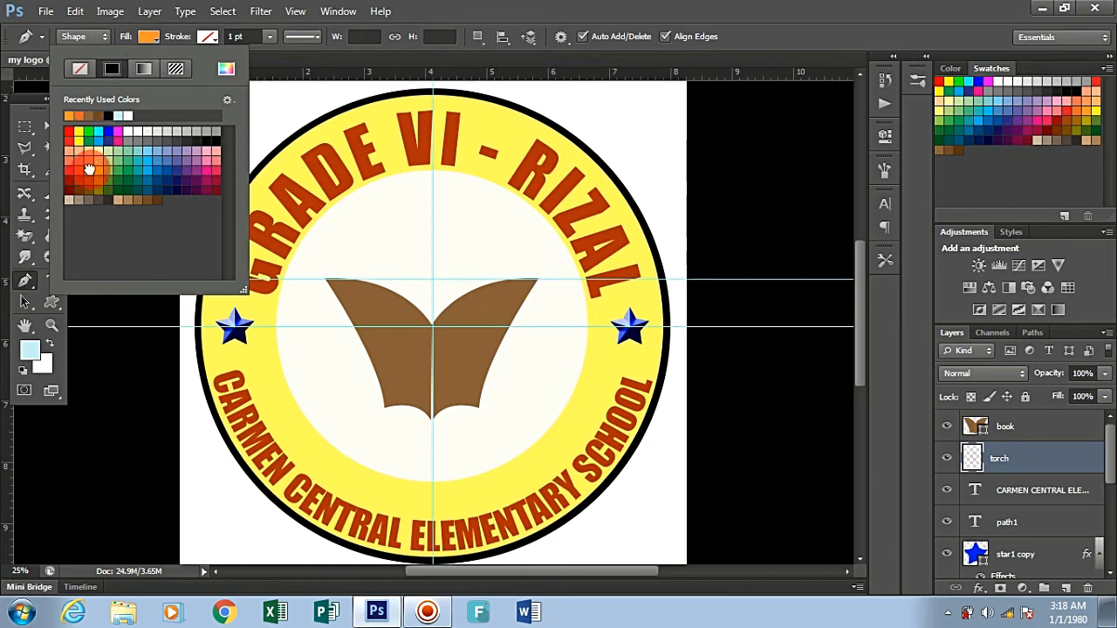
left_click(88, 168)
left_click(140, 37)
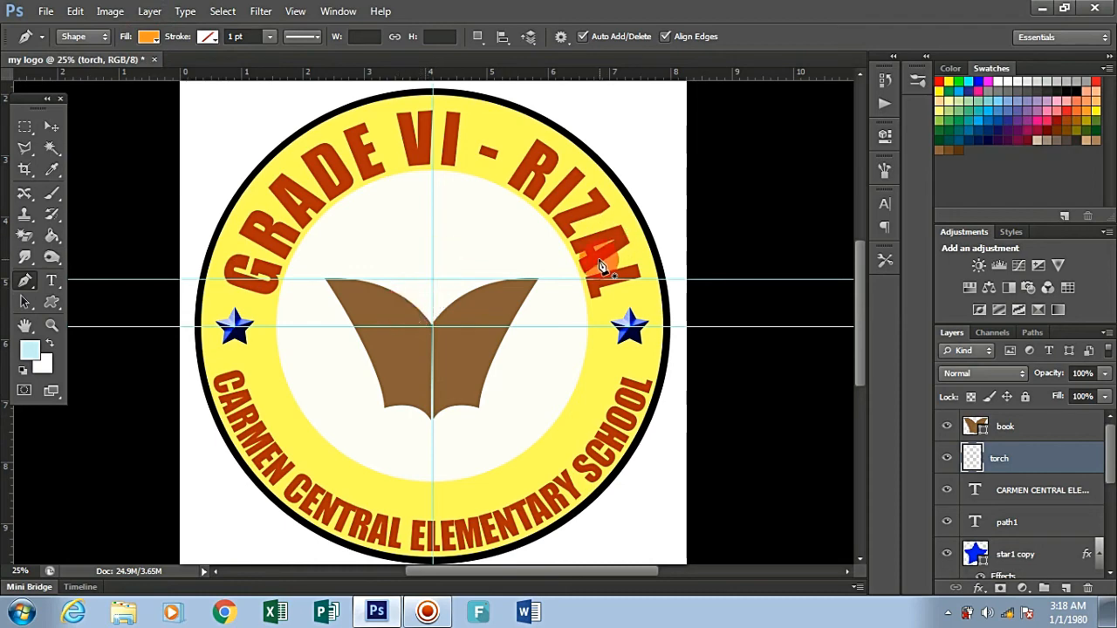
Step: Draw a tapered torch handle about 90 px wide and 712 px high behind the book, pointed below the book's spine
key("ctrl+plus")
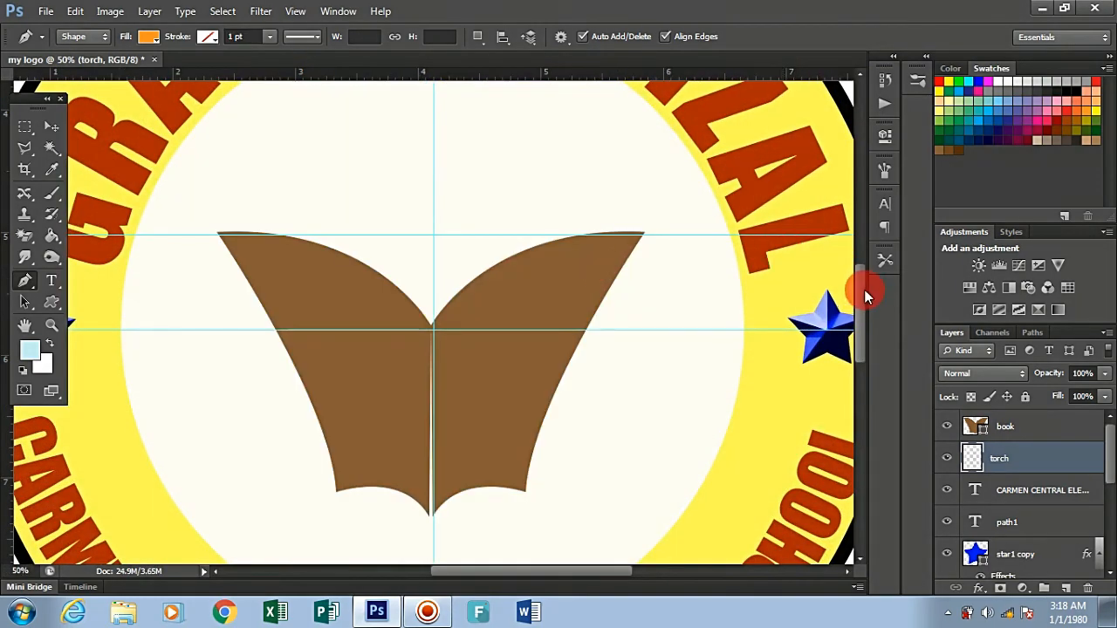
scroll(867, 297, "down", 3)
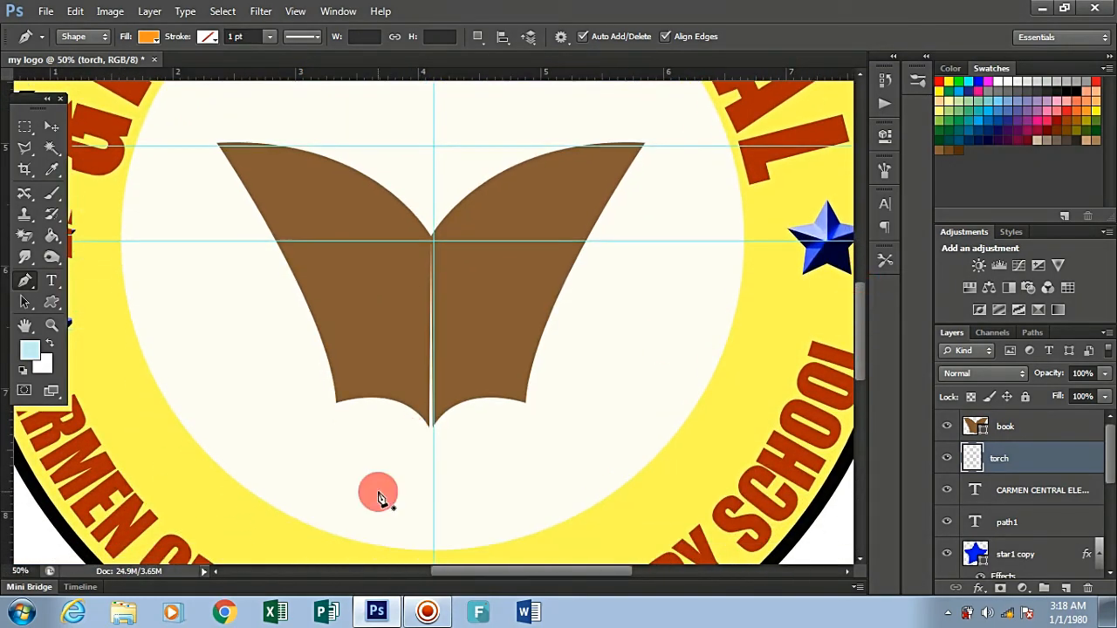
left_click(431, 464)
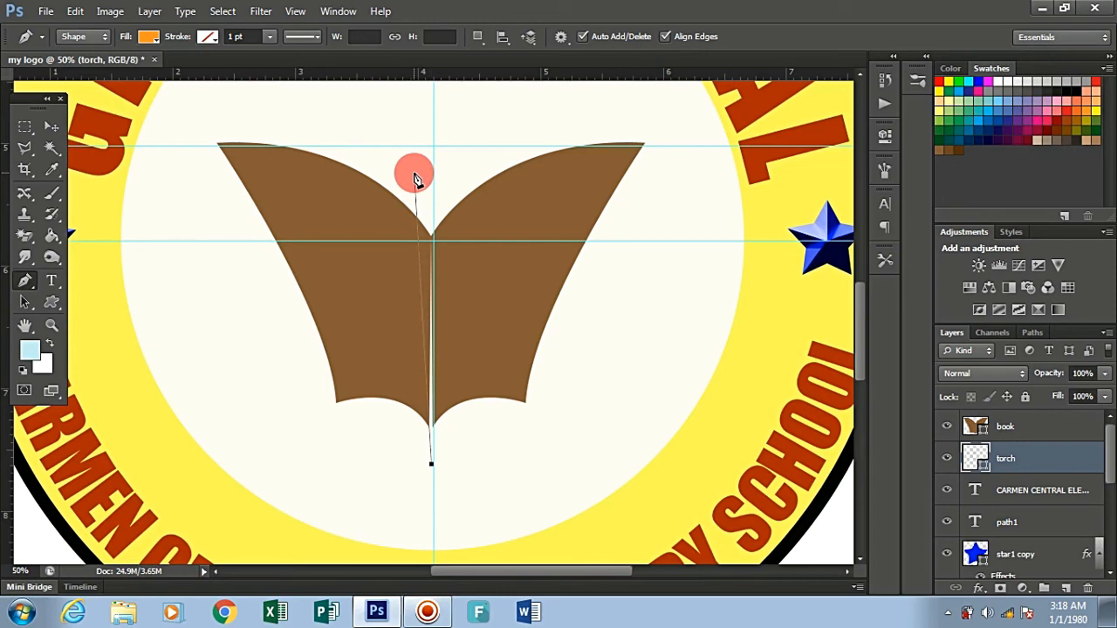
left_click_drag(413, 173, 453, 180)
left_click(451, 173)
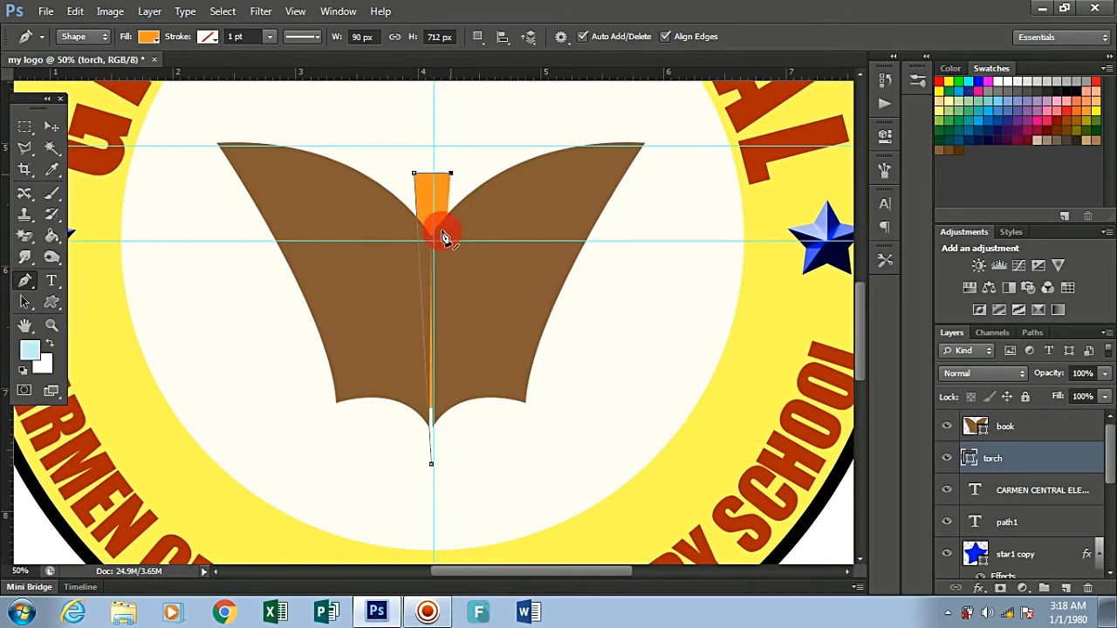
left_click_drag(437, 456, 432, 467)
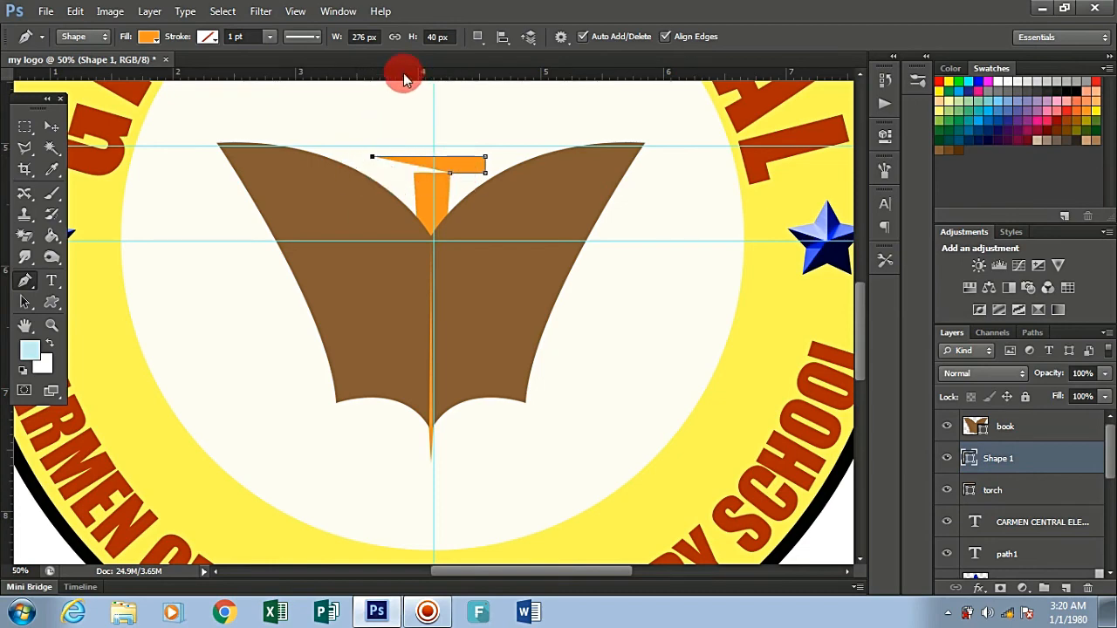
Step: Place a horizontal guide at the handle's upper edge and complete a flat orange crossbar about 276 by 40 px above it
left_click_drag(399, 70, 405, 173)
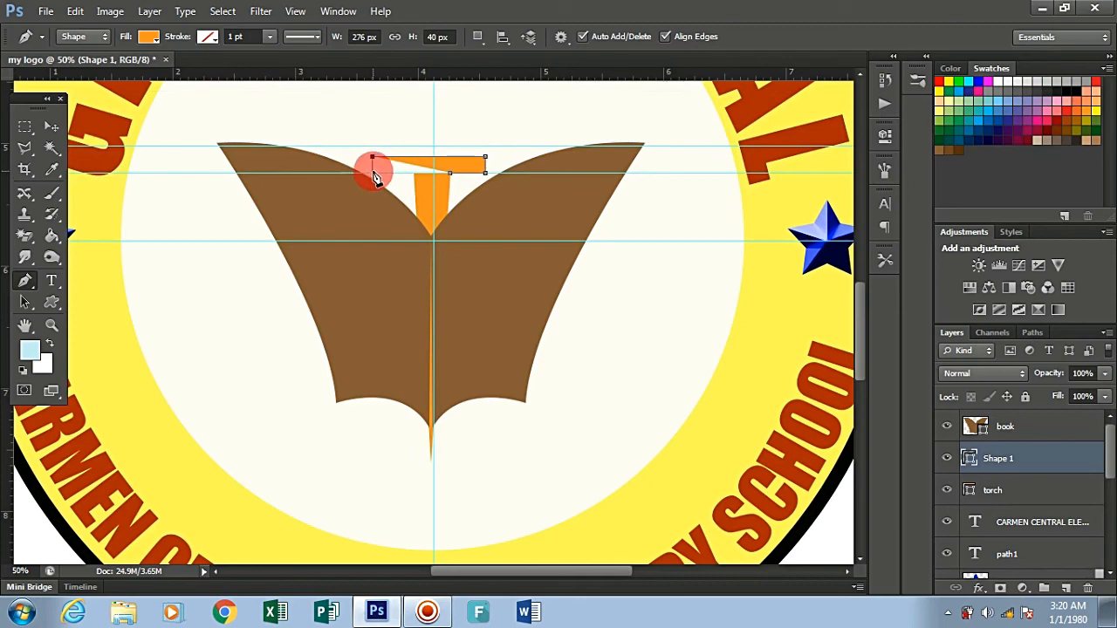
left_click(373, 173)
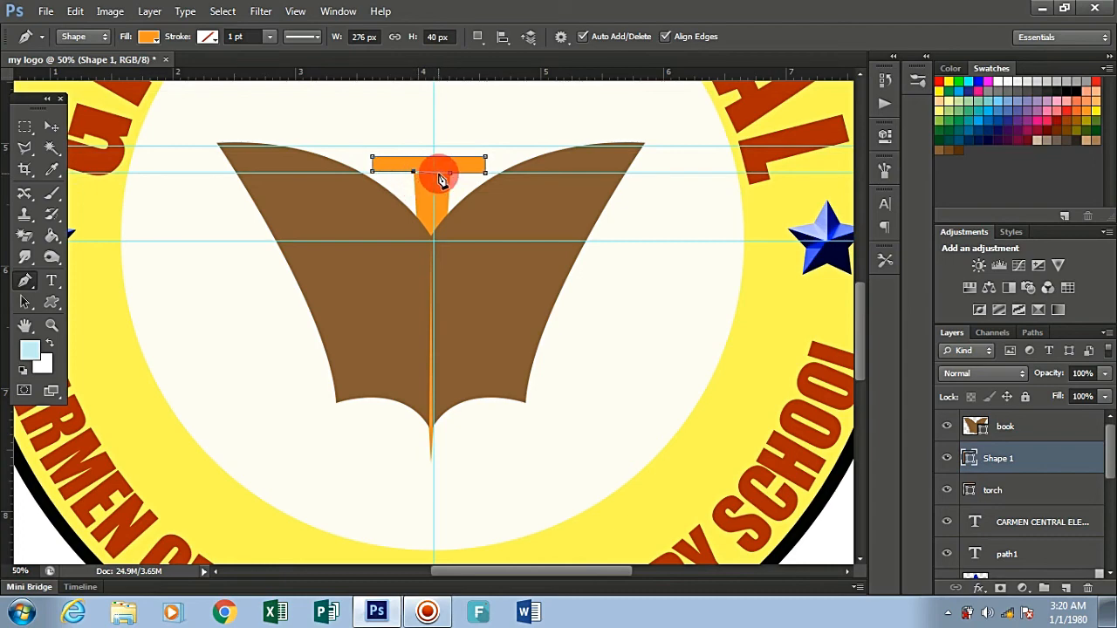
left_click(450, 173)
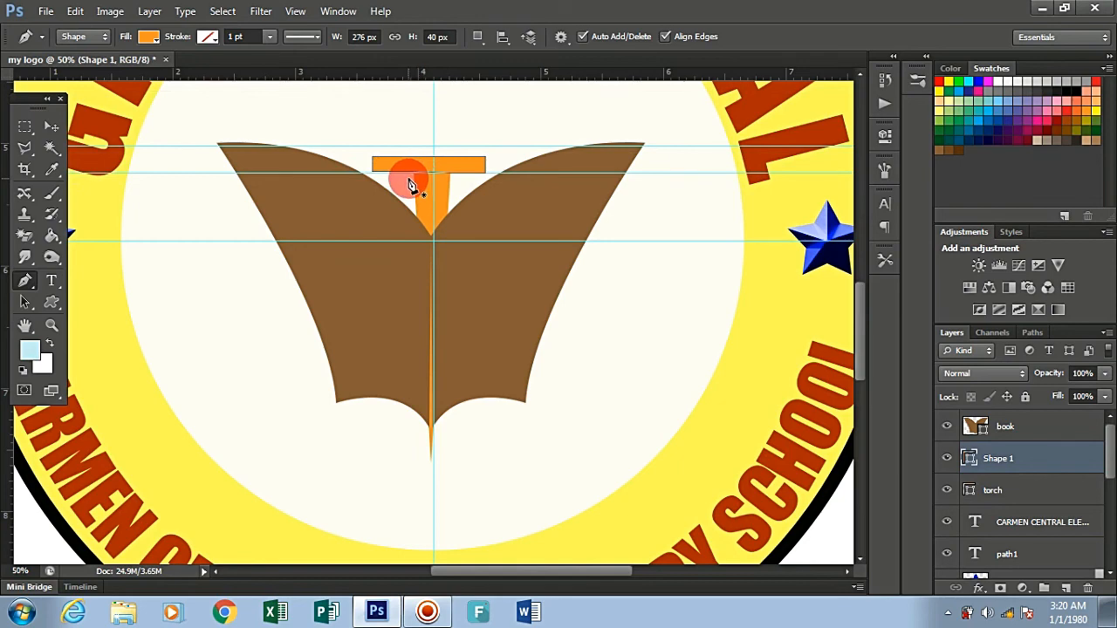
key("Return")
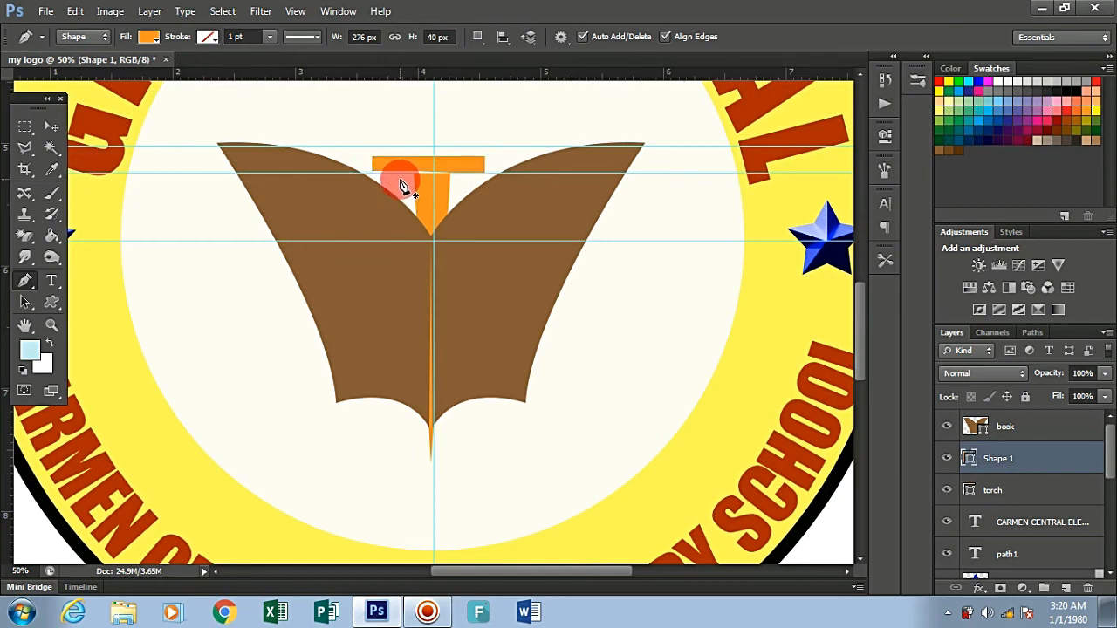
Step: Nudge the crossbar slightly down and right so that it sits centred on the torch handle
left_click(54, 125)
key("Down")
key("Down")
key("Down")
key("Down")
key("Down")
key("Down")
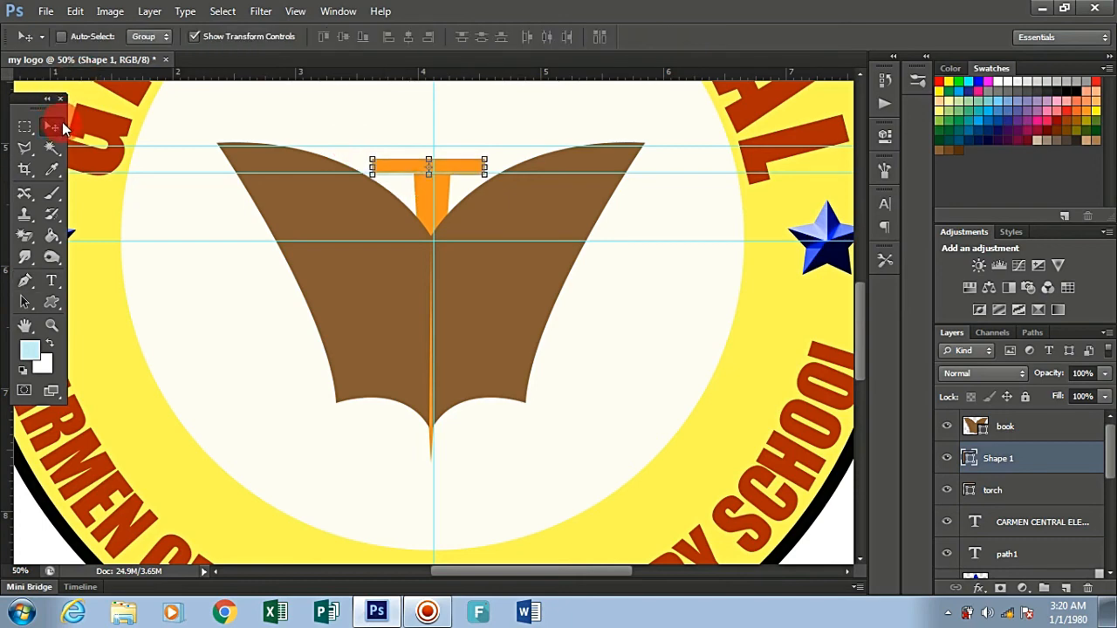
key("Right")
key("Right")
key("Right")
key("Right")
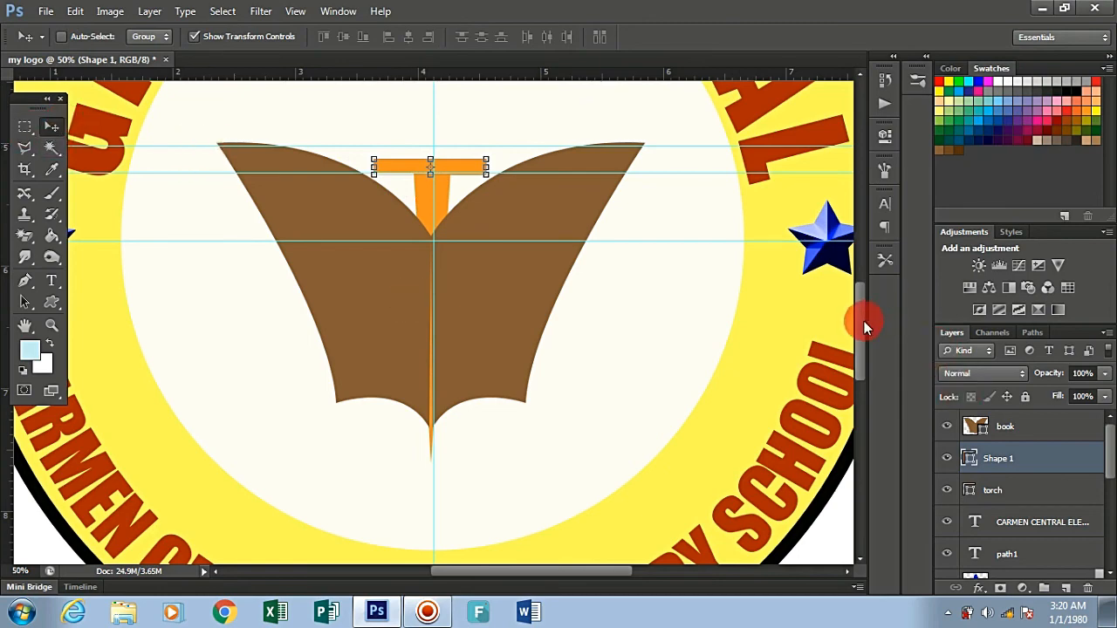
Step: Merge the crossbar and handle shapes into one layer and rename it "torch"
left_click_drag(863, 321, 860, 302)
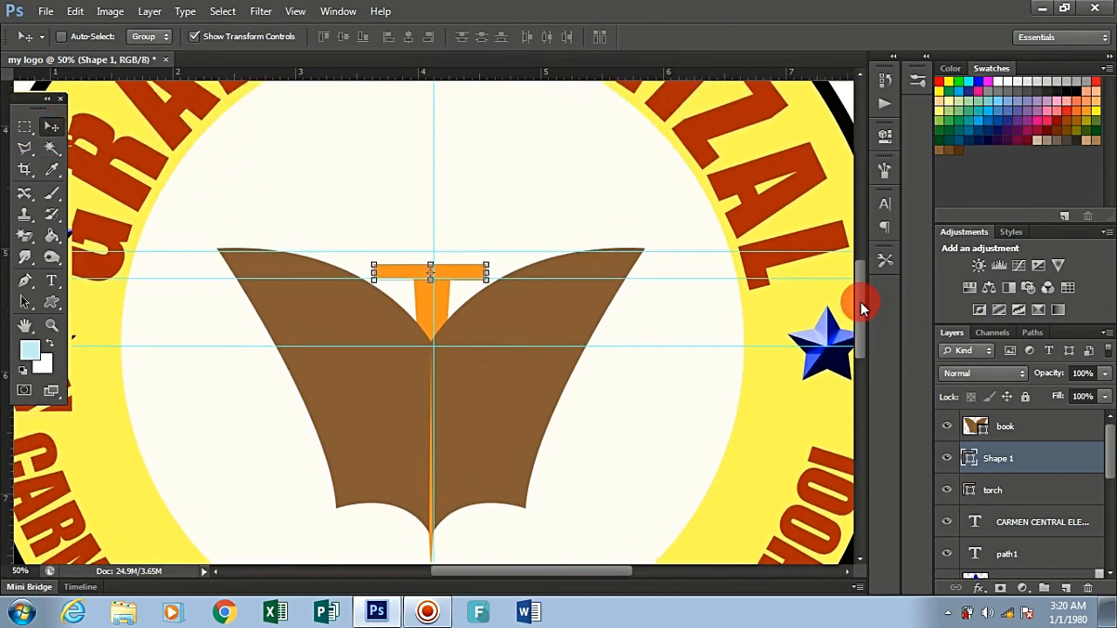
left_click(1032, 496, "shift")
right_click(1032, 492)
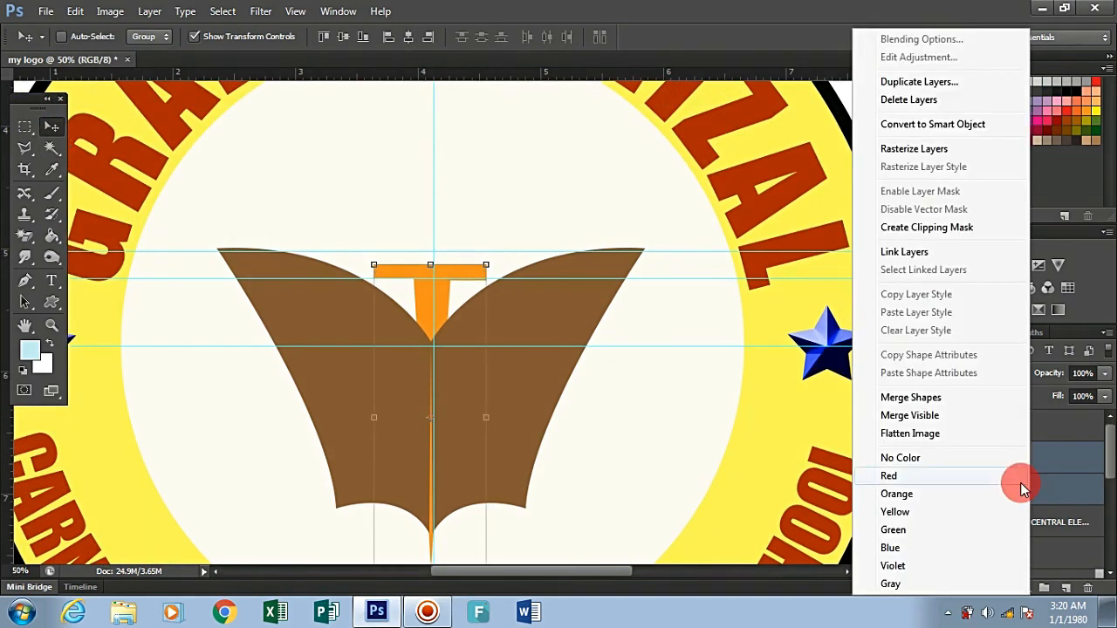
left_click(941, 401)
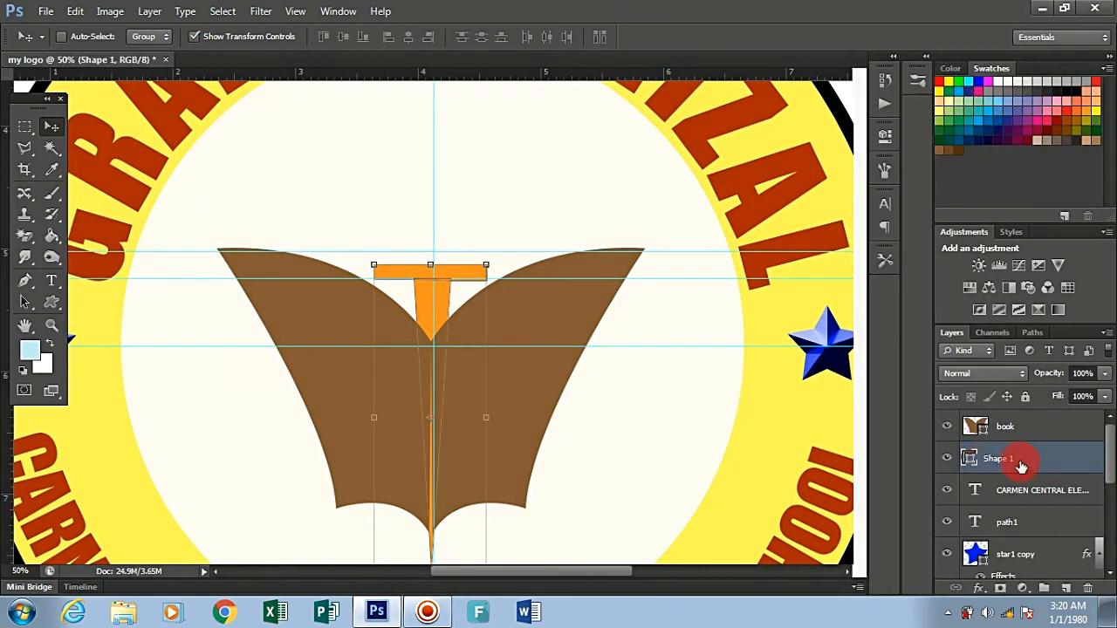
double_click(996, 458)
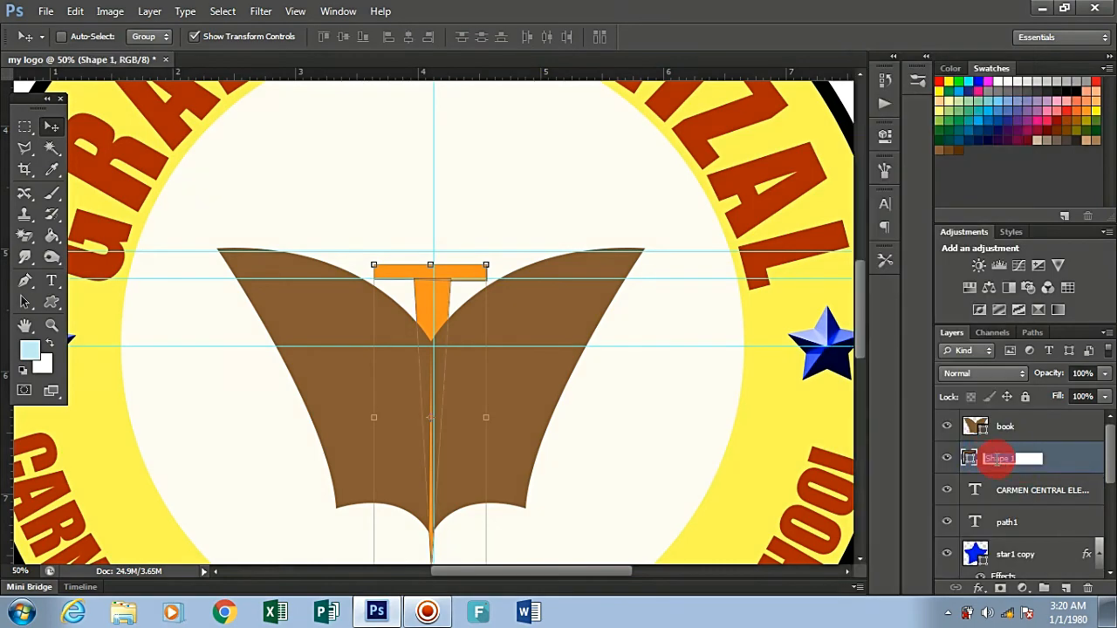
type("torch")
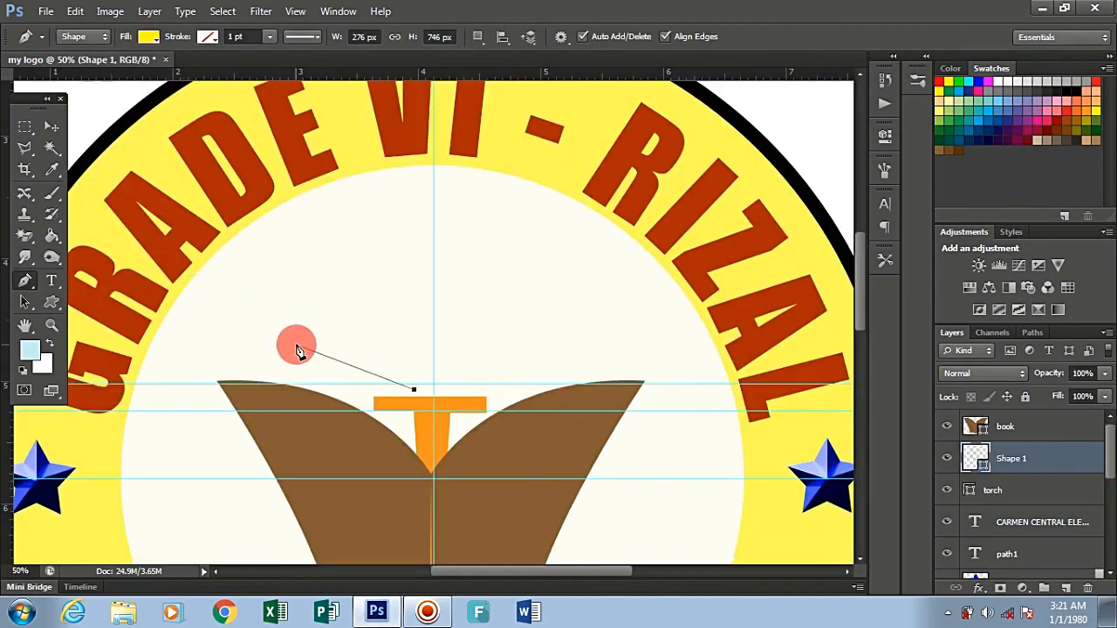
Step: Draw the left side of a yellow flame above the torch with three curved tongues, the tallest reaching about 428 px high
left_click_drag(345, 330, 345, 271)
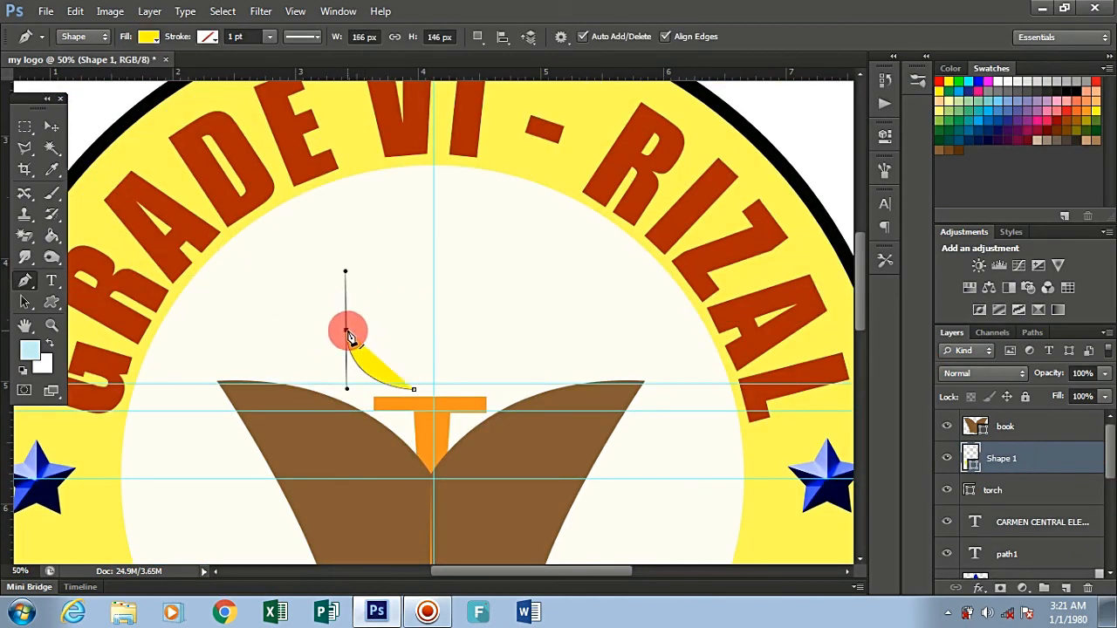
left_click_drag(347, 336, 357, 277)
left_click_drag(352, 258, 367, 210)
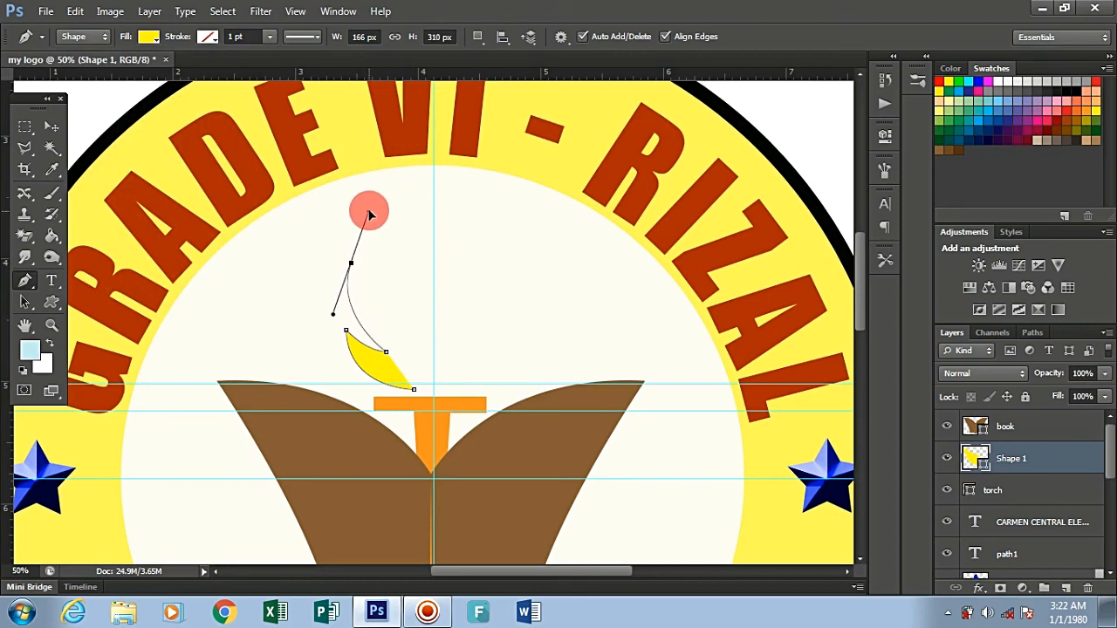
left_click(351, 263, "alt")
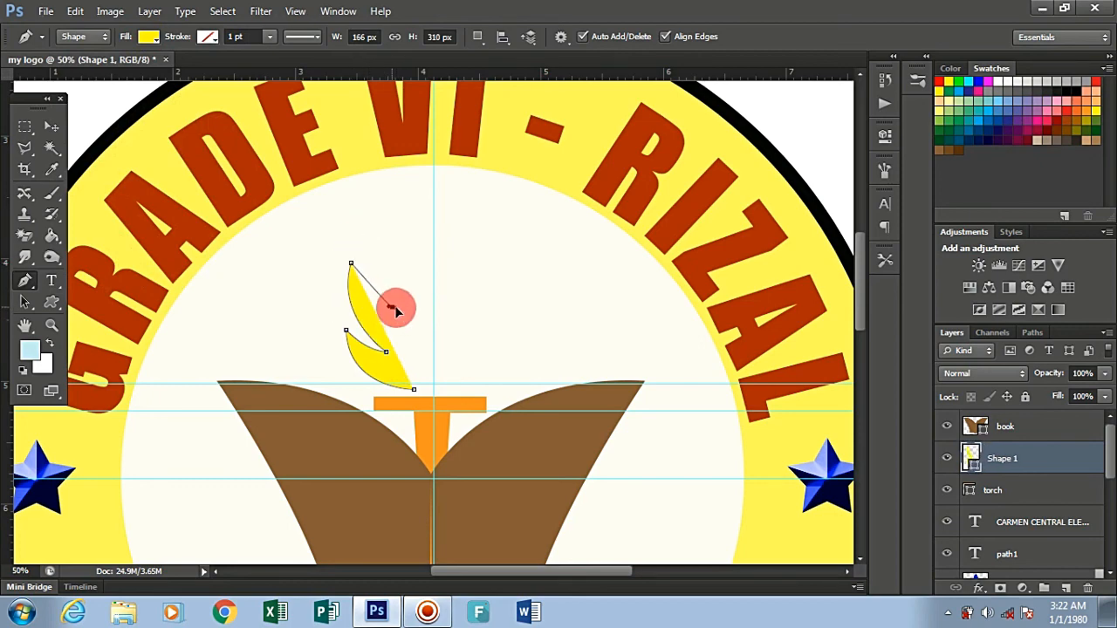
left_click_drag(393, 307, 468, 186)
left_click(412, 218)
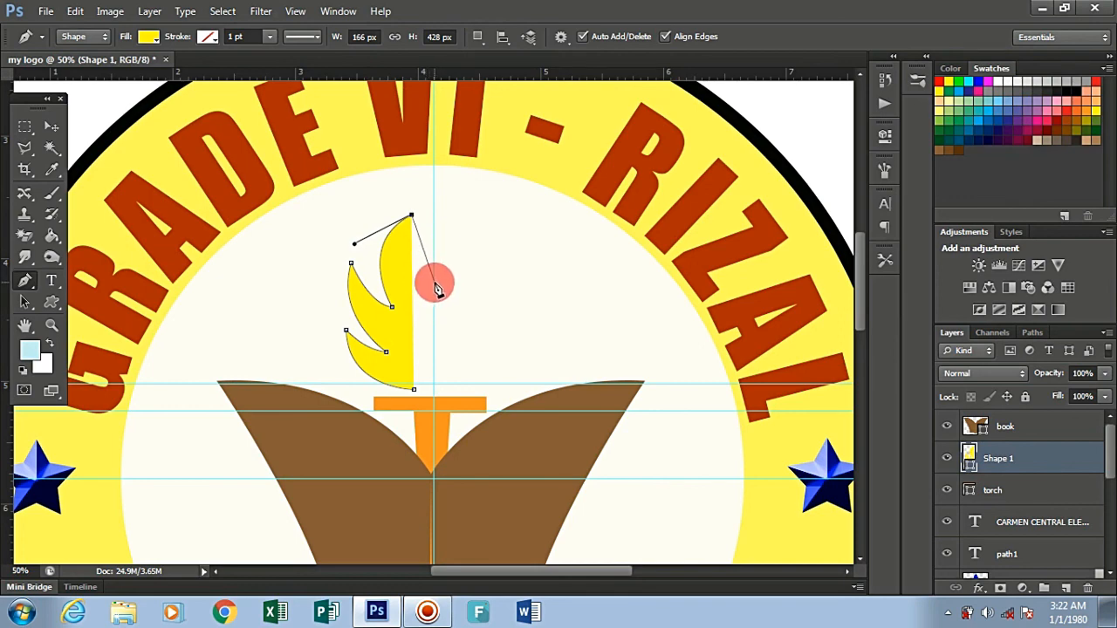
Step: Continue the flame outline down from its tallest tip into a deep notch and up to a second pointed tongue on the right
left_click_drag(435, 282, 461, 301)
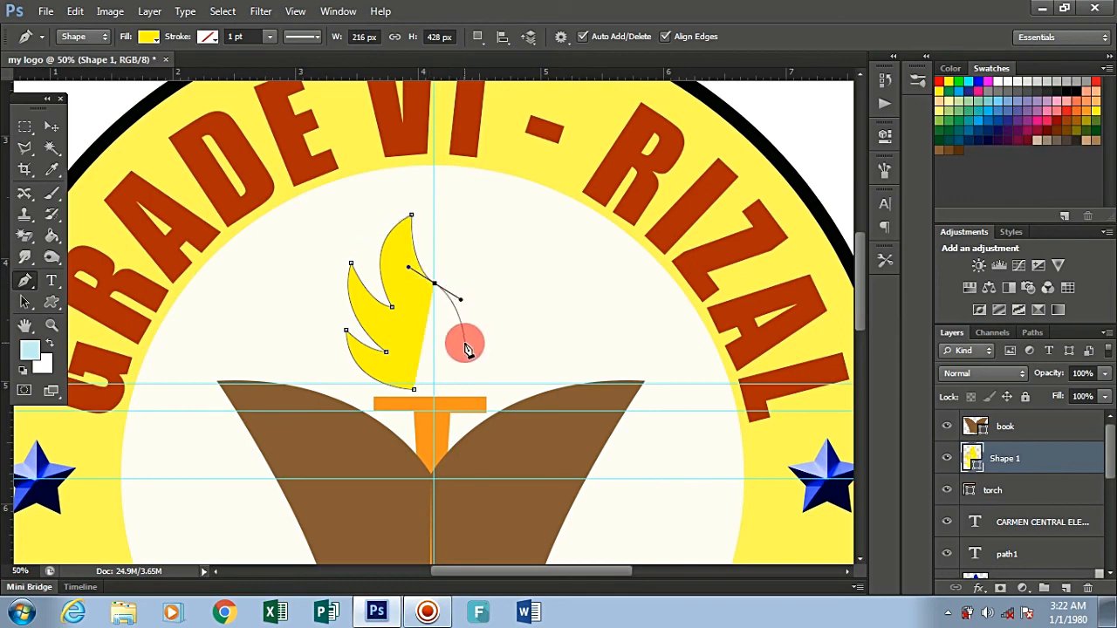
left_click_drag(463, 342, 465, 361)
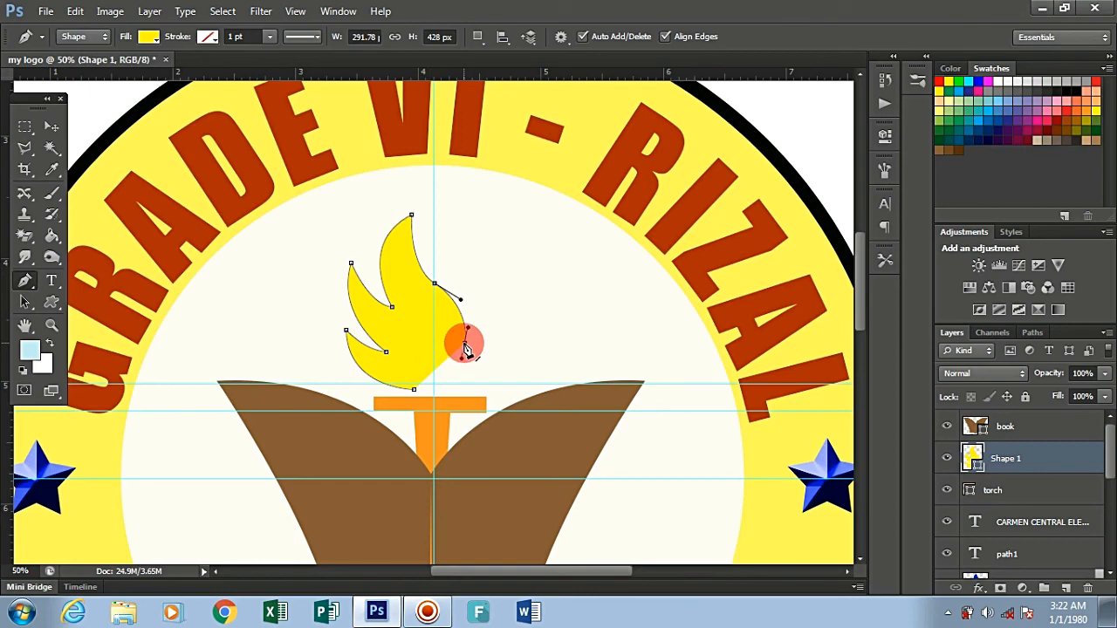
left_click(463, 343)
left_click_drag(478, 288, 467, 259)
left_click(478, 288)
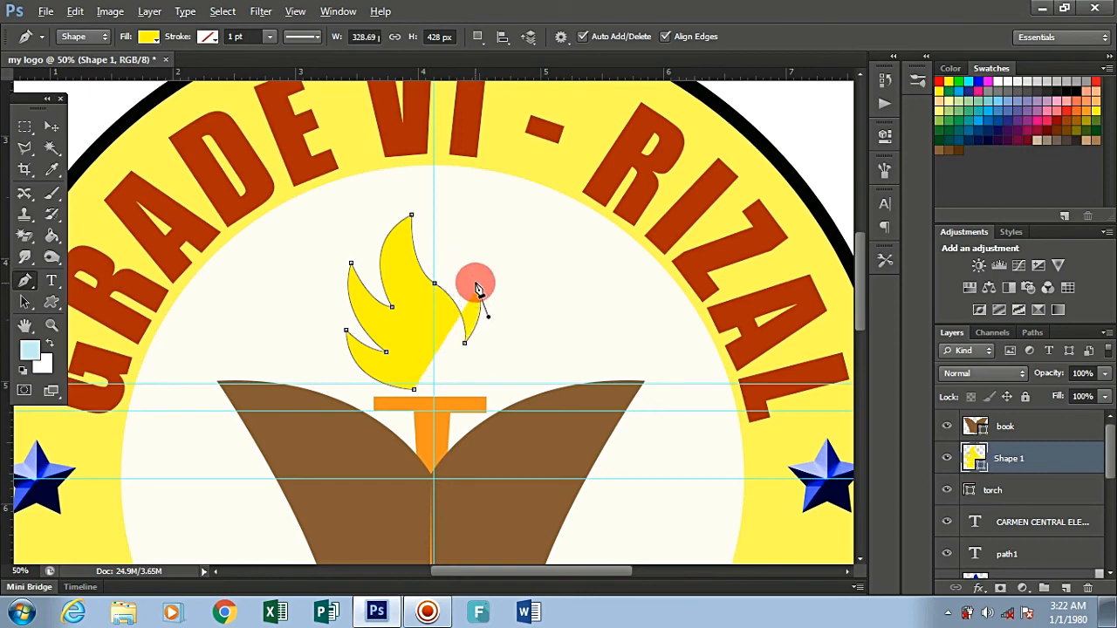
left_click_drag(475, 250, 487, 234)
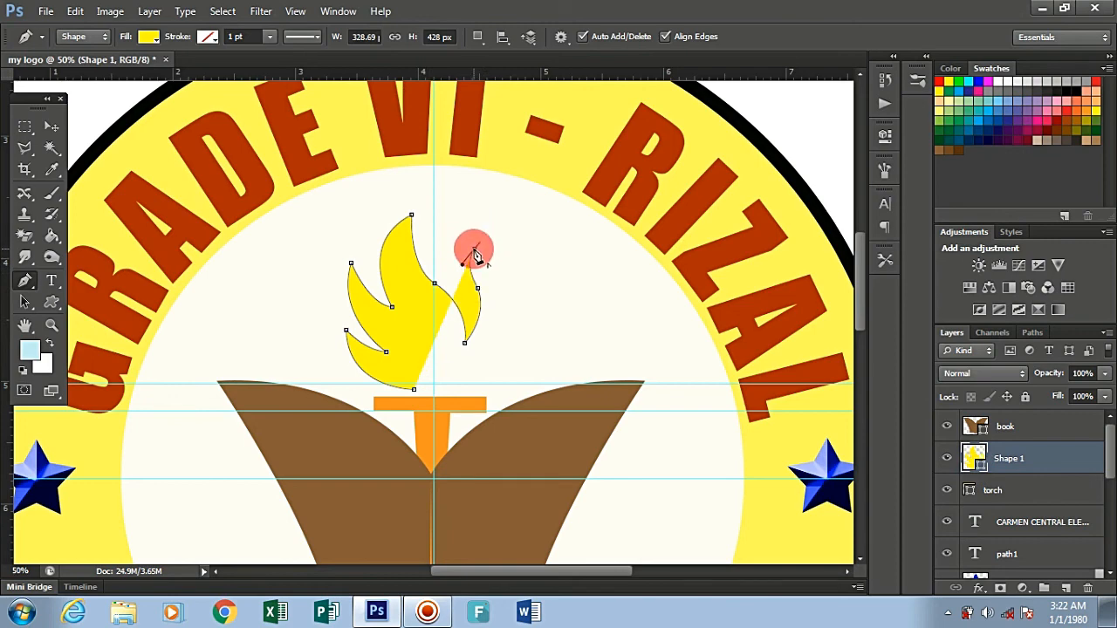
left_click(475, 249, "alt")
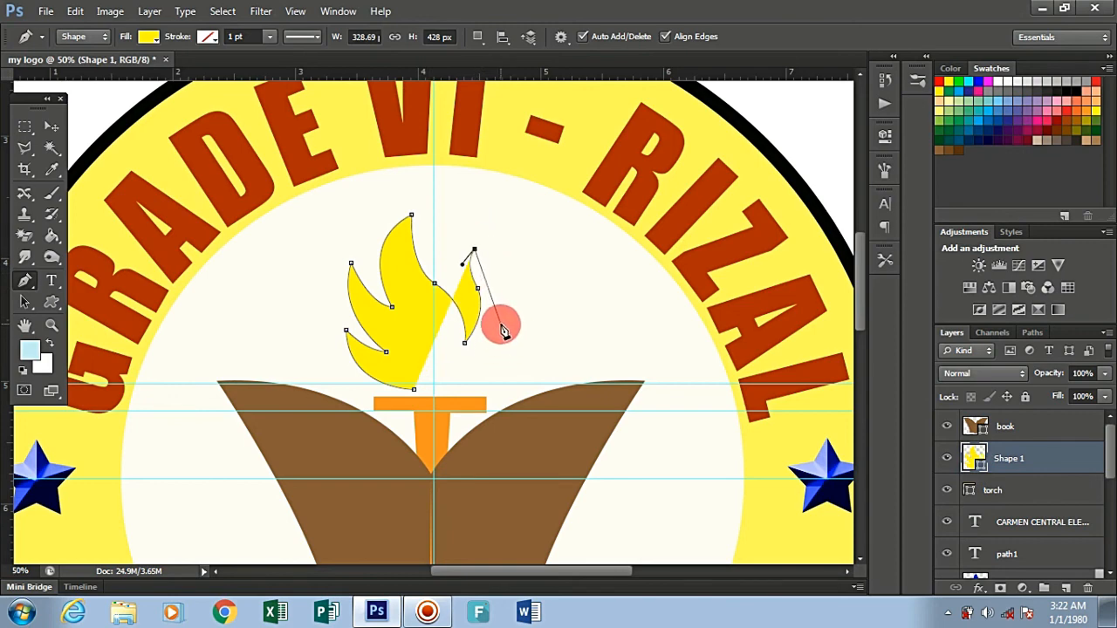
Step: Add a small outer tongue on the right and curve the base back to the start, closing the flame at about 443 by 429 px
left_click_drag(502, 321, 481, 356)
key("ctrl+z")
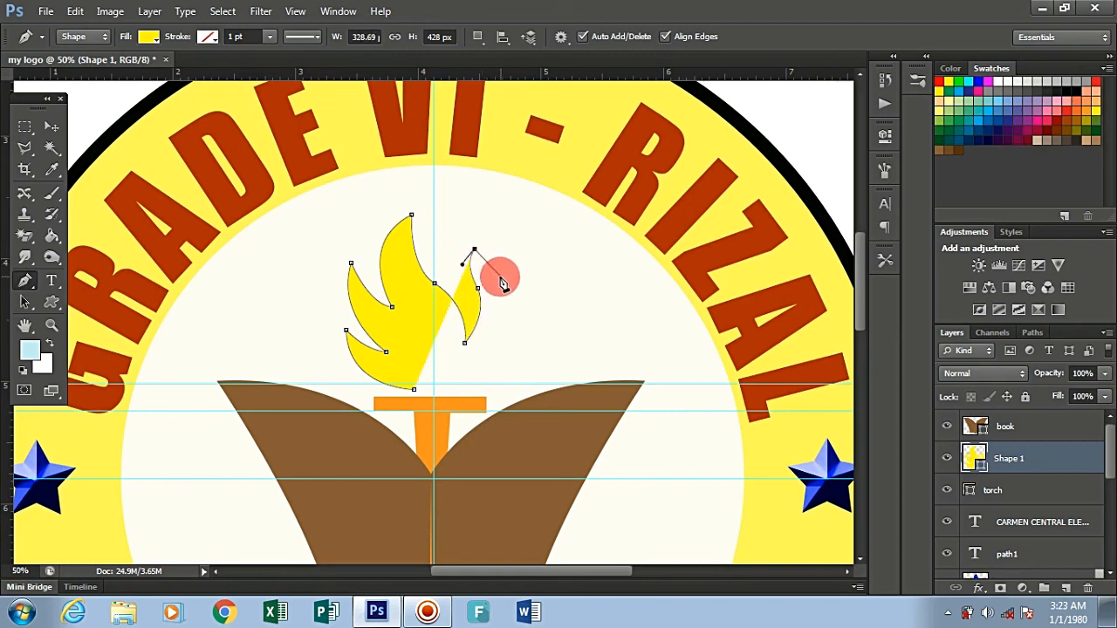
left_click_drag(496, 285, 509, 295)
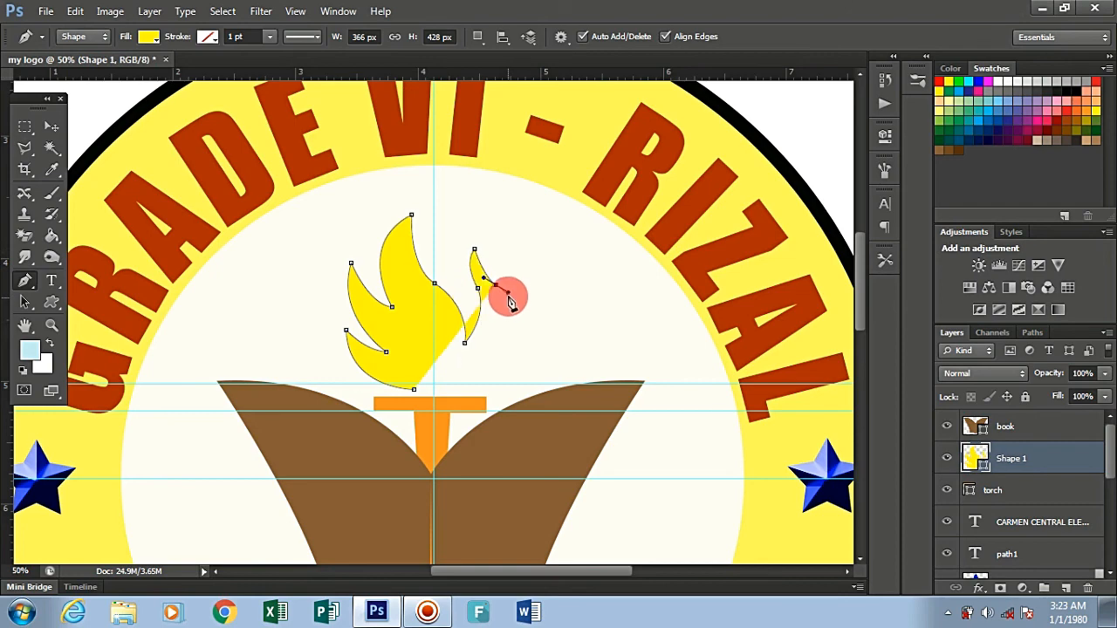
left_click_drag(504, 344, 529, 327)
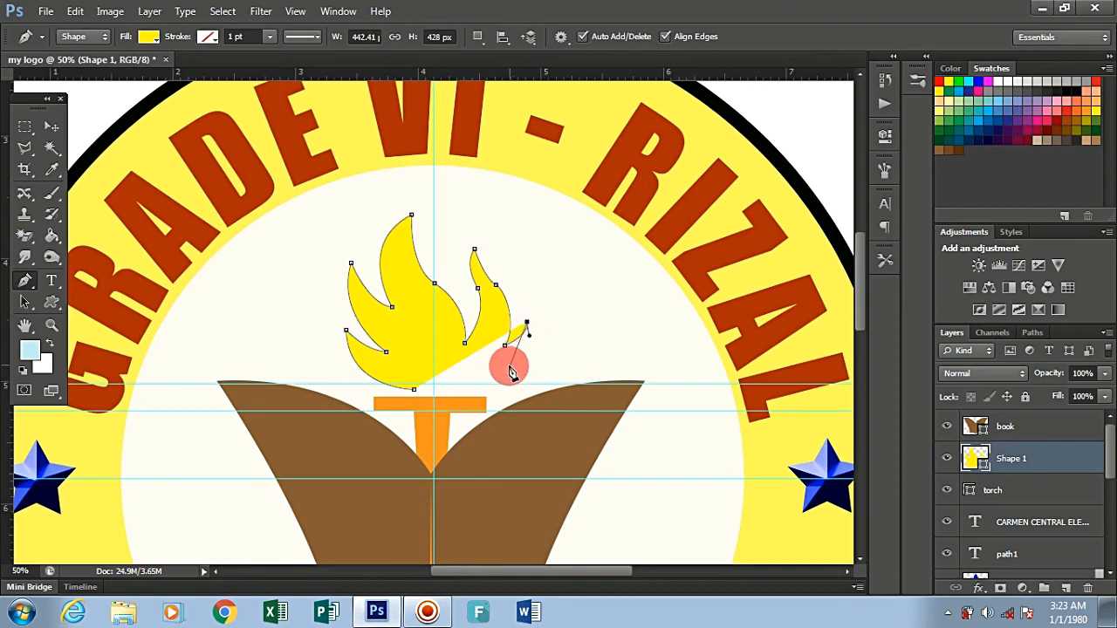
left_click_drag(450, 388, 363, 392)
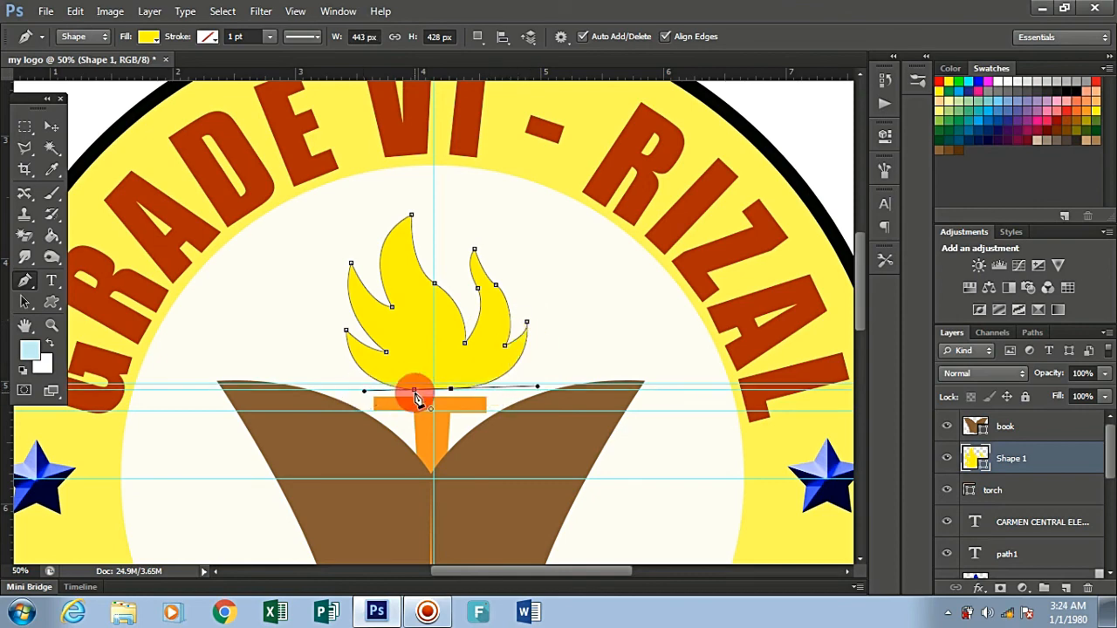
left_click(414, 390)
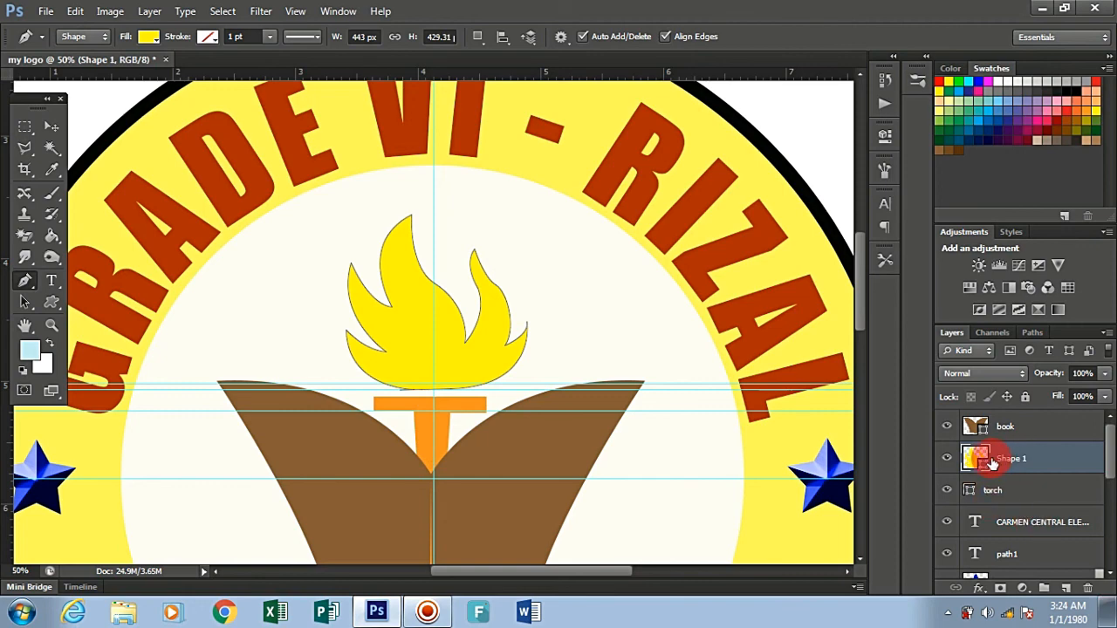
Step: Rename the yellow flame layer "fire" and add a blank layer directly above it
double_click(1010, 463)
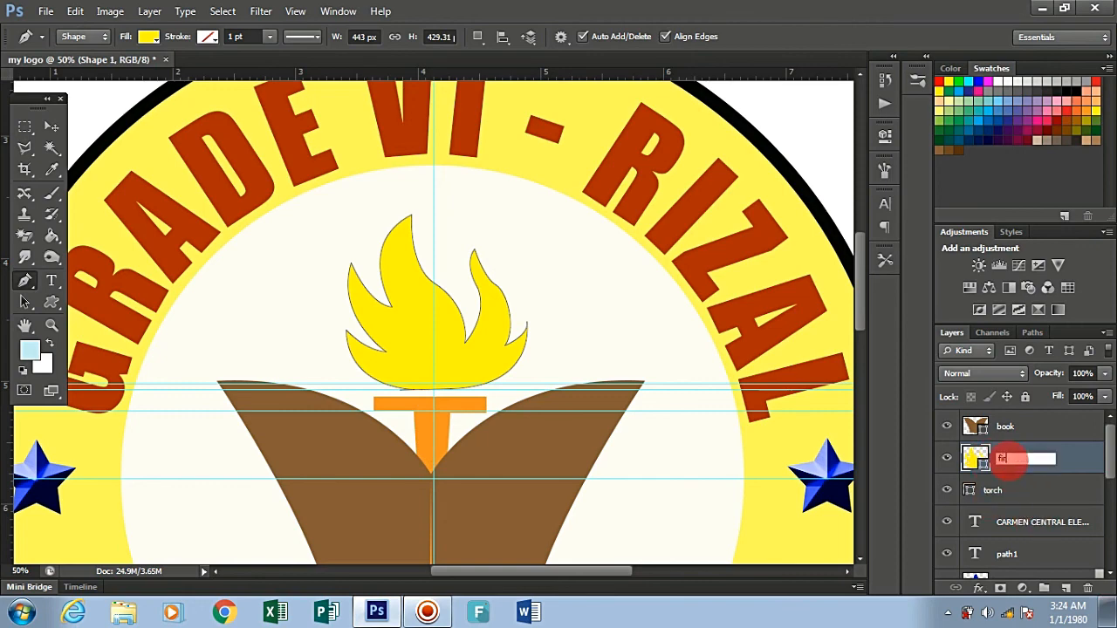
key("Return")
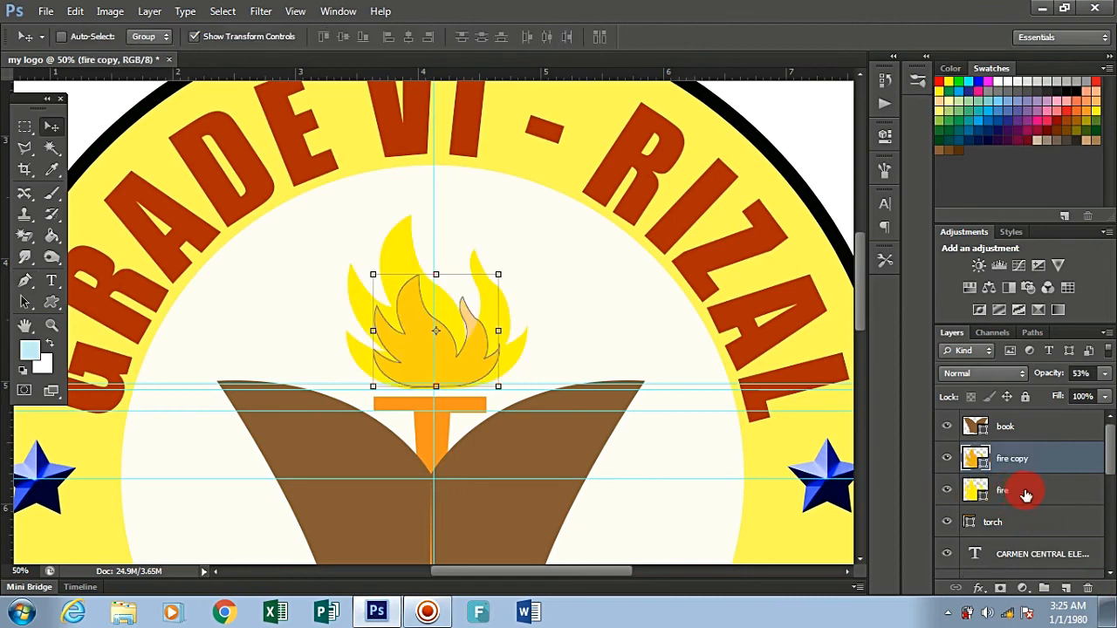
left_click(1025, 495)
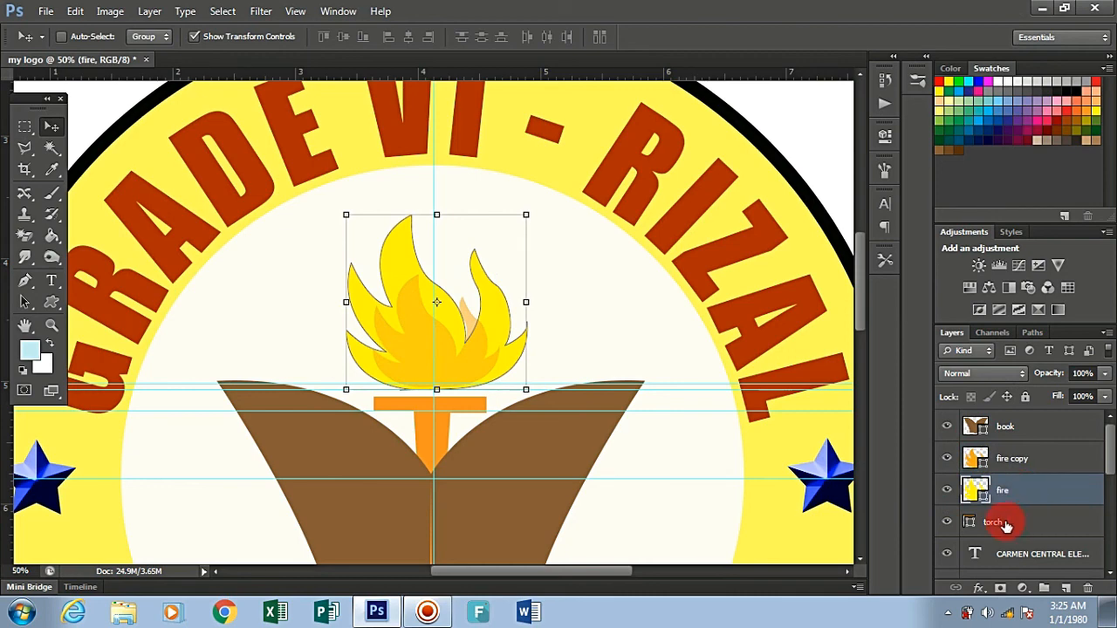
left_click(1066, 590)
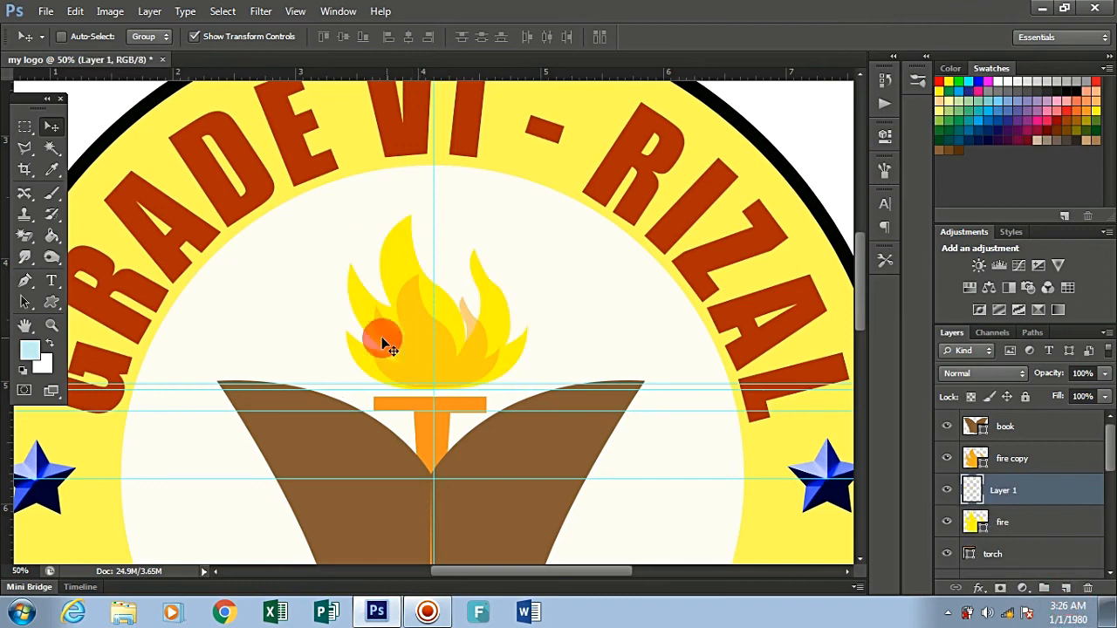
Step: Set the Brush tool's foreground colour to orange fb7905
left_click(49, 200)
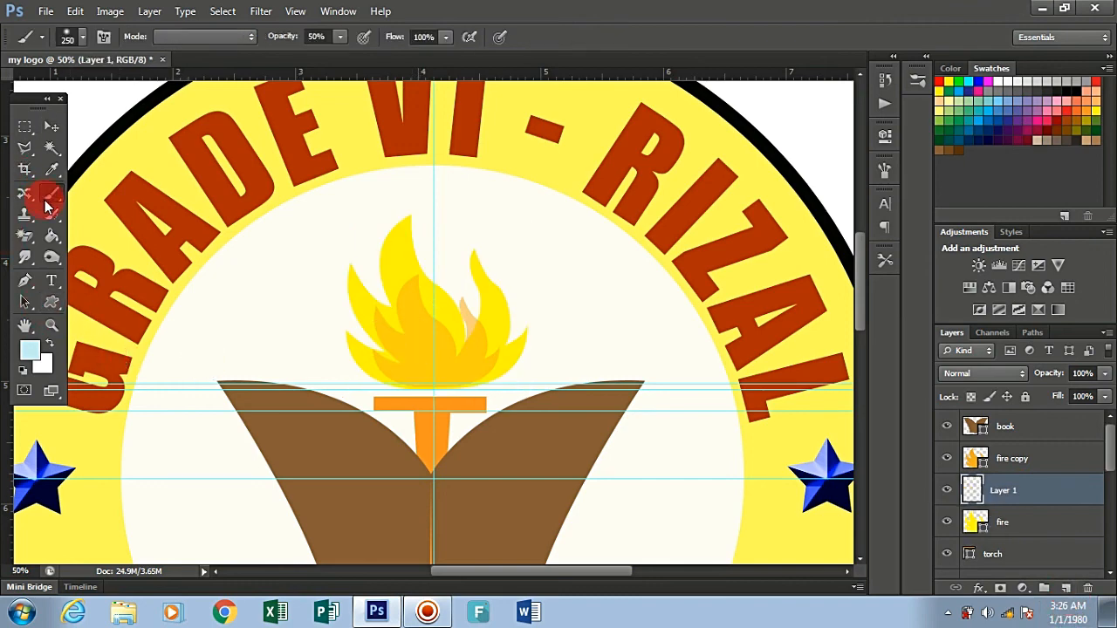
left_click(31, 349)
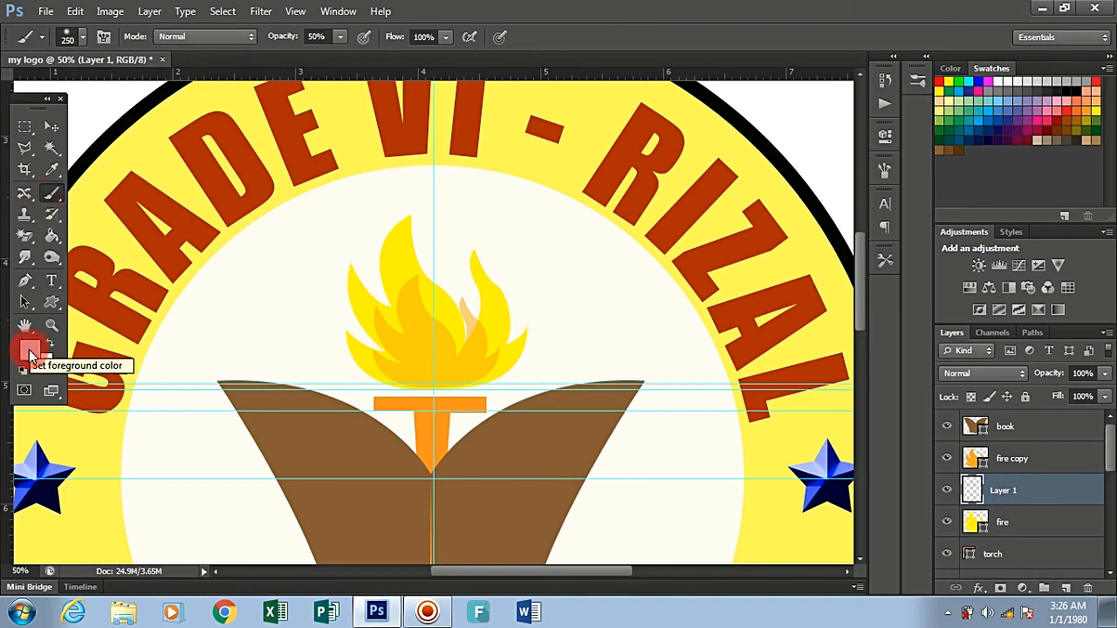
left_click(806, 198)
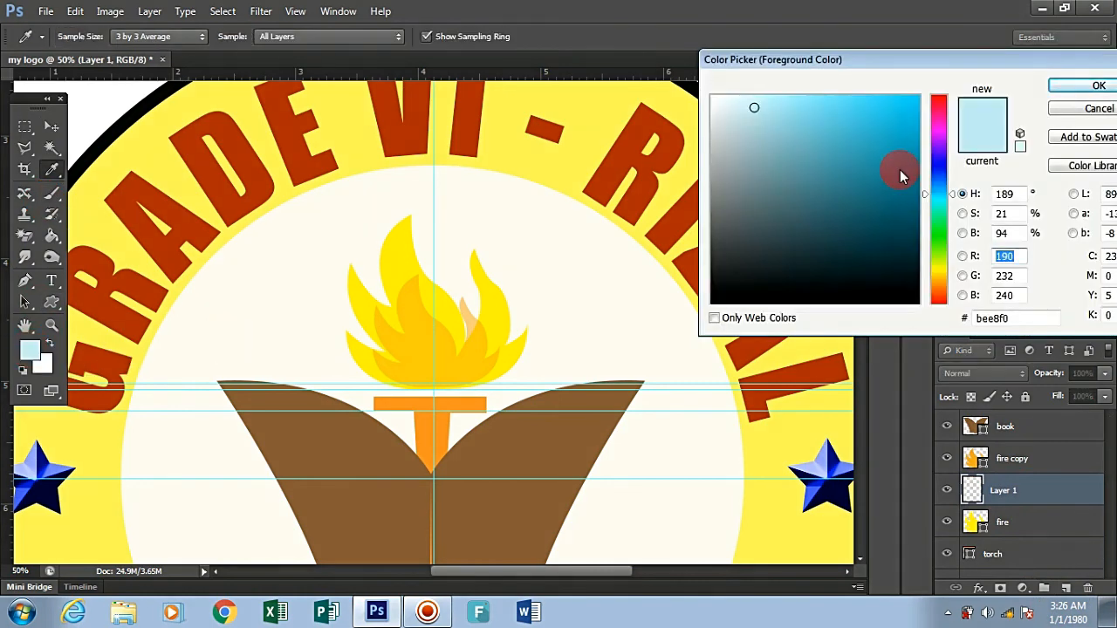
left_click(939, 290)
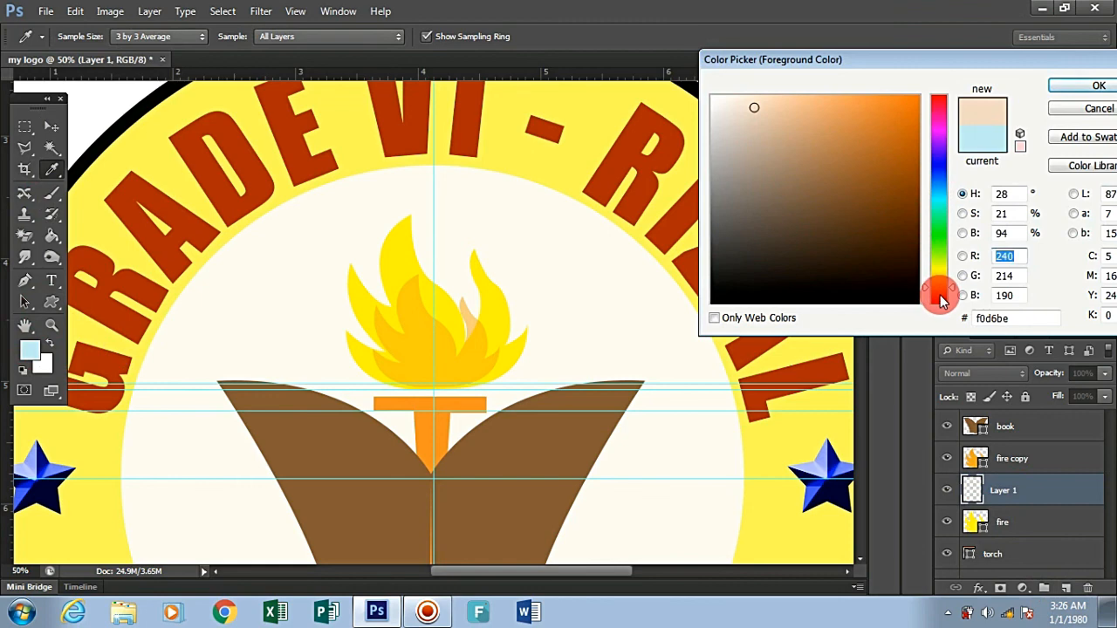
left_click(939, 295)
left_click(914, 99)
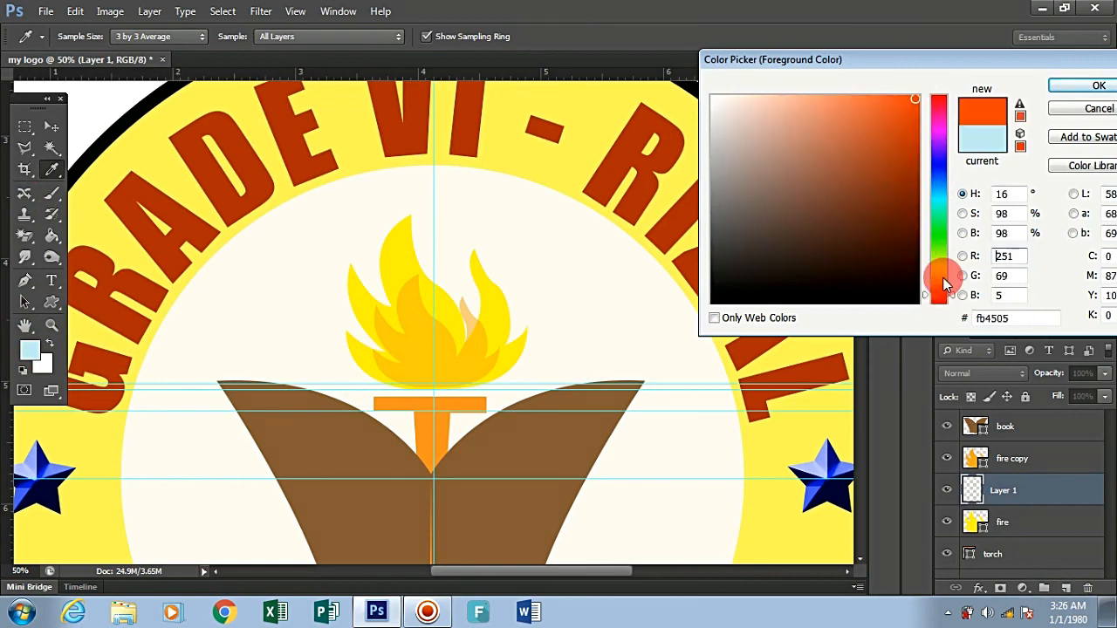
left_click(939, 291)
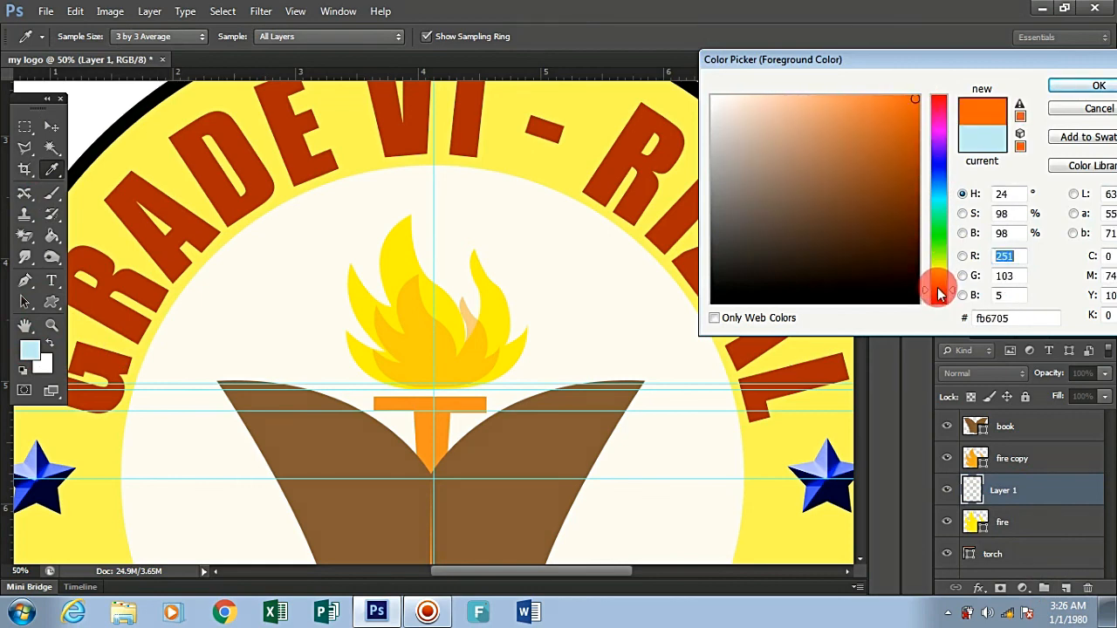
left_click(940, 293)
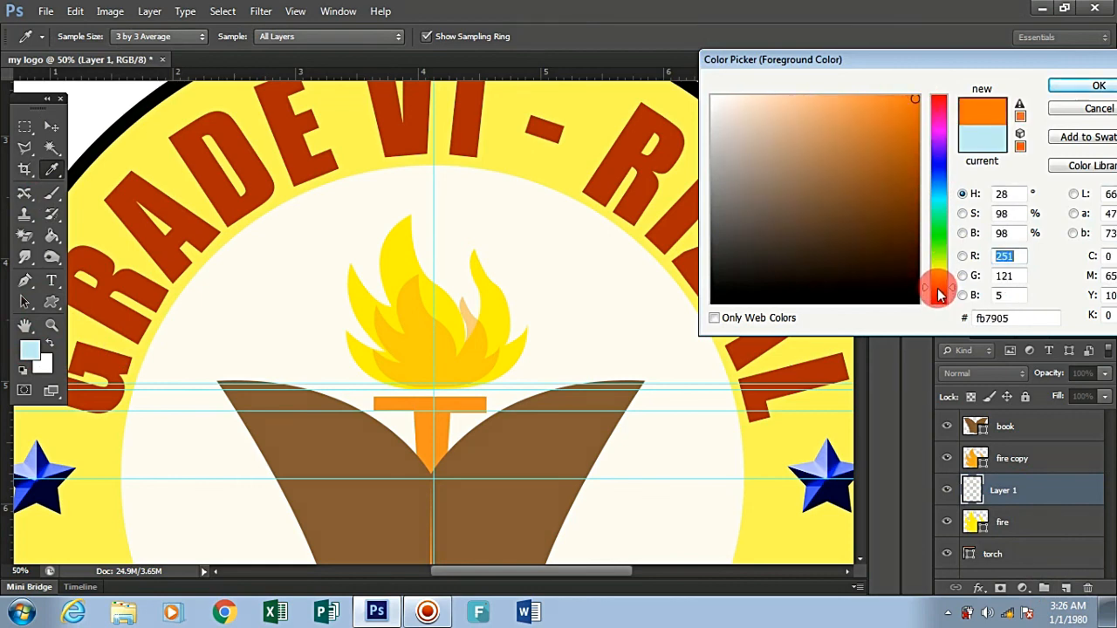
left_click(1086, 85)
key("b")
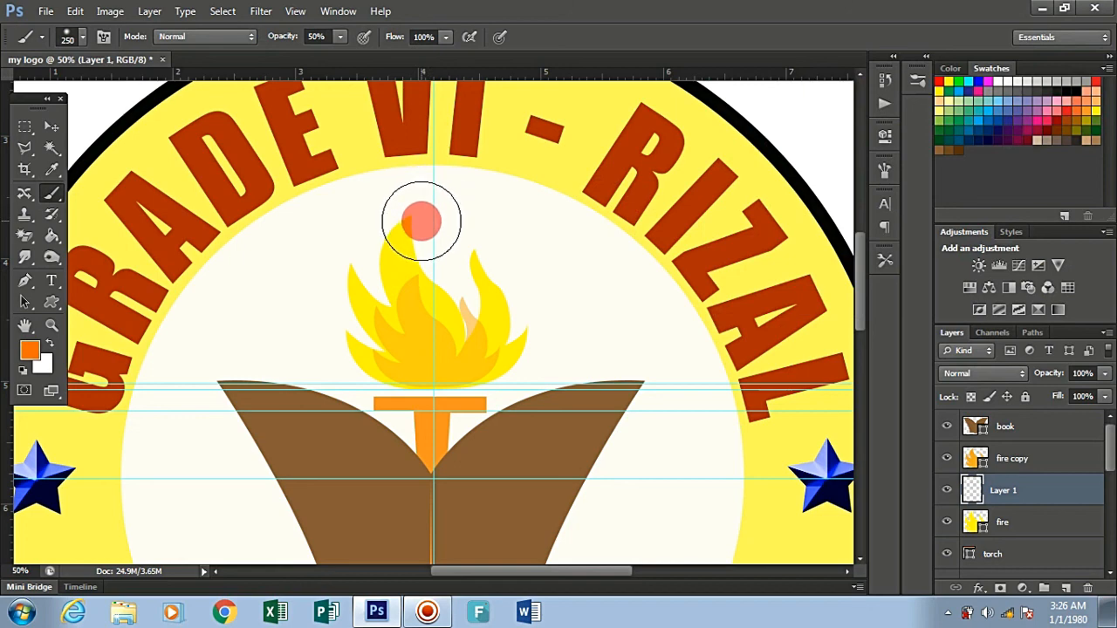
Step: Reduce the brush to 150 px and paint soft orange strokes around the flame's outer edges and tips on the blank layer
key("bracketleft")
key("bracketleft")
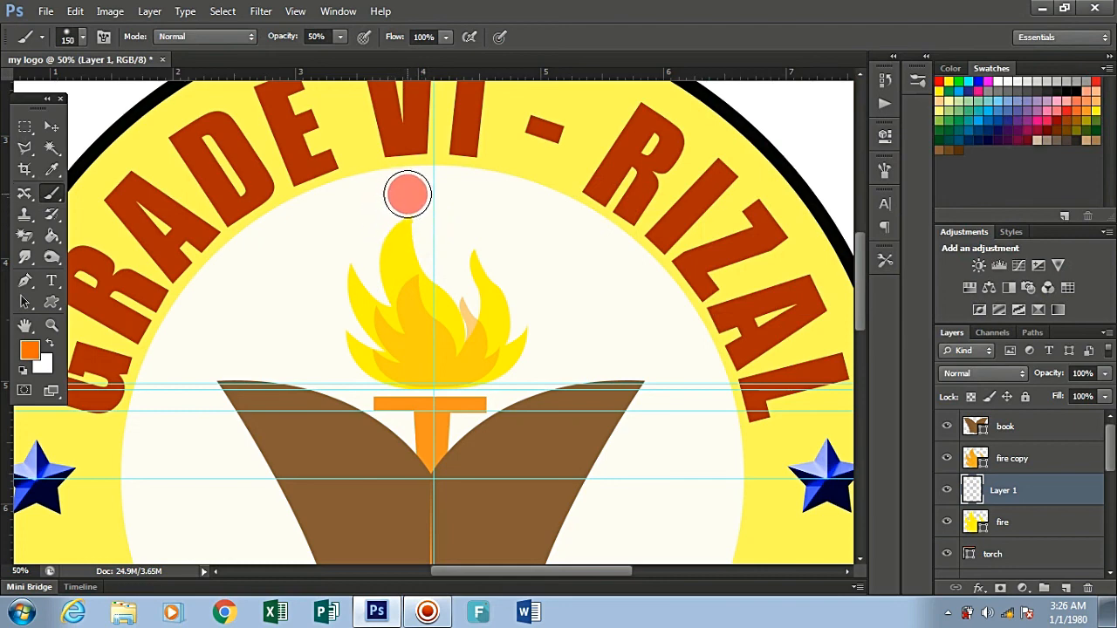
left_click(404, 189)
mouse_move(377, 235)
left_mouse_down()
mouse_move(373, 284)
mouse_move(421, 226)
mouse_move(436, 261)
mouse_move(472, 234)
mouse_move(471, 264)
mouse_move(494, 276)
mouse_move(496, 255)
mouse_move(518, 297)
mouse_move(515, 331)
left_mouse_up()
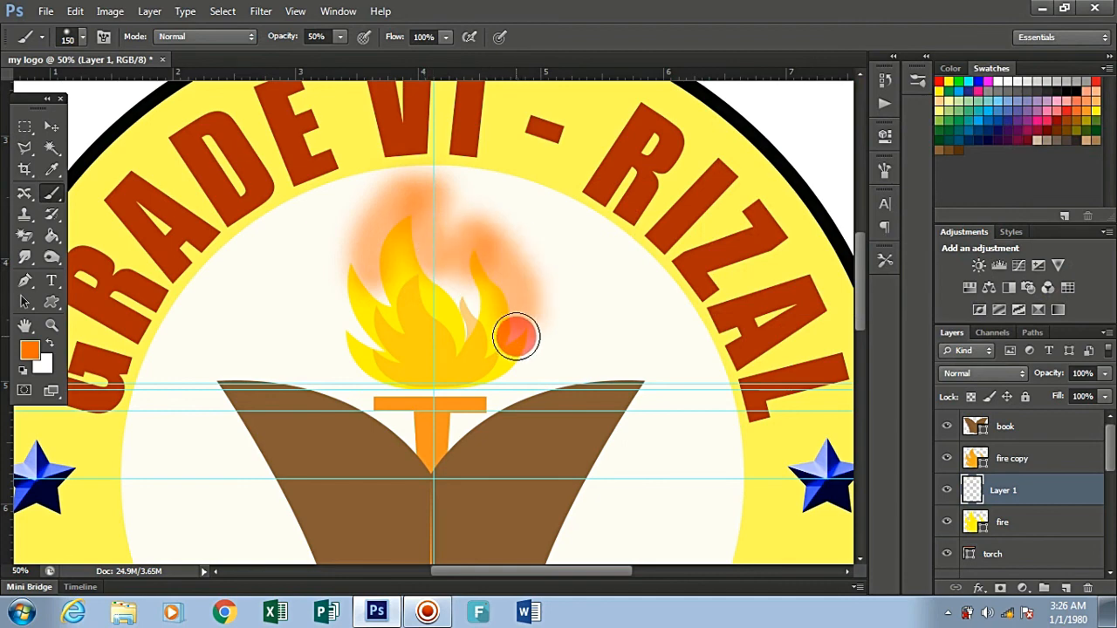
mouse_move(331, 297)
left_mouse_down()
mouse_move(348, 320)
mouse_move(334, 388)
mouse_move(332, 360)
mouse_move(369, 378)
left_mouse_up()
mouse_move(534, 339)
left_mouse_down()
mouse_move(451, 279)
mouse_move(466, 303)
left_mouse_up()
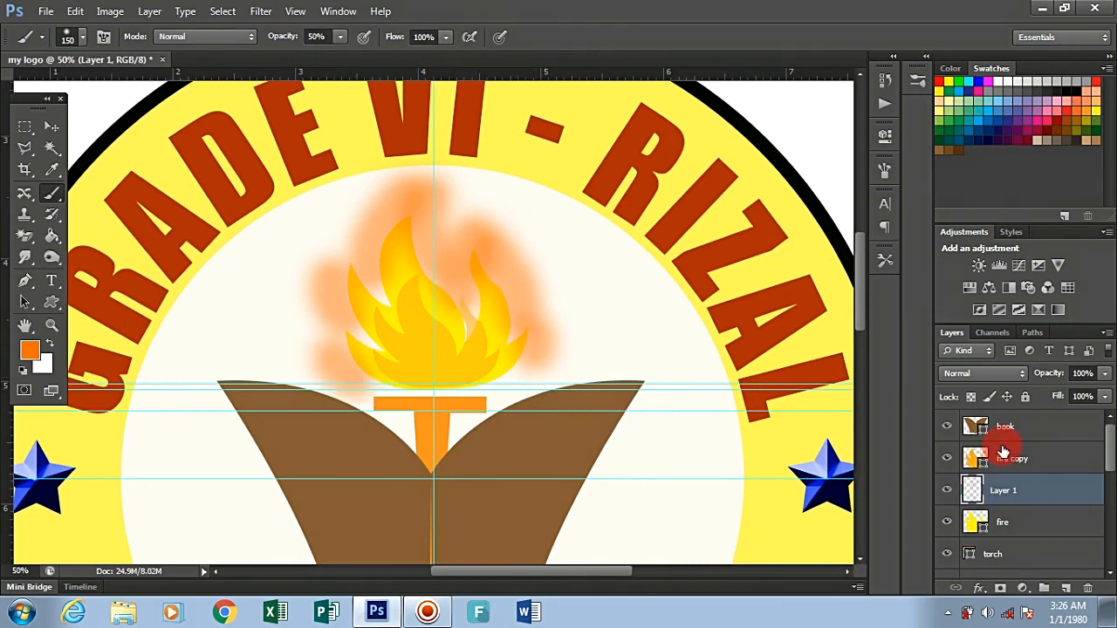
Step: Clip the painted orange layer to the "fire" layer with a clipping mask
right_click(1035, 488)
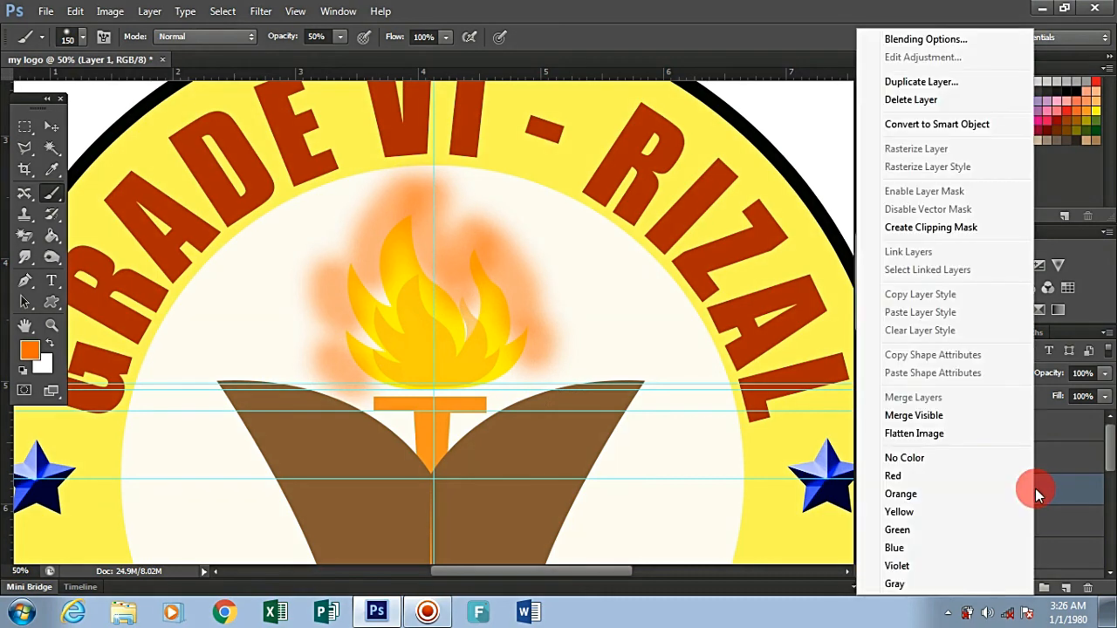
left_click(966, 228)
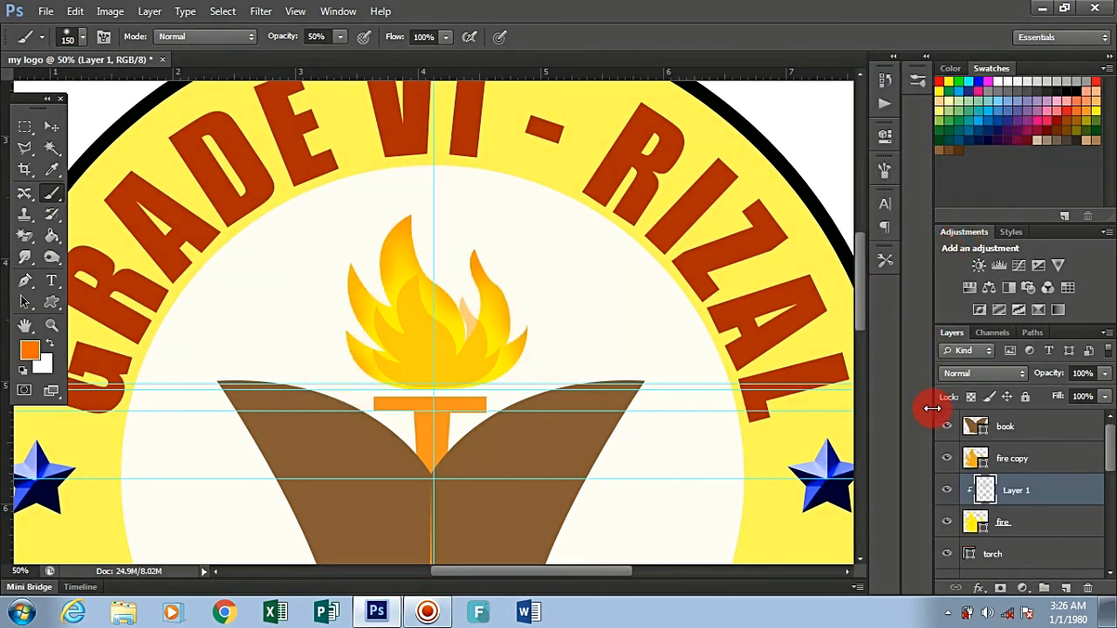
left_click_drag(863, 276, 862, 292)
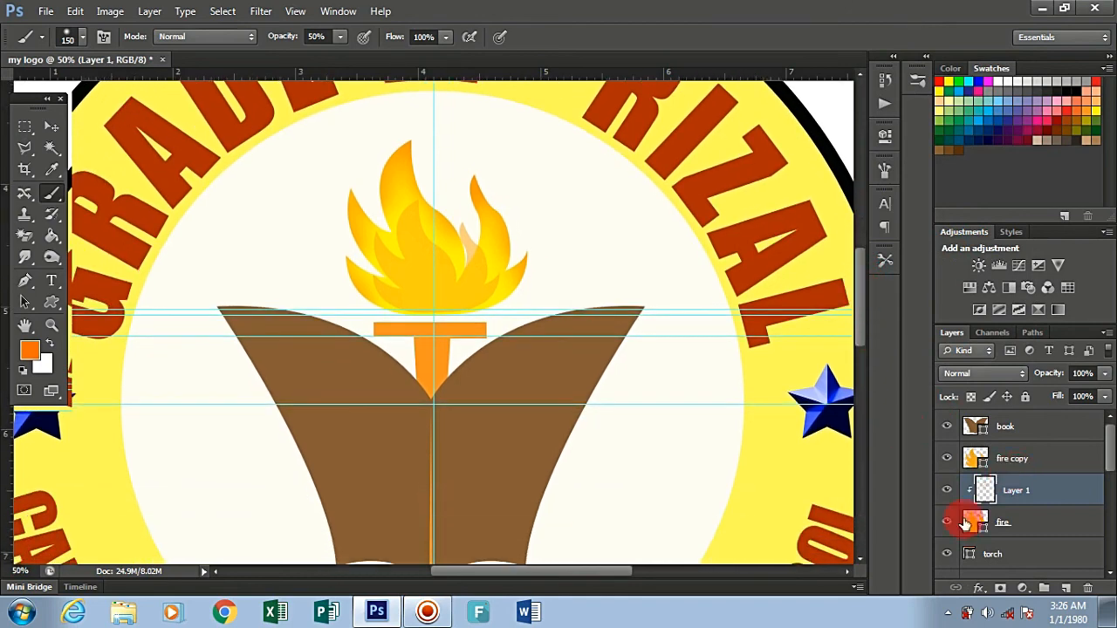
Step: Rasterize the "fire copy", painted orange and "fire" layers and merge them into one layer
left_click(1046, 459)
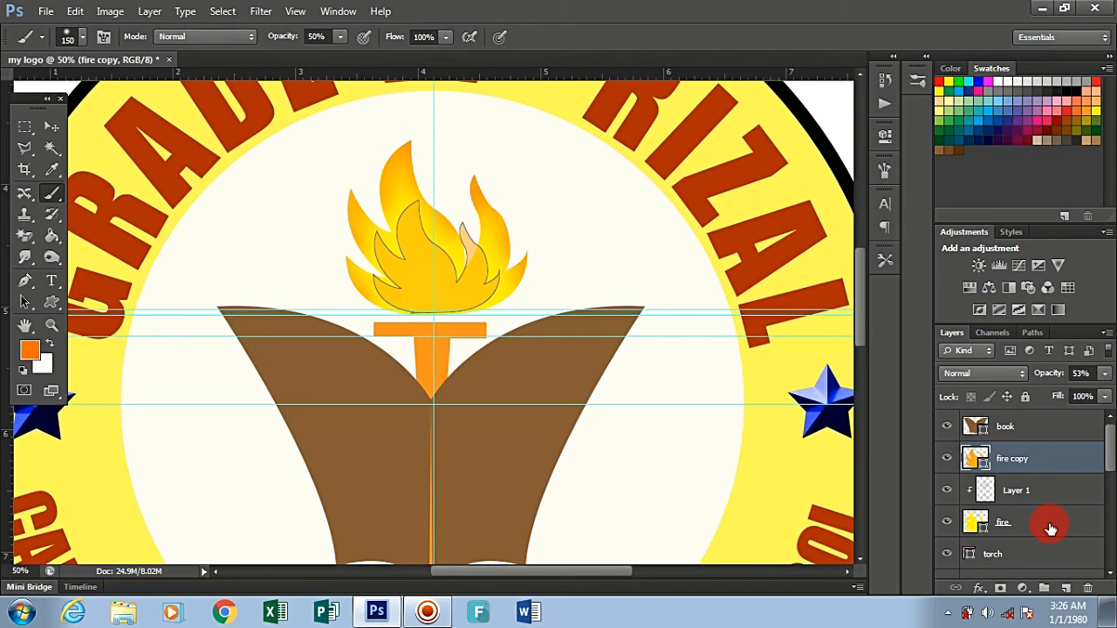
left_click(1051, 523, "shift")
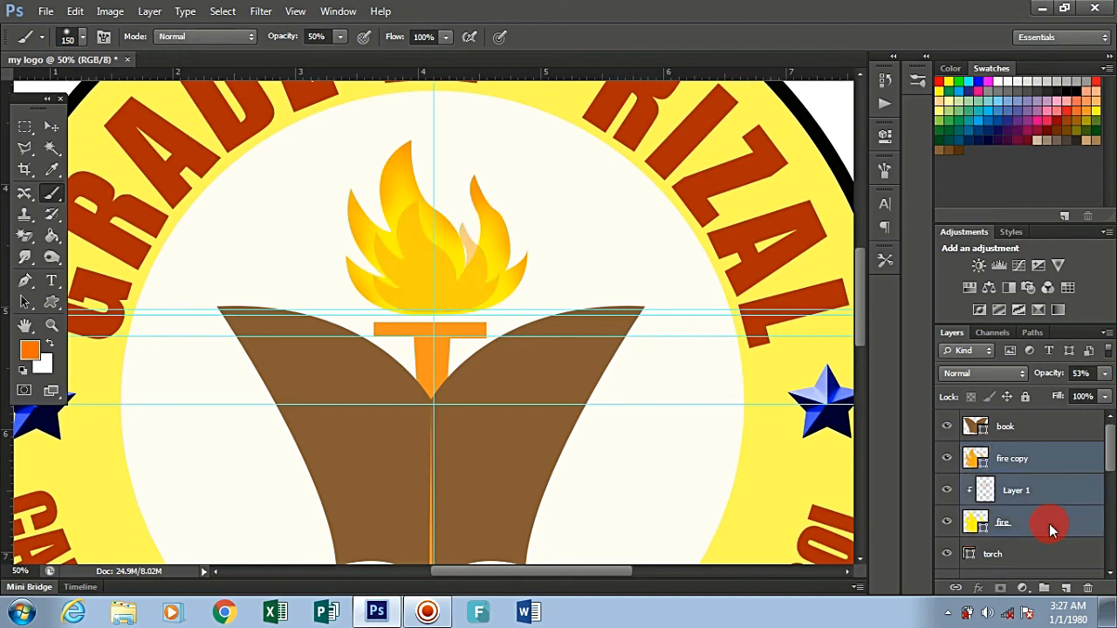
right_click(1049, 524)
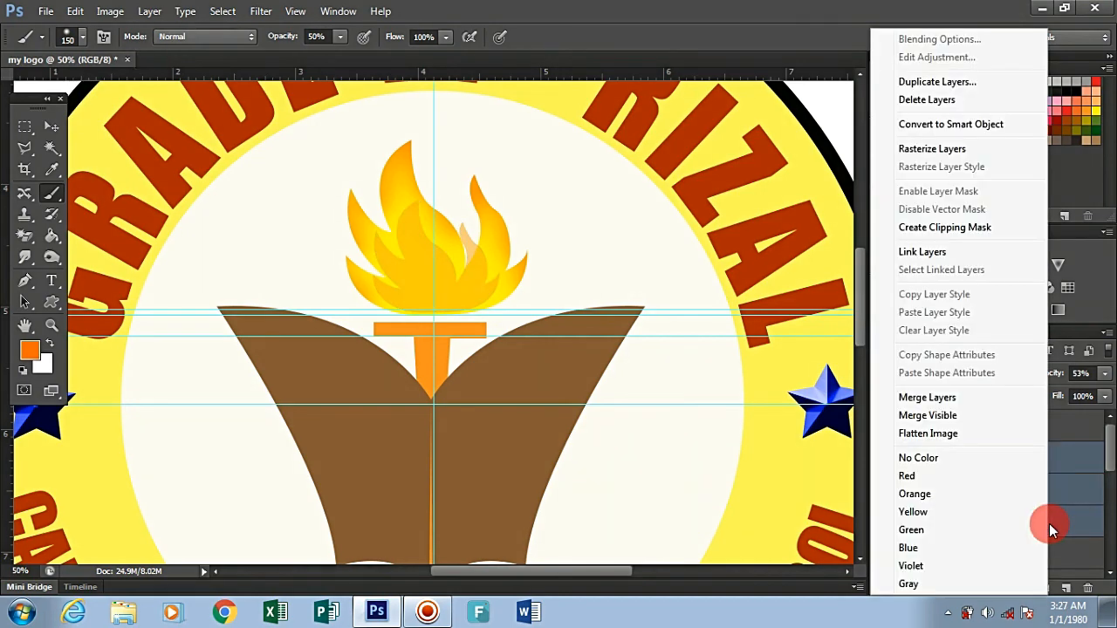
left_click(955, 149)
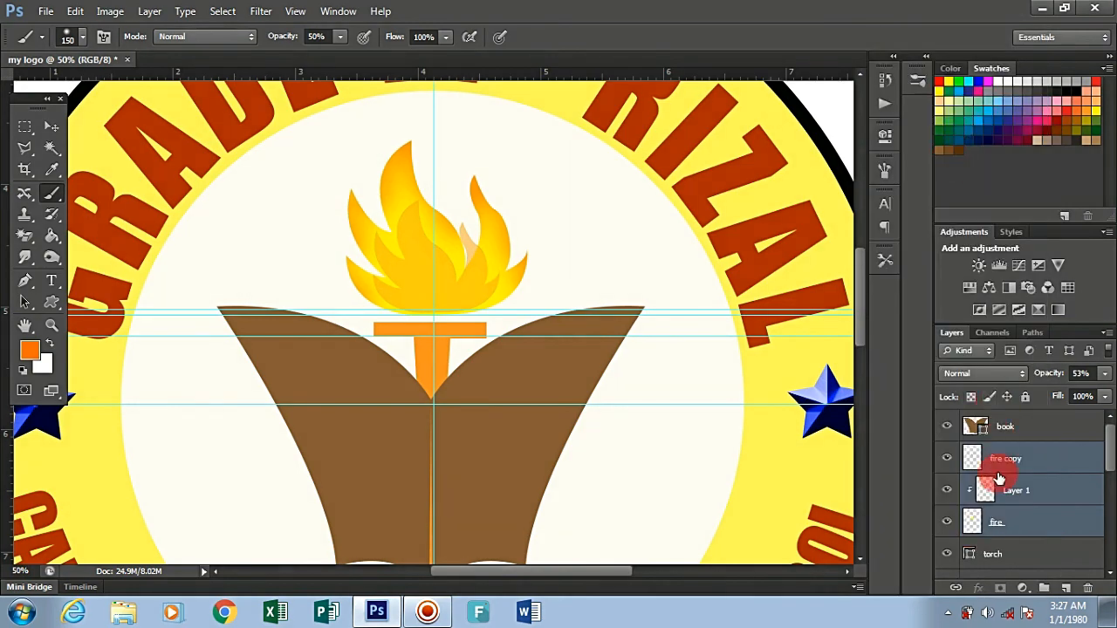
right_click(1050, 488)
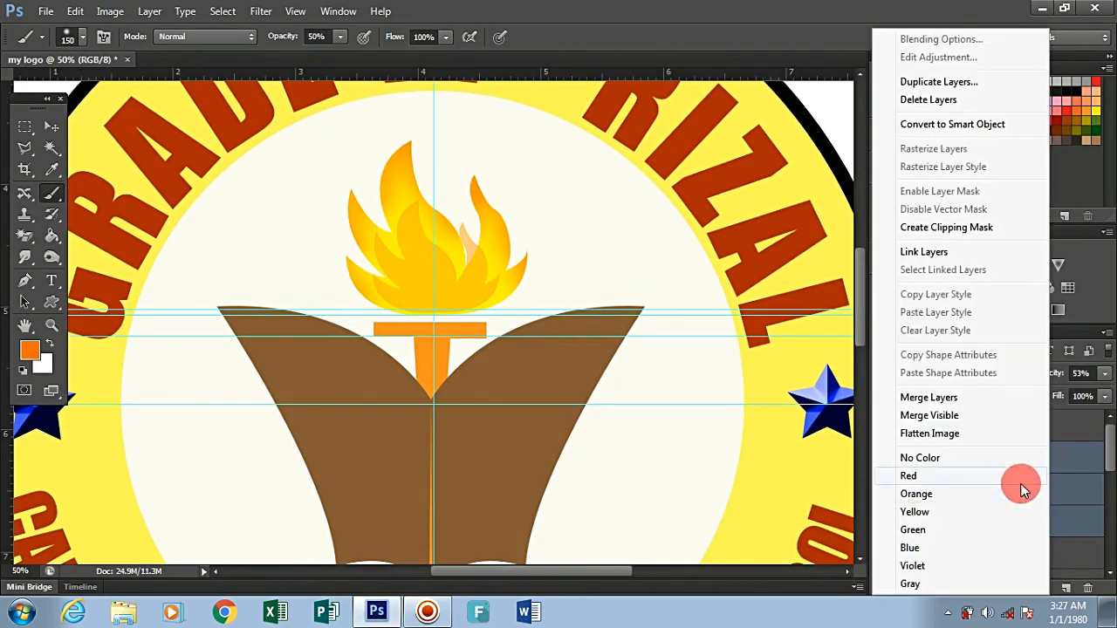
left_click(928, 398)
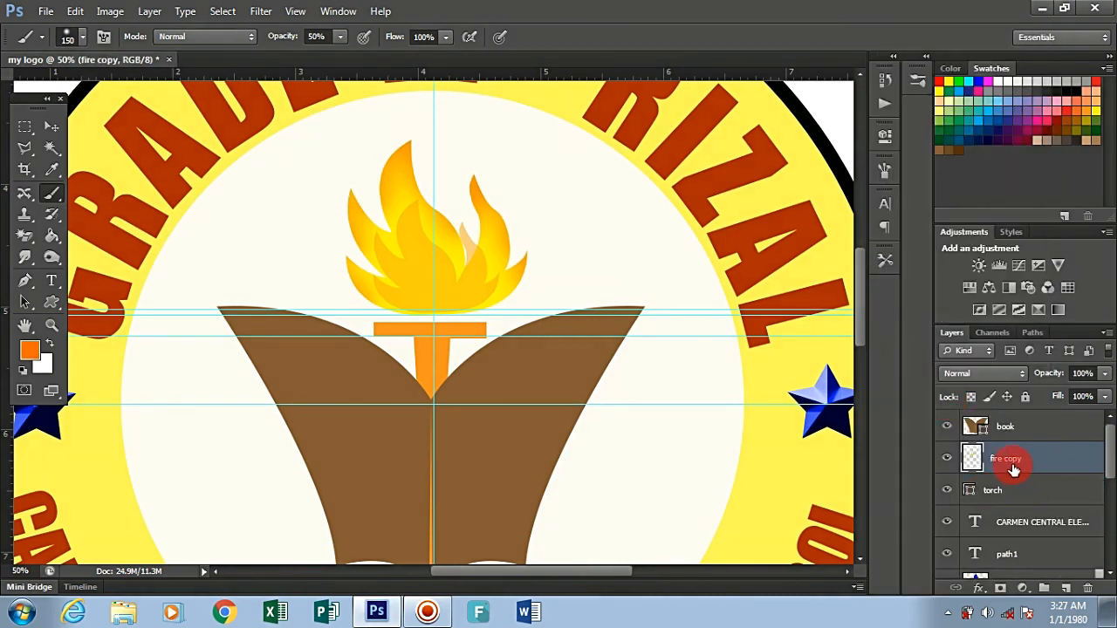
Step: Add the text "2020" in 45 pt Impact centred beneath the book, inside the inner circle
key("ctrl+0")
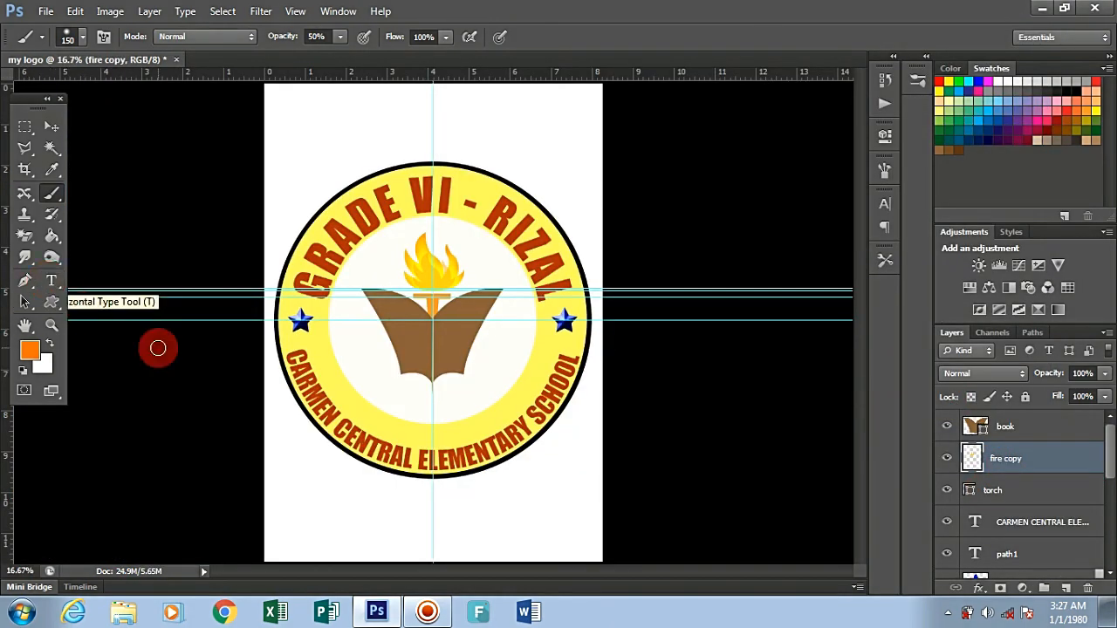
left_click(51, 280)
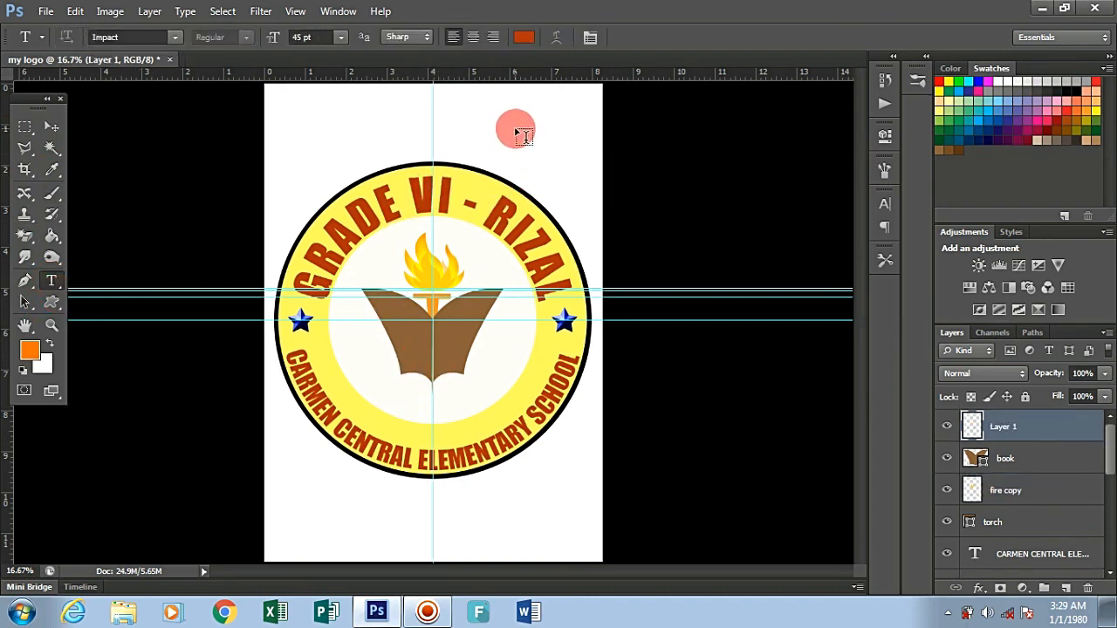
left_click(516, 131)
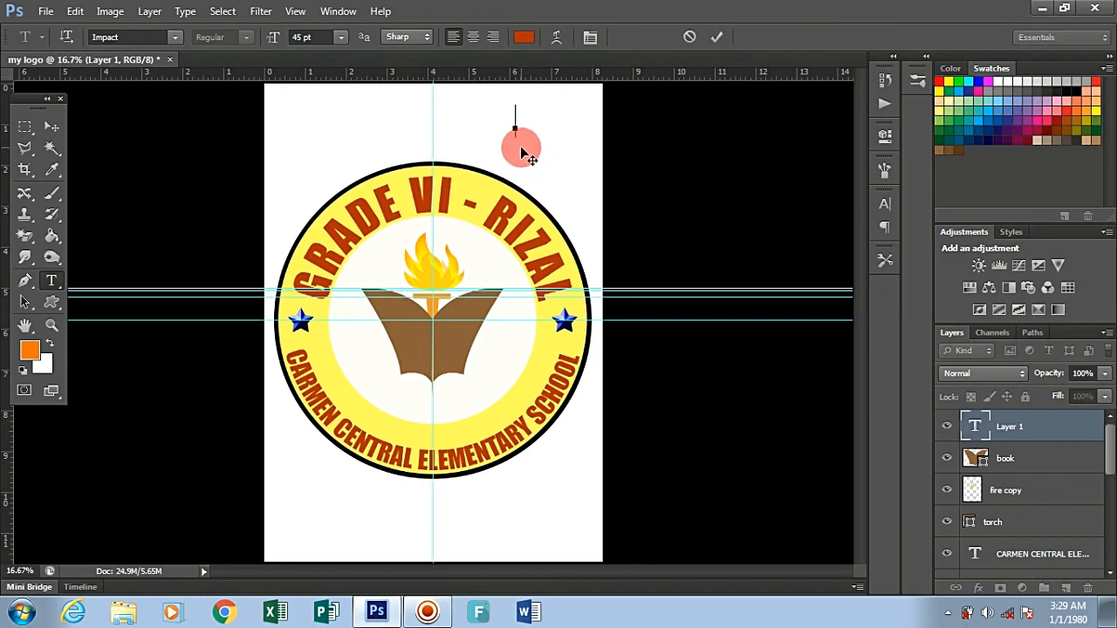
left_click_drag(521, 154, 408, 424)
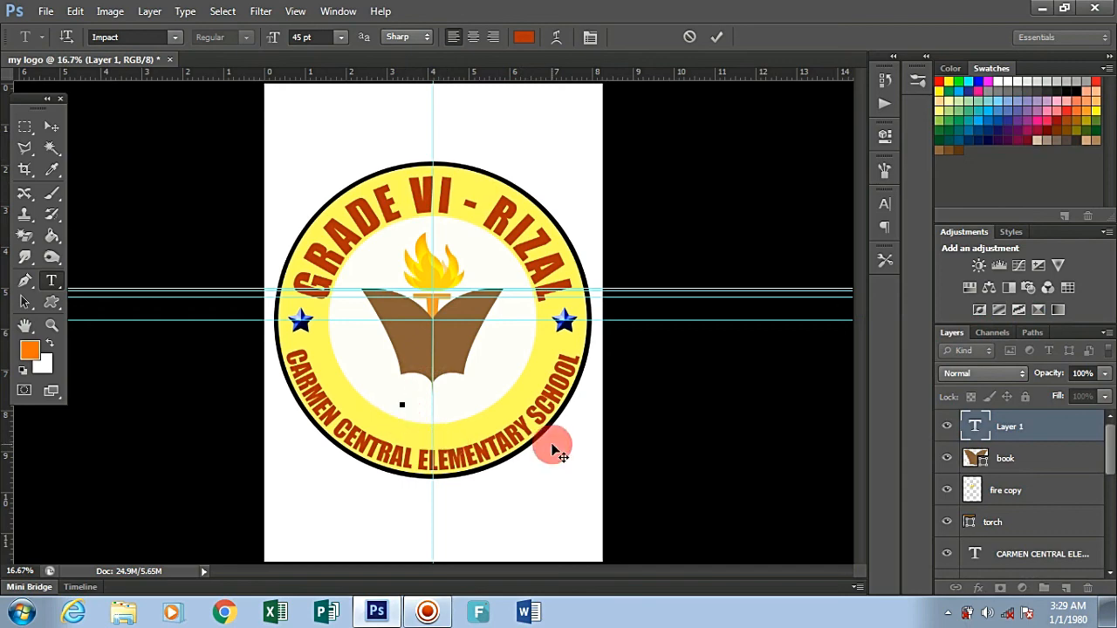
type("2020")
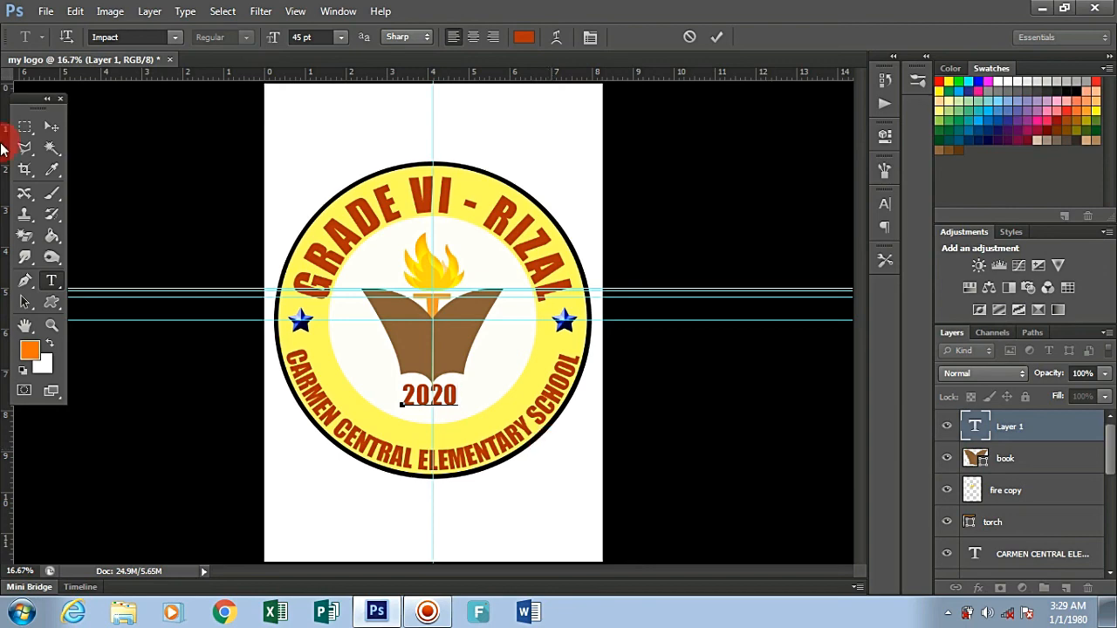
left_click(52, 126)
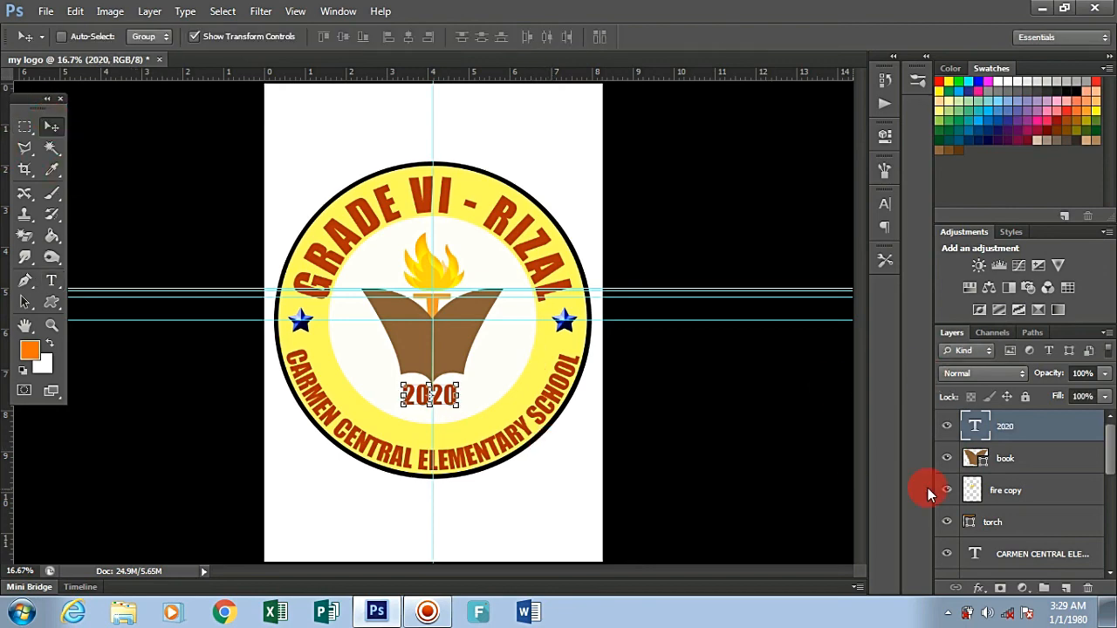
Step: Change the colour of the "2020" text to deep blue (#050ad3)
double_click(987, 430)
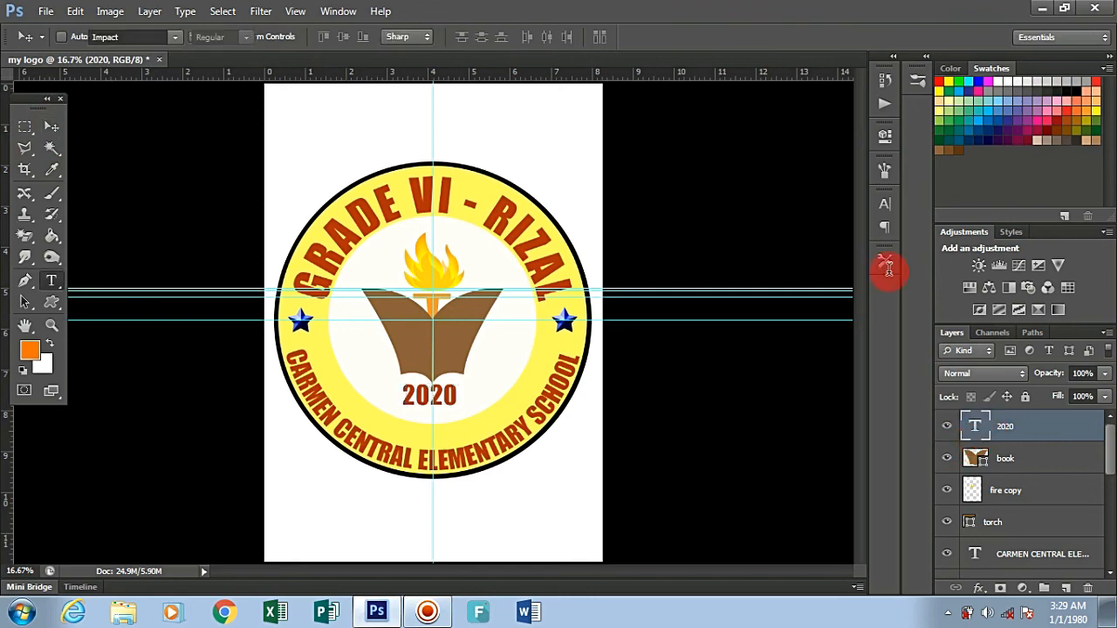
left_click(886, 207)
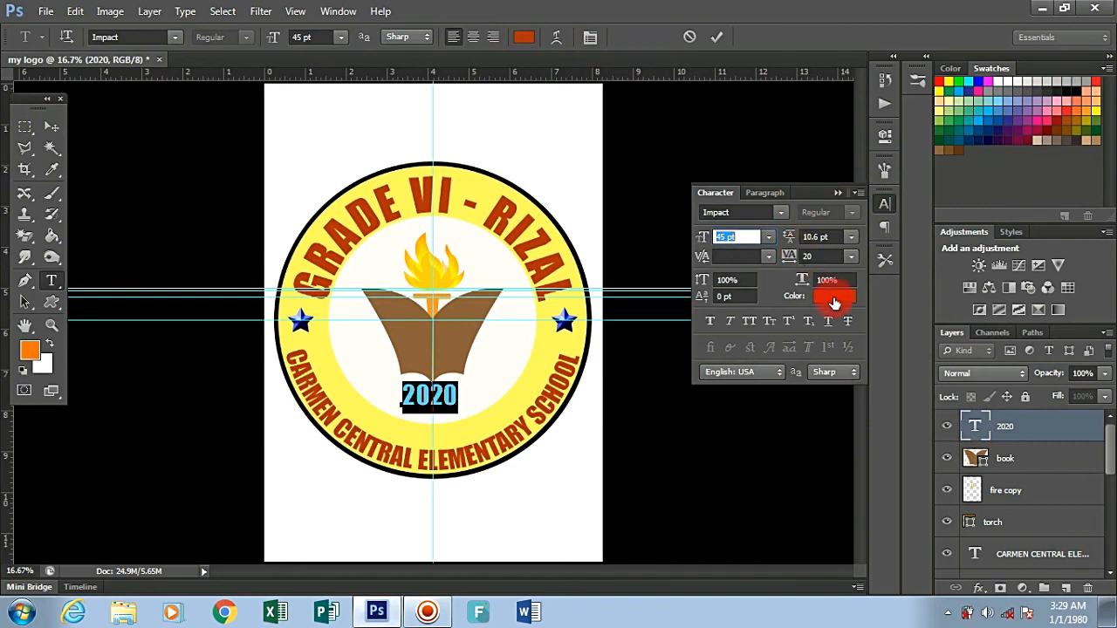
left_click(833, 298)
left_click(833, 299)
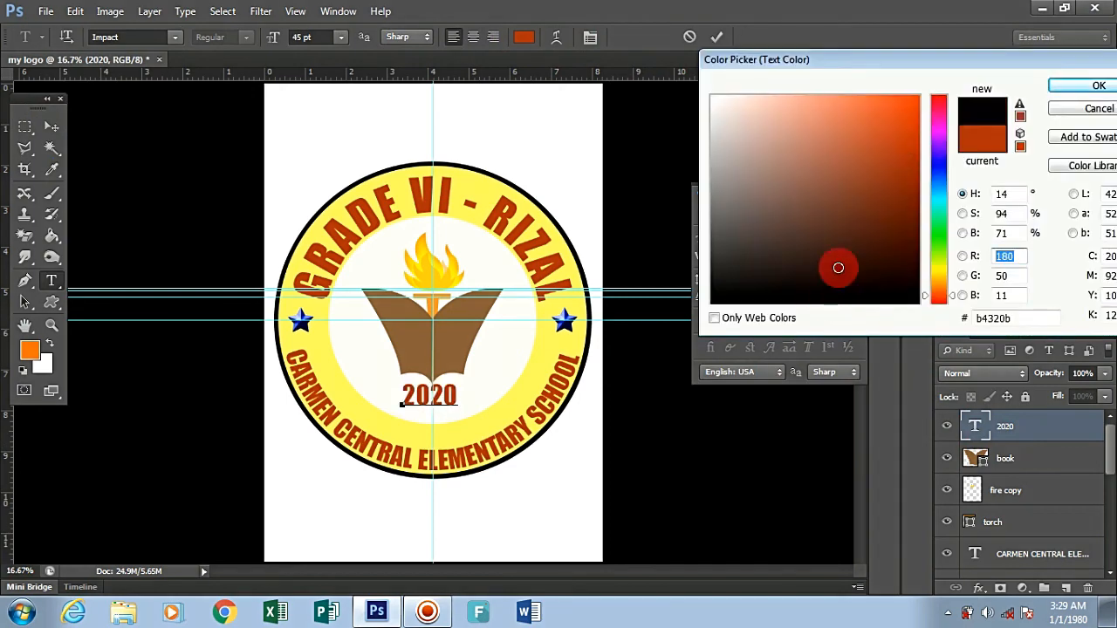
left_click(940, 166)
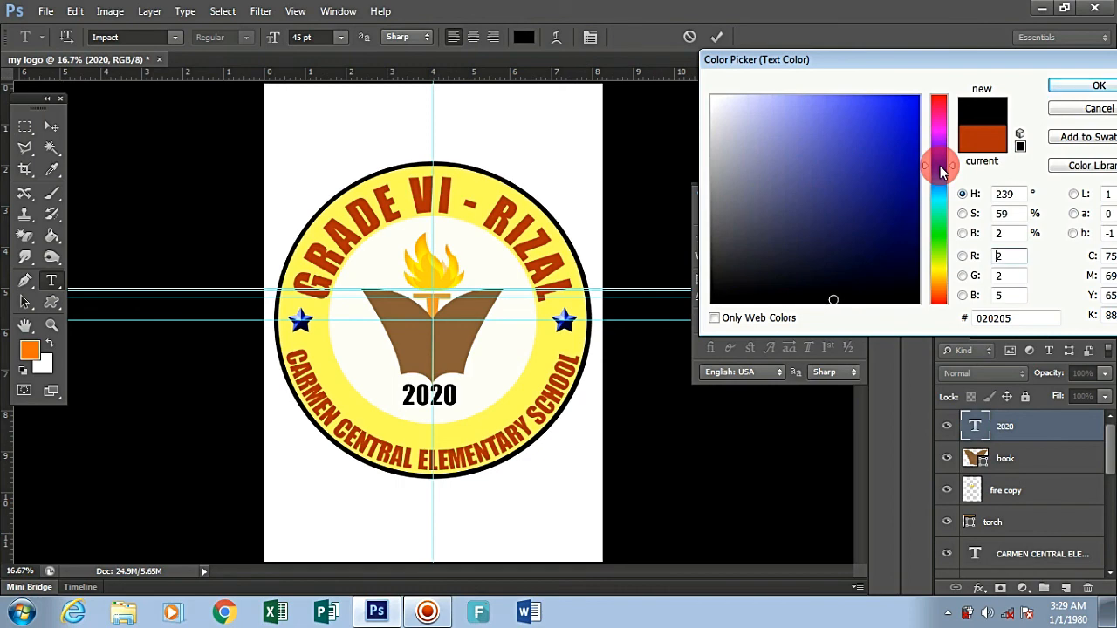
left_click(908, 103)
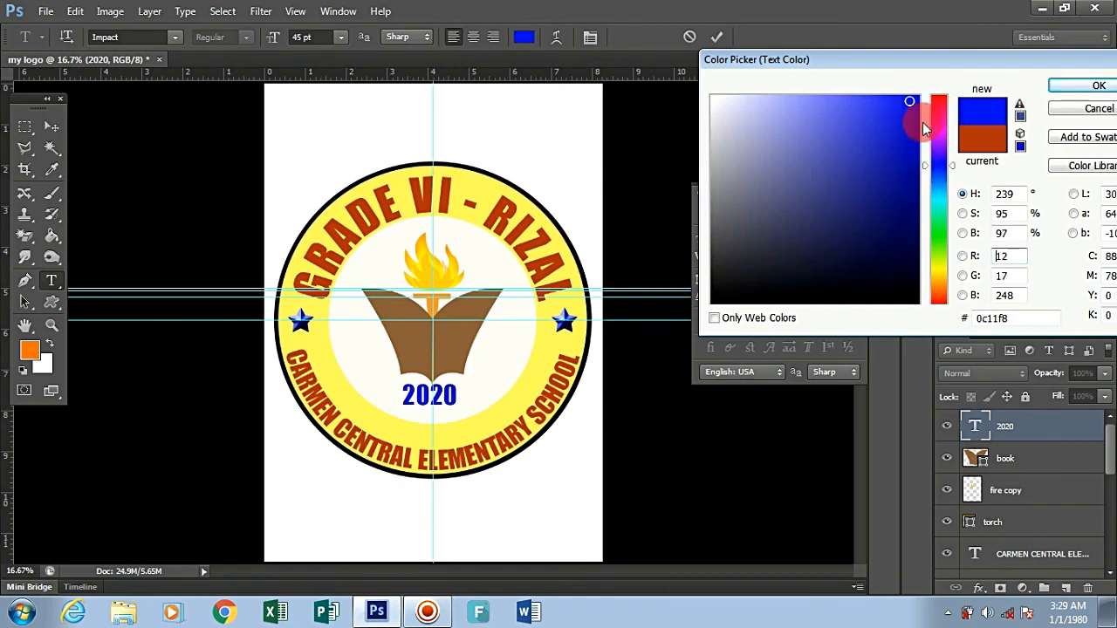
left_click(1078, 84)
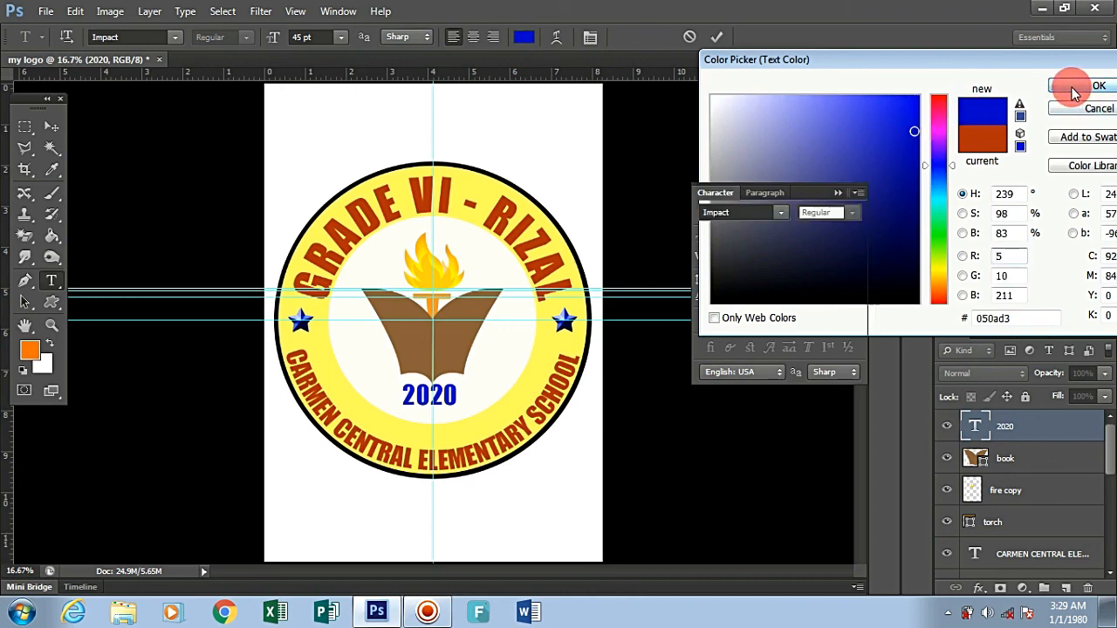
left_click(838, 196)
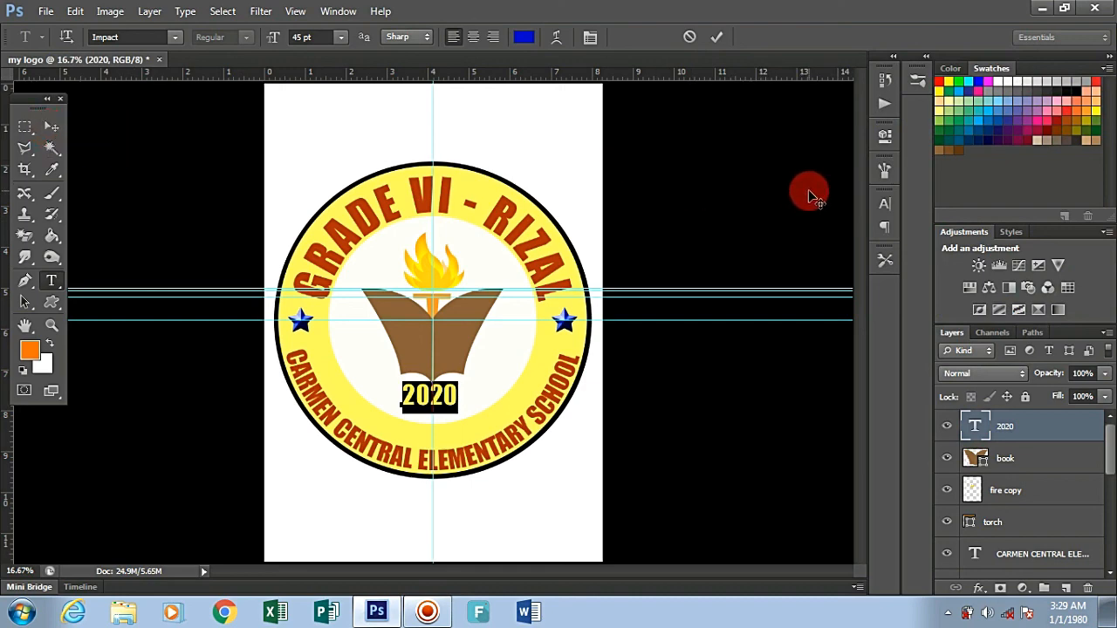
Step: Reduce the font size of the "2020" text to 39 pt
left_click(884, 210)
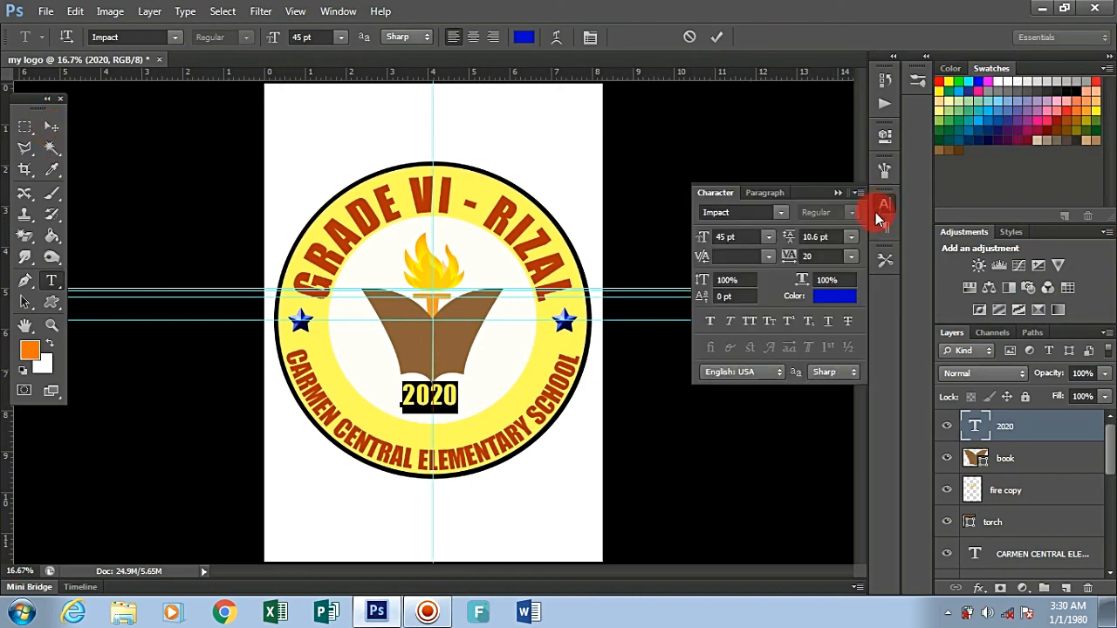
left_click(986, 438)
double_click(975, 427)
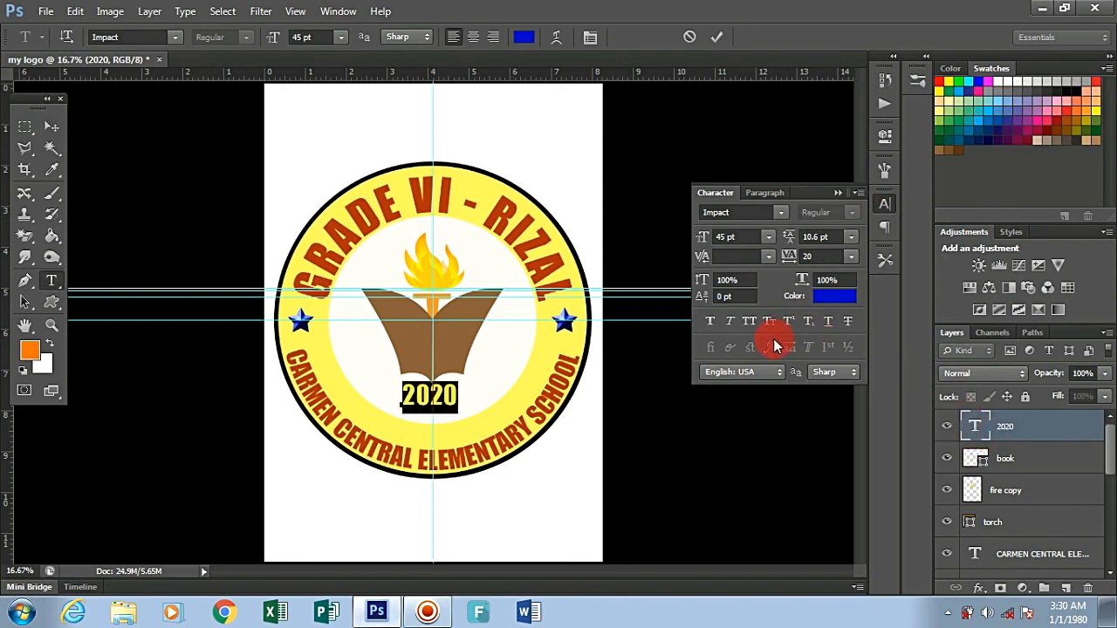
double_click(723, 236)
key("Down")
key("Down")
key("Down")
key("Down")
key("Down")
key("Down")
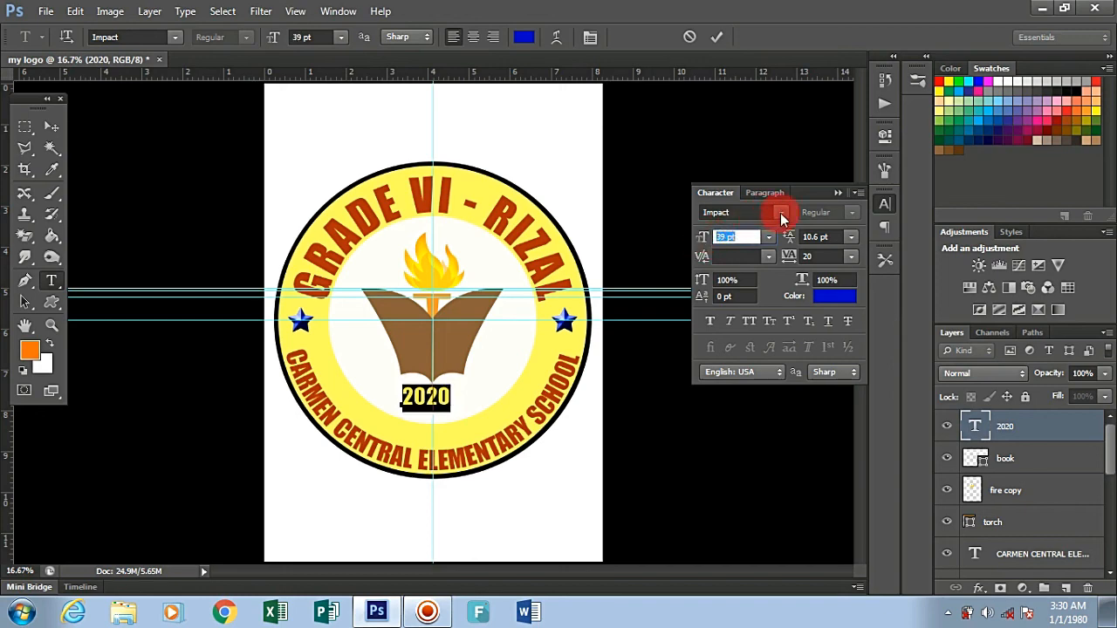
left_click(836, 192)
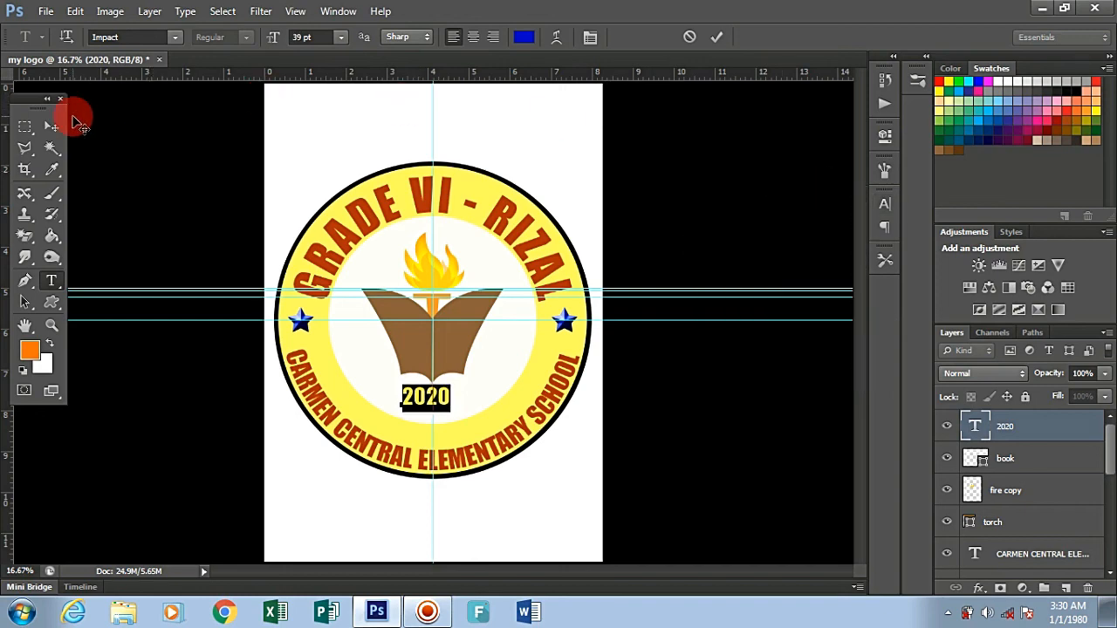
Step: Nudge the "2020" text slightly to the right so it is centred beneath the book on the vertical guide
left_click(54, 126)
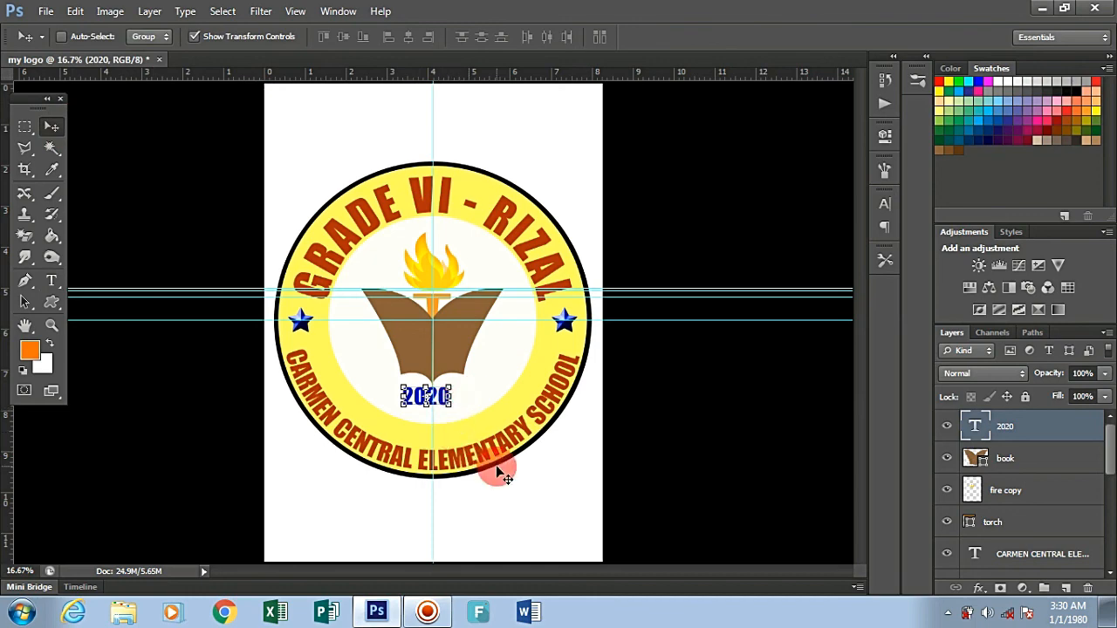
key("Right")
key("Right")
key("Right")
key("Right")
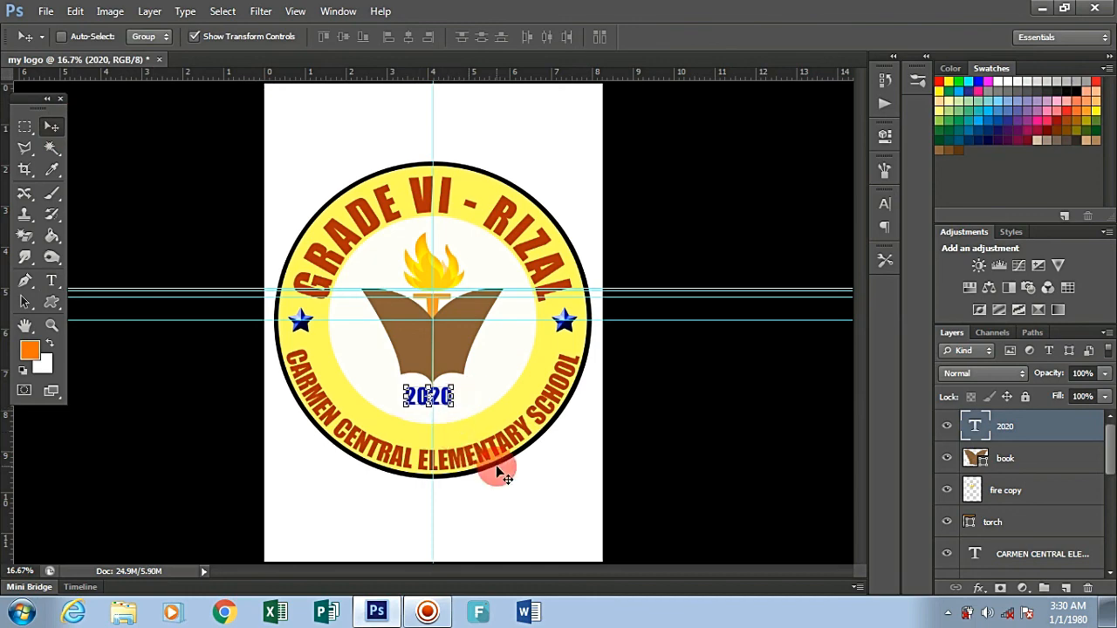
key("Right")
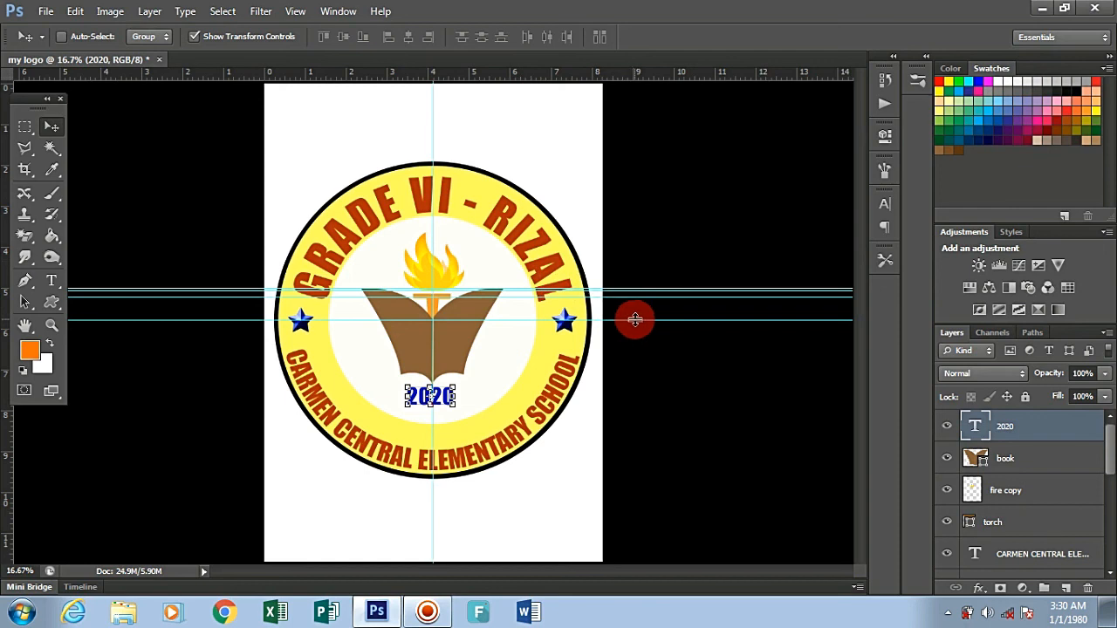
Step: Remove all the horizontal guides and the vertical centre guide from the canvas
left_click_drag(634, 319, 656, 73)
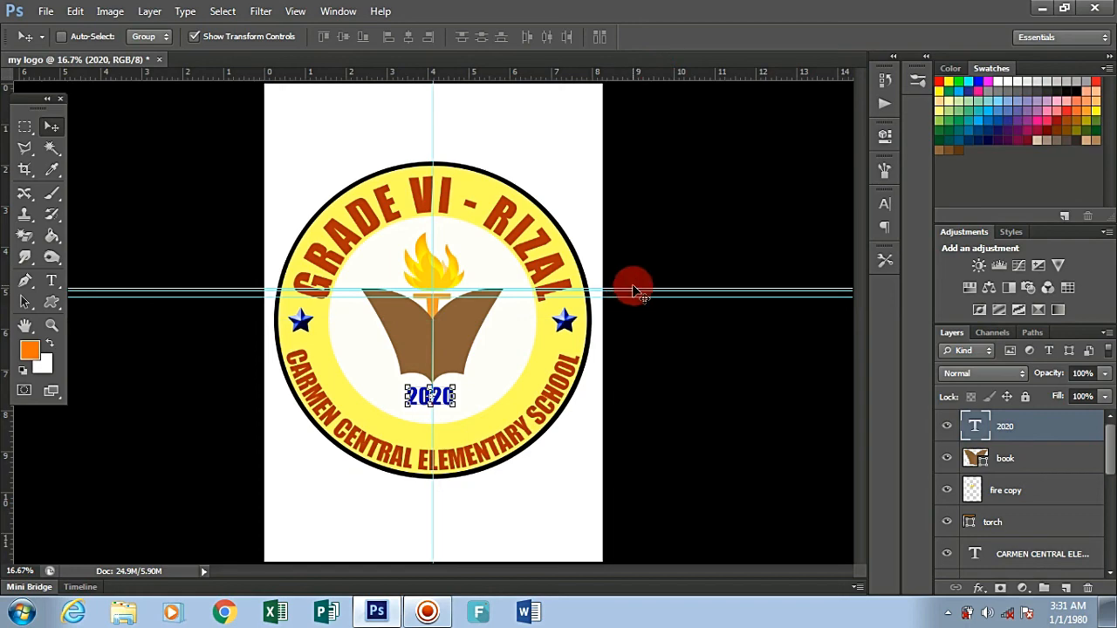
left_click_drag(637, 294, 652, 75)
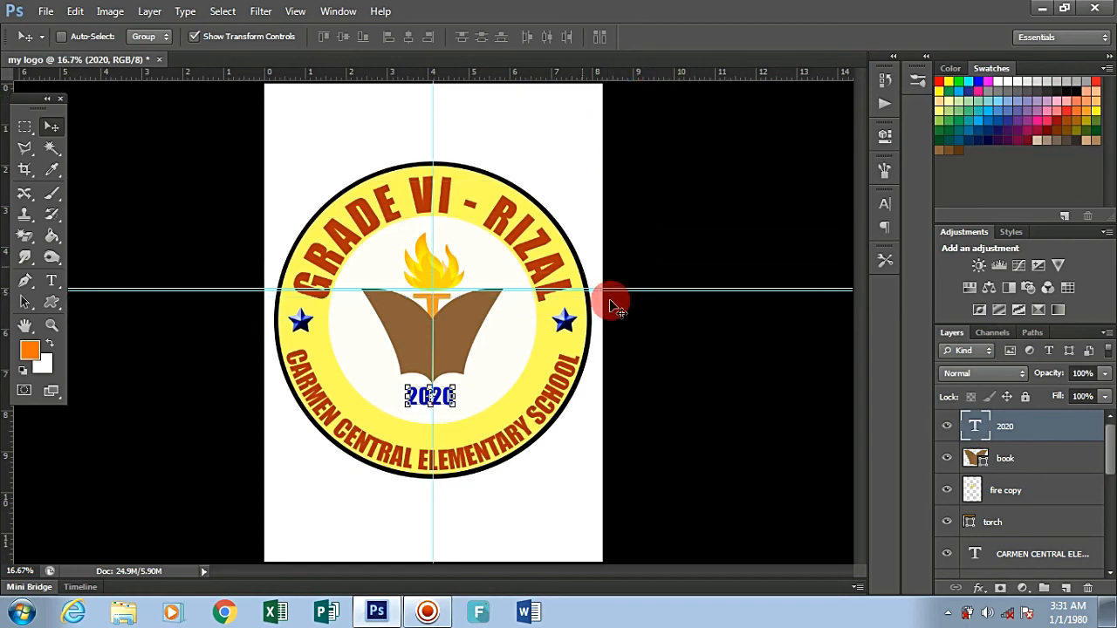
left_click_drag(641, 288, 693, 50)
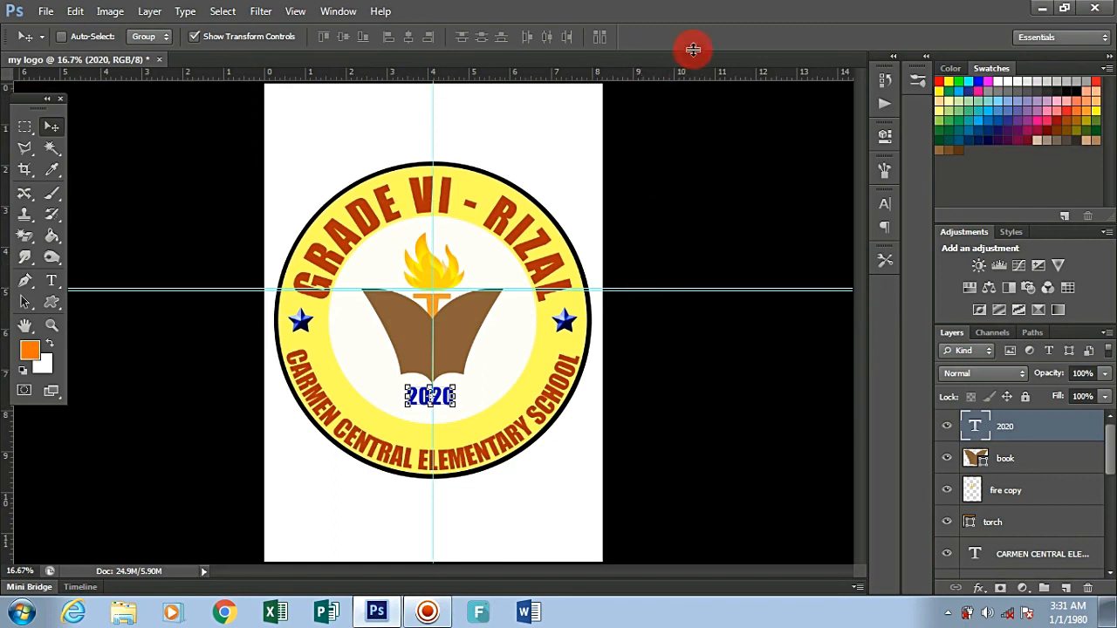
left_click_drag(638, 292, 668, 69)
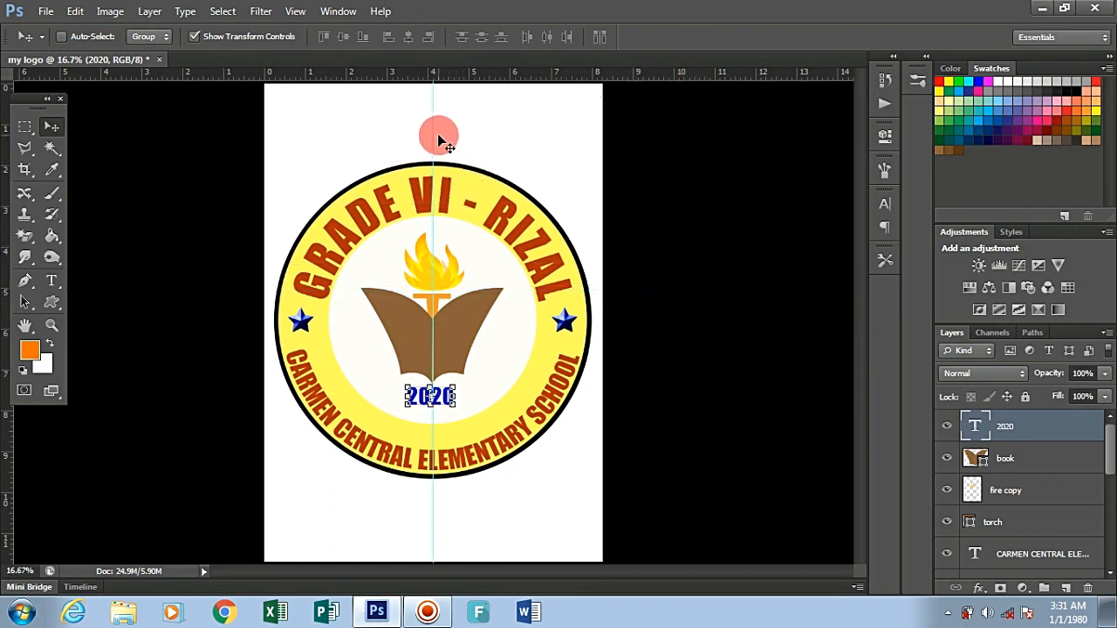
left_click_drag(431, 140, 5, 179)
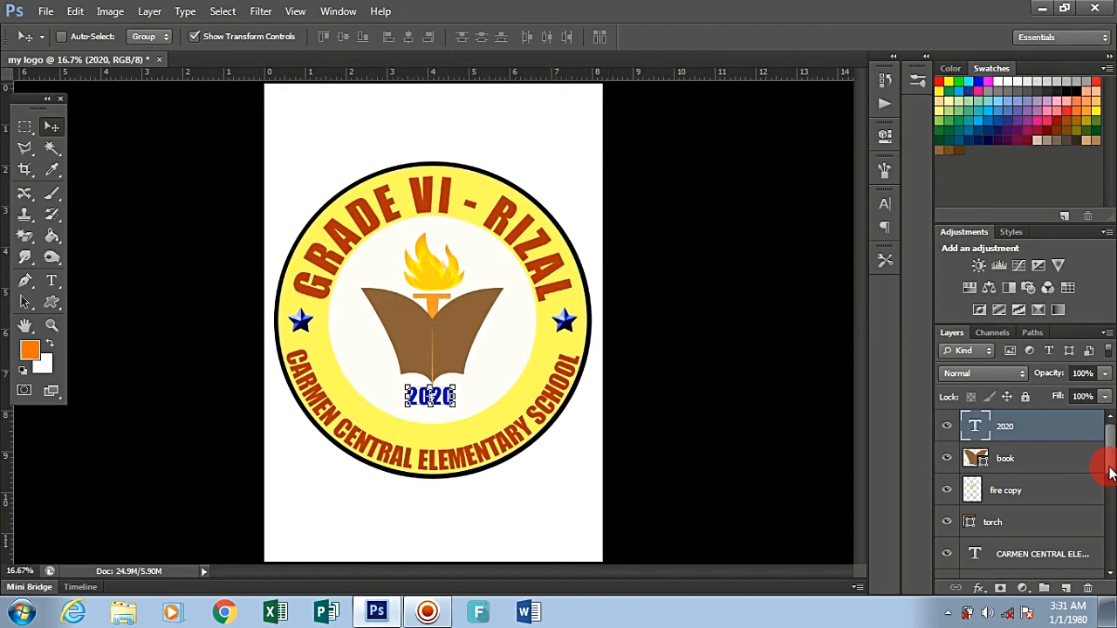
Step: Save a JPEG copy as "my logo.jpg" in the Desktop folder "youtube projects" at quality 12, Maximum, Baseline ("Standard")
left_click(44, 12)
left_click(73, 213)
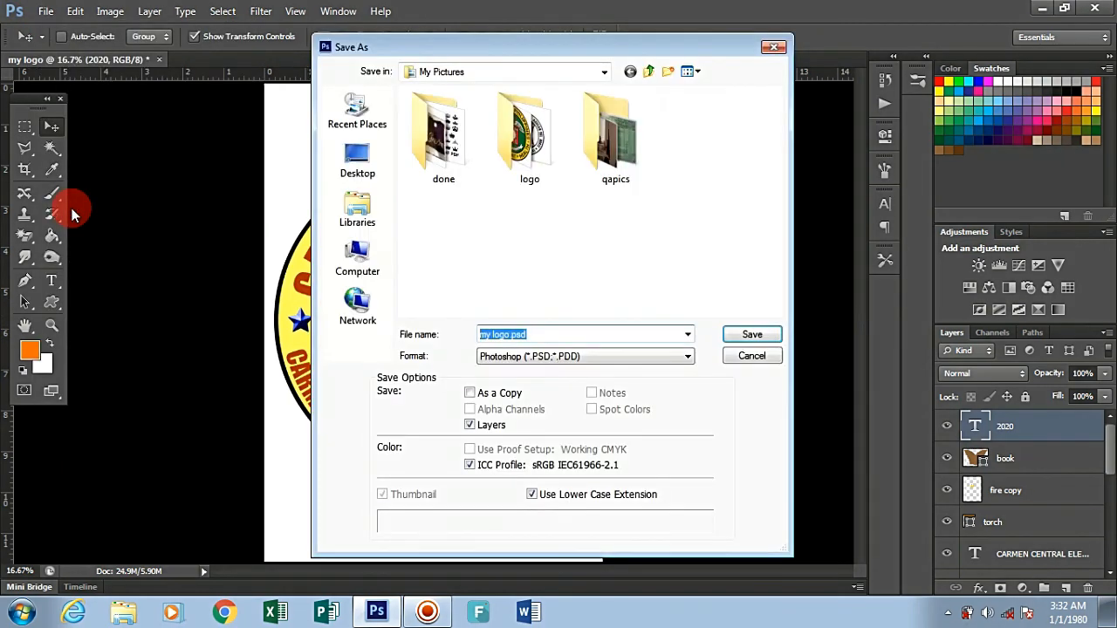
left_click(376, 166)
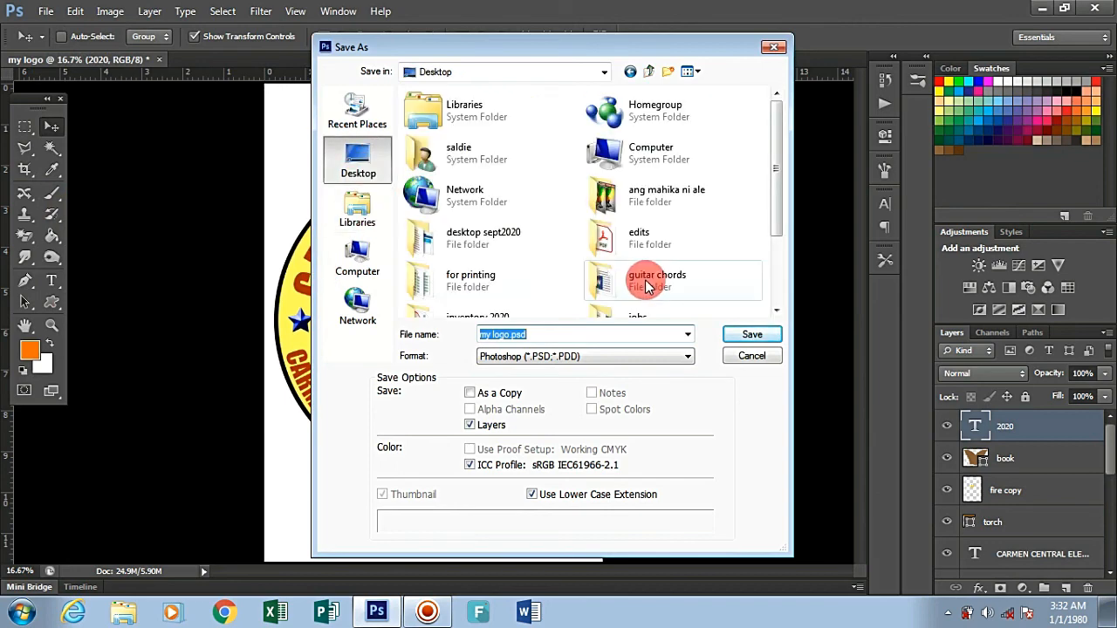
left_click_drag(778, 179, 776, 263)
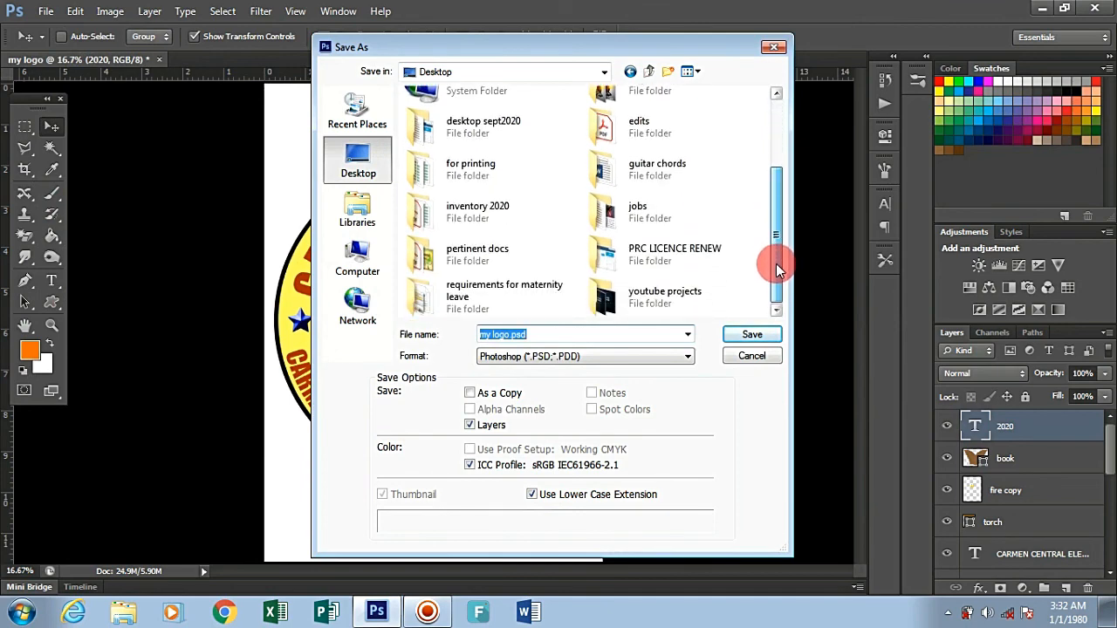
double_click(683, 297)
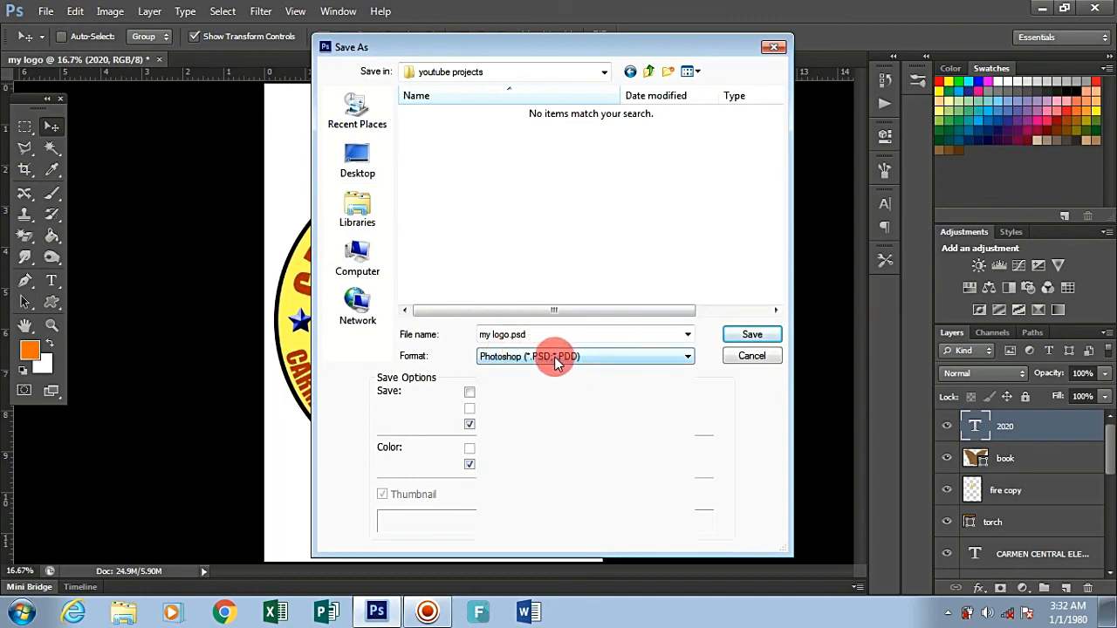
left_click(556, 360)
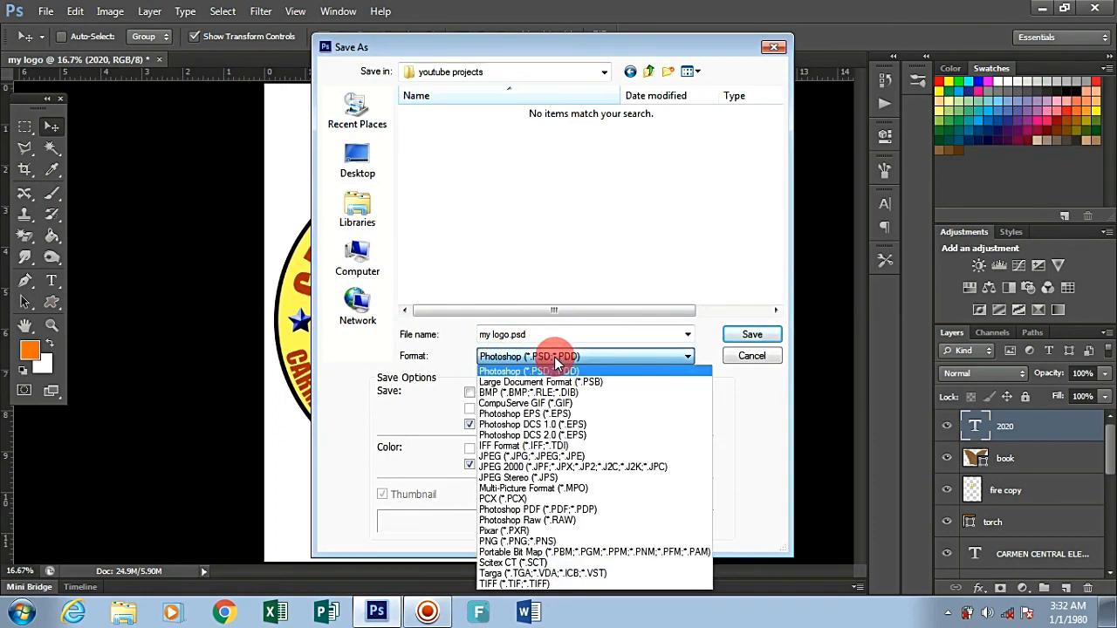
left_click(555, 457)
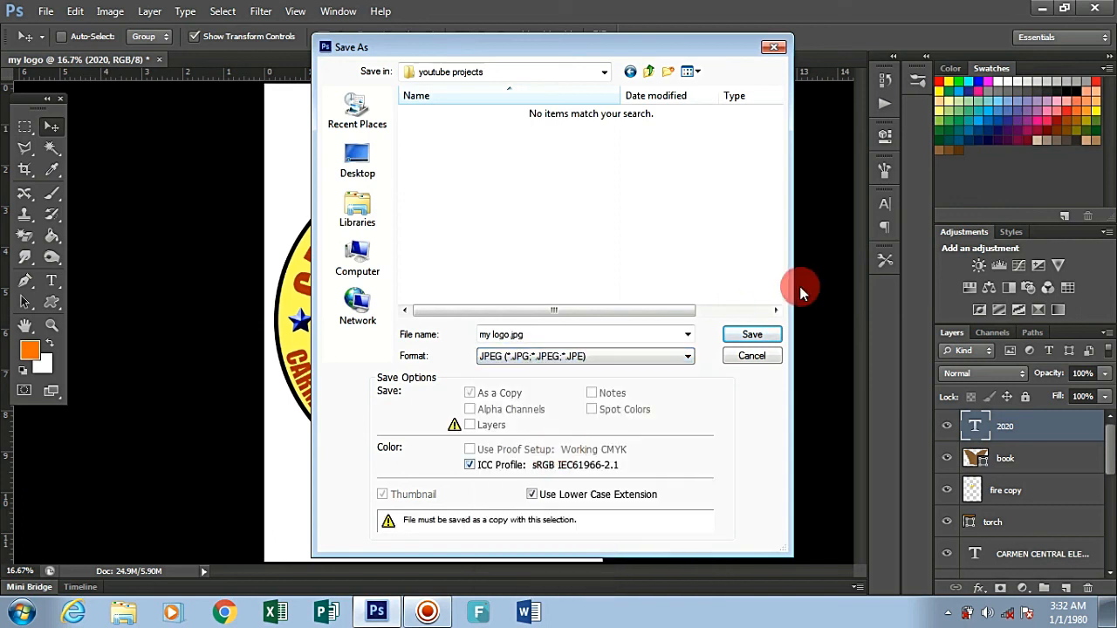
left_click(746, 336)
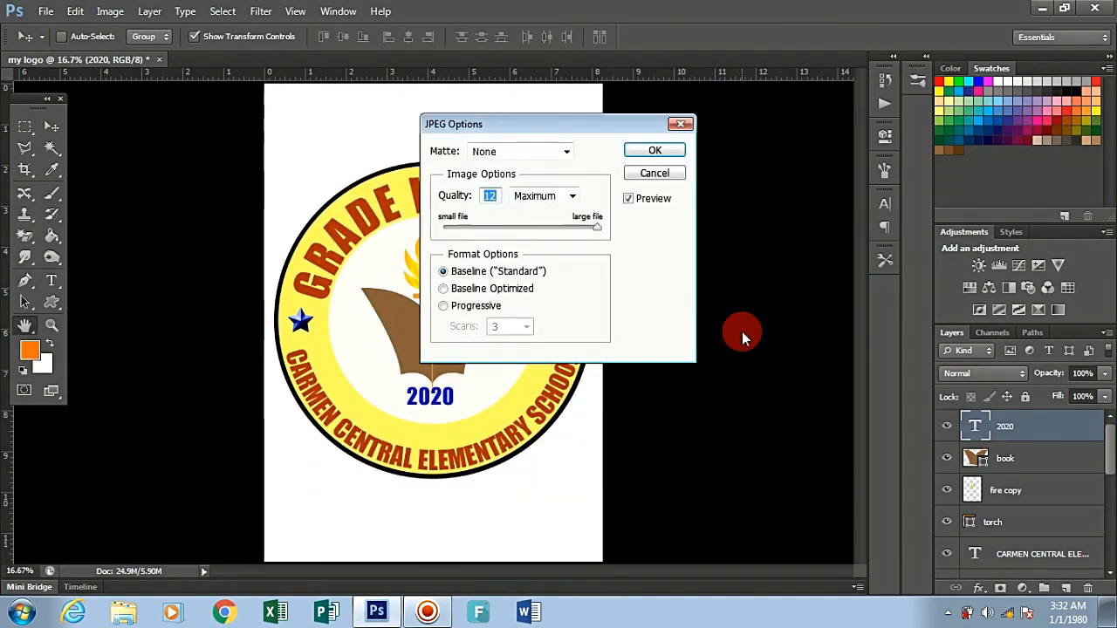
left_click(634, 152)
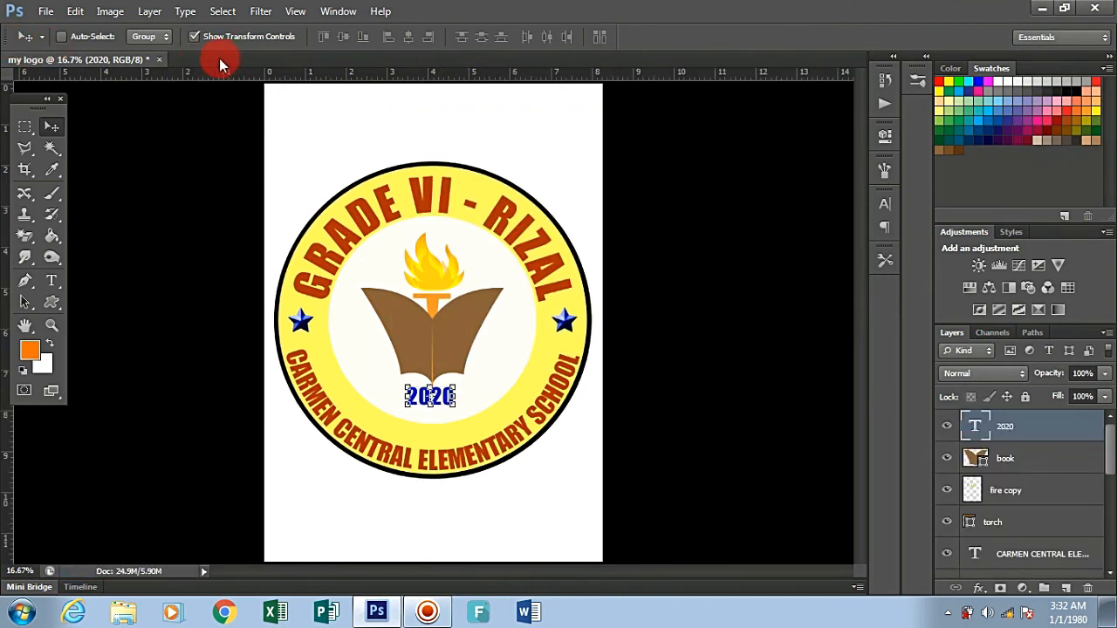
Step: Close the document, saving it as "my logo.psd" in the "youtube projects" folder with Maximize Compatibility on
left_click(159, 60)
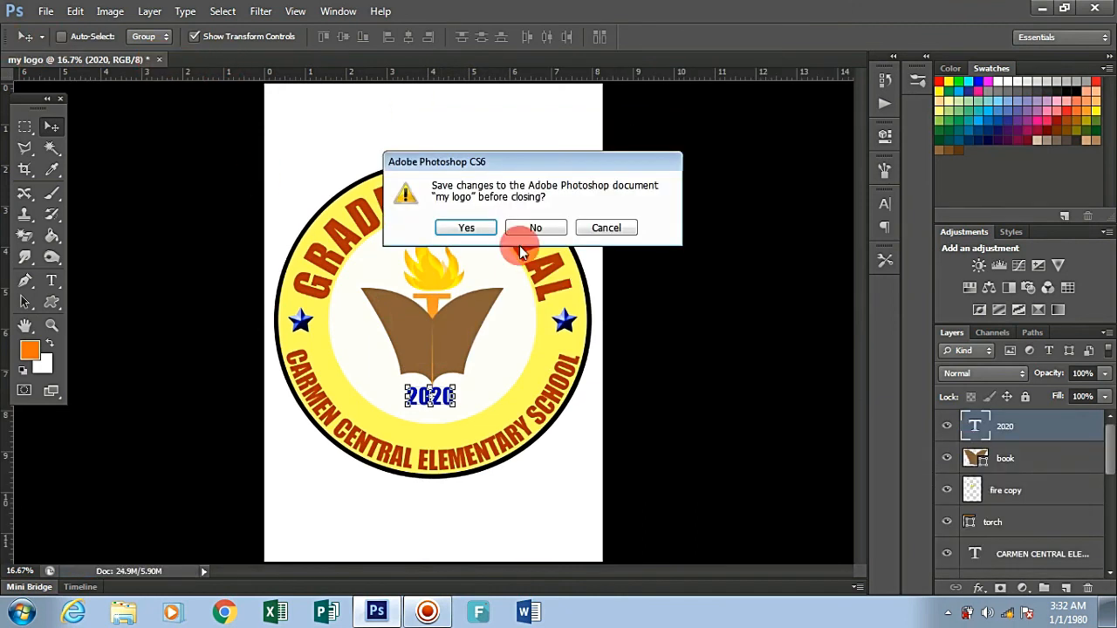
left_click(459, 226)
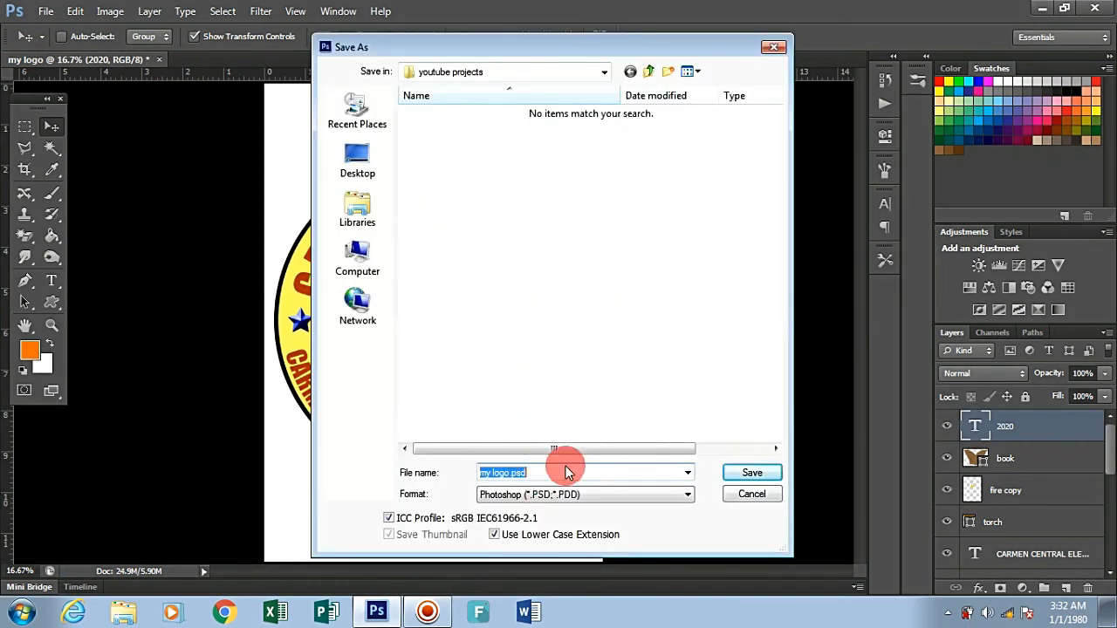
left_click(752, 473)
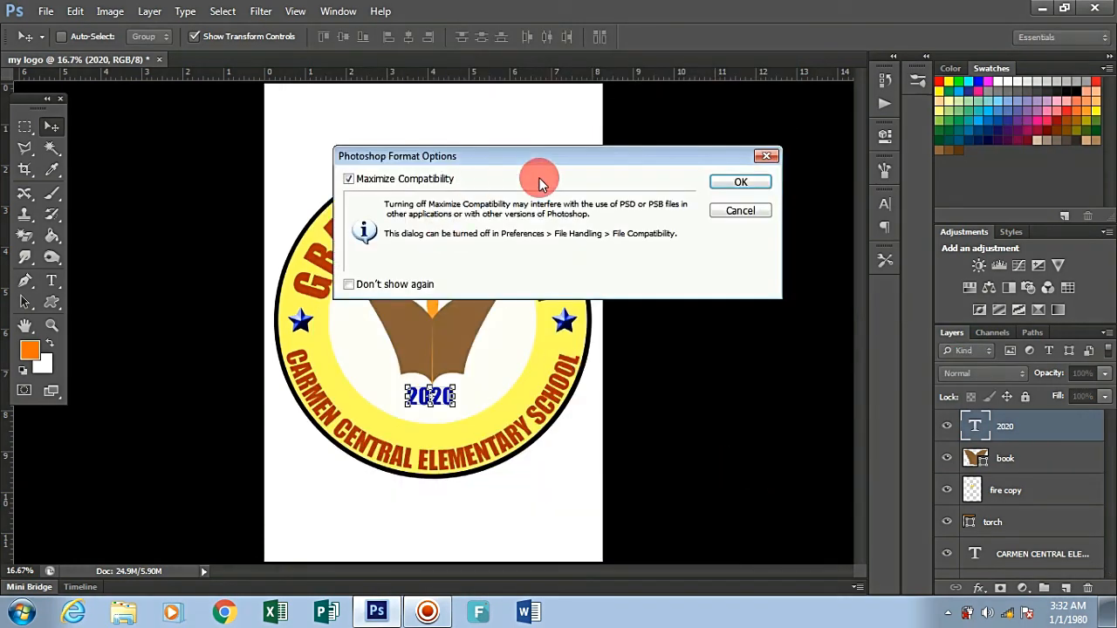
left_click(759, 182)
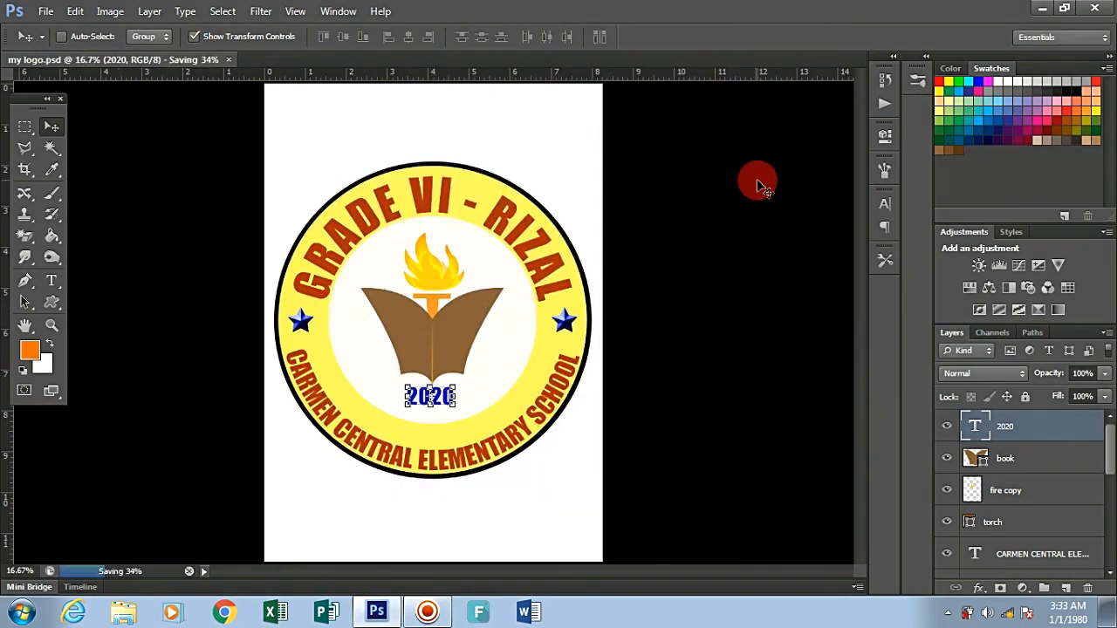
key("ctrl+w")
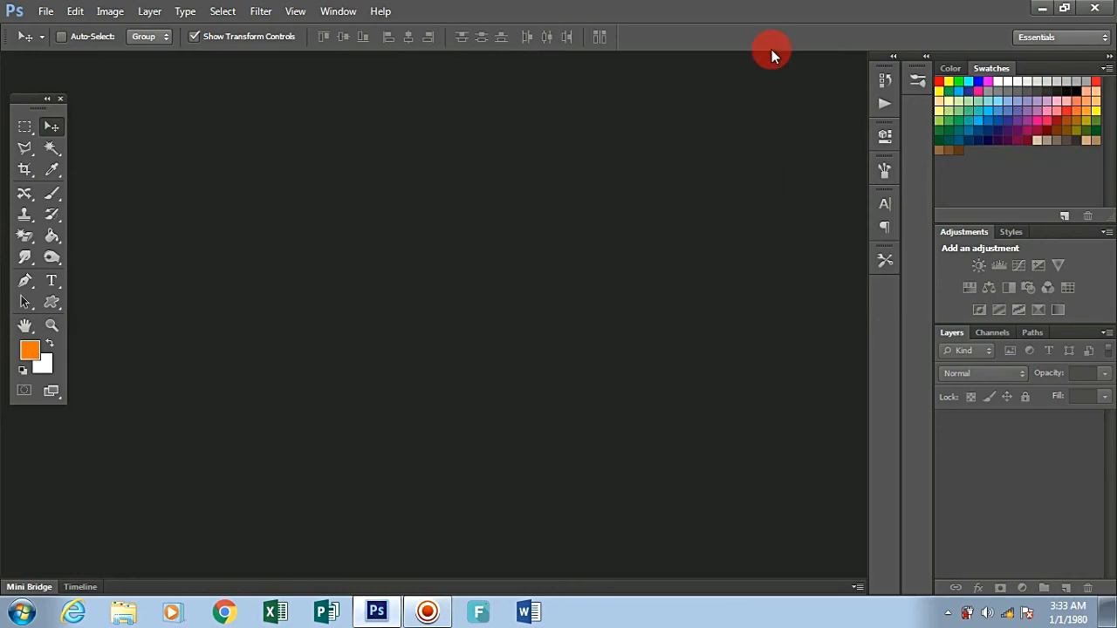